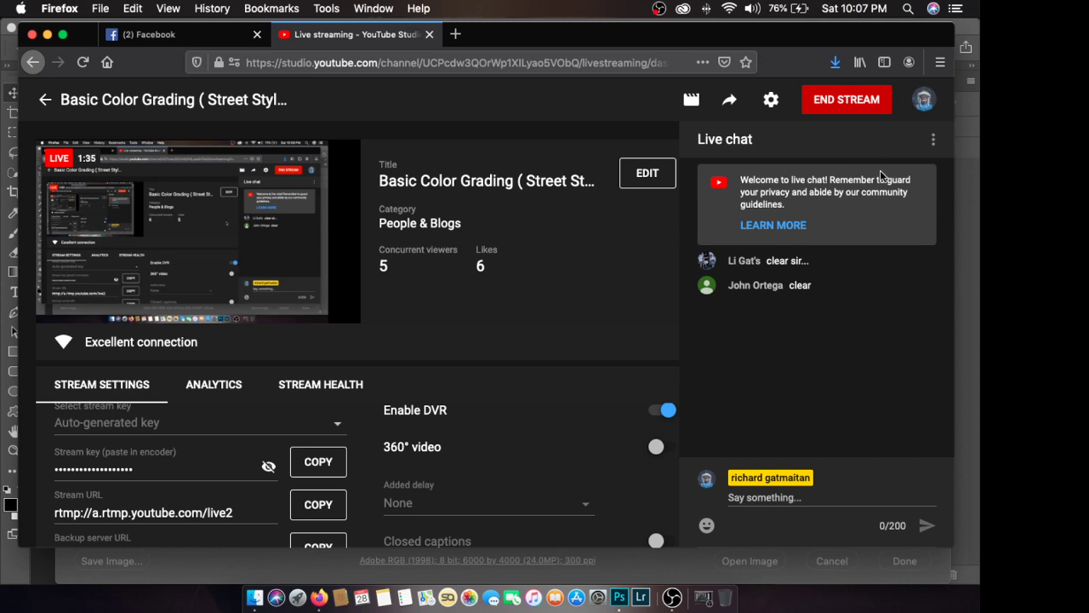
Step: Check the Facebook notifications and the YouTube live stream dashboard, and switch to the Camera Raw window in Photoshop
left_click(212, 31)
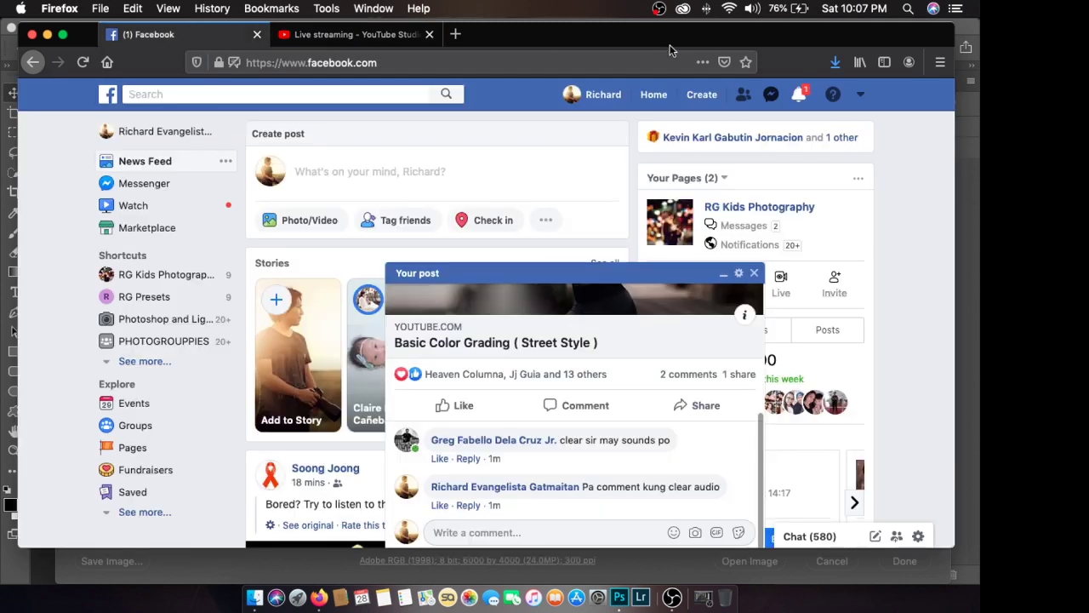
left_click(809, 98)
left_click(810, 98)
left_click(392, 38)
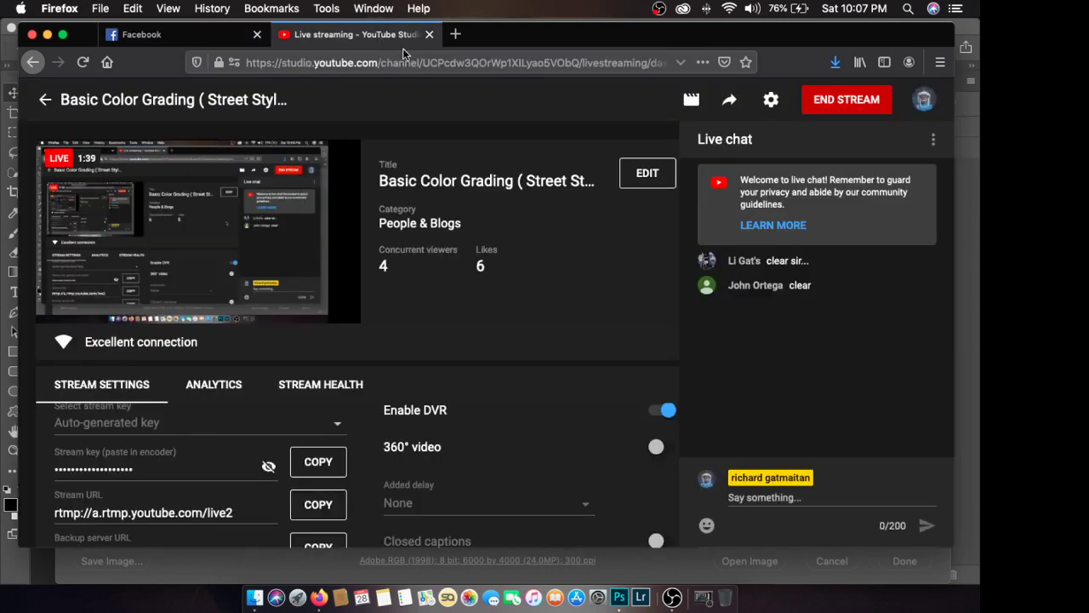
mouse_move(515, 40)
left_mouse_down()
mouse_move(503, 38)
mouse_move(534, 43)
left_mouse_up()
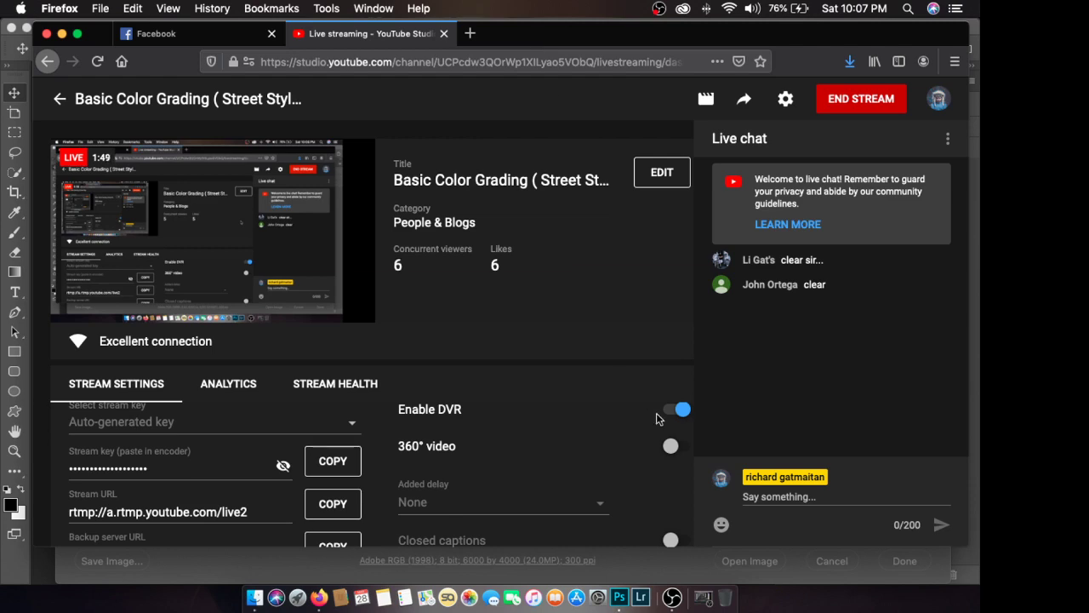
left_click(624, 598)
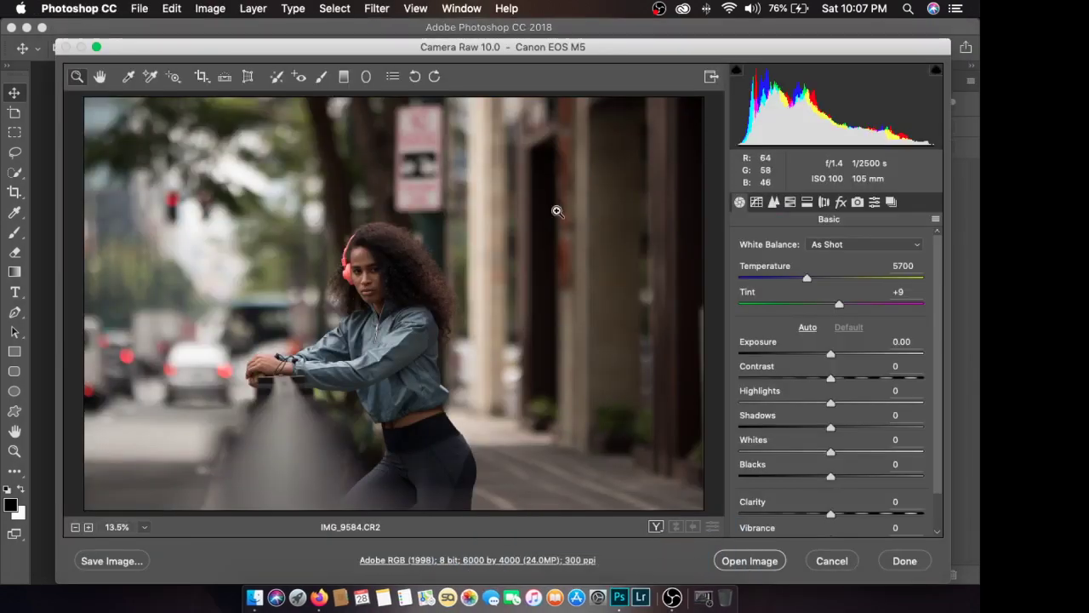
left_click_drag(450, 51, 447, 51)
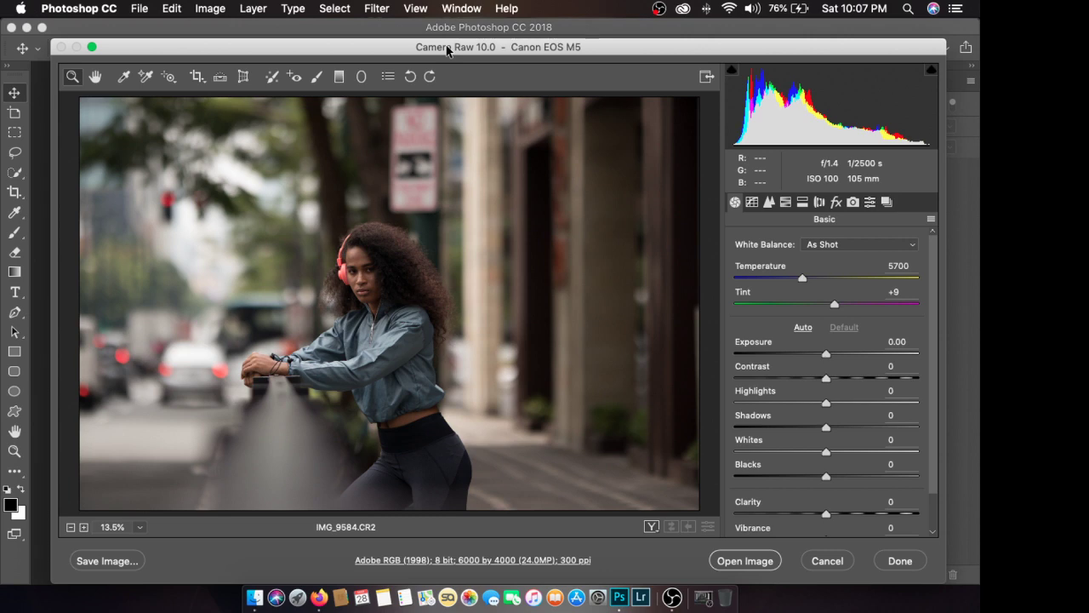
Step: Return to Facebook in Firefox and close the pop-up showing the shared Basic Color Grading post
left_click(319, 595)
left_click(196, 34)
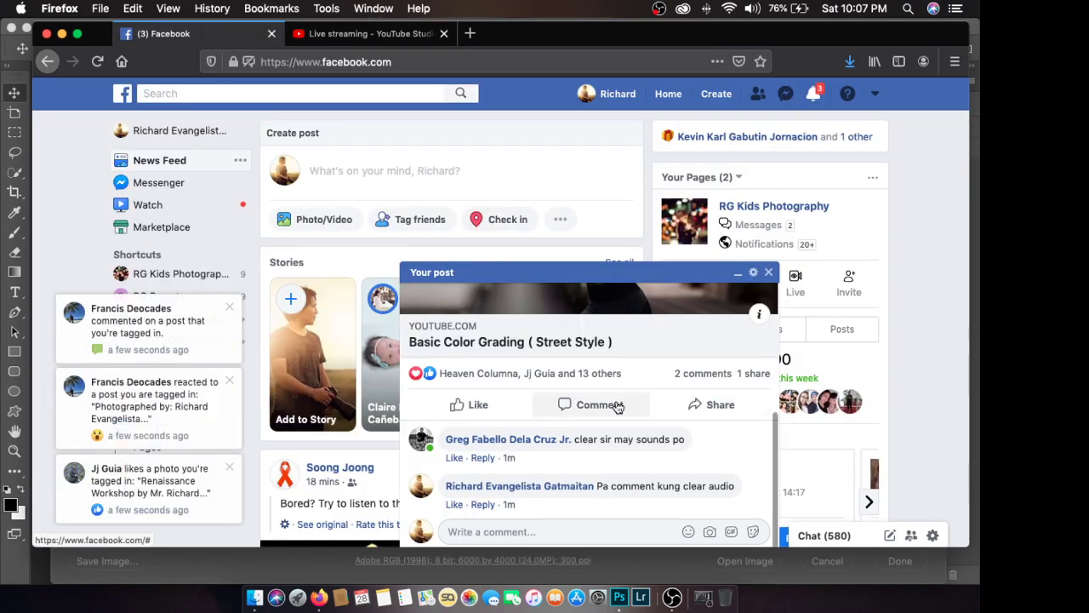
scroll(663, 430, "up", 3)
scroll(664, 435, "up", 3)
left_click(768, 272)
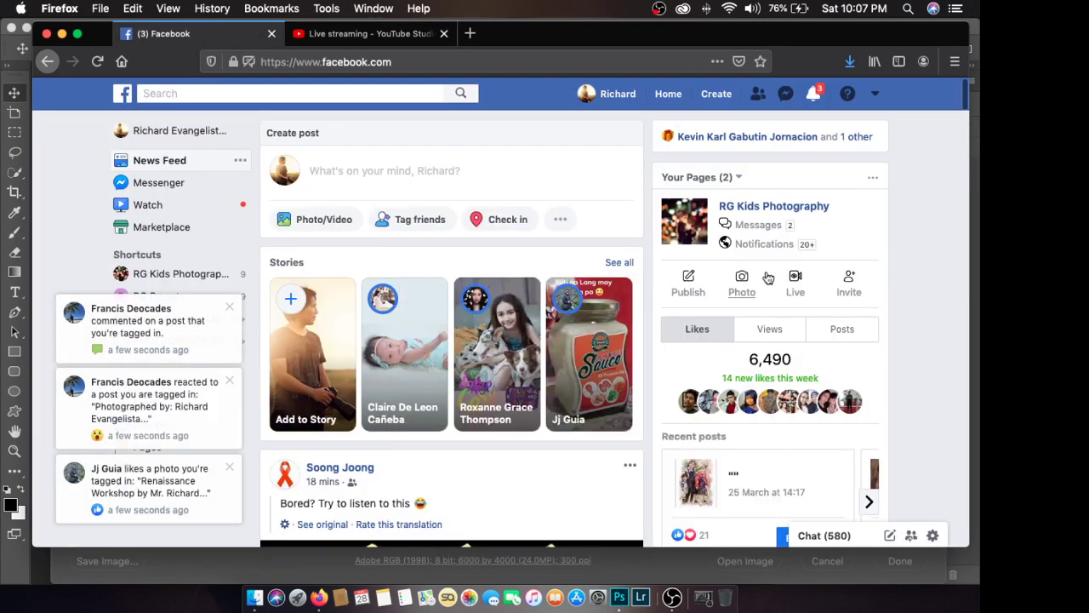
Step: Check the Facebook notifications and the live stream dashboard, and minimize the browser to return to Camera Raw
left_click(814, 94)
left_click(813, 94)
left_click(375, 36)
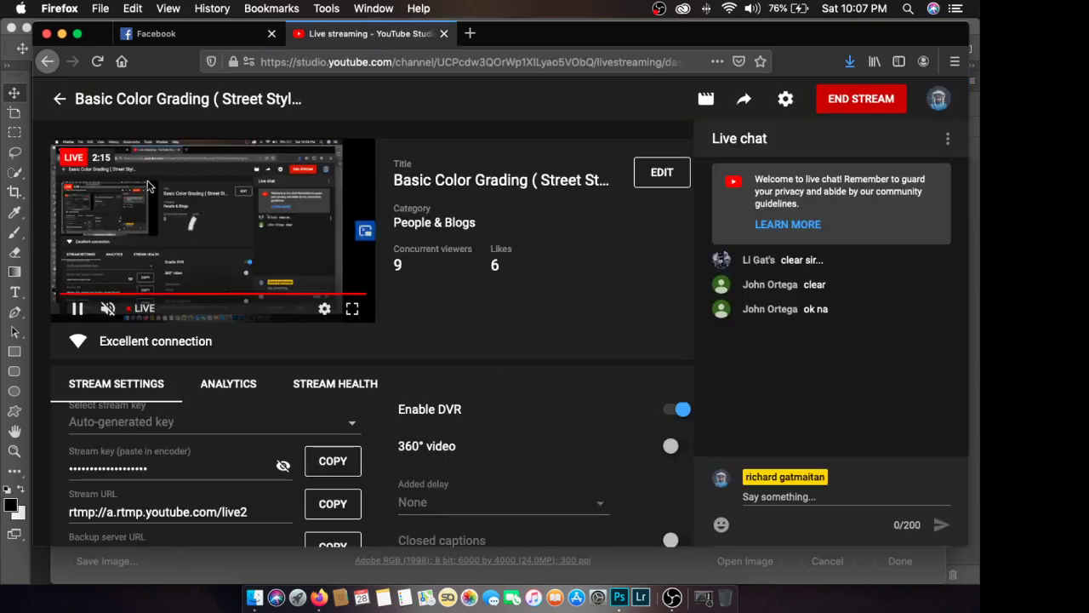
left_click(62, 34)
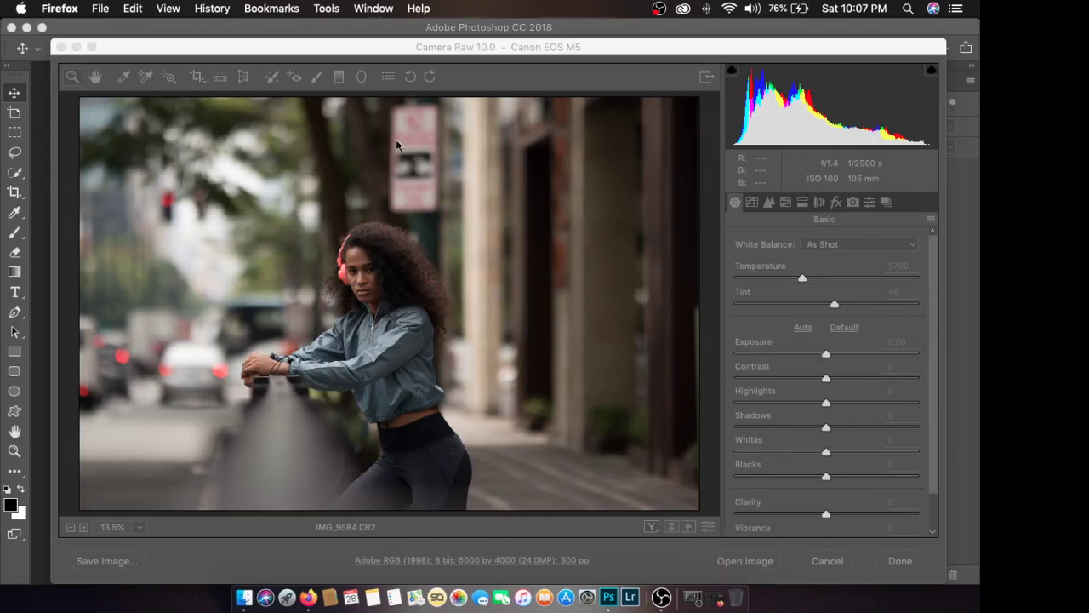
left_click_drag(430, 49, 424, 51)
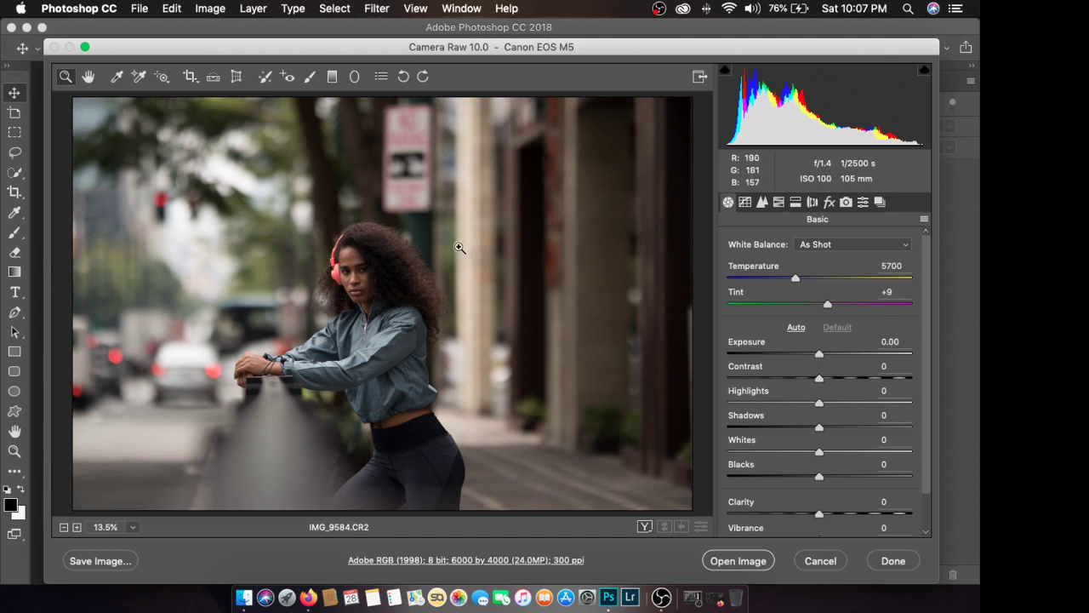
Step: Examine the woman's face, hair and jacket up close and return to a view of the whole photo
left_click(361, 290)
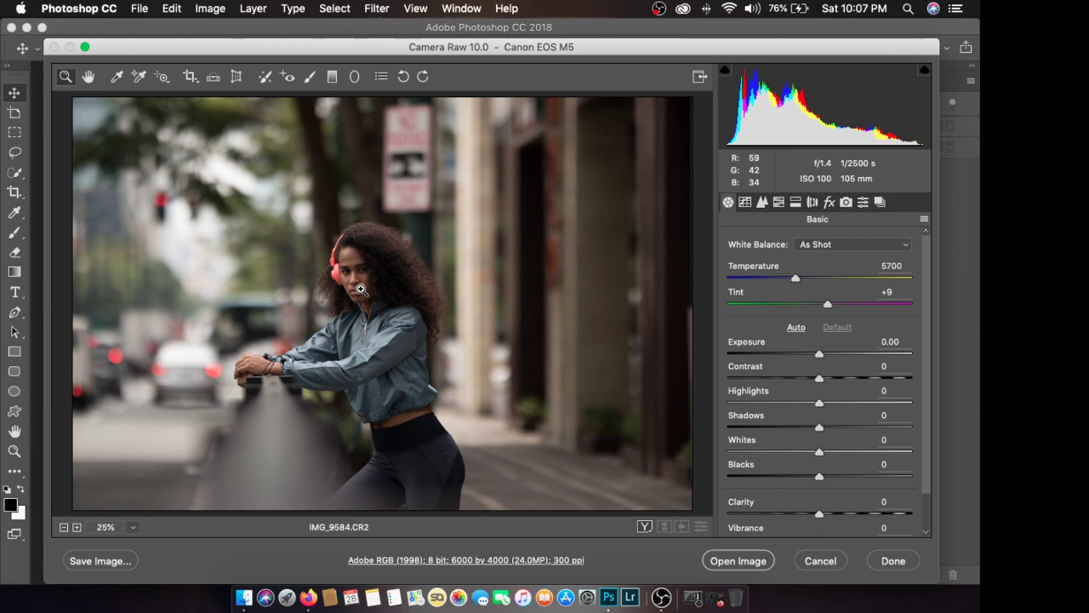
left_click(365, 287)
left_click(368, 294)
left_click(379, 296)
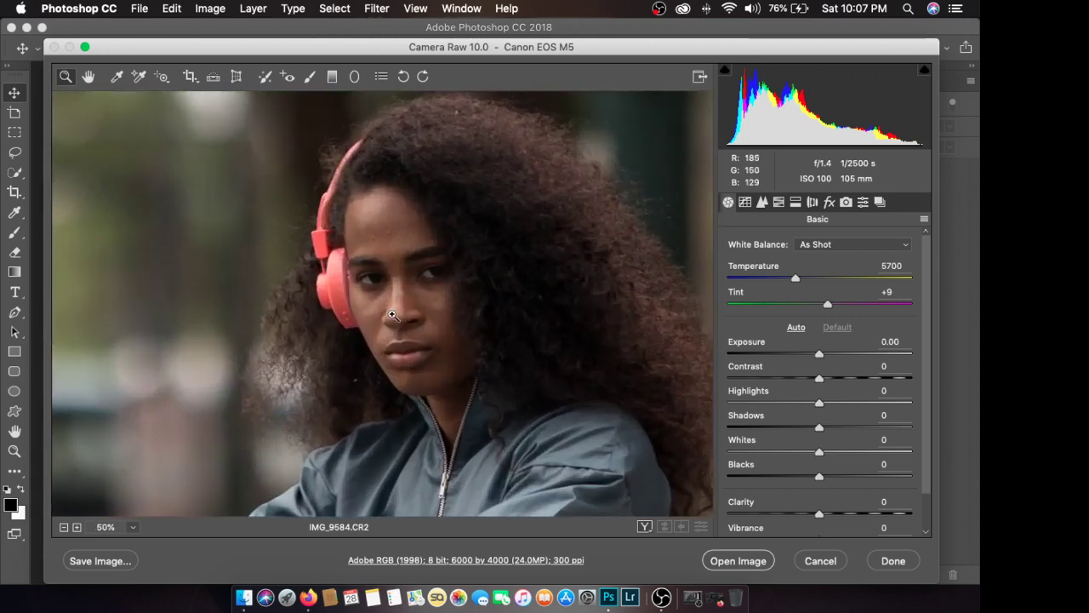
left_click_drag(402, 328, 377, 284)
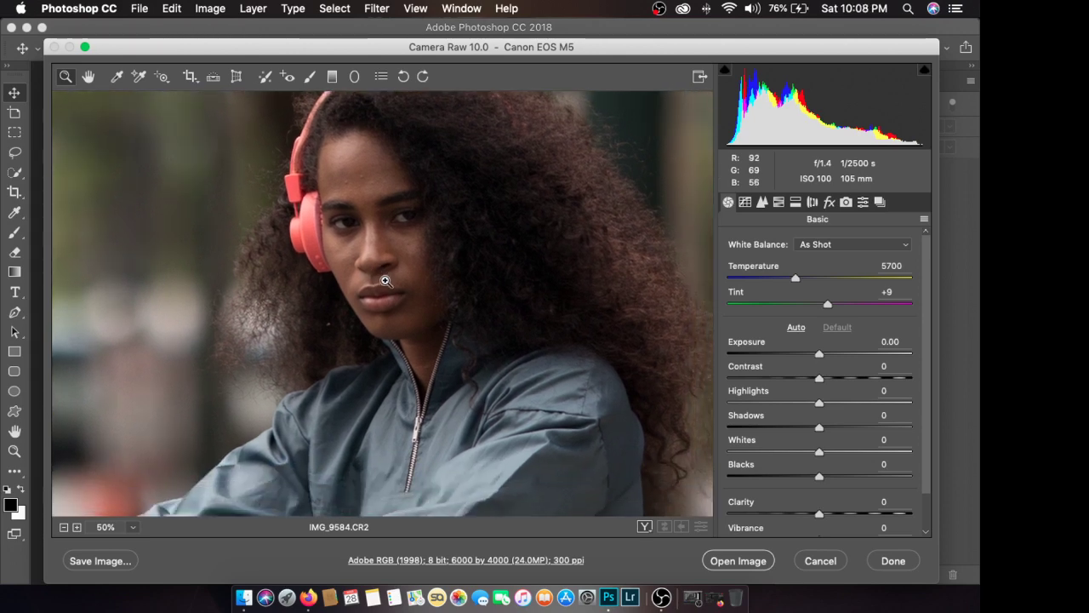
key("super+minus")
key("super+minus")
key("super+minus")
key("super+minus")
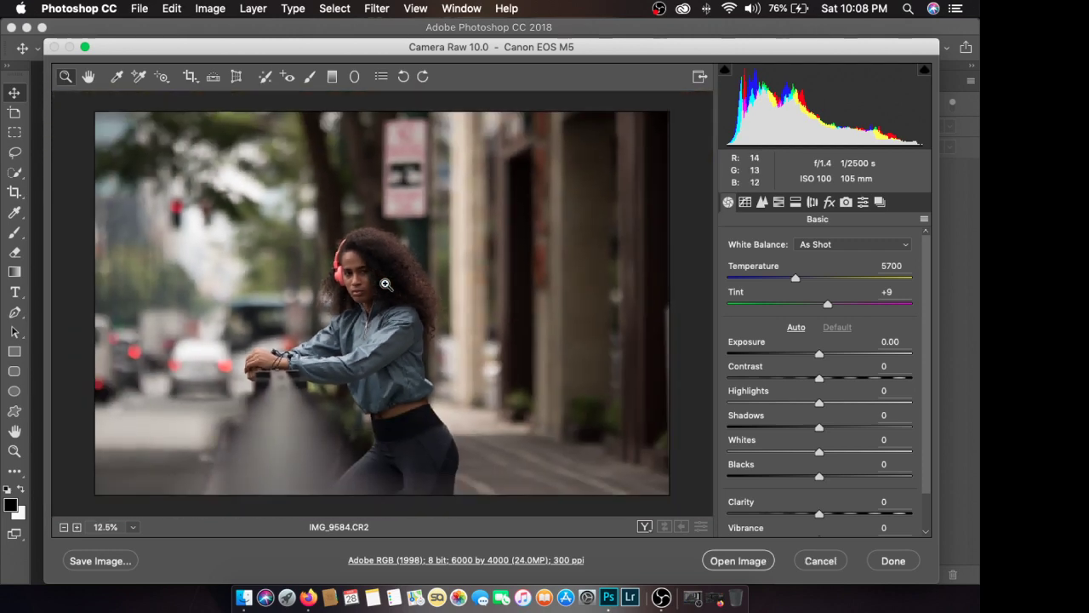
left_click(373, 286)
left_click(362, 277)
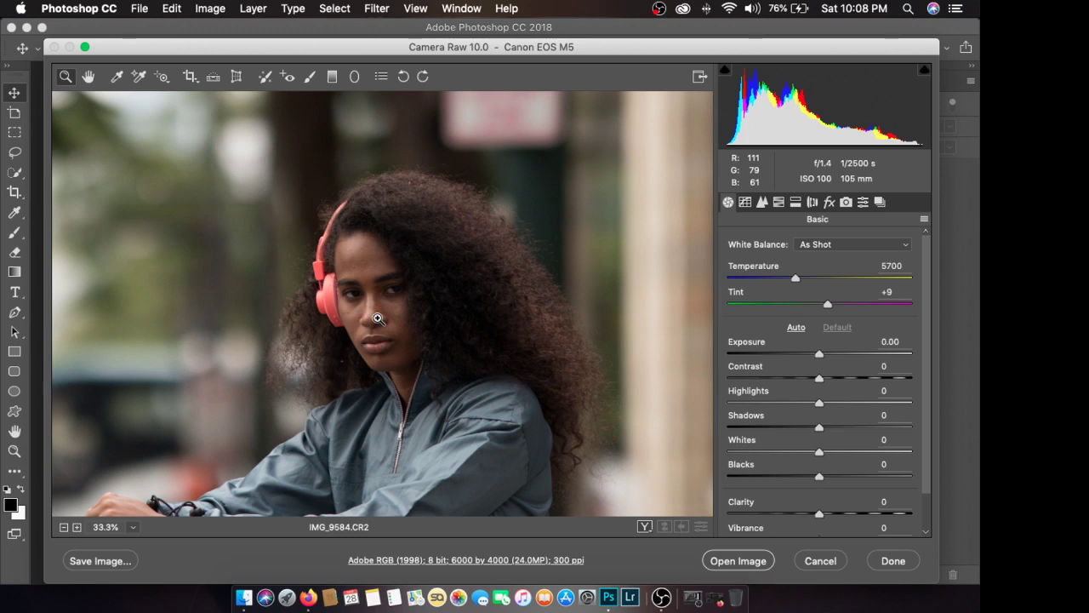
scroll(377, 316, "down", 3)
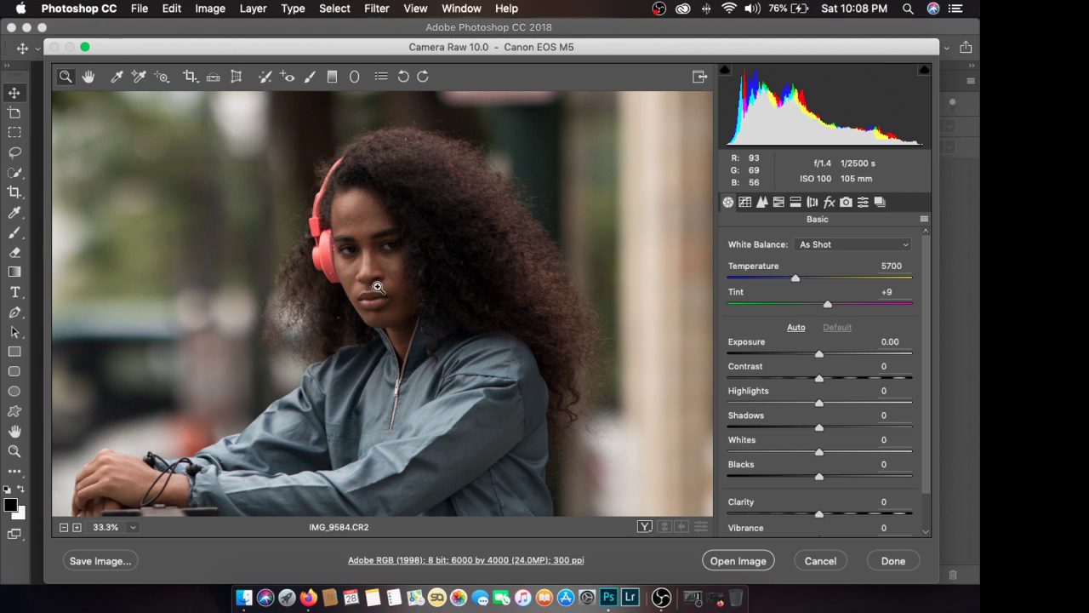
left_click(377, 287, "alt")
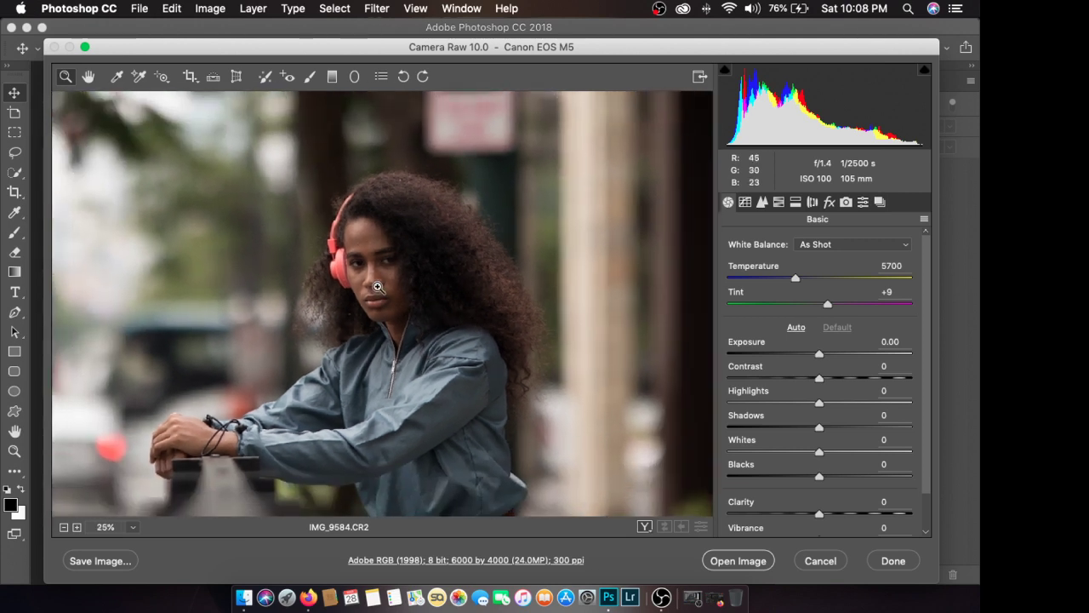
left_click(377, 287, "alt")
left_click(377, 286, "alt")
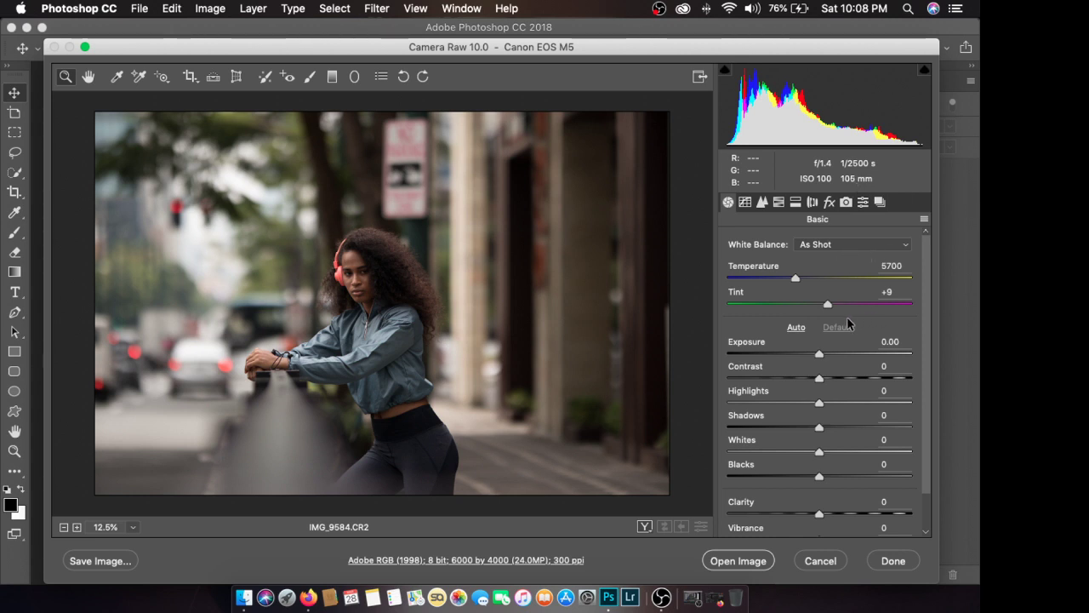
Step: Set the photo's Exposure to +0.10, Highlights to -56, Shadows to +48 and Whites to +15
scroll(774, 320, "down", 2)
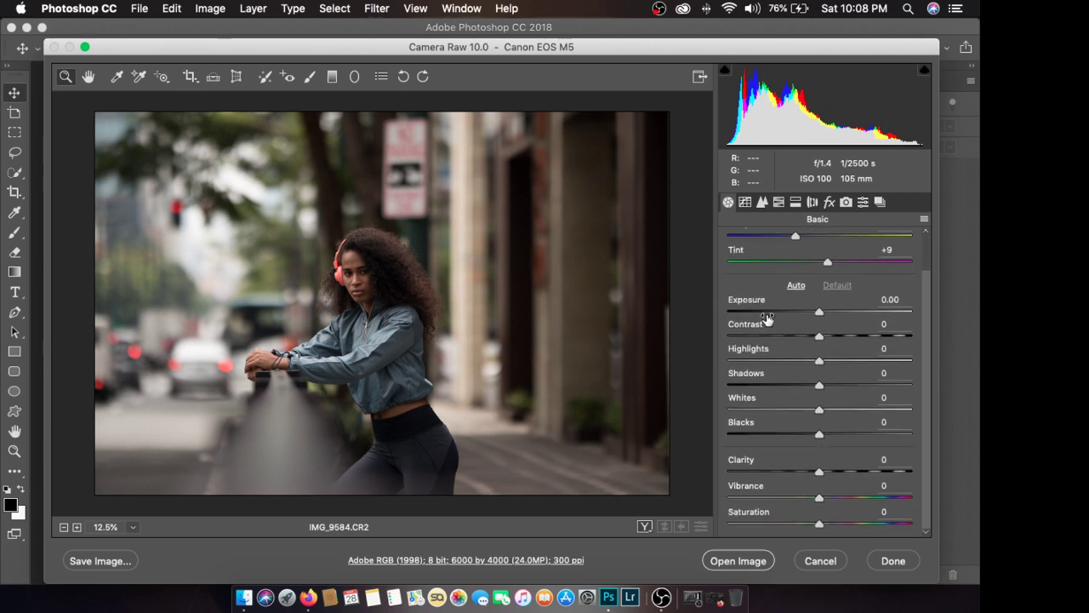
scroll(758, 304, "up", 2)
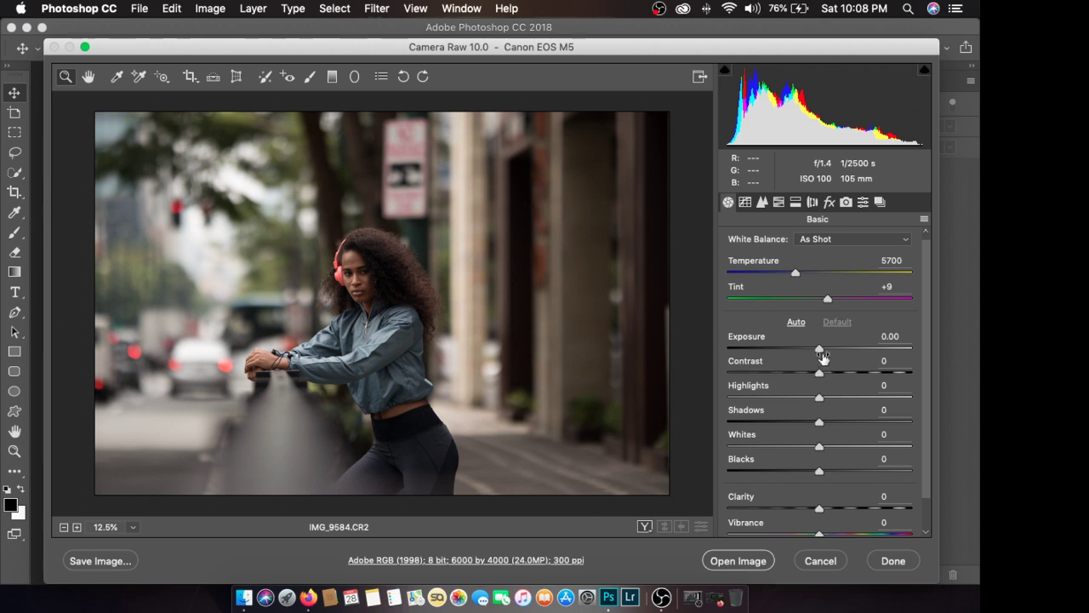
left_click_drag(821, 354, 823, 354)
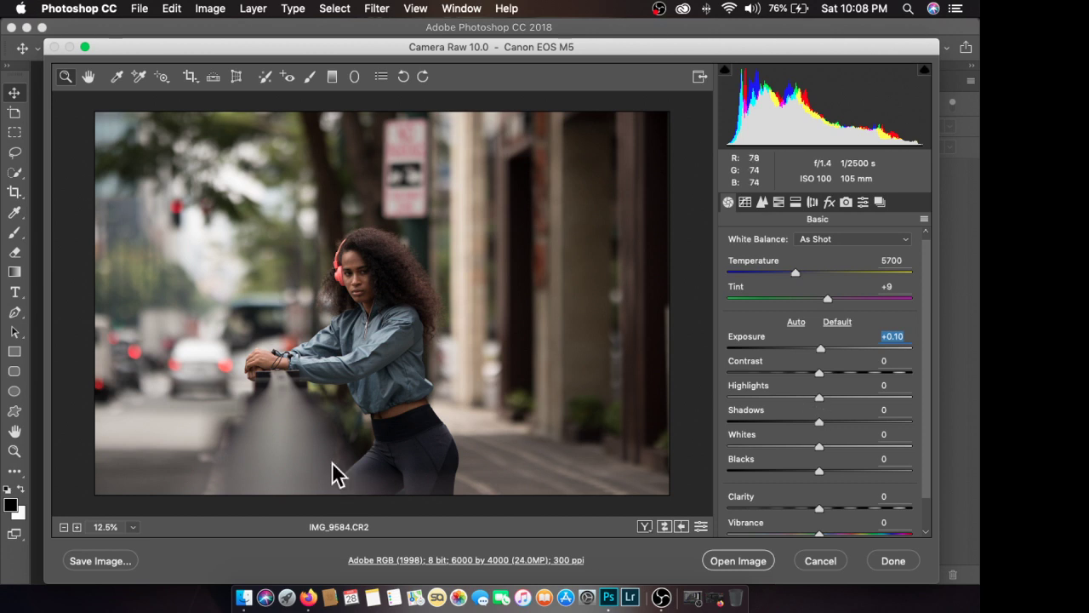
left_click_drag(819, 397, 858, 423)
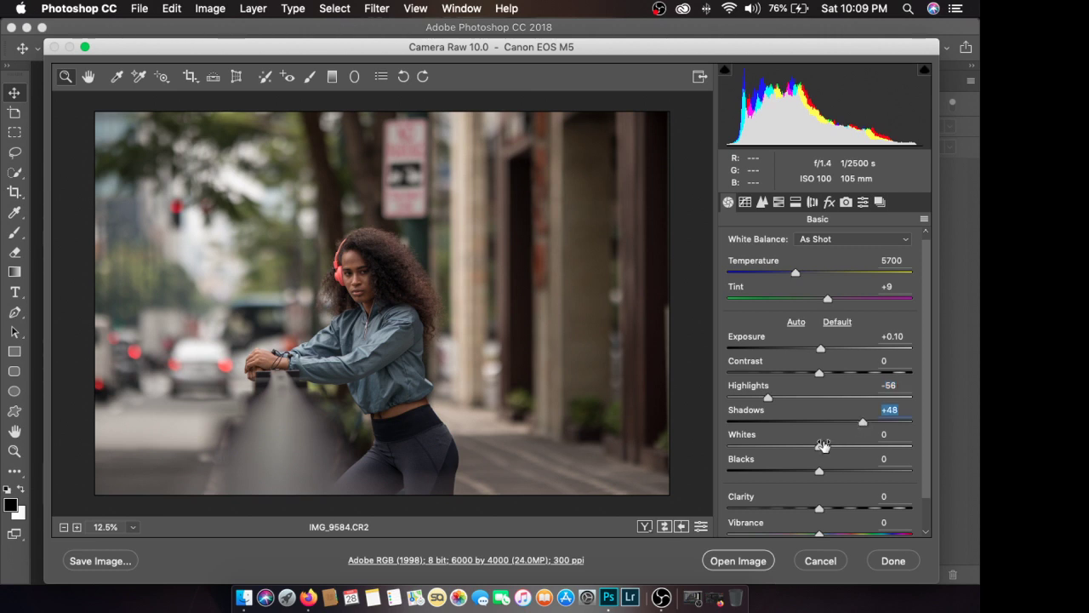
mouse_move(819, 448)
left_mouse_down()
mouse_move(834, 448)
mouse_move(796, 448)
mouse_move(851, 449)
mouse_move(799, 448)
mouse_move(831, 449)
left_mouse_up()
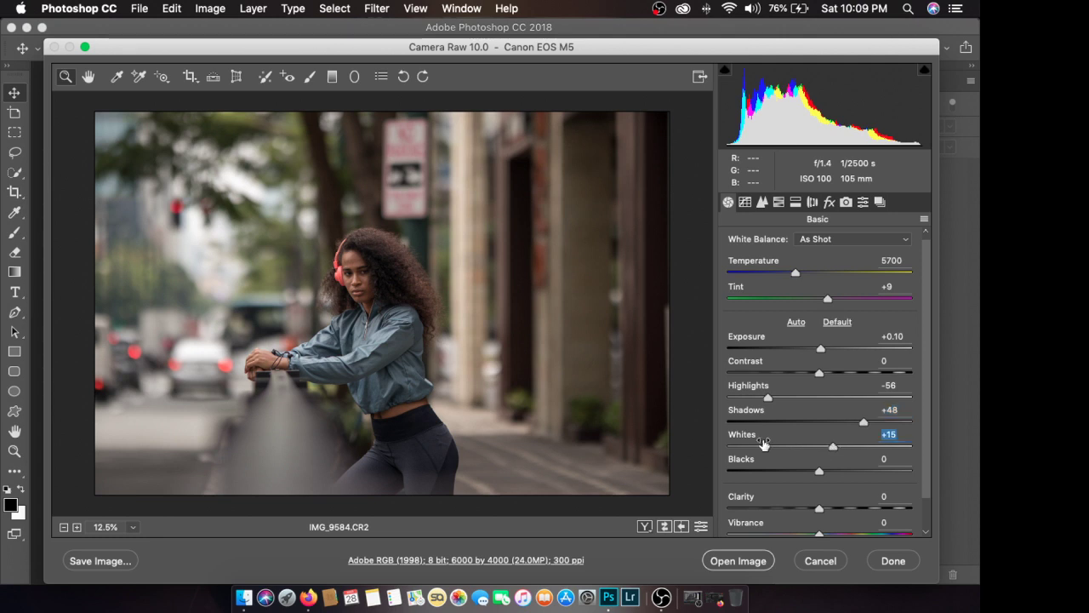
Step: Set the photo's white balance Temperature to 5500
scroll(762, 444, "down", 2)
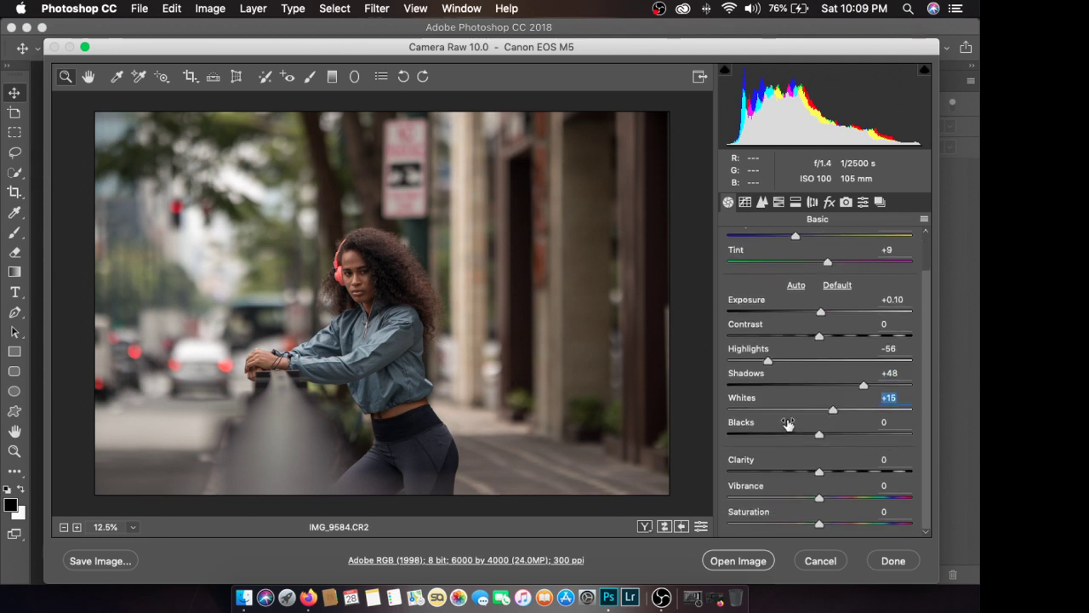
scroll(789, 423, "up", 2)
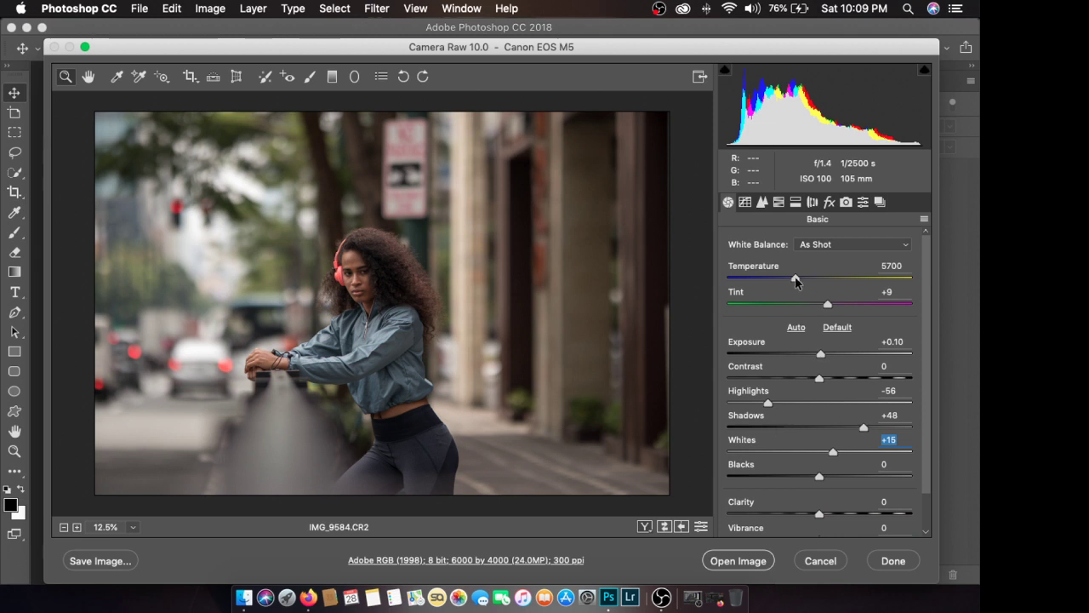
left_click_drag(797, 281, 801, 277)
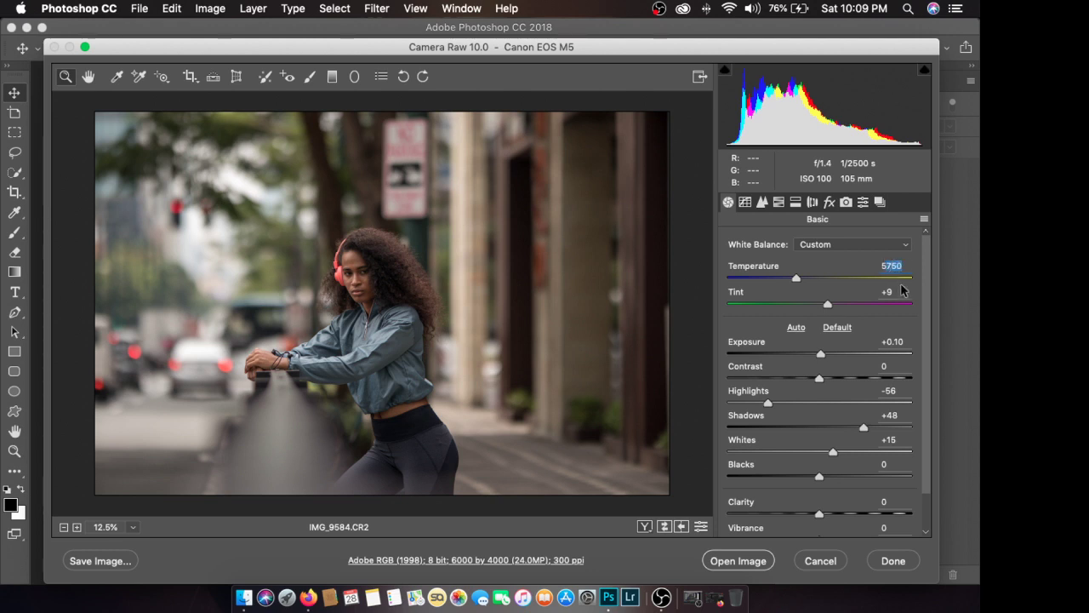
type("5500")
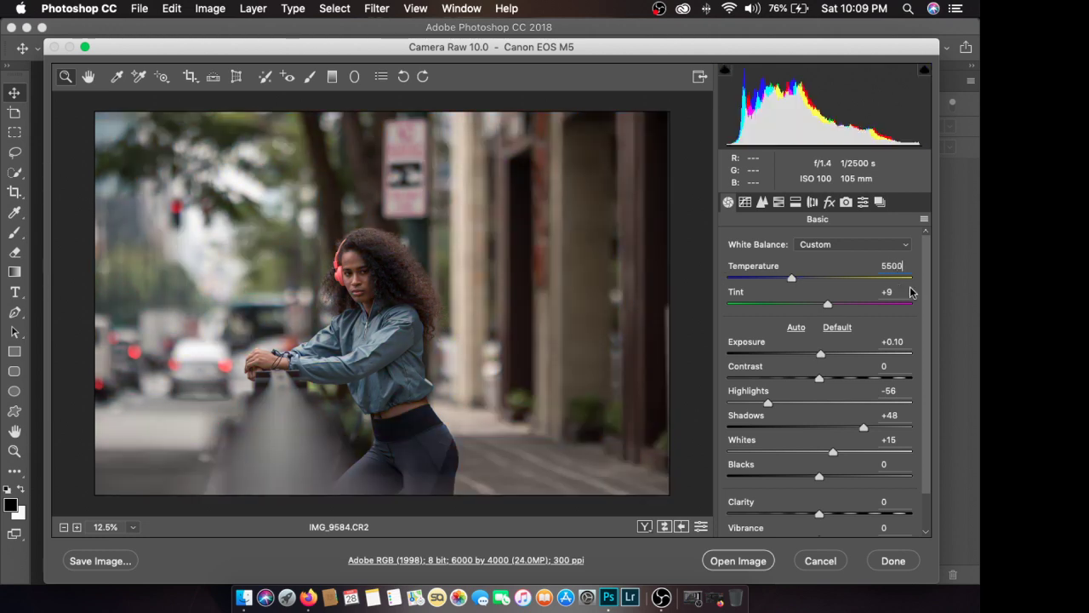
left_click(839, 265)
Step: Enable Remove Chromatic Aberration and Profile Corrections in the photo's lens corrections
left_click(336, 282)
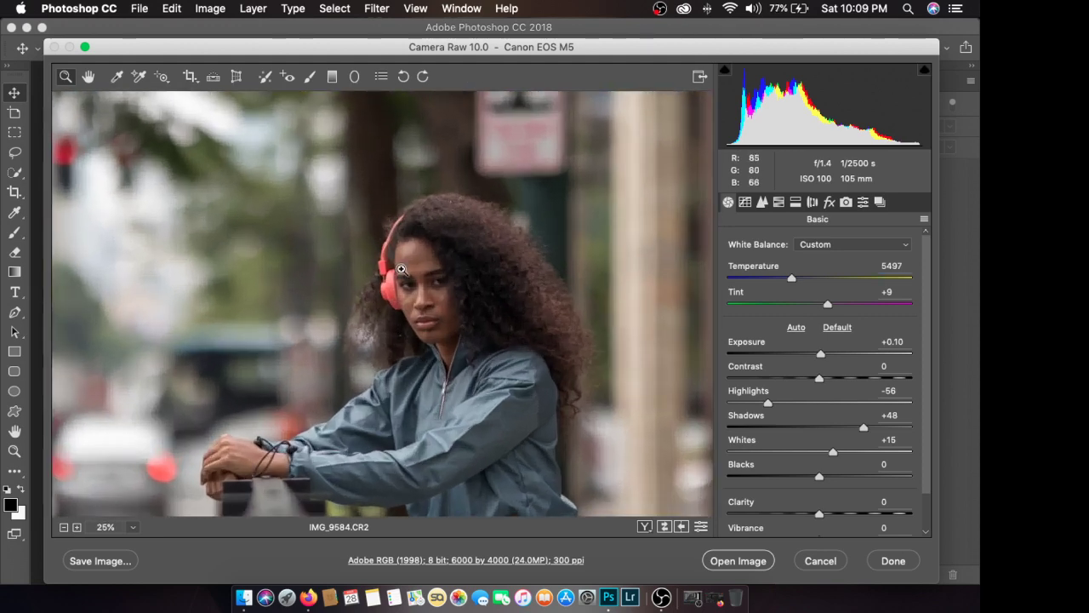
left_click(478, 221)
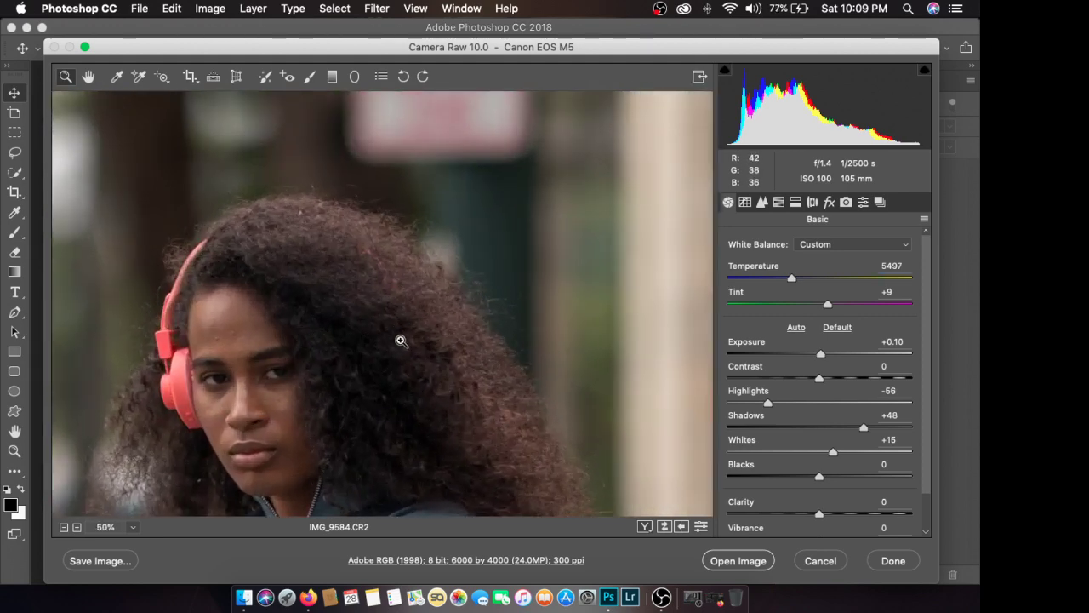
left_click_drag(413, 419, 535, 252)
left_click_drag(256, 348, 450, 284)
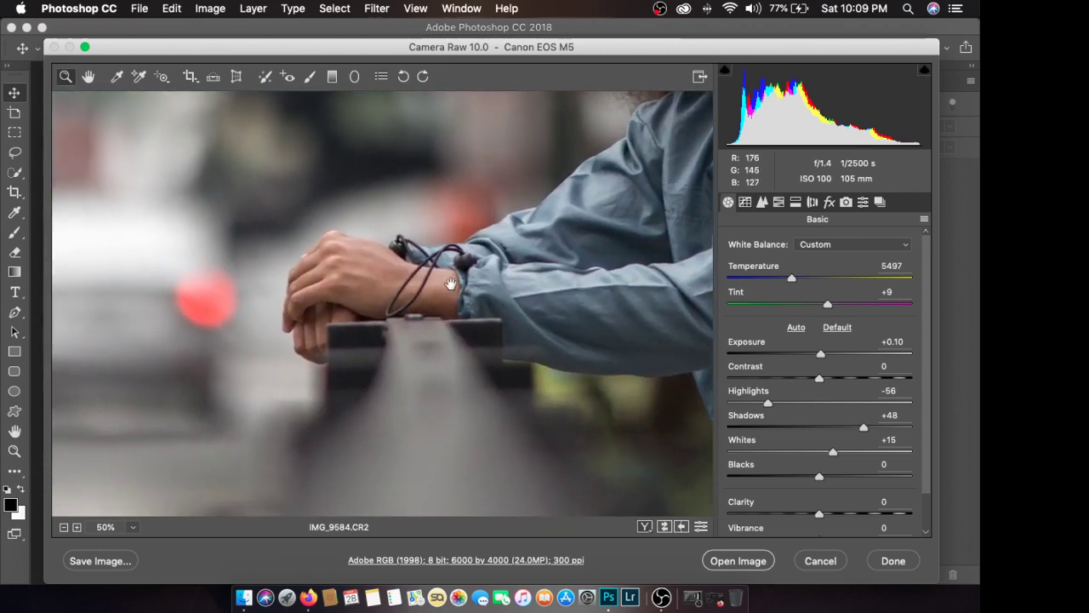
left_click(358, 375)
left_click(415, 296)
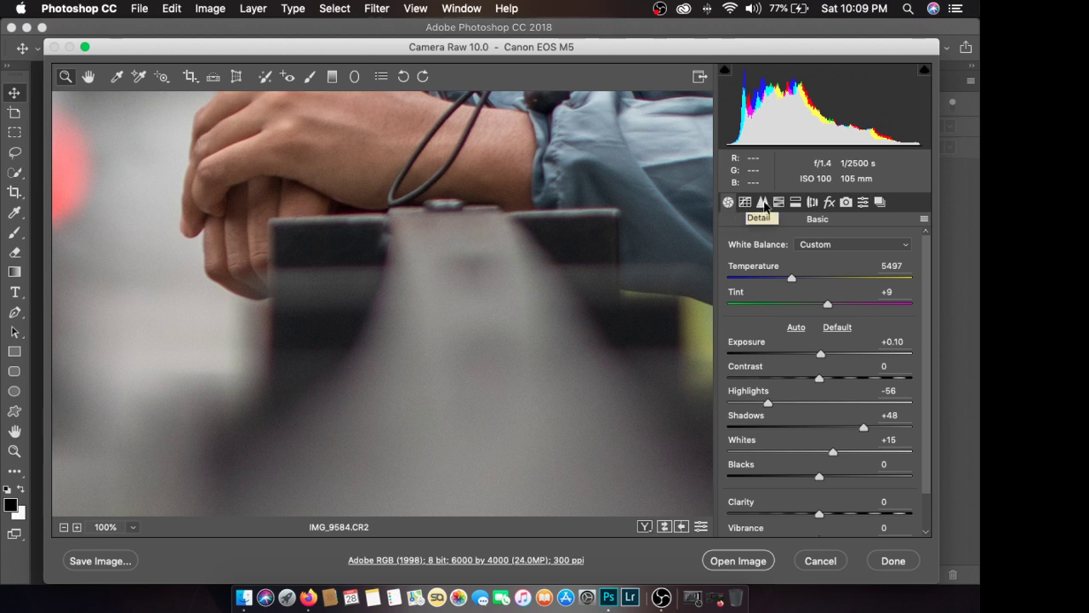
left_click(811, 203)
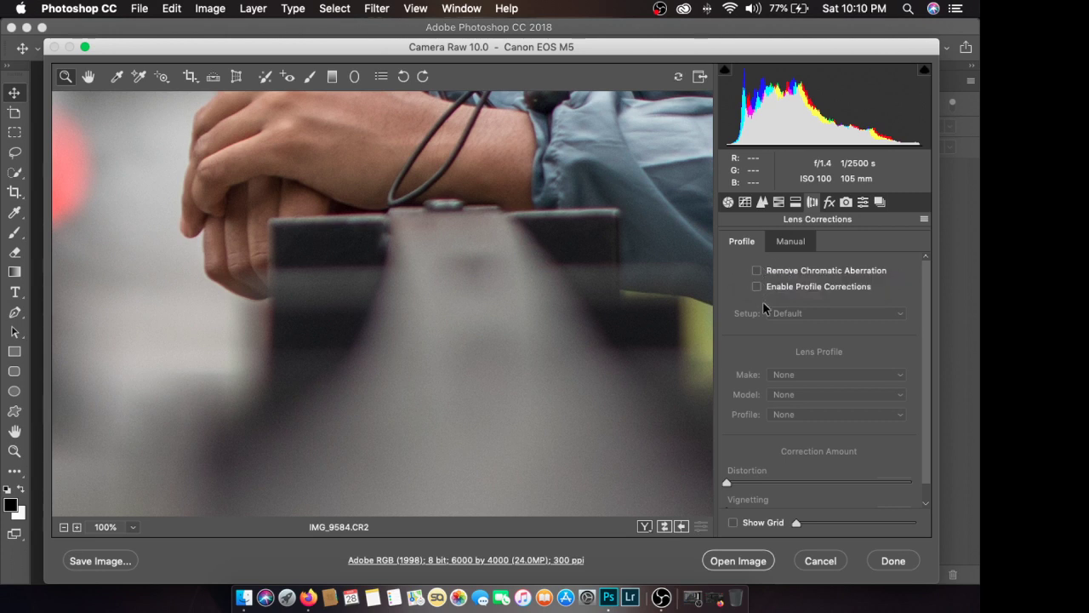
left_click(756, 271)
left_click(819, 287)
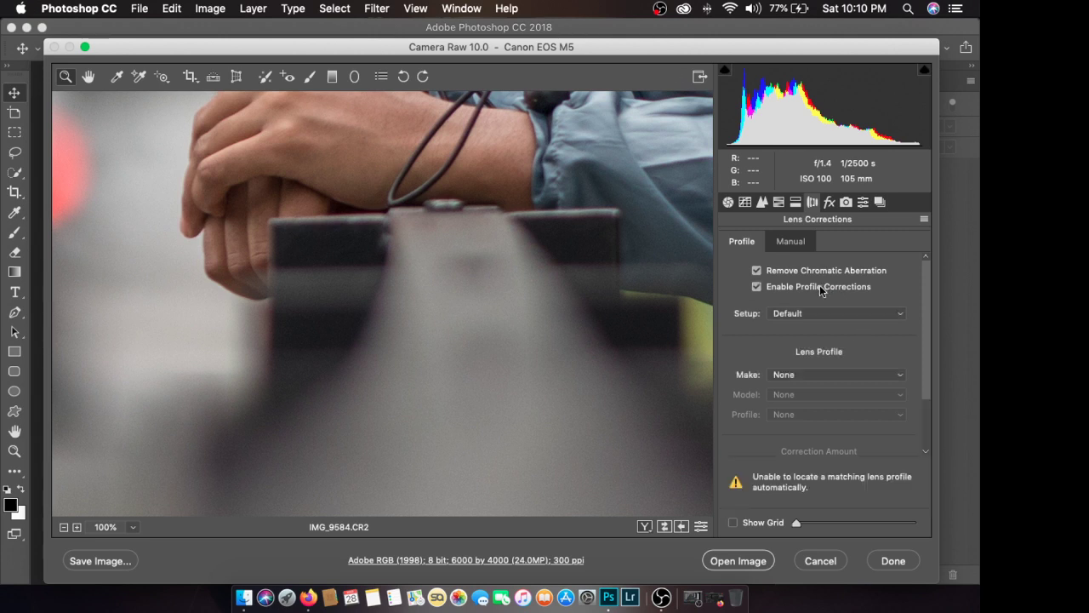
scroll(740, 321, "down", 2)
scroll(741, 322, "down", 1)
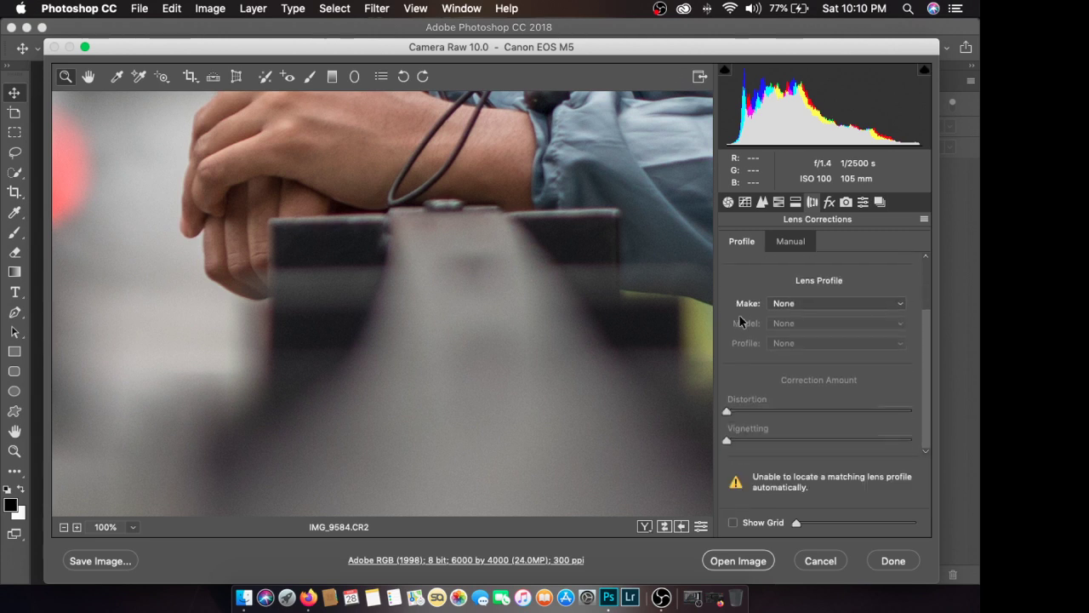
scroll(740, 317, "up", 3)
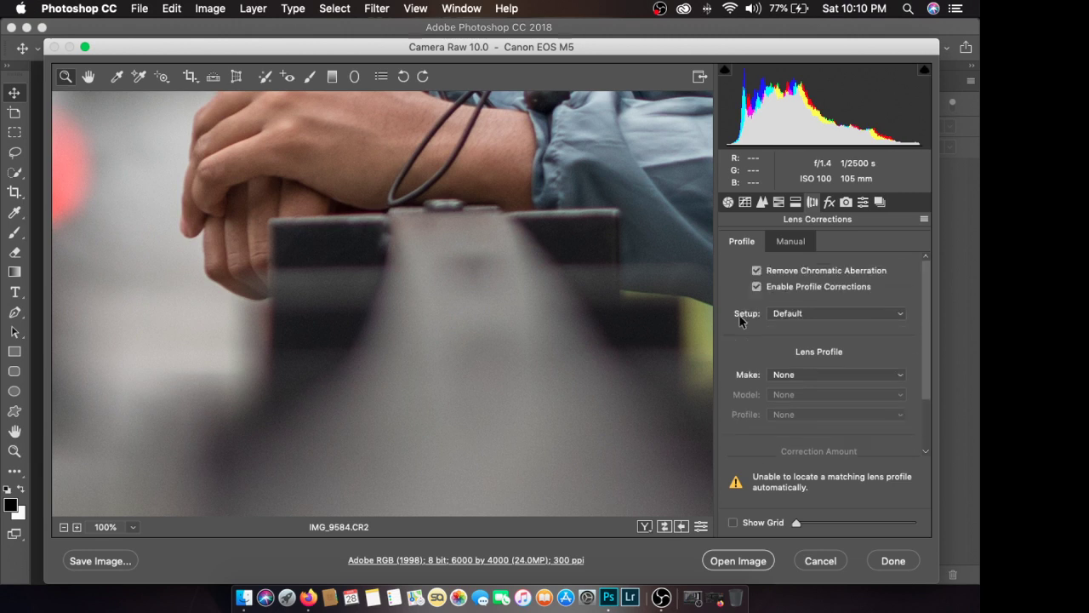
Step: Set the Defringe Purple Amount to 11 in the manual lens corrections, checking the dark edges beside the woman's hands
left_click(789, 243)
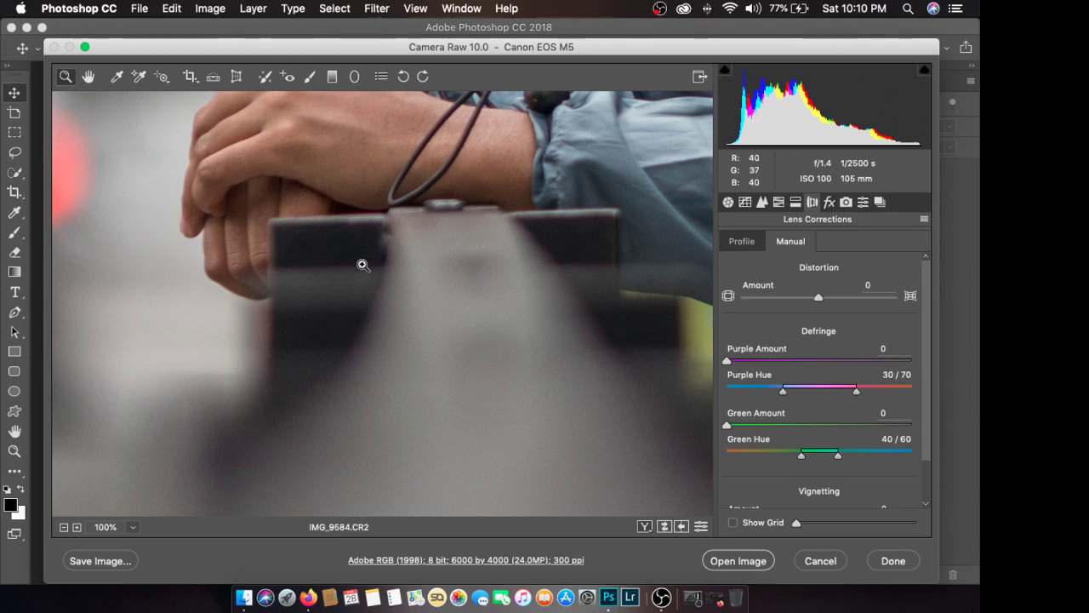
left_click(366, 211)
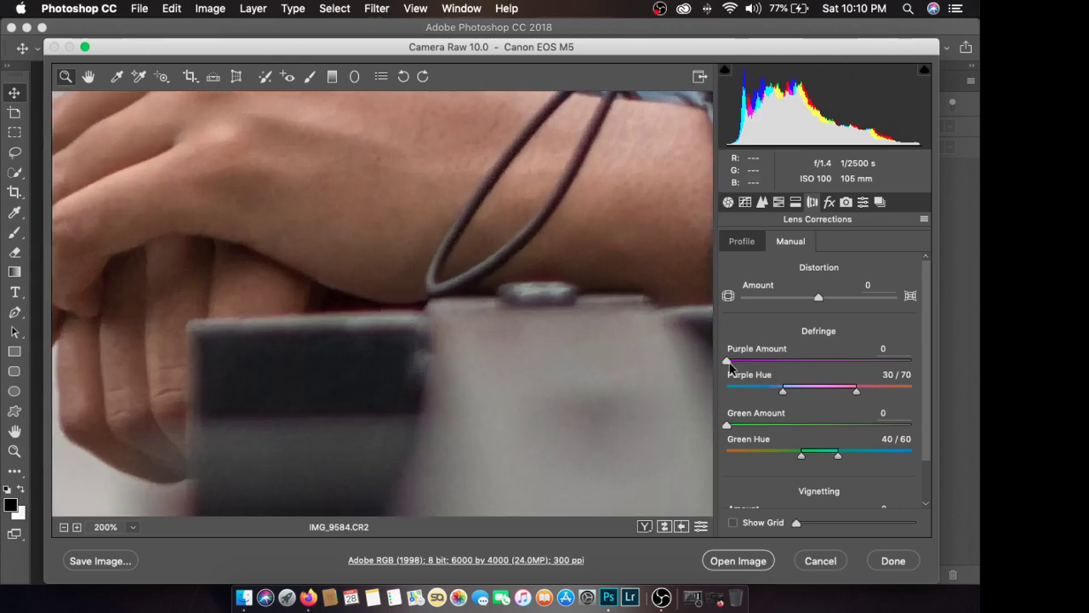
mouse_move(729, 364)
left_mouse_down()
mouse_move(868, 368)
mouse_move(709, 359)
left_mouse_up()
left_click_drag(728, 364, 810, 364)
left_click_drag(810, 364, 831, 365)
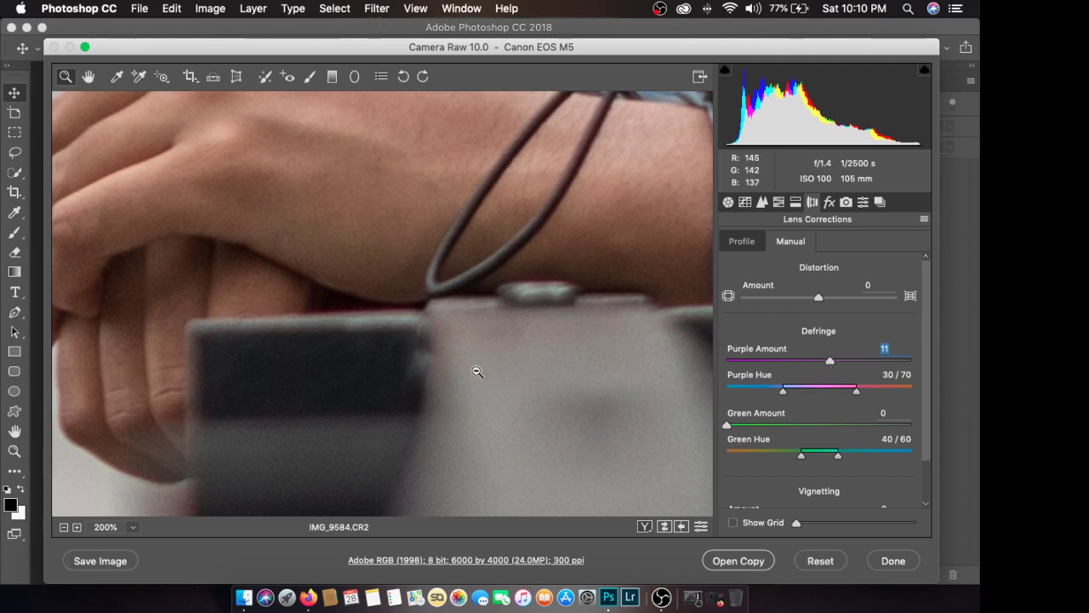
Step: Open the corrected photo from Camera Raw as a document in Photoshop
left_click(478, 372, "alt")
left_click(478, 372, "alt")
left_click(477, 372, "alt")
left_click(478, 372, "alt")
left_click(477, 372, "alt")
left_click(477, 372, "alt")
left_click(477, 372, "alt")
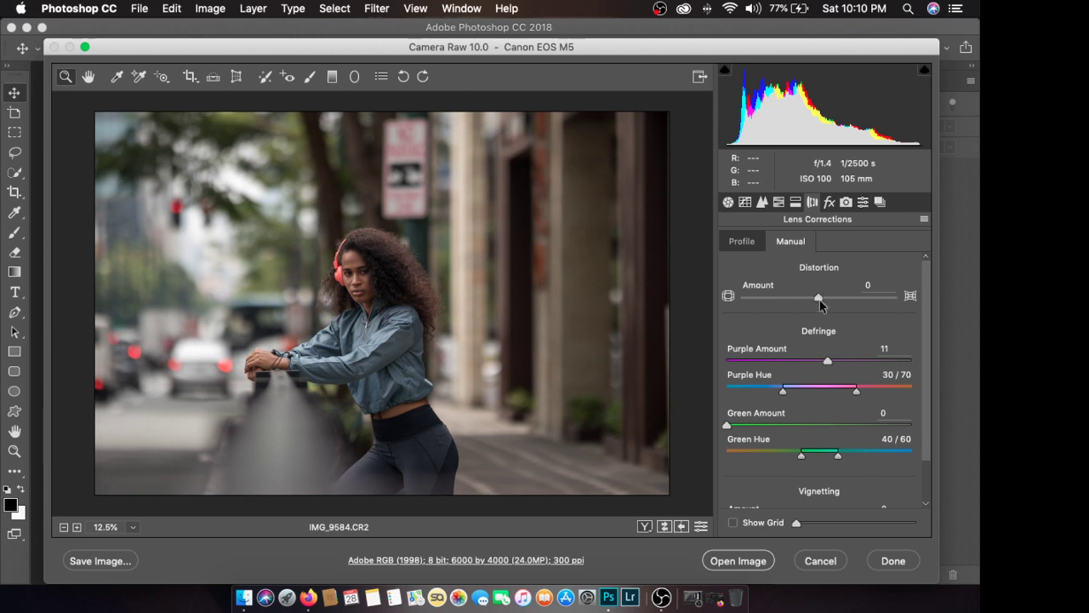
scroll(819, 305, "down", 2)
left_click(741, 241)
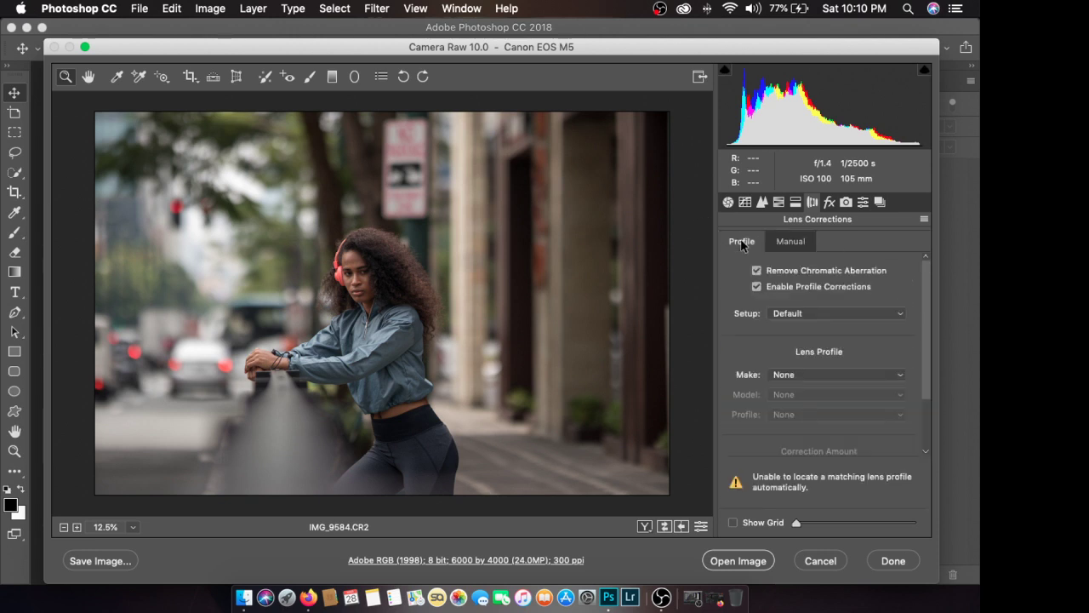
scroll(752, 407, "down", 2)
scroll(752, 407, "up", 2)
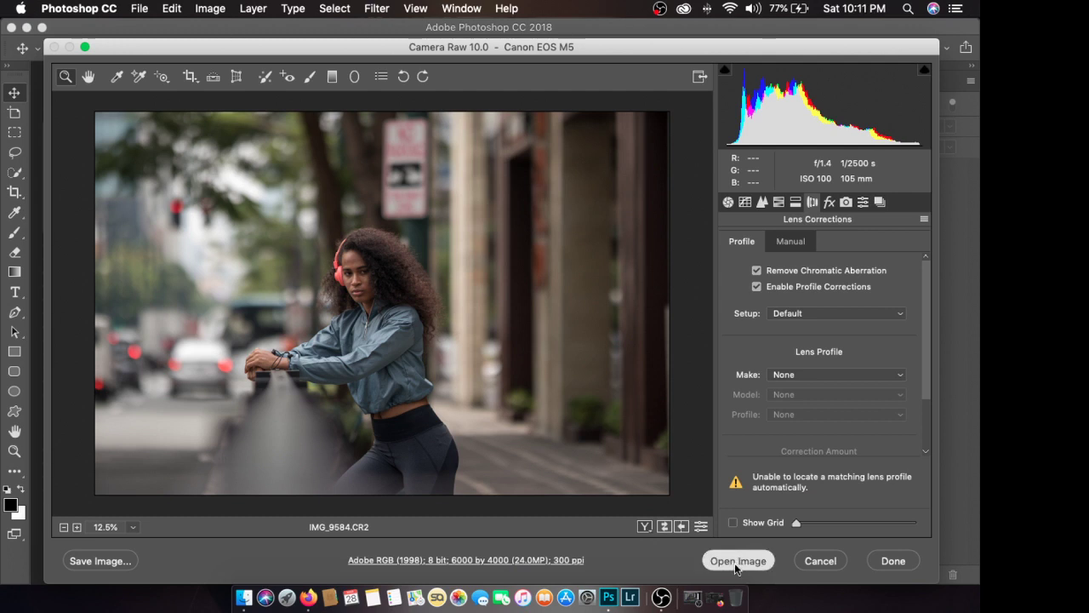
left_click(737, 561)
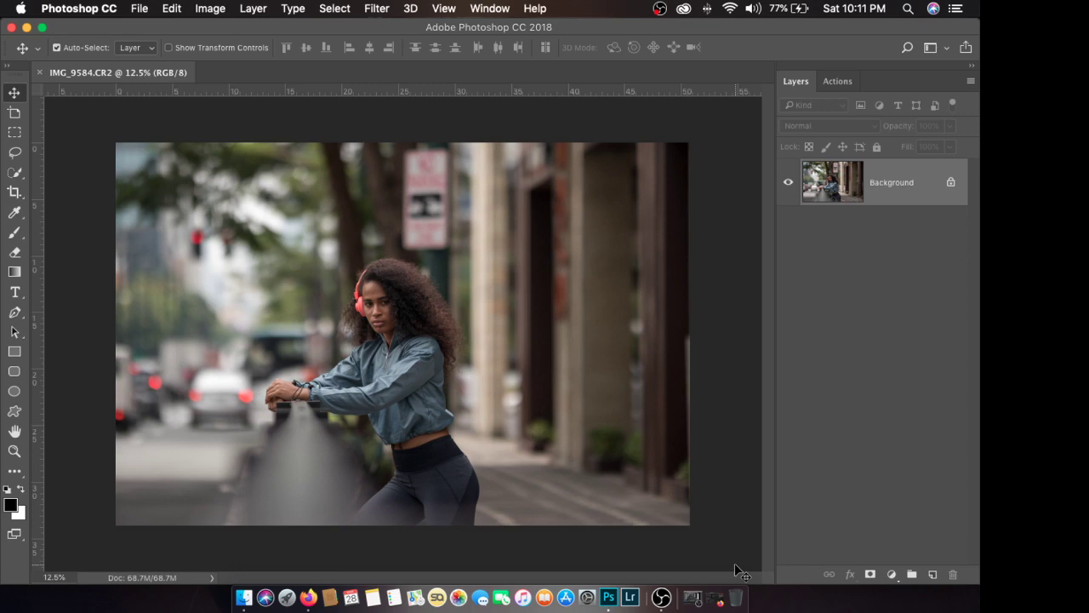
Step: Inspect the woman's face and hair up close and duplicate the Background layer
key("super+plus")
key("super+plus")
key("super+plus")
key("super+plus")
key("super+plus")
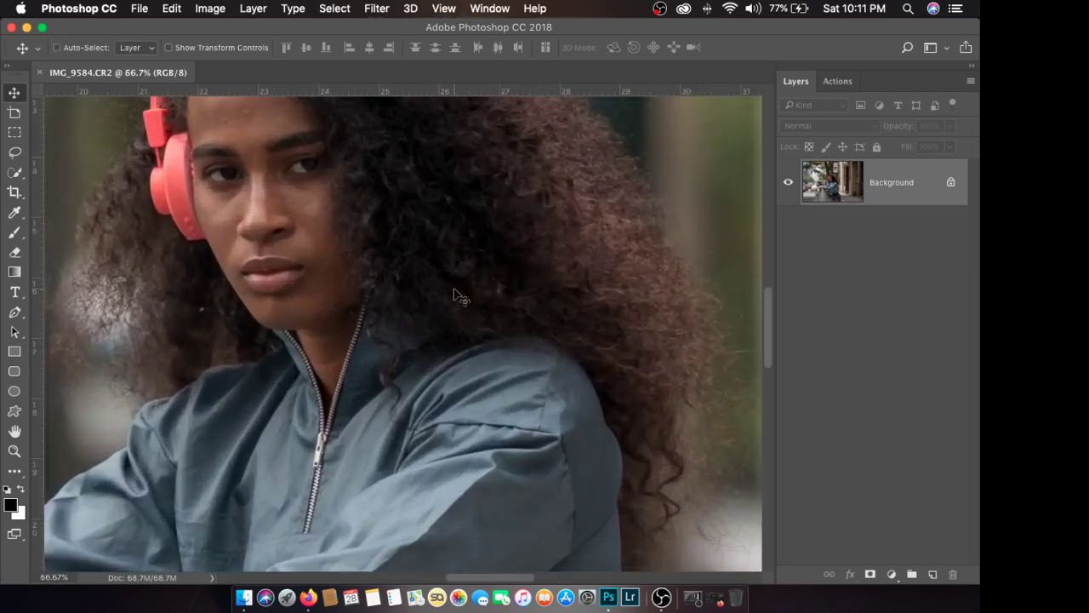
key("super+minus")
key("super+minus")
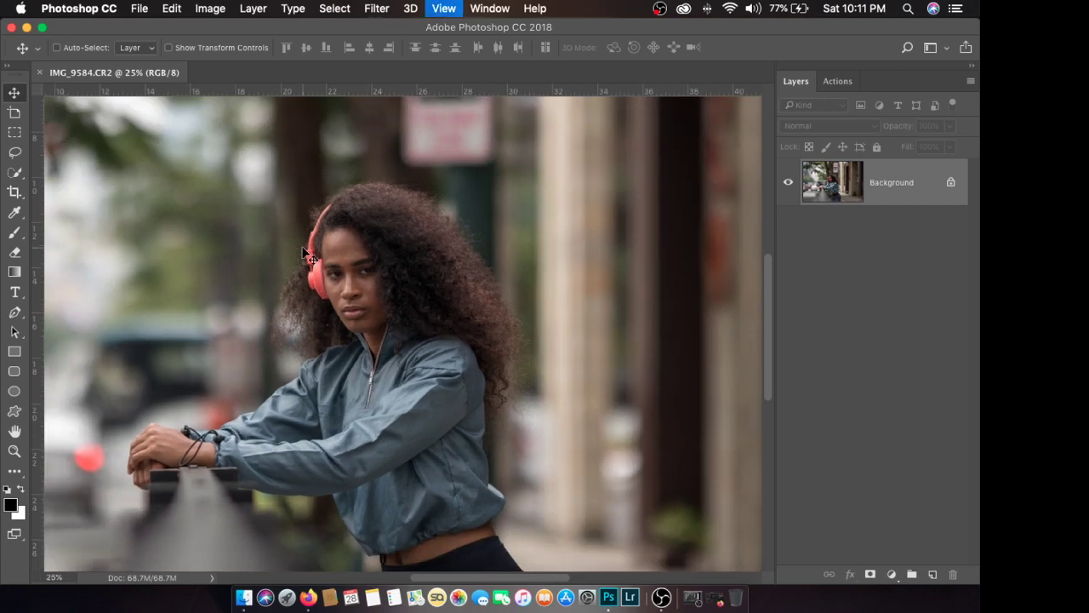
key("super+plus")
key("super+plus")
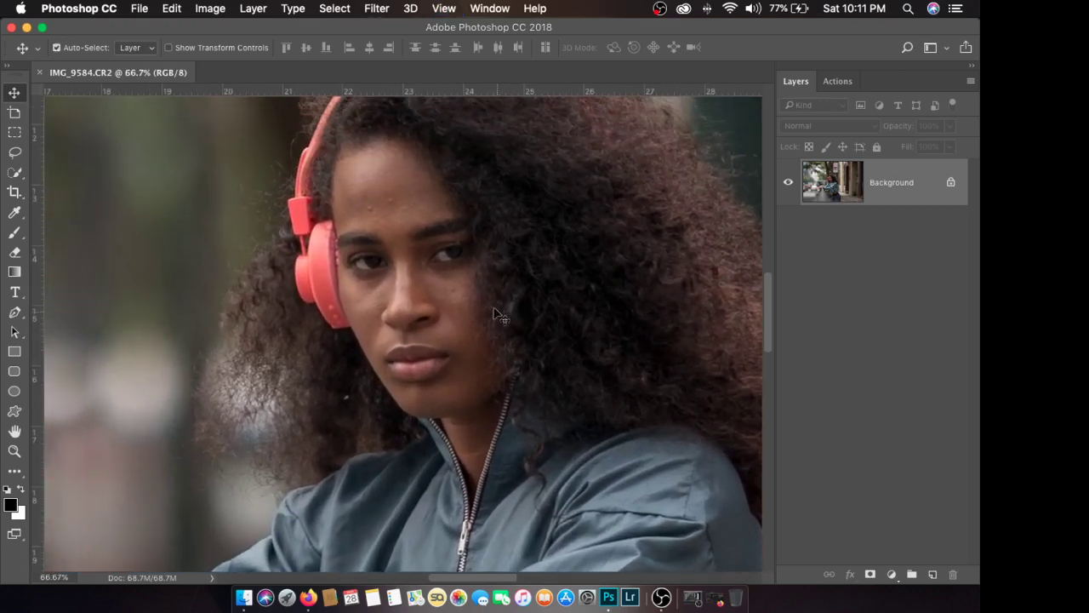
key("super+plus")
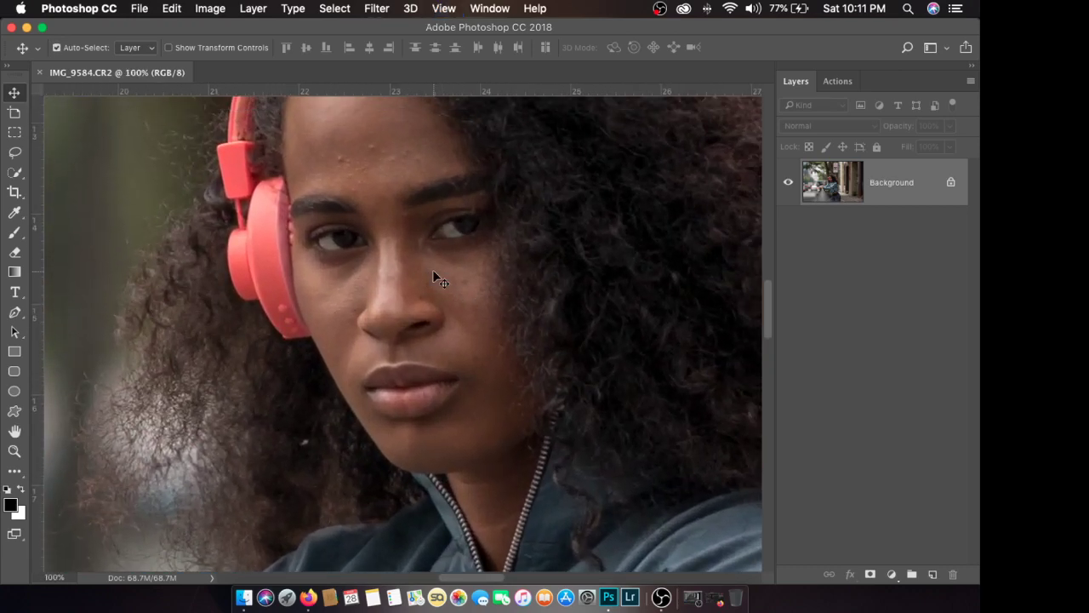
key("super+j")
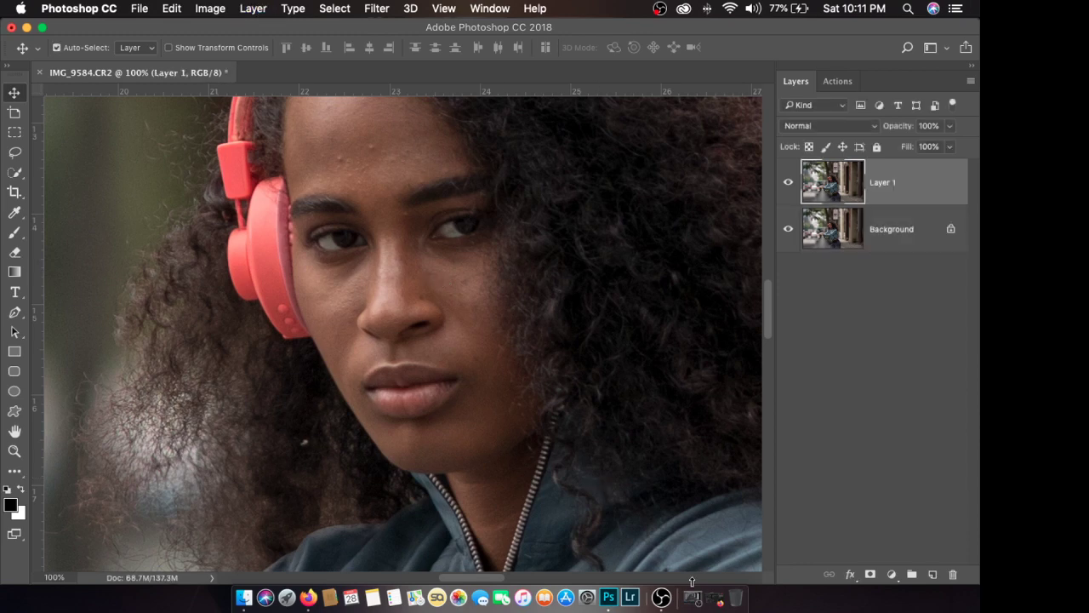
Step: Check the live stream dashboard and its chat in Firefox, and return to Photoshop
left_click(711, 592)
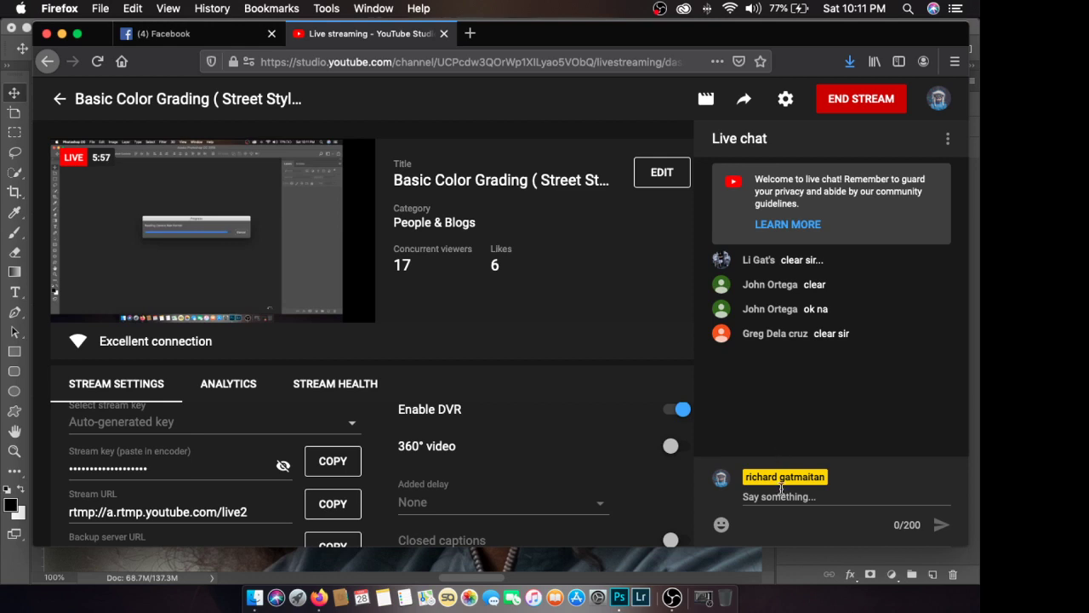
left_click(62, 36)
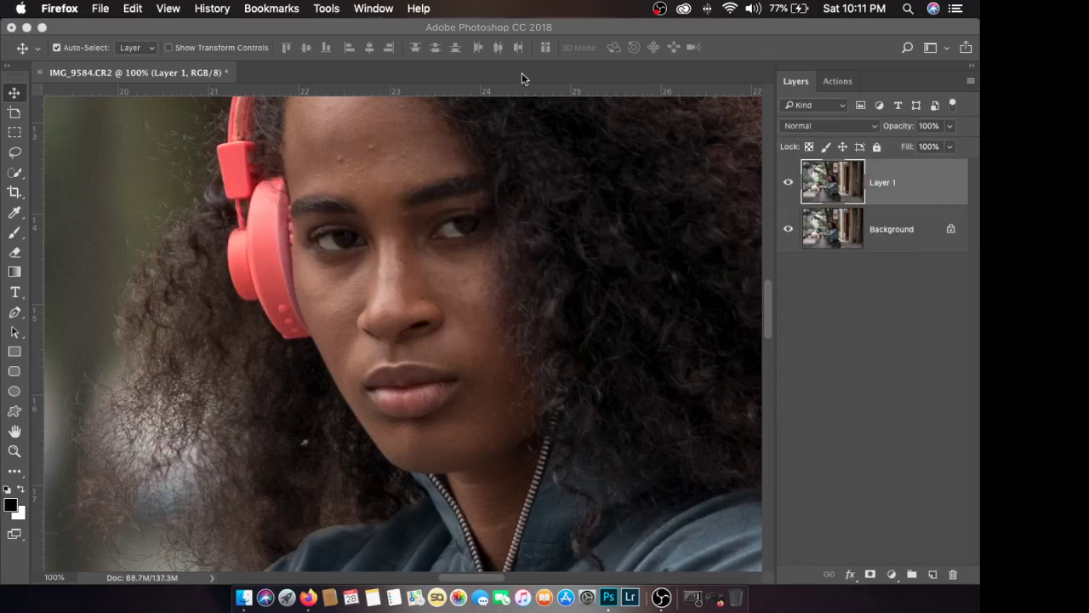
left_click(571, 51)
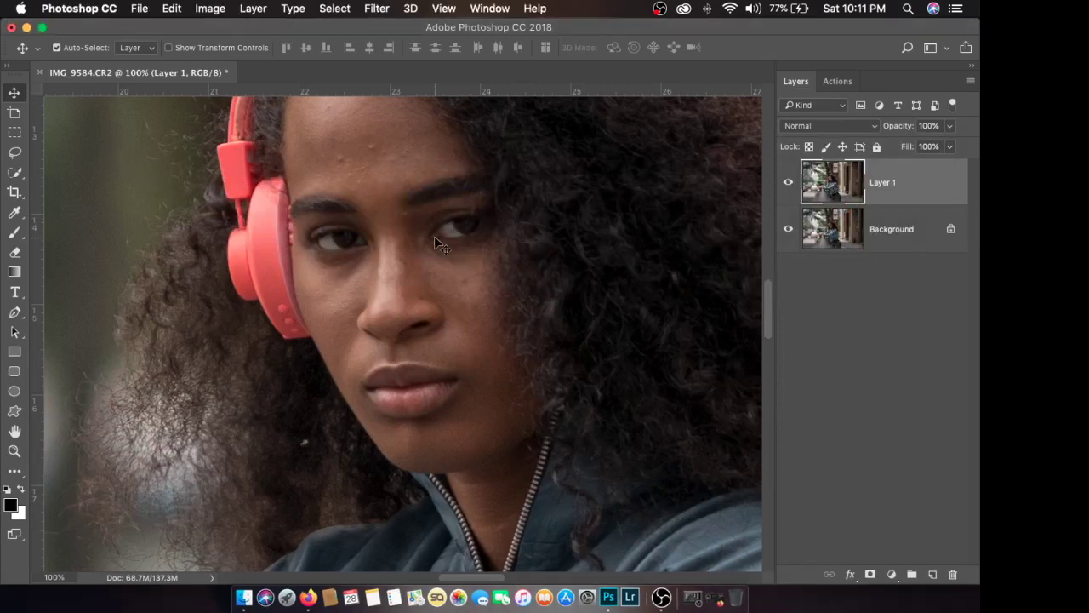
Step: Apply Reduce Noise to the duplicated layer with Strength 6, Preserve Details 60%, Reduce Color Noise 45% and Sharpen Details 25%
left_click(377, 8)
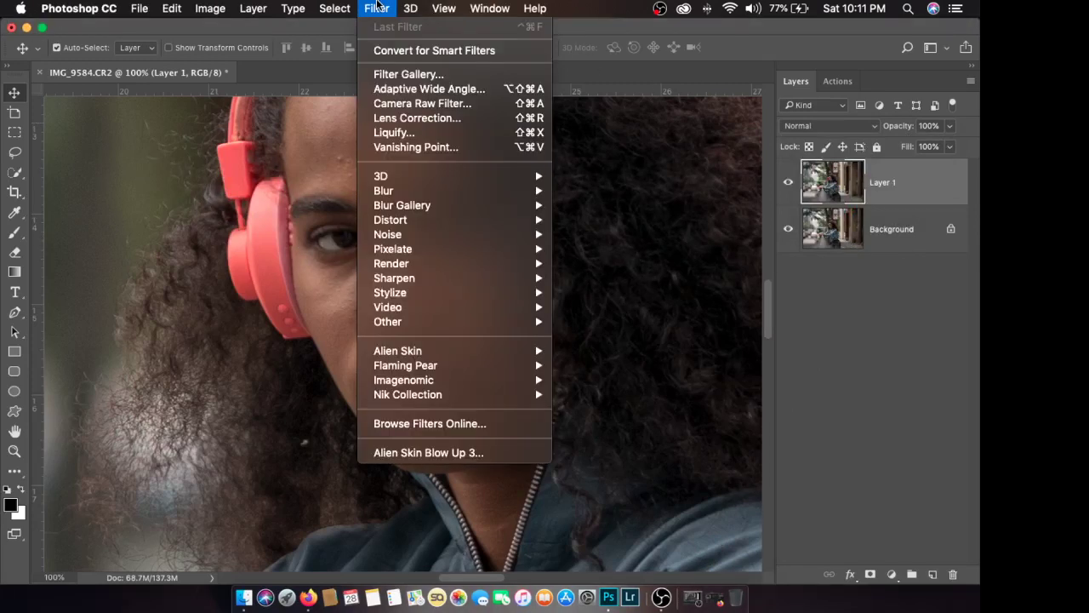
mouse_move(460, 233)
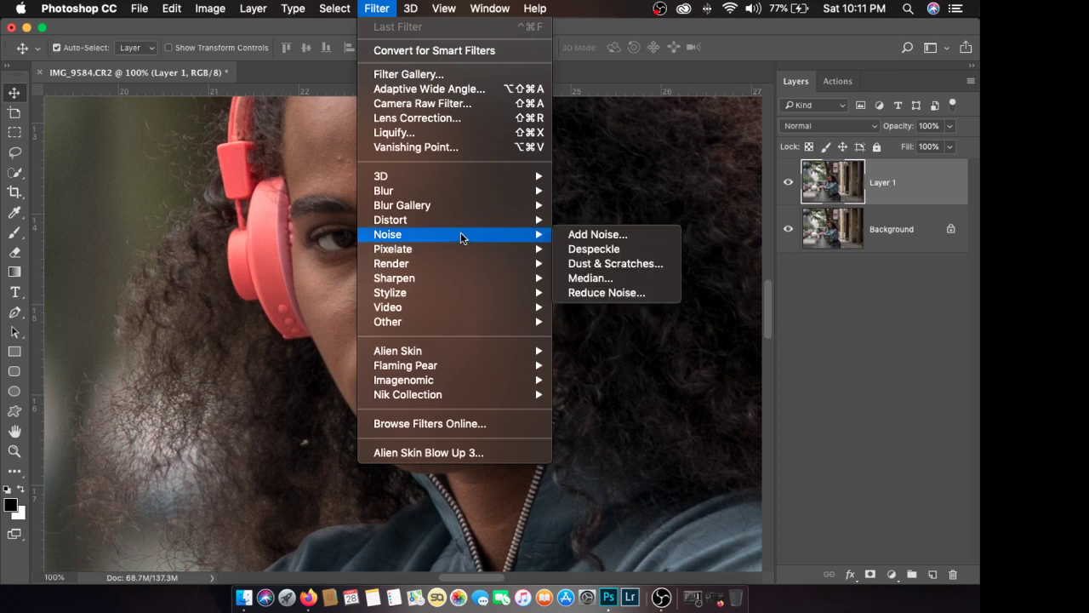
left_click(631, 293)
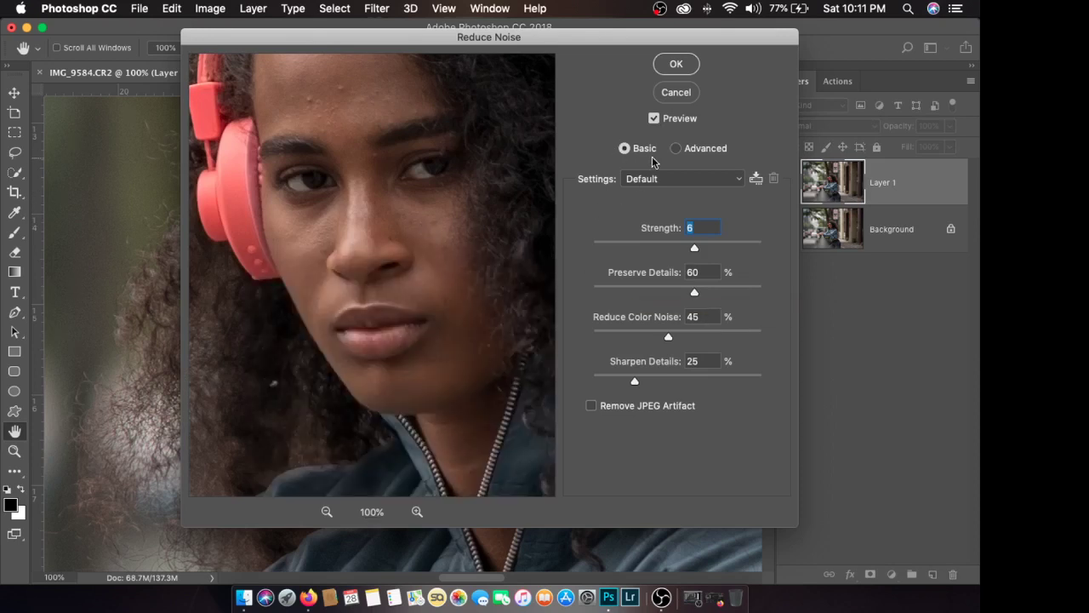
left_click(676, 65)
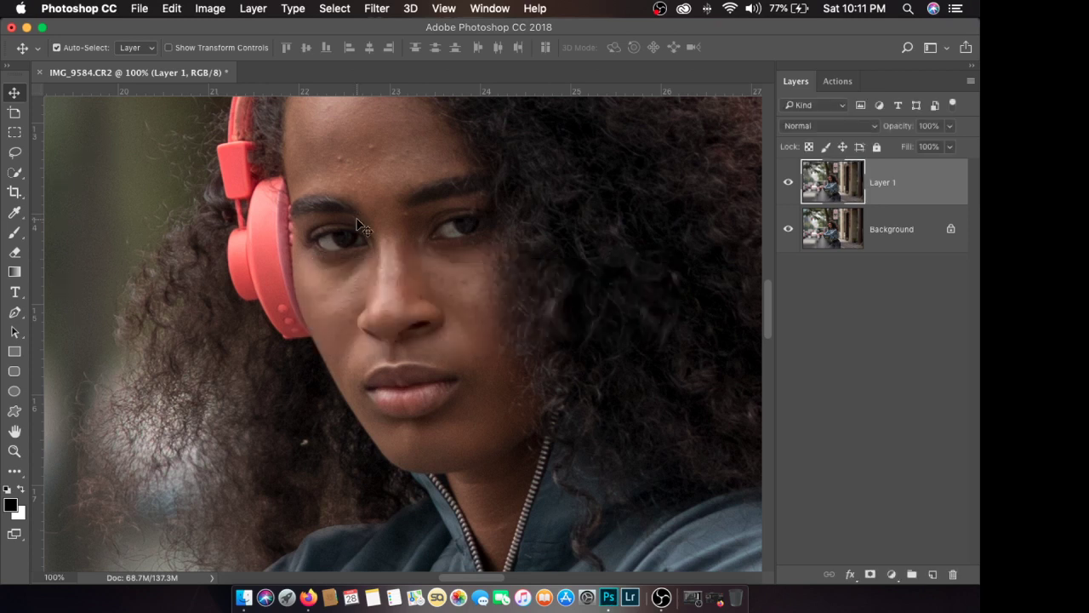
Step: Switch to the Patch Tool with the woman's forehead in close-up
key("super+equal")
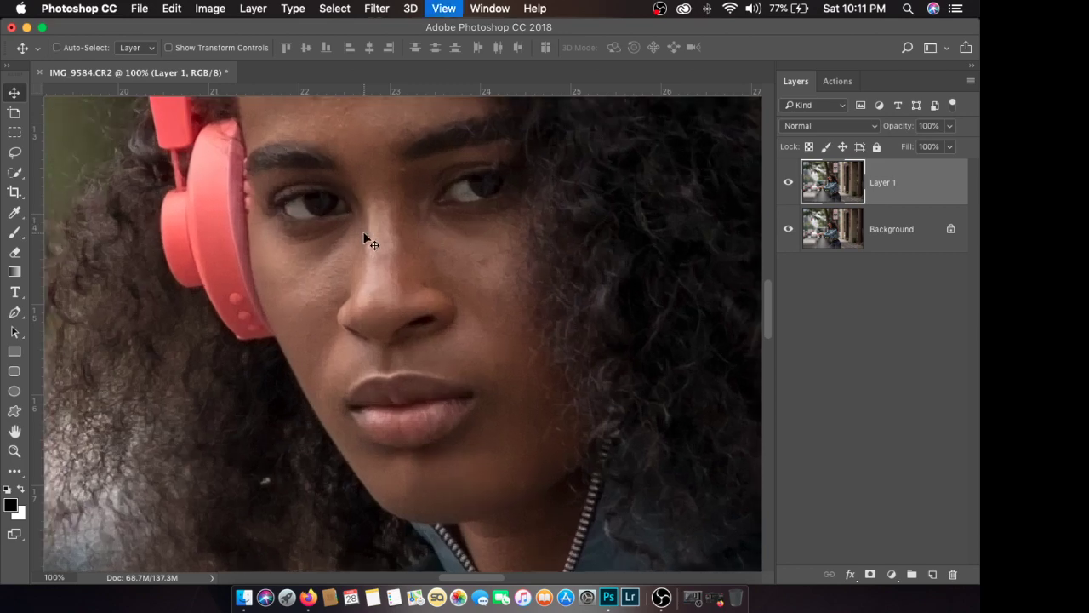
left_click_drag(406, 214, 424, 332)
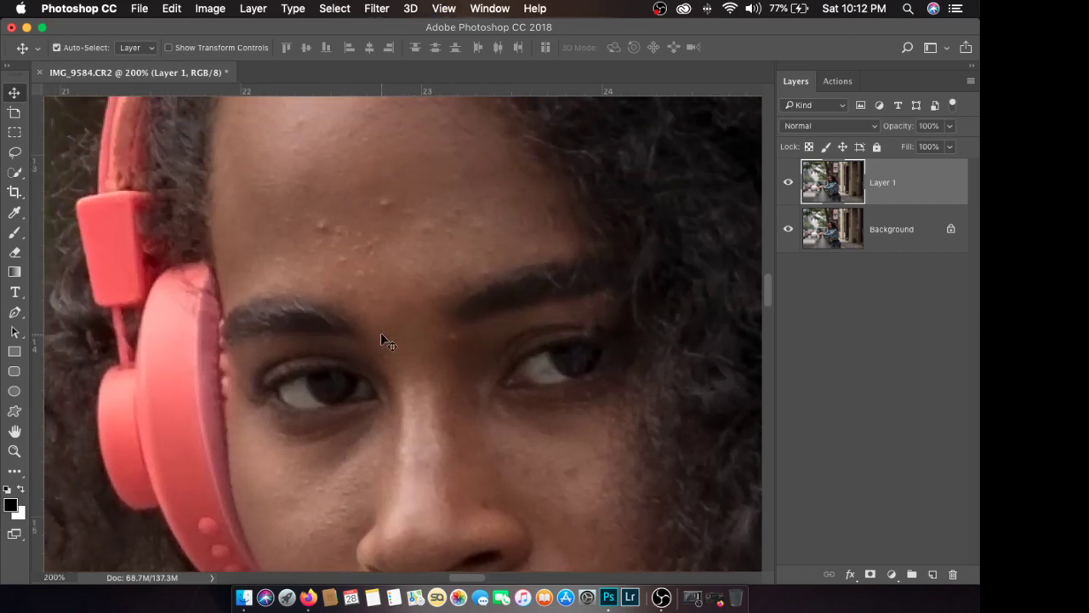
key("j")
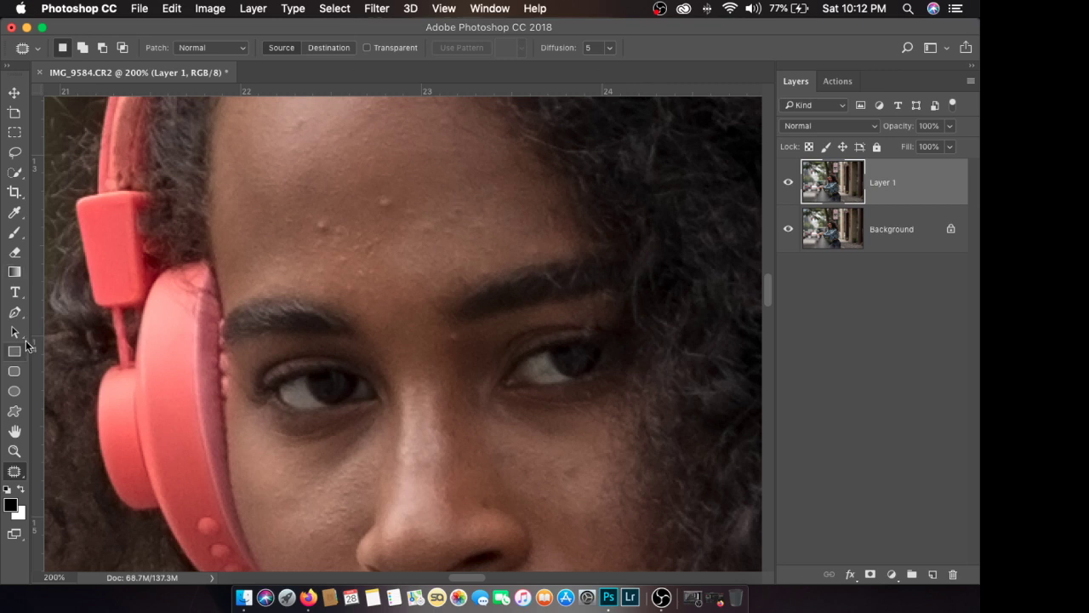
left_click(14, 172)
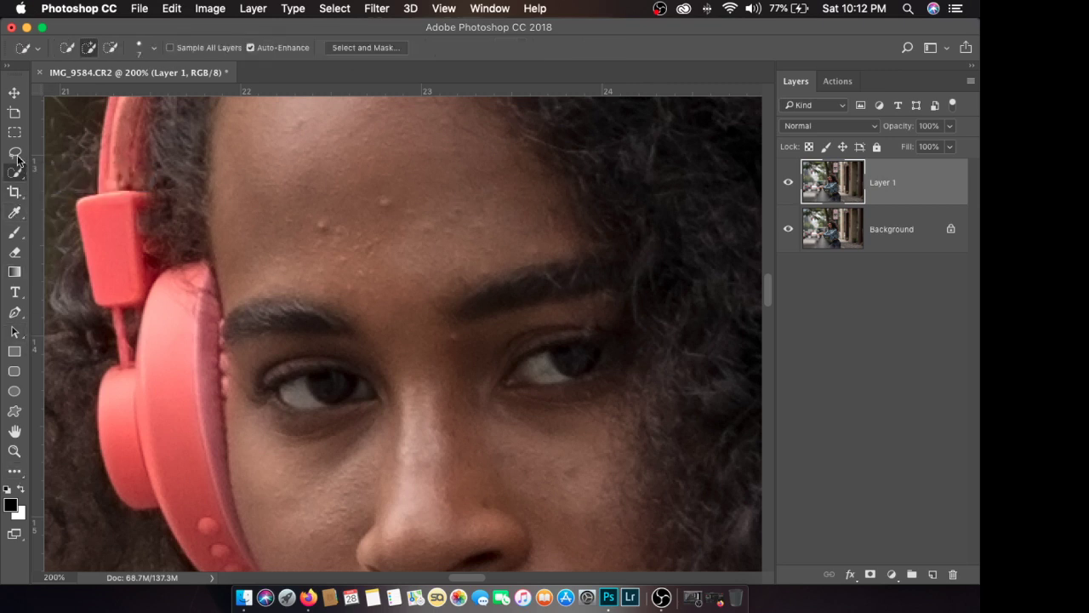
left_click(14, 191)
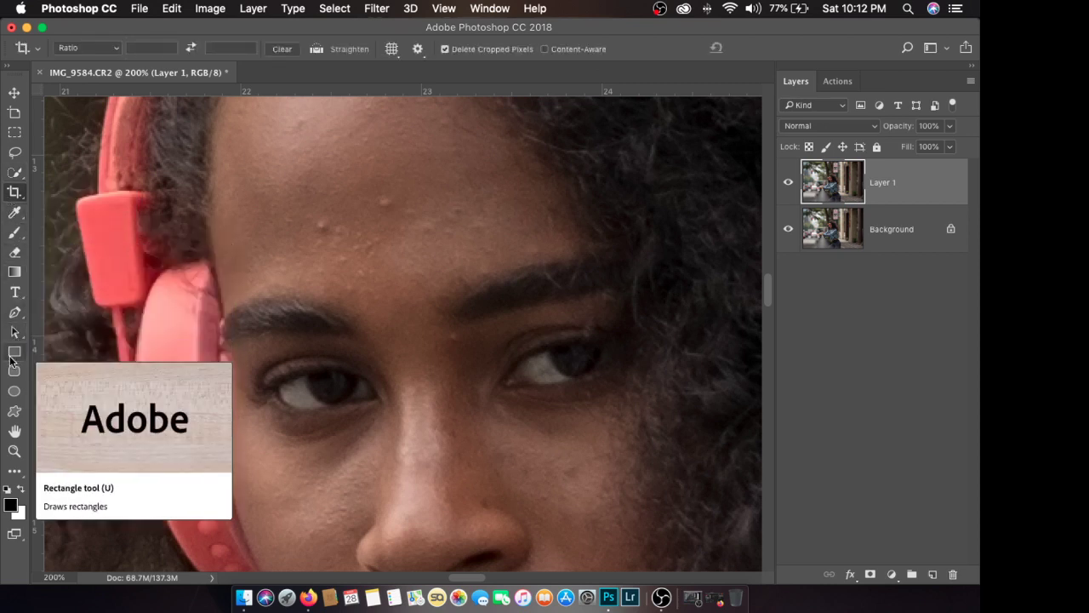
key("j")
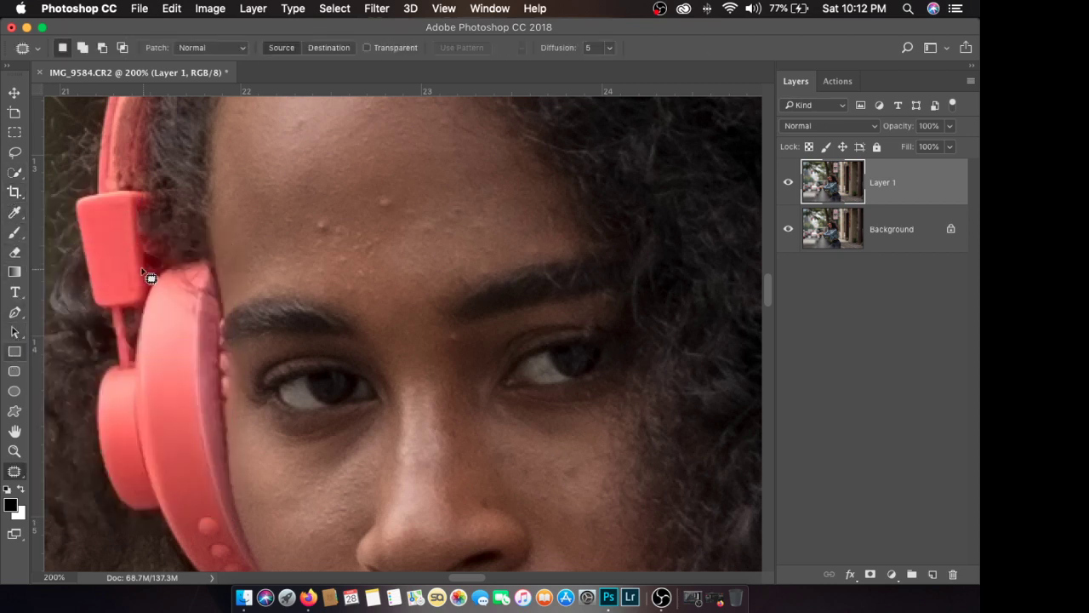
left_click(16, 475)
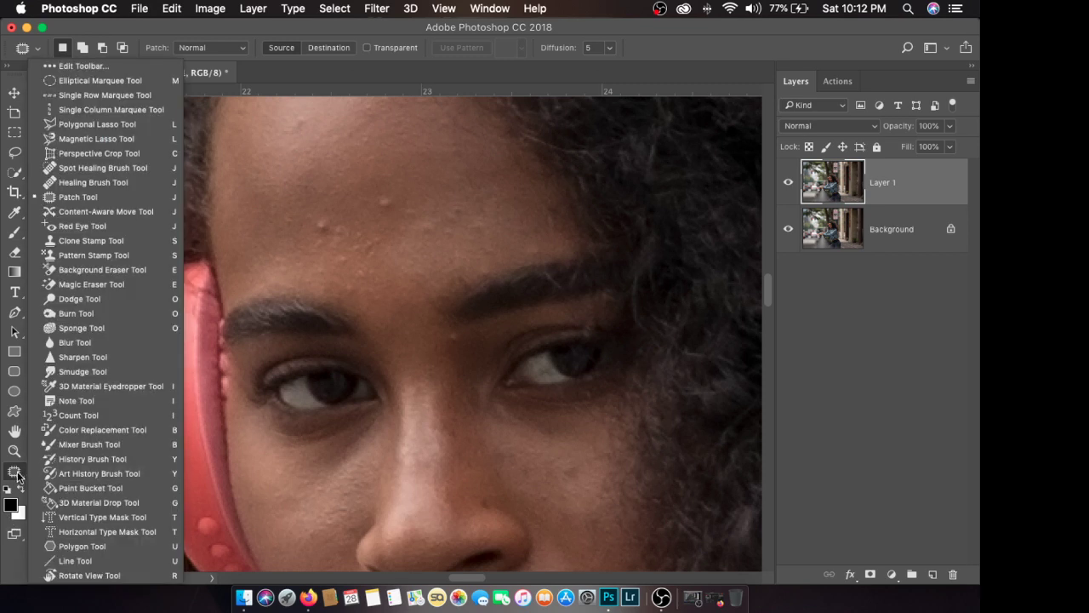
left_click(467, 244)
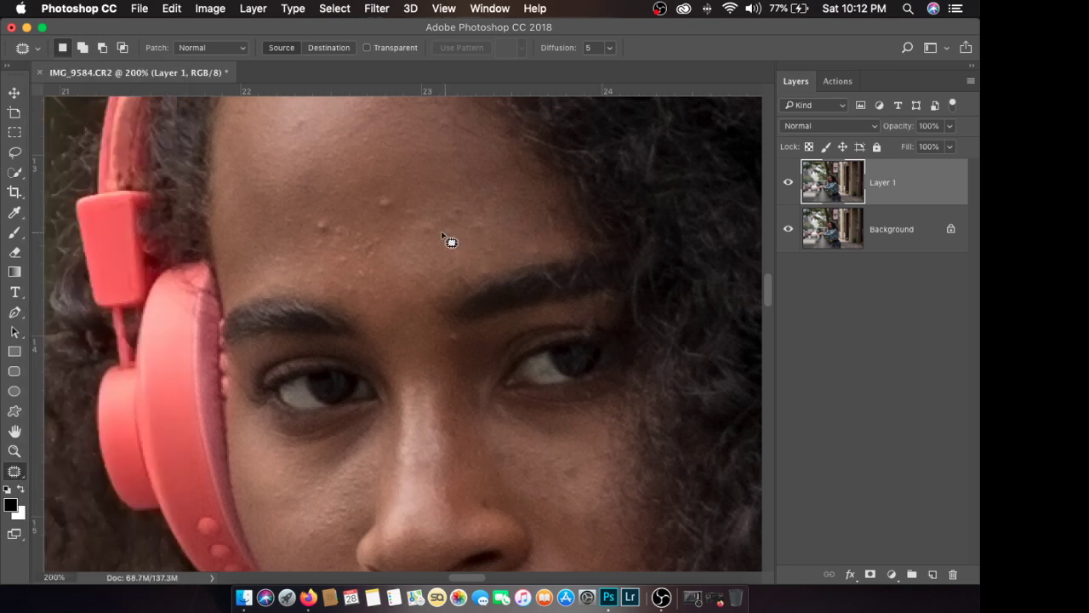
Step: Patch the blemishes on the woman's forehead and between her eyebrows with clean skin nearby
mouse_move(395, 199)
left_mouse_down()
mouse_move(382, 219)
mouse_move(397, 184)
mouse_move(414, 189)
mouse_move(363, 199)
left_mouse_up()
key("ctrl+d")
mouse_move(294, 212)
left_mouse_down()
mouse_move(289, 234)
mouse_move(300, 204)
mouse_move(324, 197)
left_mouse_up()
key("ctrl+d")
mouse_move(299, 116)
left_mouse_down()
mouse_move(278, 162)
mouse_move(317, 136)
mouse_move(330, 241)
mouse_move(354, 225)
mouse_move(442, 223)
mouse_move(456, 238)
mouse_move(466, 199)
mouse_move(408, 236)
mouse_move(439, 238)
mouse_move(349, 253)
mouse_move(378, 265)
mouse_move(372, 237)
mouse_move(320, 251)
mouse_move(348, 267)
mouse_move(294, 257)
mouse_move(330, 234)
mouse_move(359, 295)
mouse_move(394, 277)
left_mouse_up()
key("ctrl+d")
key("ctrl+d")
key("ctrl+d")
mouse_move(443, 342)
left_mouse_down()
mouse_move(460, 330)
mouse_move(450, 341)
left_mouse_up()
mouse_move(501, 258)
left_mouse_down()
mouse_move(486, 260)
mouse_move(507, 242)
mouse_move(476, 226)
left_mouse_up()
key("super+d")
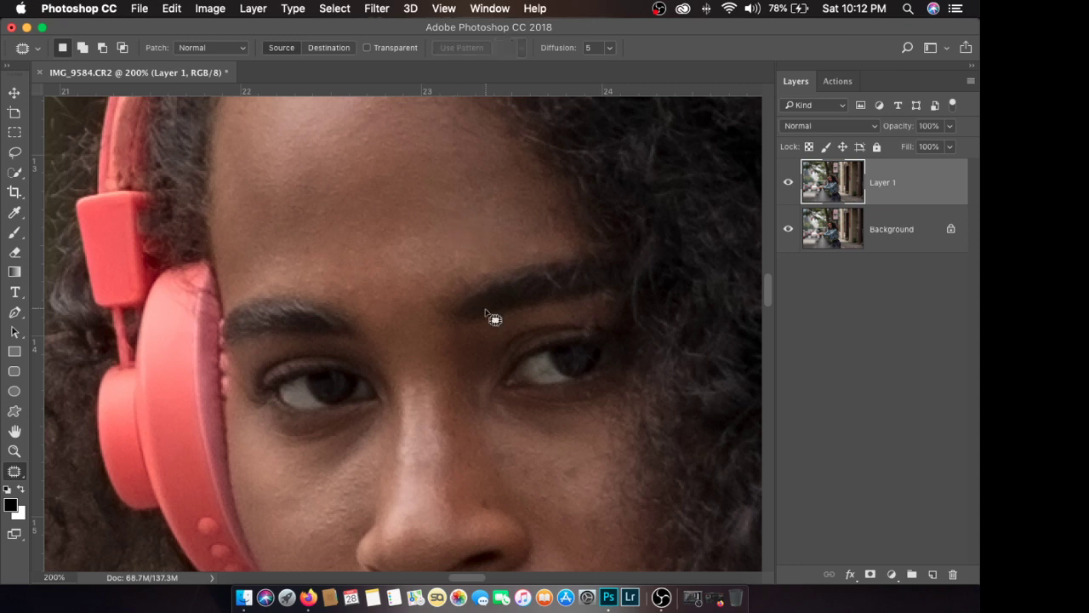
Step: Patch the spots and uneven skin on the woman's cheeks, nose and beside her mouth
scroll(493, 289, "down", 5)
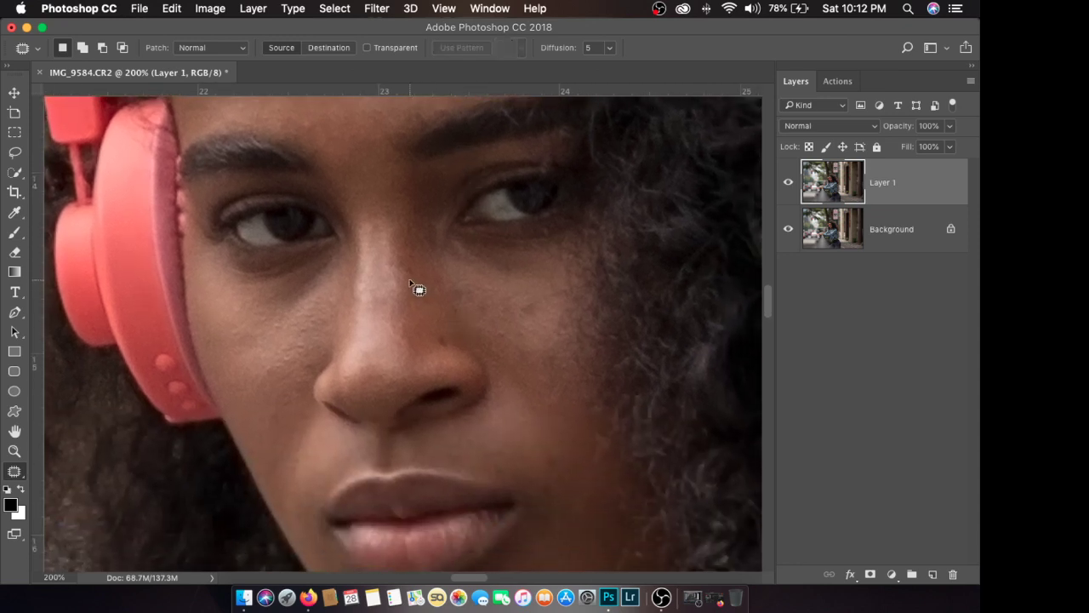
left_click_drag(263, 377, 267, 389)
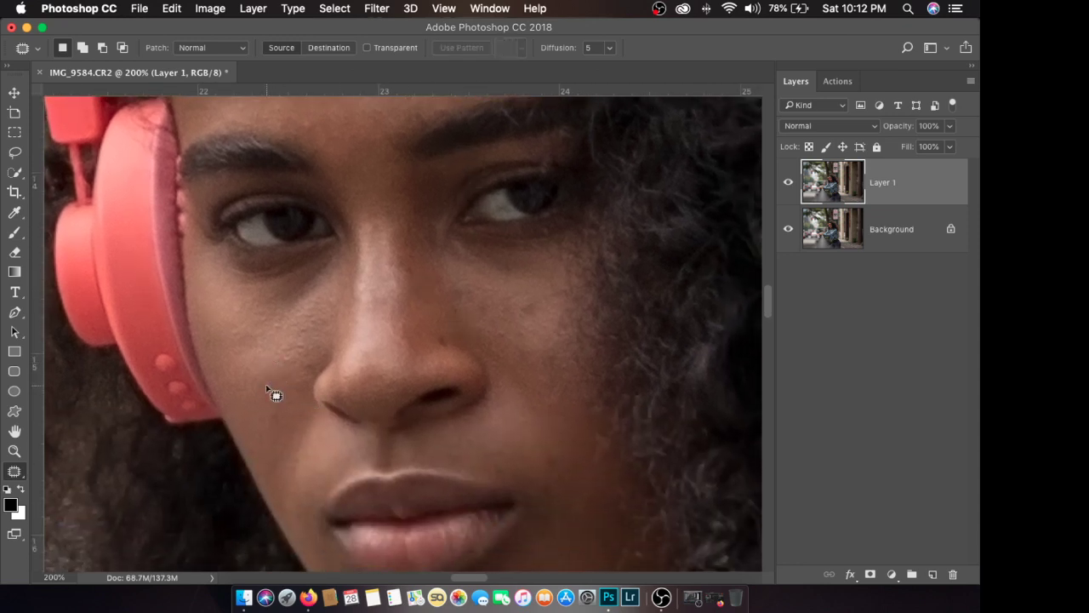
mouse_move(510, 332)
left_mouse_down()
mouse_move(517, 357)
mouse_move(527, 336)
mouse_move(533, 347)
mouse_move(517, 345)
mouse_move(530, 358)
mouse_move(520, 357)
left_mouse_up()
left_click(519, 335)
left_click(519, 323)
left_click_drag(494, 306, 486, 312)
left_click(486, 312)
mouse_move(407, 265)
left_mouse_down()
mouse_move(423, 272)
mouse_move(413, 272)
left_mouse_up()
left_click(460, 378)
scroll(486, 440, "down", 5)
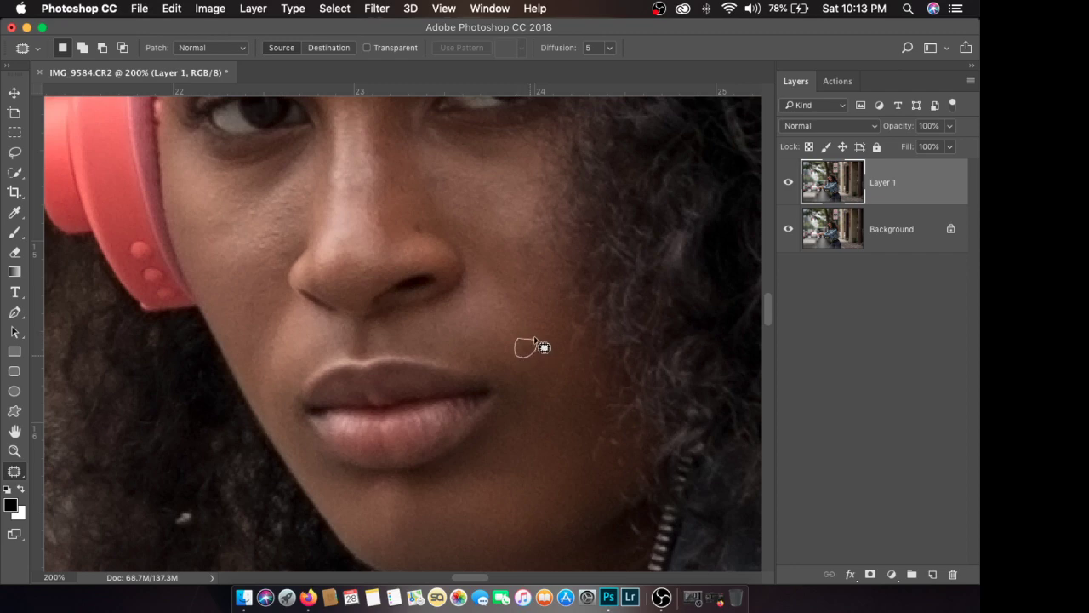
scroll(511, 362, "up", 5)
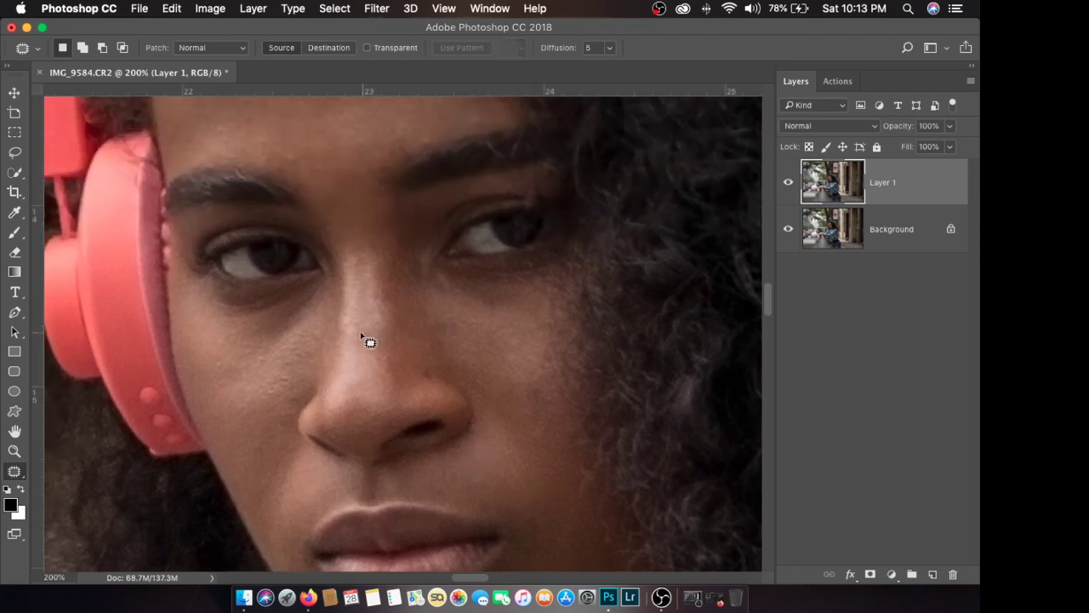
Step: Merge the retouched layer into the Background and duplicate the merged Background as a new layer
key("super+0")
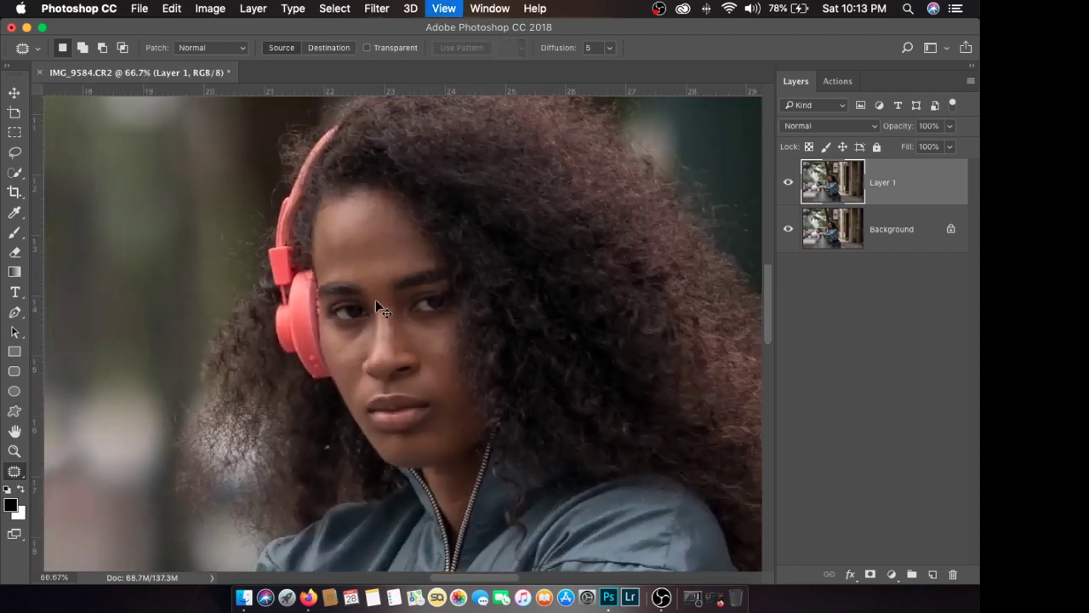
key("super+1")
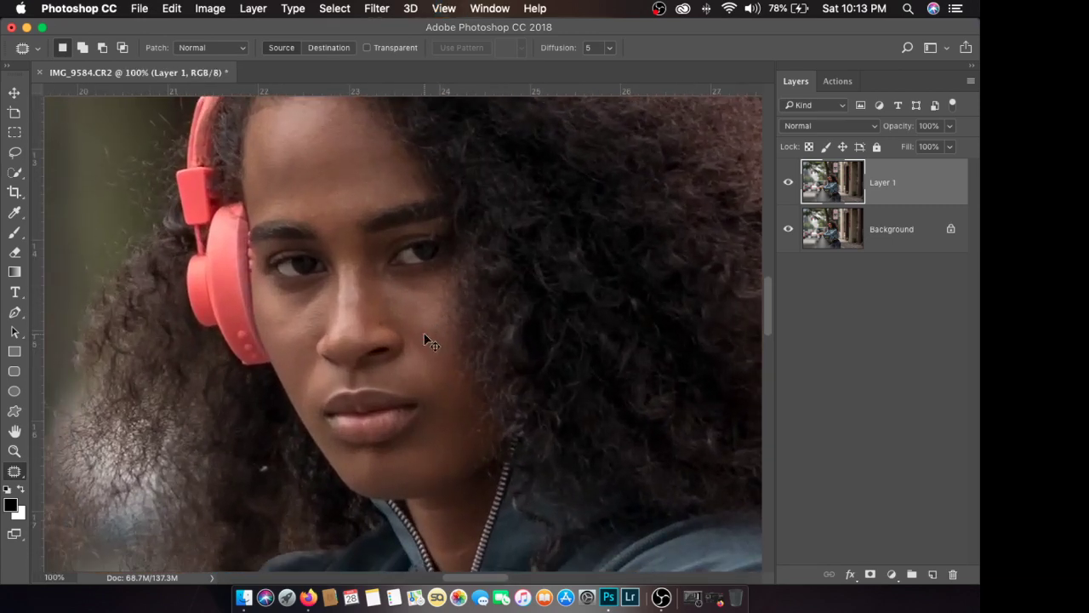
key("super+e")
key("super+j")
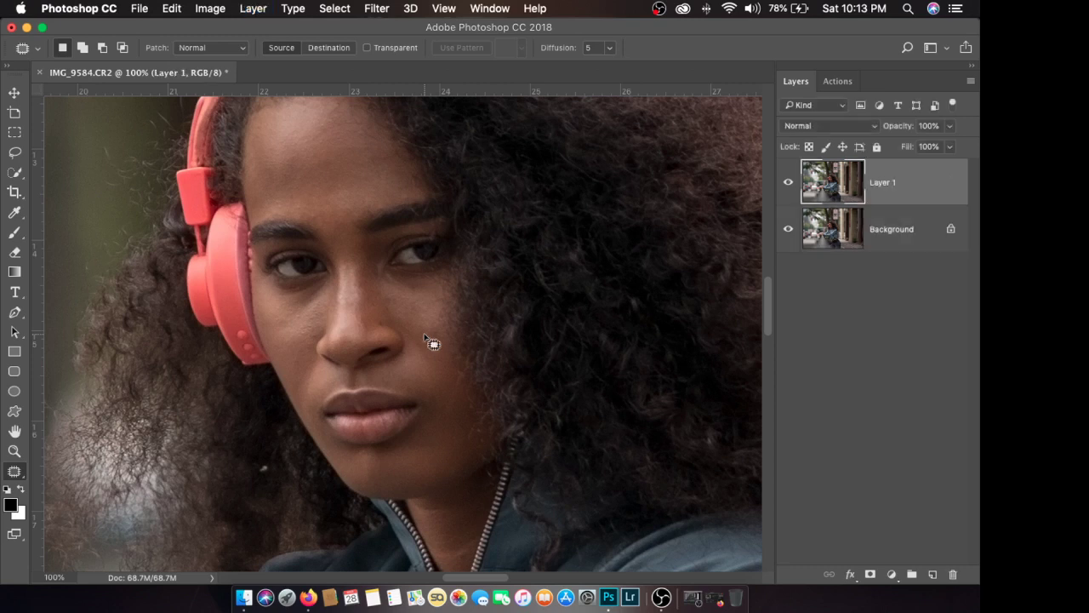
Step: Set Layer 1's opacity to 50% and patch the uneven skin on the cheek beside the headphones
left_click(948, 127)
left_click_drag(919, 145, 916, 147)
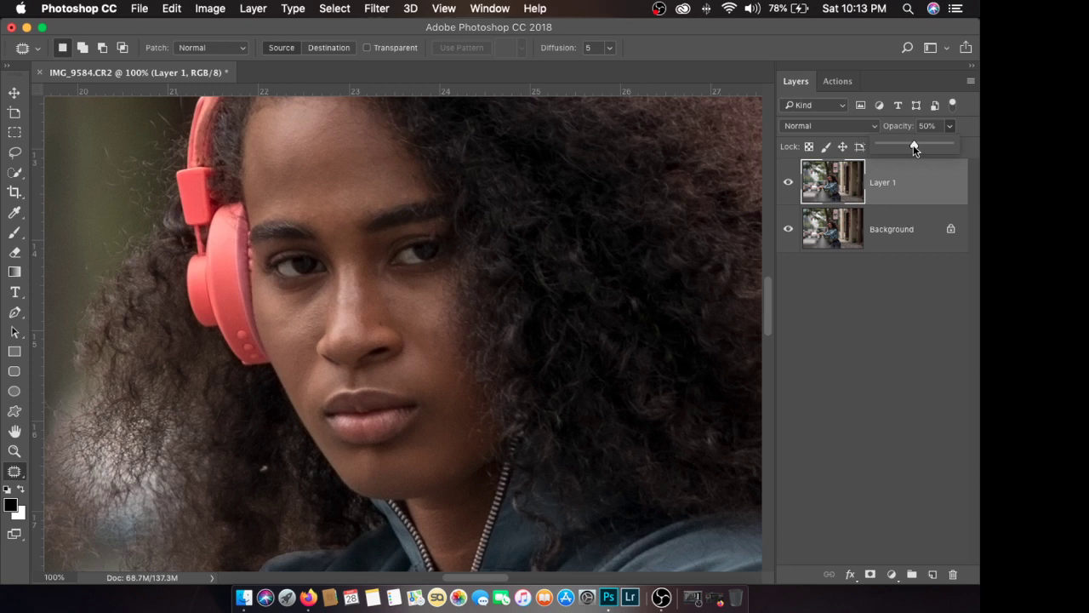
left_click(433, 221)
mouse_move(274, 310)
left_mouse_down()
mouse_move(276, 328)
mouse_move(303, 312)
mouse_move(288, 317)
mouse_move(286, 302)
mouse_move(308, 313)
mouse_move(323, 294)
mouse_move(293, 321)
mouse_move(315, 316)
left_mouse_up()
key("ctrl+d")
mouse_move(303, 302)
left_mouse_down()
mouse_move(320, 316)
mouse_move(304, 316)
mouse_move(319, 347)
mouse_move(309, 330)
left_mouse_up()
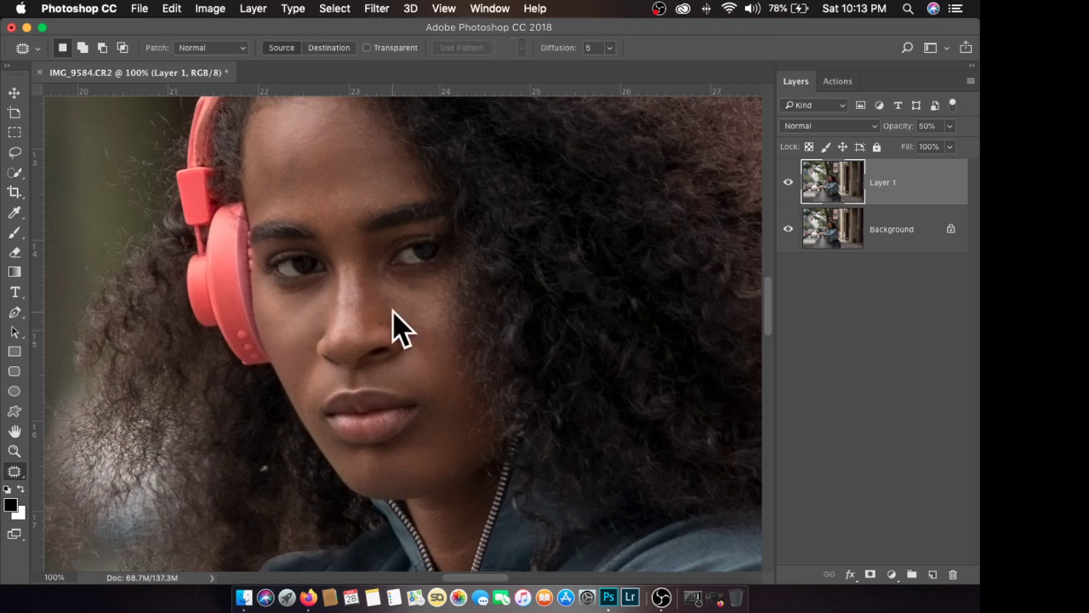
Step: Patch the uneven skin on the cheek near the hair, across the forehead and along the bridge of the nose
mouse_move(387, 295)
left_mouse_down()
mouse_move(418, 316)
mouse_move(403, 311)
mouse_move(433, 292)
mouse_move(389, 292)
mouse_move(421, 300)
mouse_move(417, 314)
left_mouse_up()
mouse_move(423, 335)
left_mouse_down()
mouse_move(435, 344)
mouse_move(387, 320)
left_mouse_up()
mouse_move(361, 277)
left_mouse_down()
mouse_move(372, 305)
mouse_move(375, 279)
mouse_move(421, 316)
left_mouse_up()
mouse_move(295, 159)
left_mouse_down()
mouse_move(294, 190)
mouse_move(317, 171)
left_mouse_up()
left_click_drag(320, 126, 313, 150)
mouse_move(290, 205)
left_mouse_down()
mouse_move(304, 176)
mouse_move(284, 150)
mouse_move(275, 182)
mouse_move(297, 170)
mouse_move(326, 220)
left_mouse_up()
mouse_move(361, 275)
left_mouse_down()
mouse_move(361, 319)
mouse_move(365, 288)
mouse_move(337, 262)
mouse_move(348, 273)
mouse_move(342, 237)
mouse_move(348, 286)
left_mouse_up()
key("super+minus")
key("super+minus")
key("super+minus")
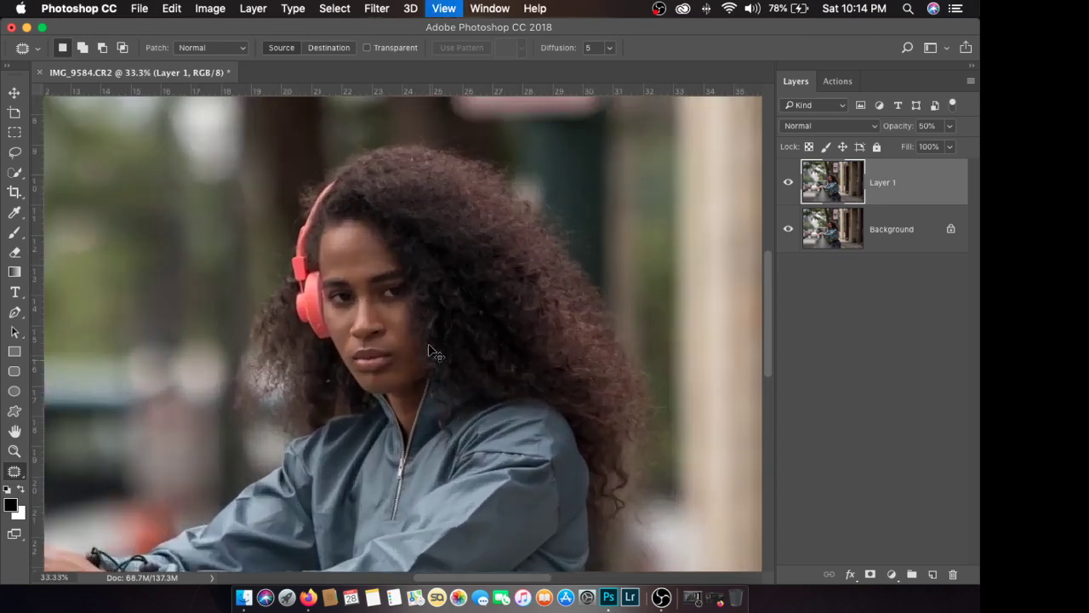
Step: Patch the remaining uneven skin on the cheek between the nose and the hair, and clear the selection
key("super+plus")
key("super+plus")
key("super+plus")
mouse_move(351, 327)
left_mouse_down()
mouse_move(369, 308)
mouse_move(359, 310)
mouse_move(366, 353)
left_mouse_up()
mouse_move(369, 297)
left_mouse_down()
mouse_move(360, 306)
mouse_move(371, 292)
mouse_move(352, 287)
mouse_move(348, 312)
left_mouse_up()
key("super+d")
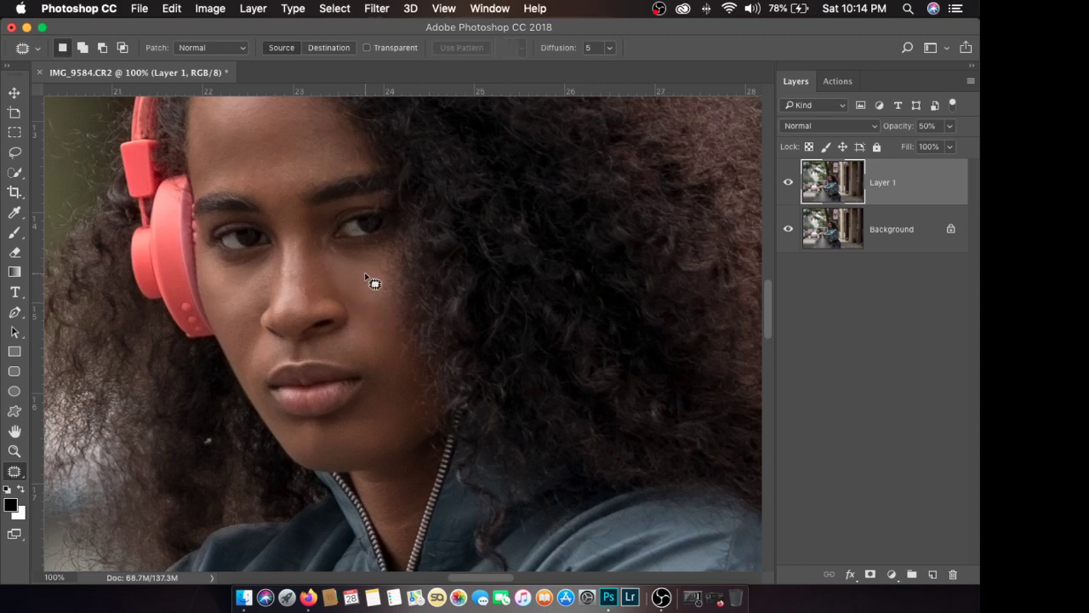
Step: Flatten the retouched layers into a single Background layer
key("super+e")
key("super+z")
left_click(253, 7)
mouse_move(308, 566)
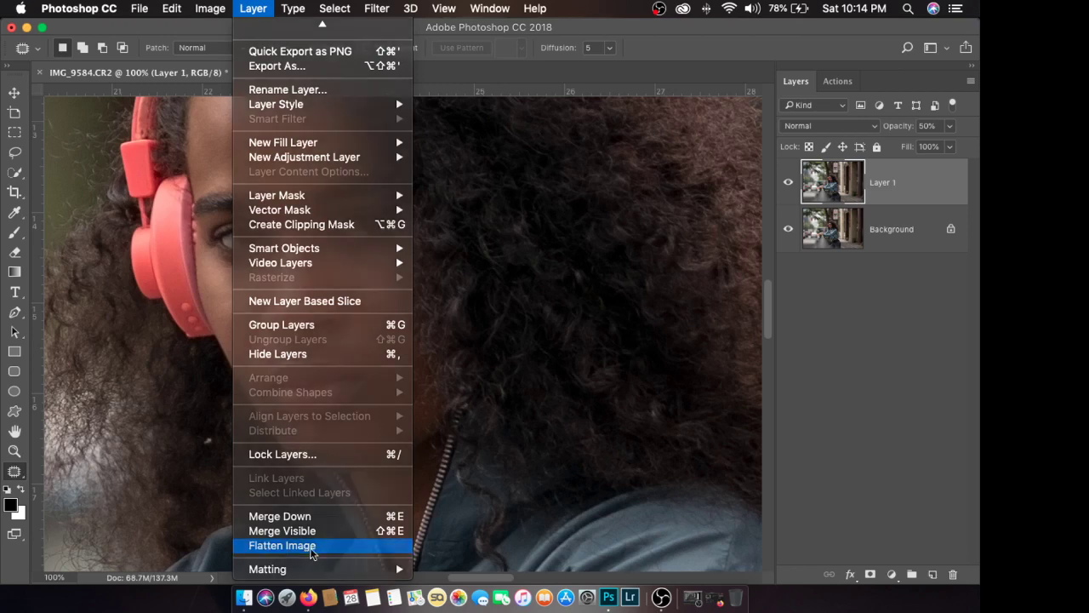
left_click(307, 546)
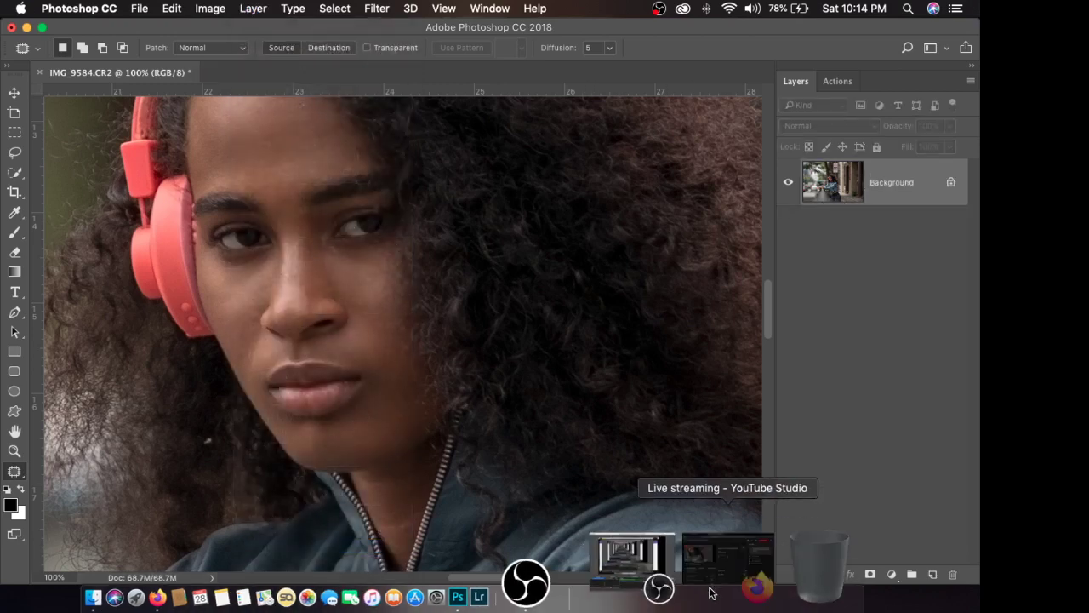
Step: Switch to Firefox to check the YouTube live stream page and its chat, and return to Photoshop
left_click(649, 563)
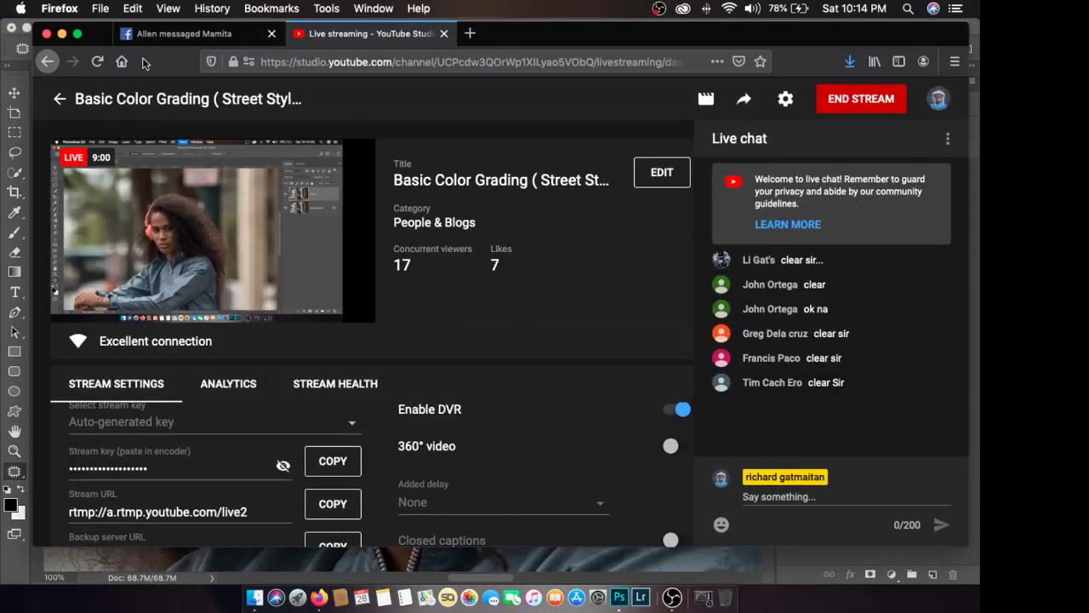
left_click(62, 33)
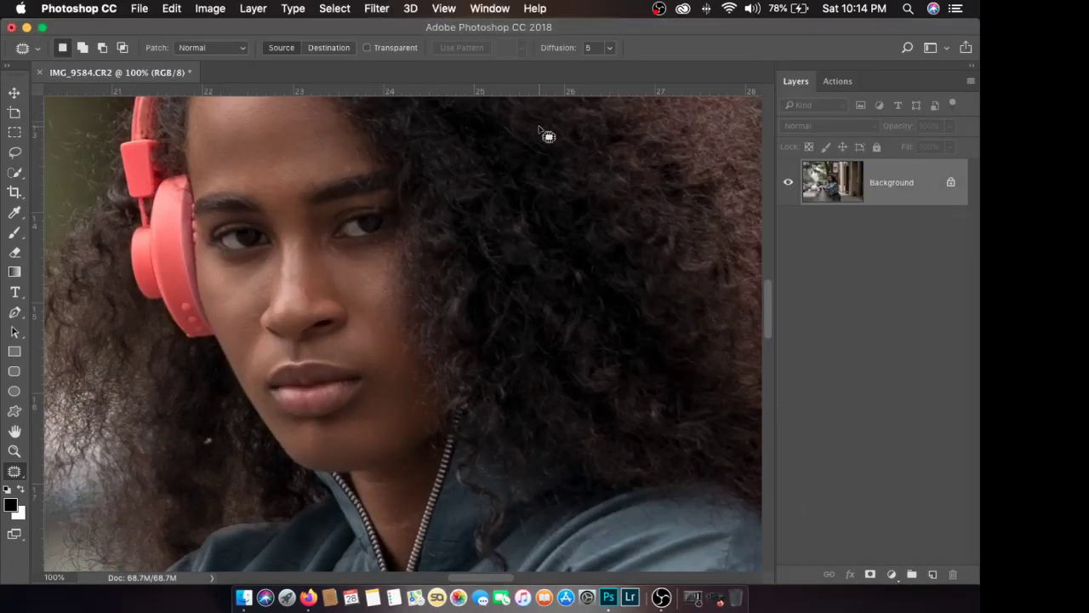
Step: Duplicate the Background layer and open the Liquify filter on the copy
key("super+1")
key("super+minus")
key("super+minus")
key("super+minus")
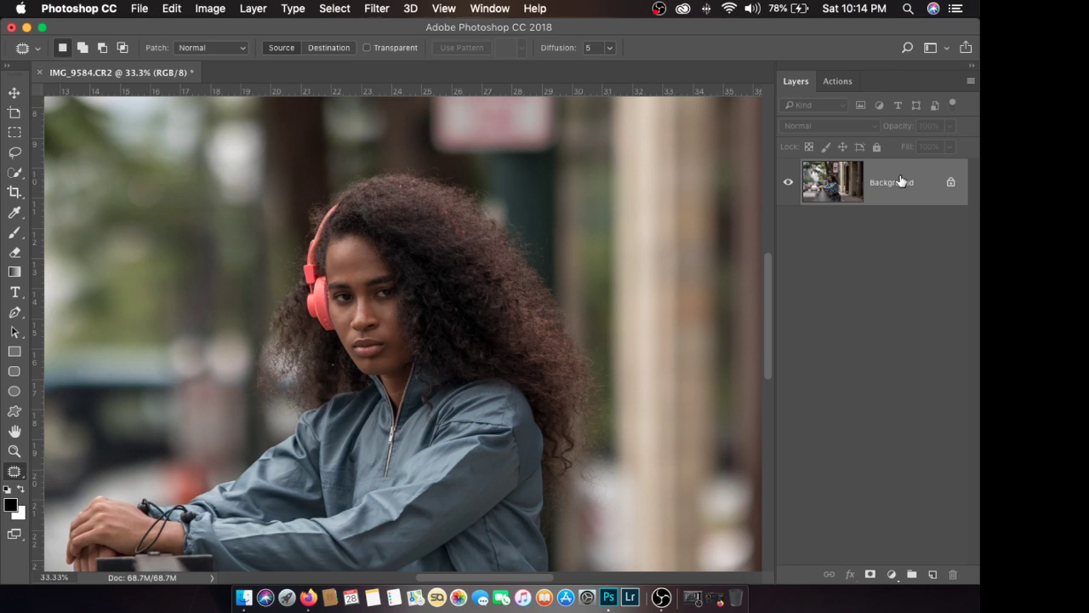
left_click_drag(900, 181, 935, 577)
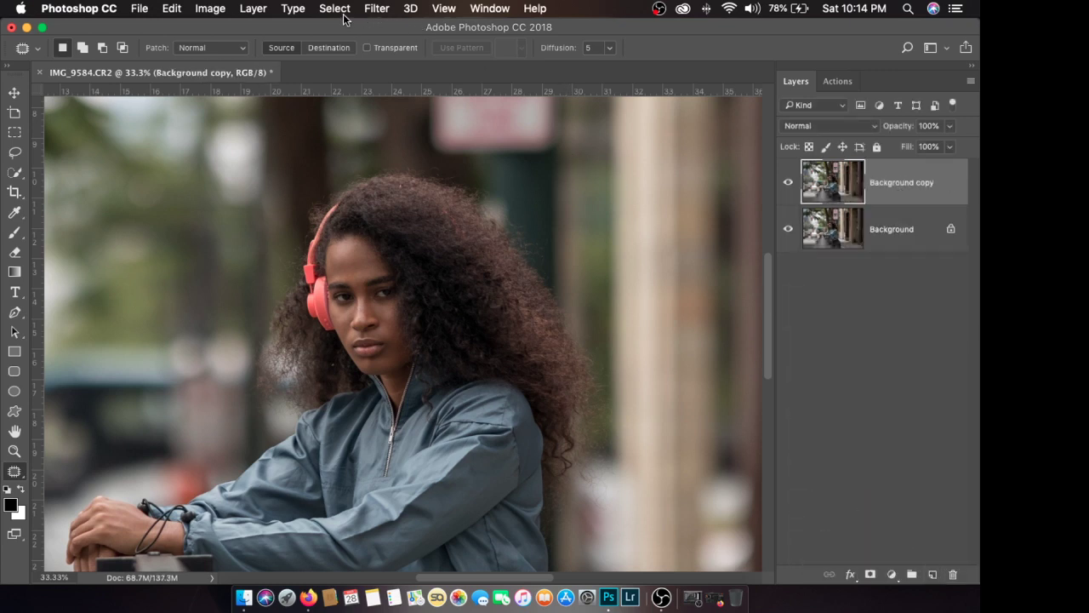
left_click(375, 9)
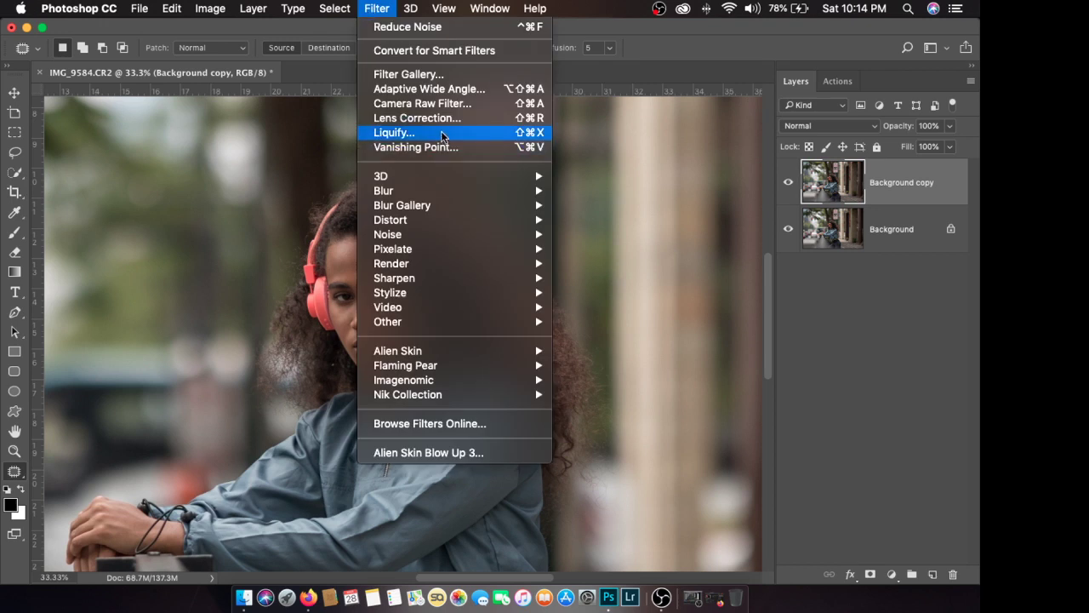
left_click(441, 133)
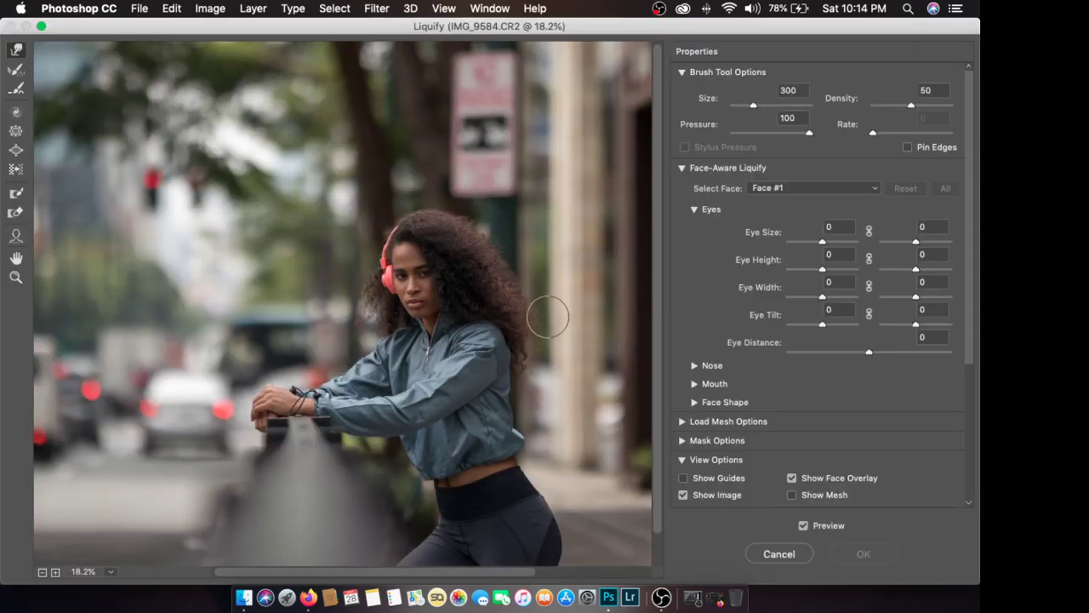
Step: Push the outline of the woman's hair outward in Liquify with a warp brush of size 700
key("super+equal")
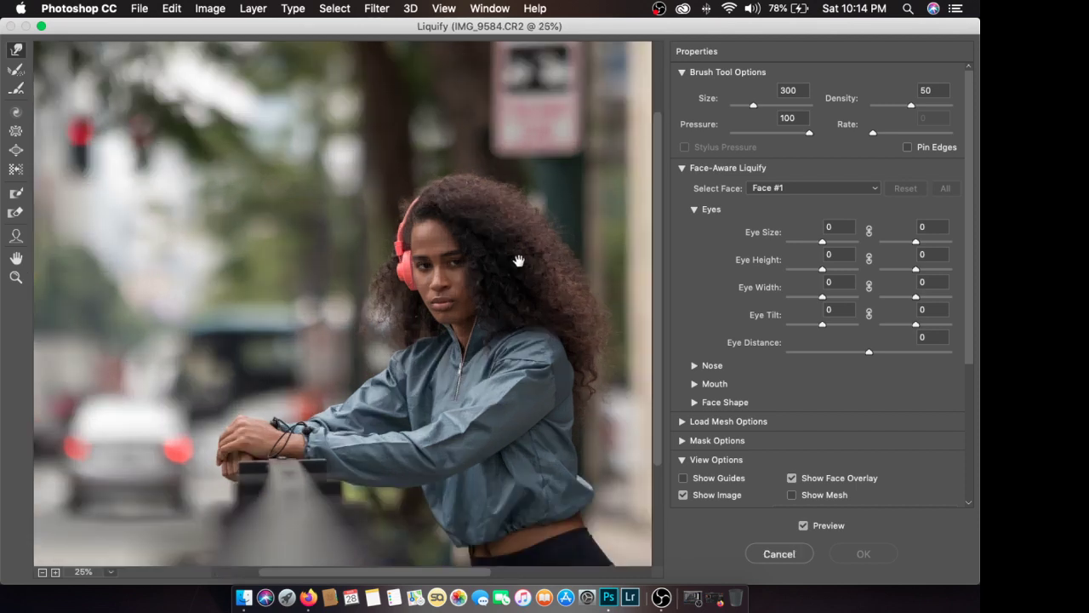
left_click_drag(518, 260, 404, 253)
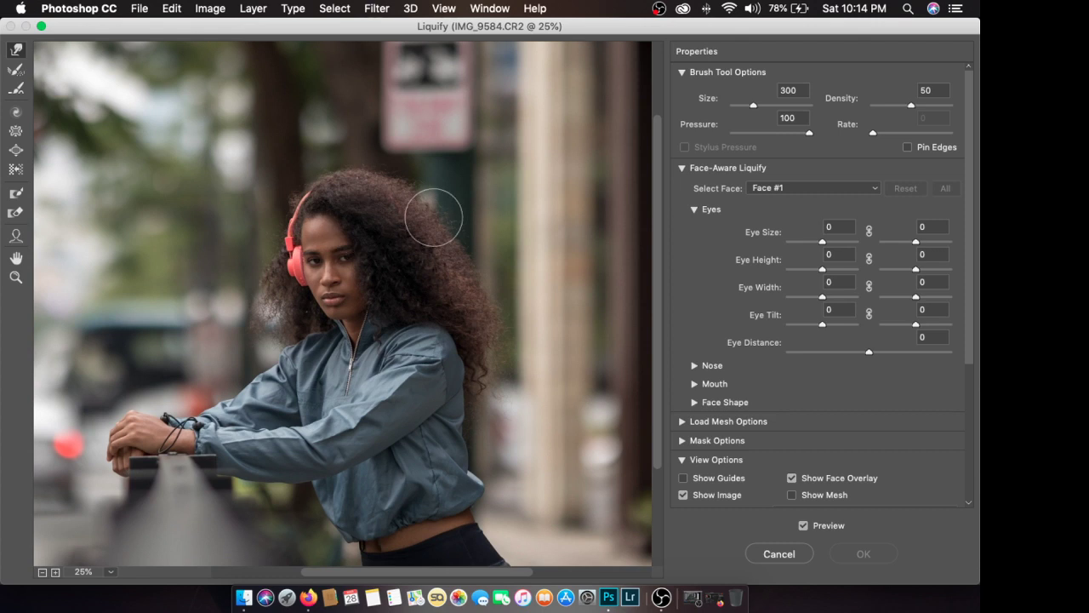
key("bracketright")
key("bracketright")
key("bracketright")
key("bracketright")
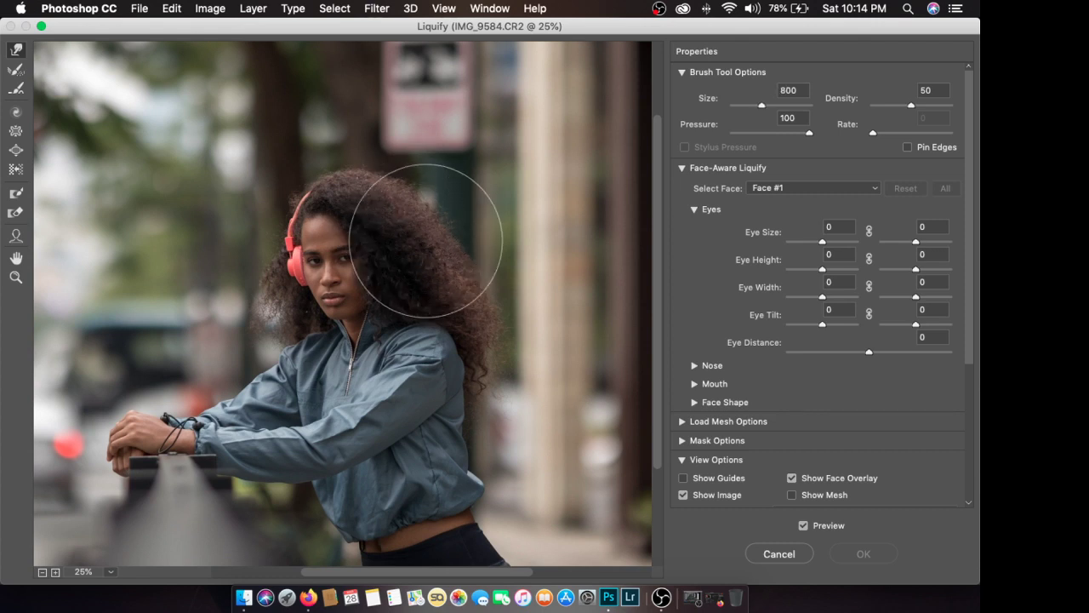
key("bracketright")
key("bracketleft")
key("bracketleft")
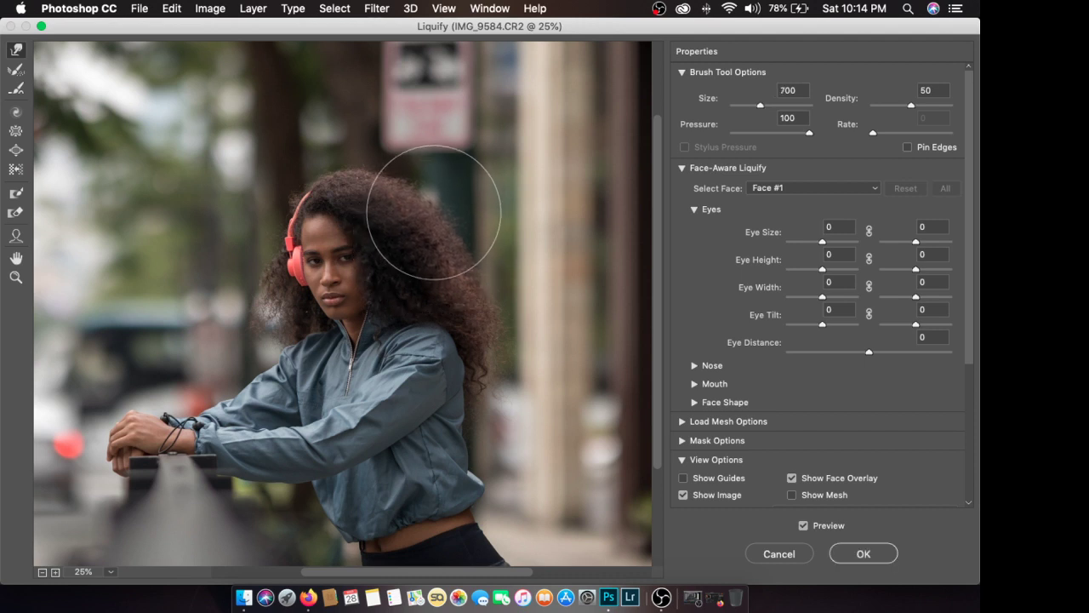
Step: Refine the woman's hair shape with a warp brush of size 500 and apply the Liquify filter
key("bracketleft")
key("bracketleft")
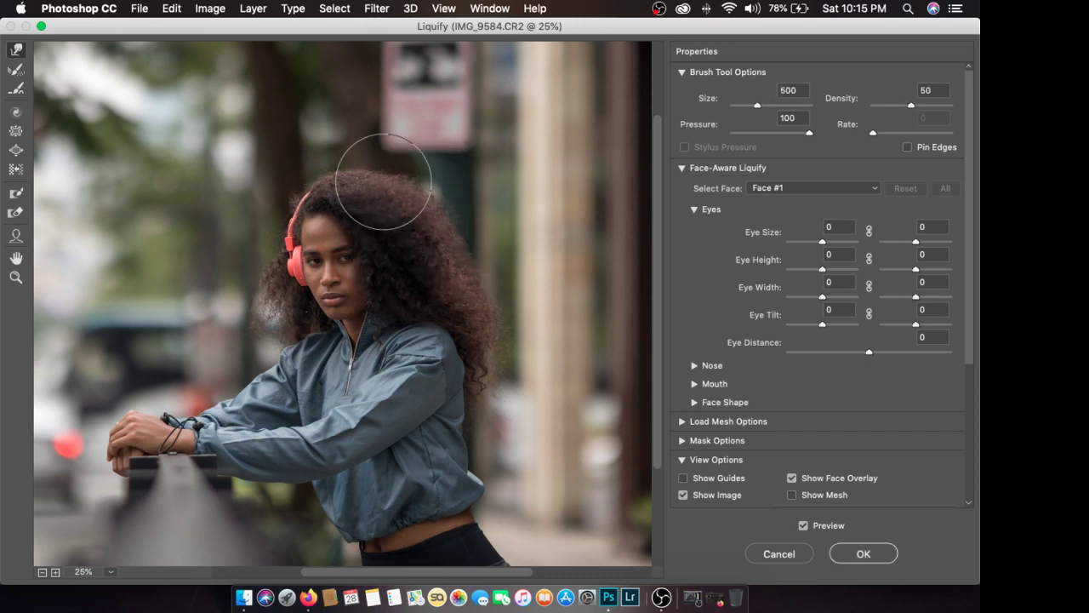
key("bracketright")
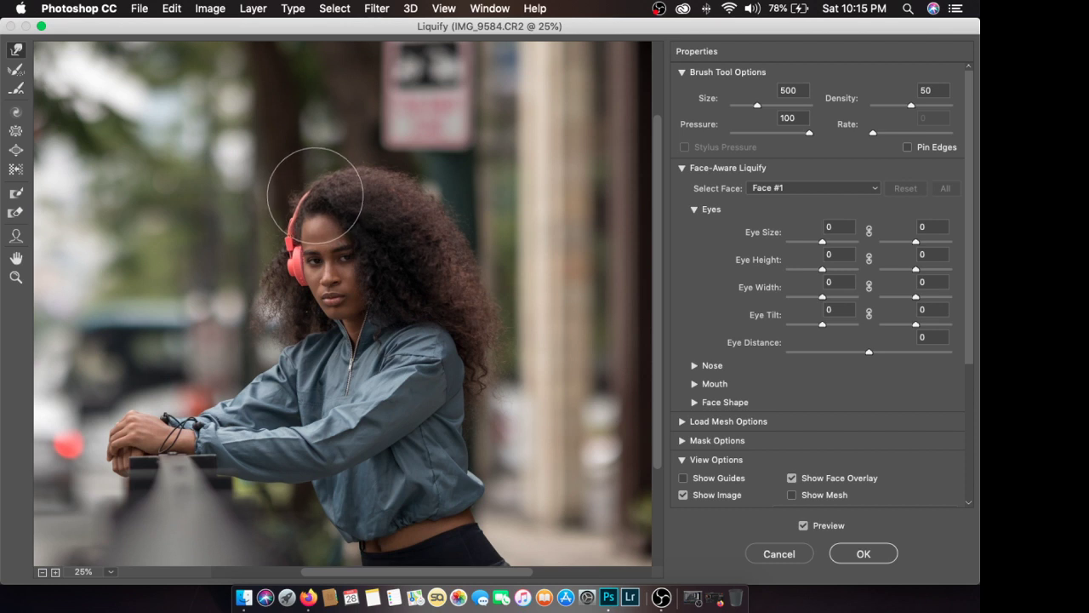
scroll(464, 349, "down", 3)
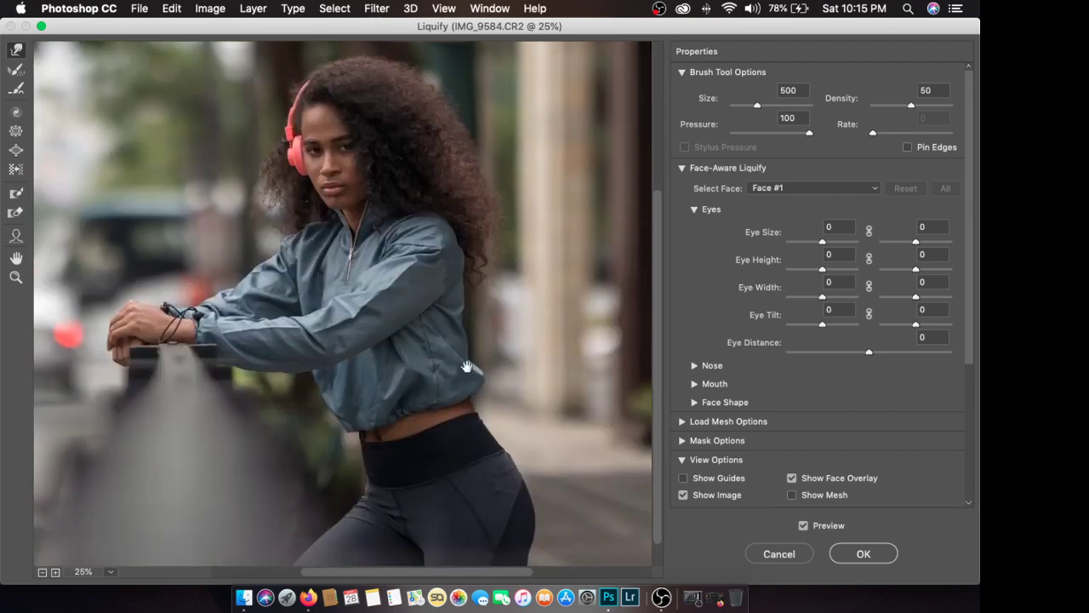
scroll(464, 348, "down", 1)
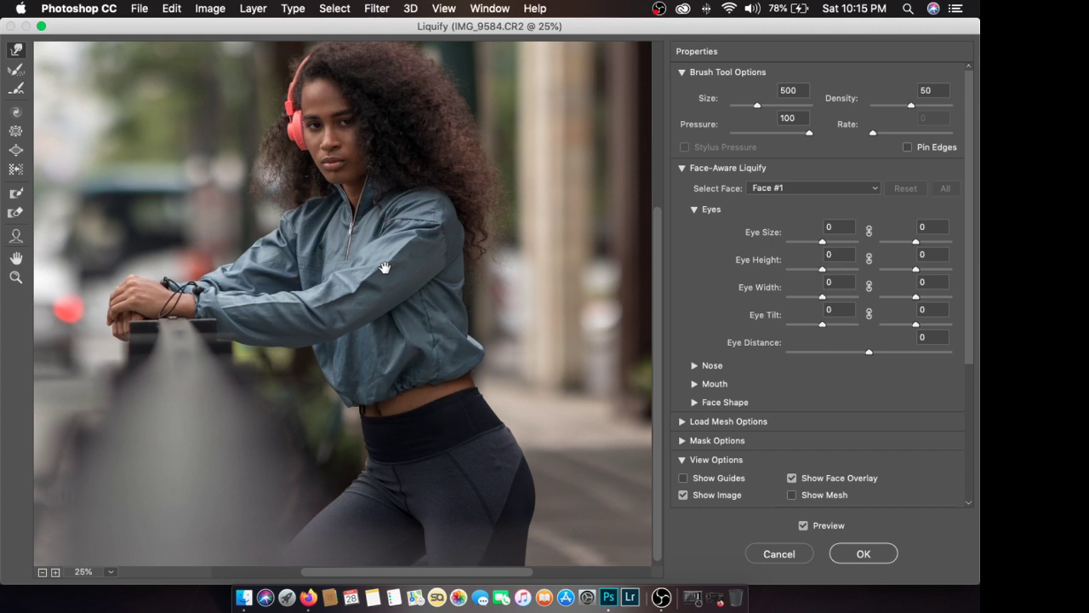
scroll(416, 358, "left", 3)
scroll(417, 359, "up", 2)
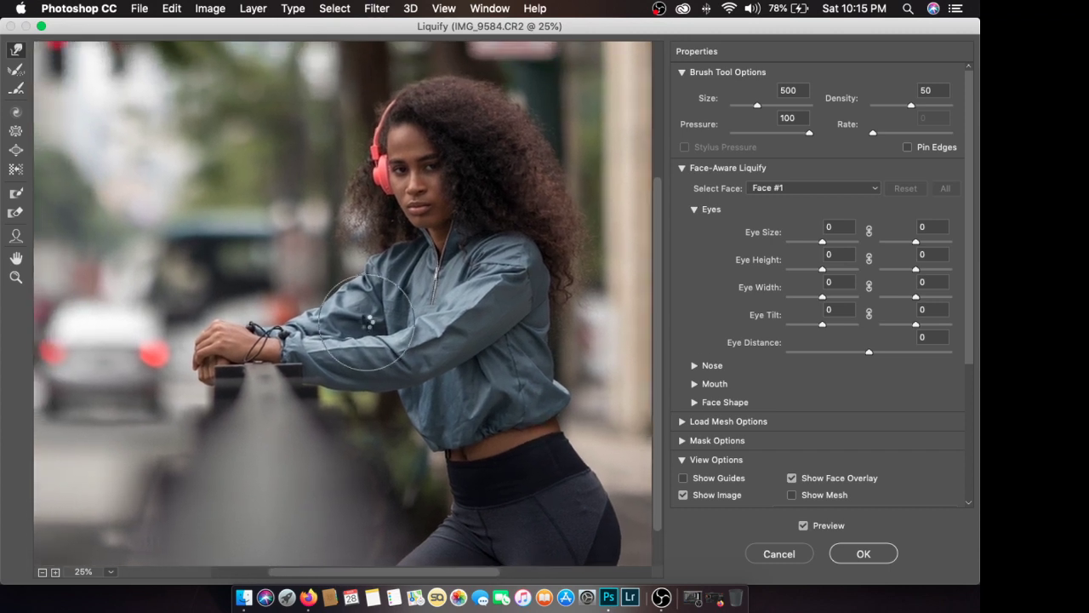
key("Return")
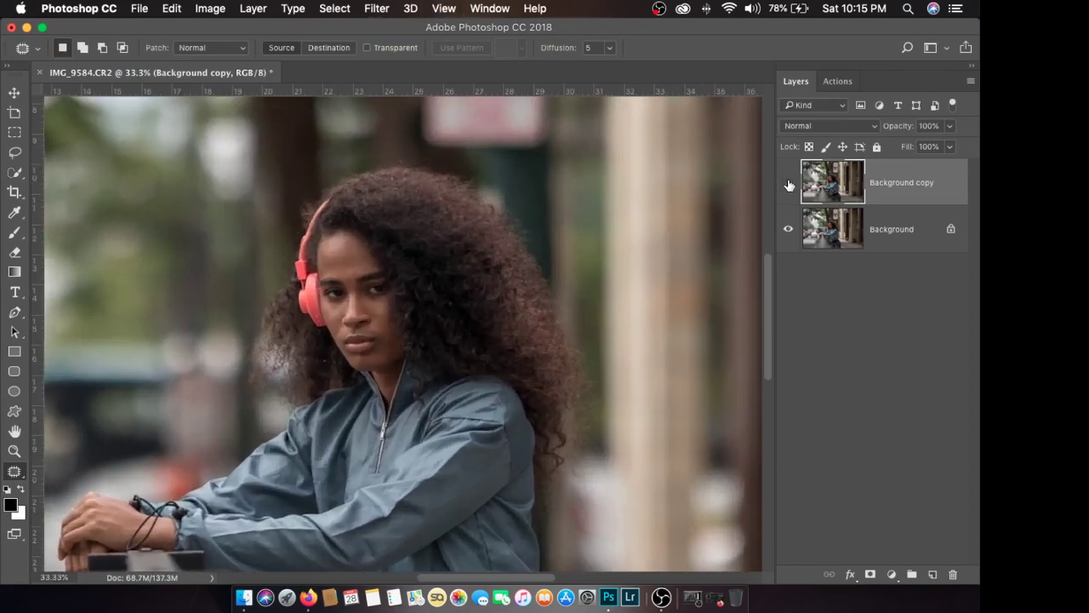
Step: Compare the liquified Background copy with the original by toggling its visibility at different zoom levels
left_click(788, 183)
left_click(788, 183)
left_click(788, 183)
left_click(788, 183)
key("super+minus")
key("super+minus")
left_click(788, 183)
left_click(788, 183)
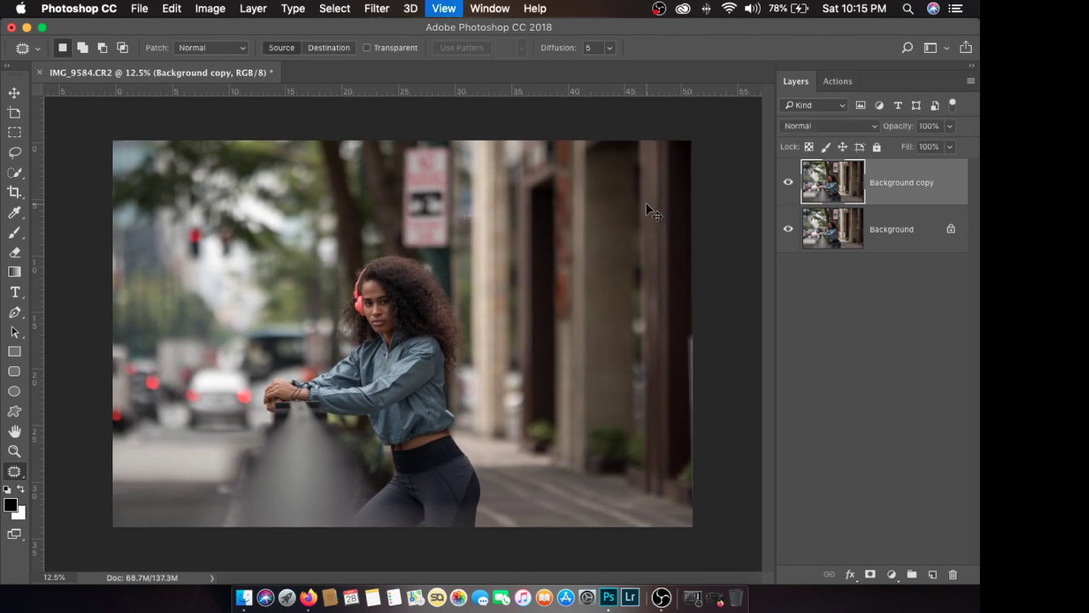
key("super+plus")
left_click(788, 183)
left_click(788, 183)
Step: Merge the Background copy down into the Background layer
key("super+plus")
key("super+e")
key("super+minus")
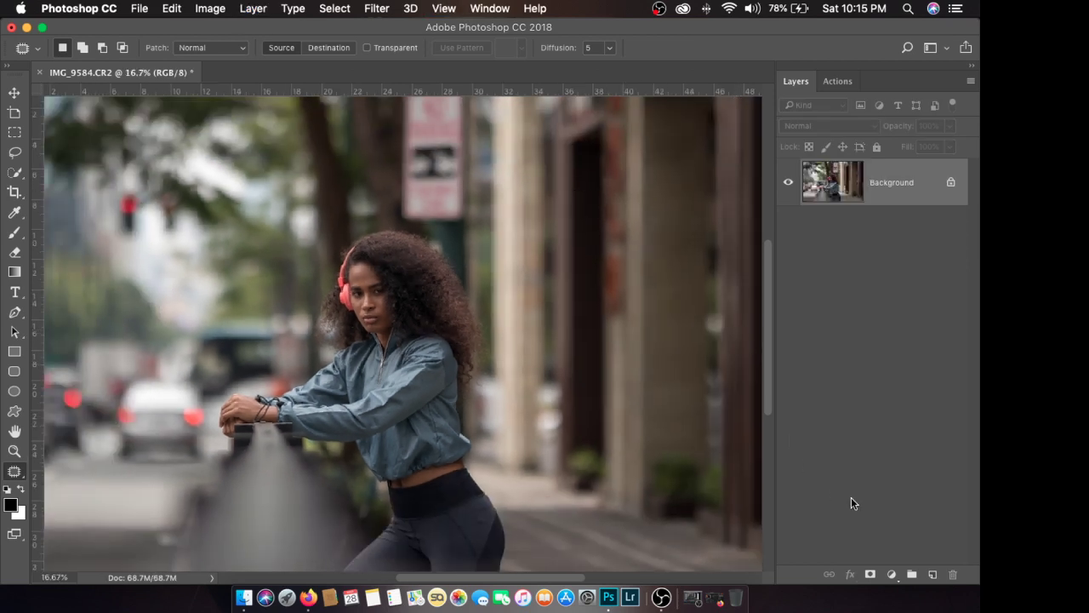
left_click(892, 574)
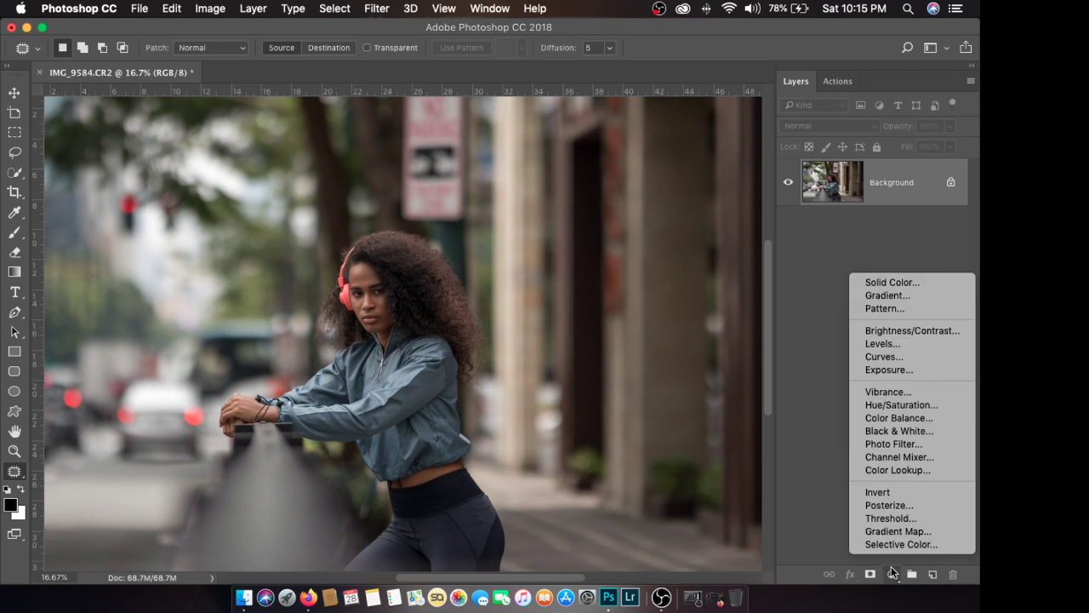
left_click(885, 356)
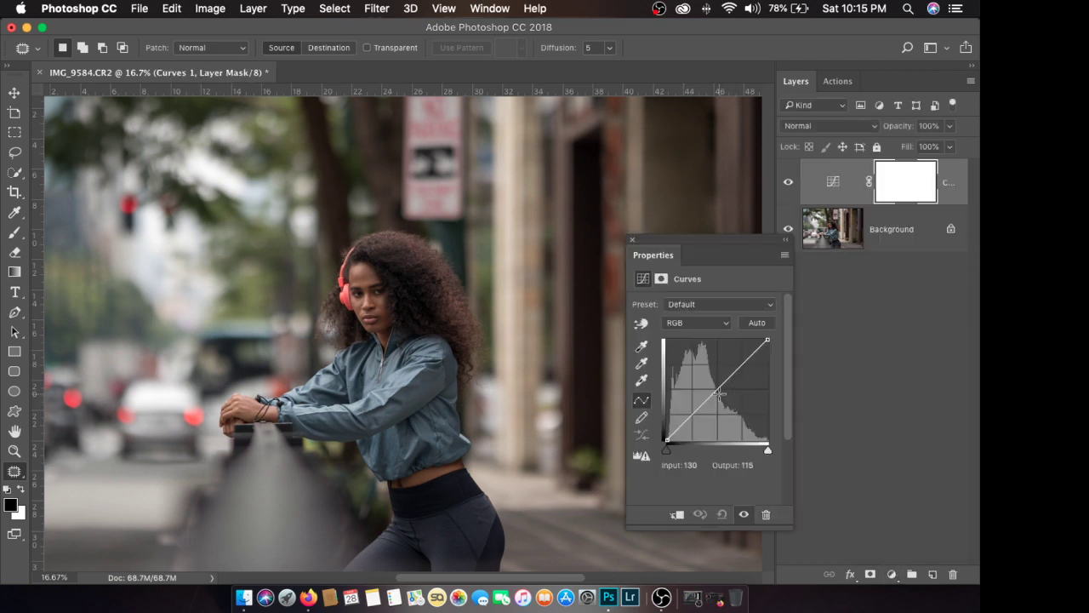
left_click_drag(719, 393, 725, 396)
left_click(632, 240)
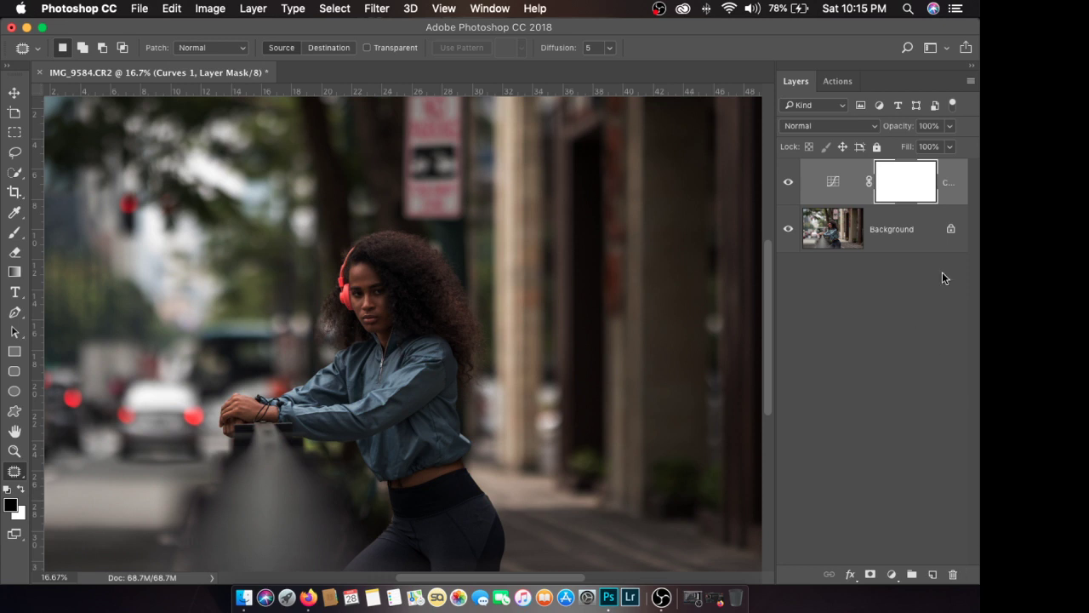
left_click_drag(950, 200, 958, 575)
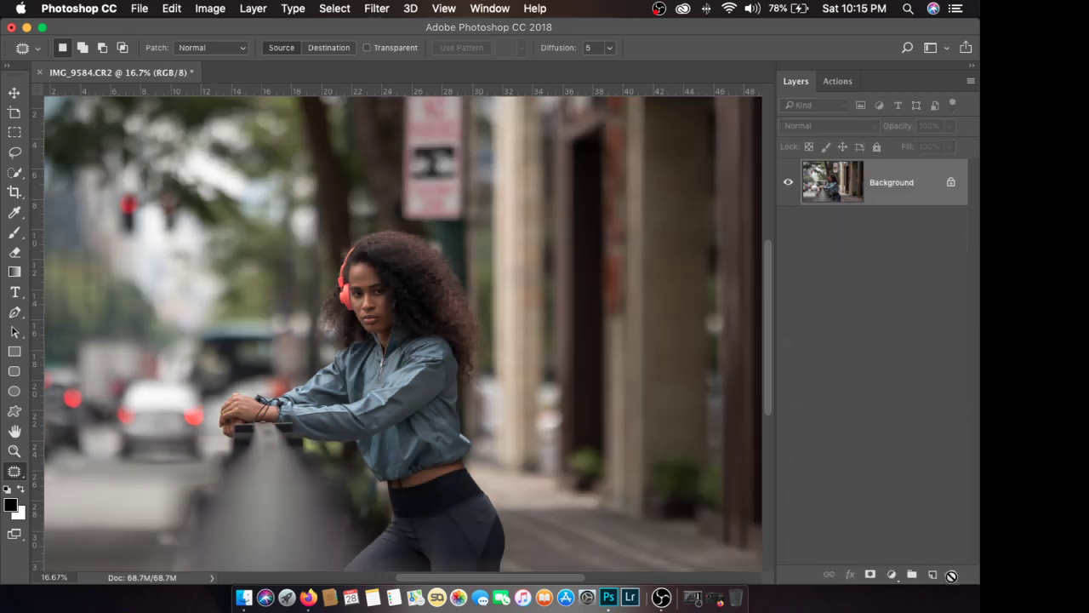
Step: Add a Curves adjustment layer above the Background and lower the RGB curve's midpoint to darken the photo
left_click(891, 576)
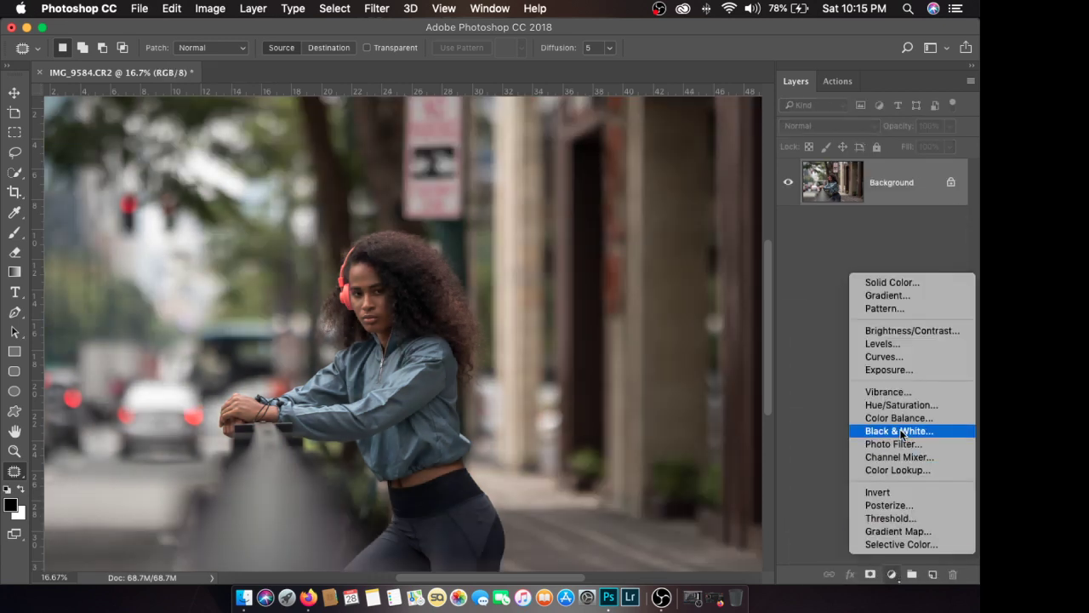
left_click(902, 356)
left_click_drag(718, 392, 724, 395)
left_click(633, 239)
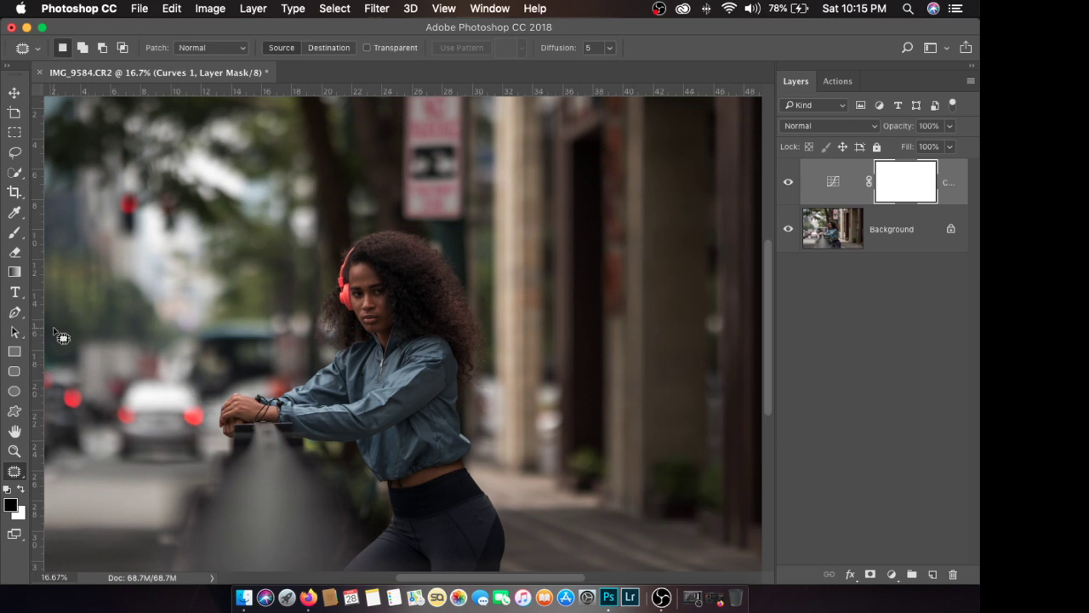
Step: Set up a black Soft Round brush at 50% opacity, 0% hardness and 1800 px for the Curves layer mask
key("b")
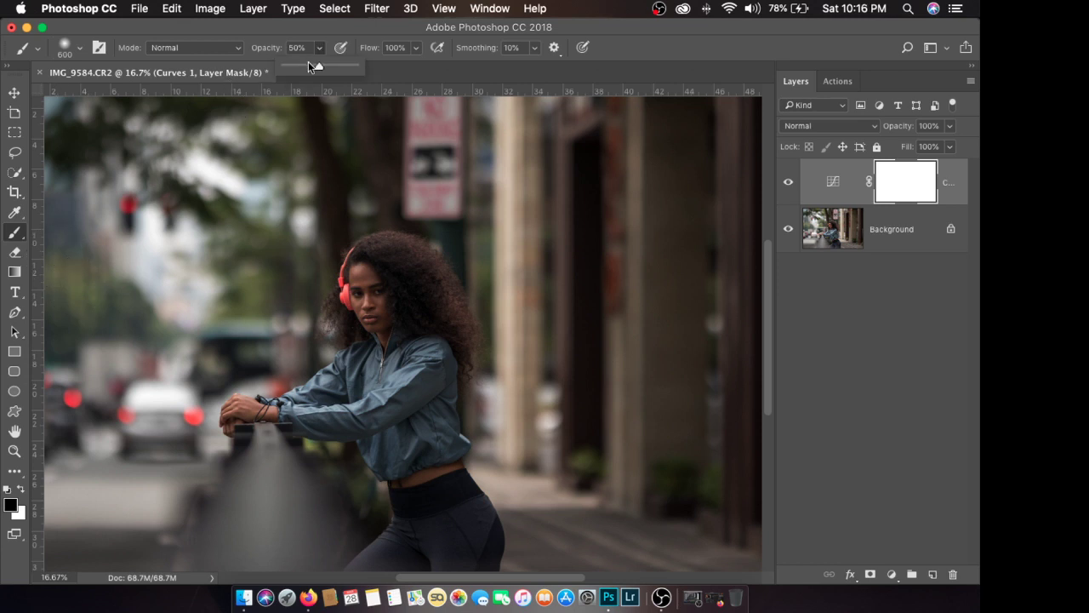
right_click(471, 269)
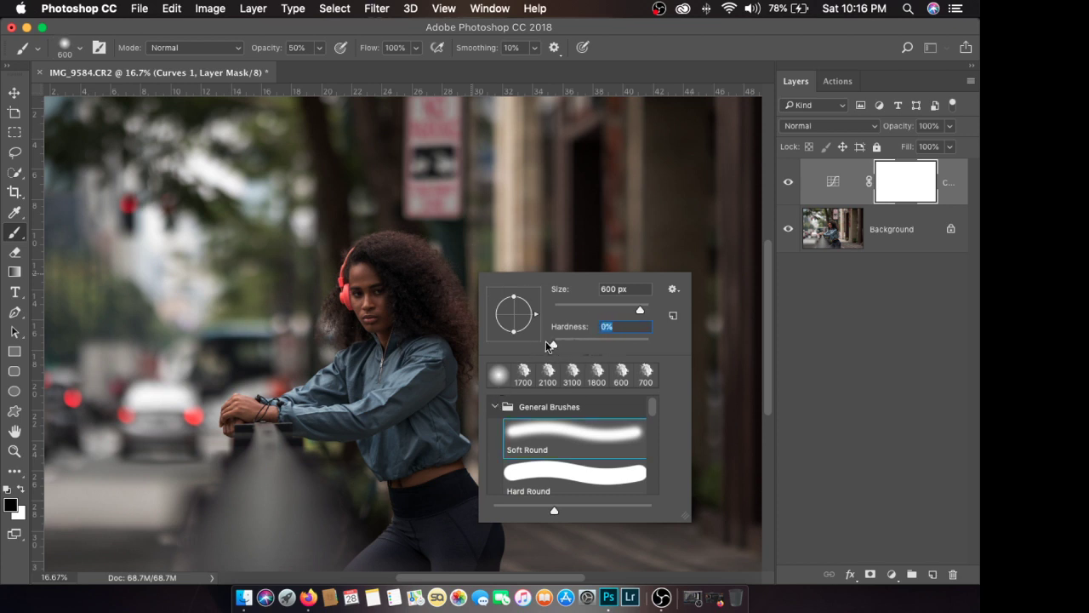
left_click(668, 28)
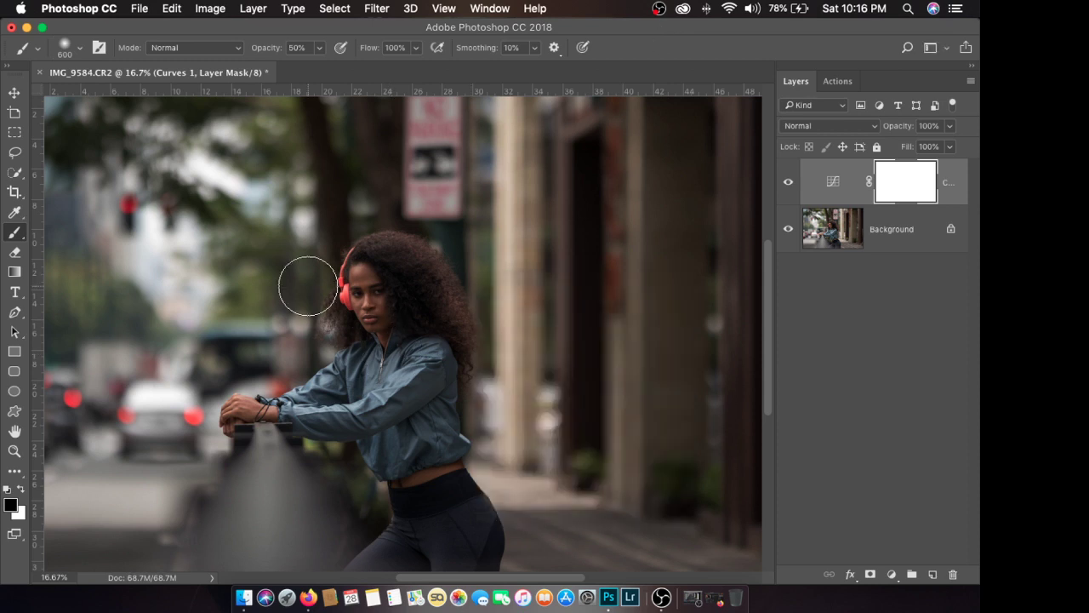
key("super+minus")
key("bracketright")
key("bracketright")
key("bracketright")
key("bracketright")
key("bracketright")
key("bracketright")
key("bracketright")
key("bracketright")
key("bracketright")
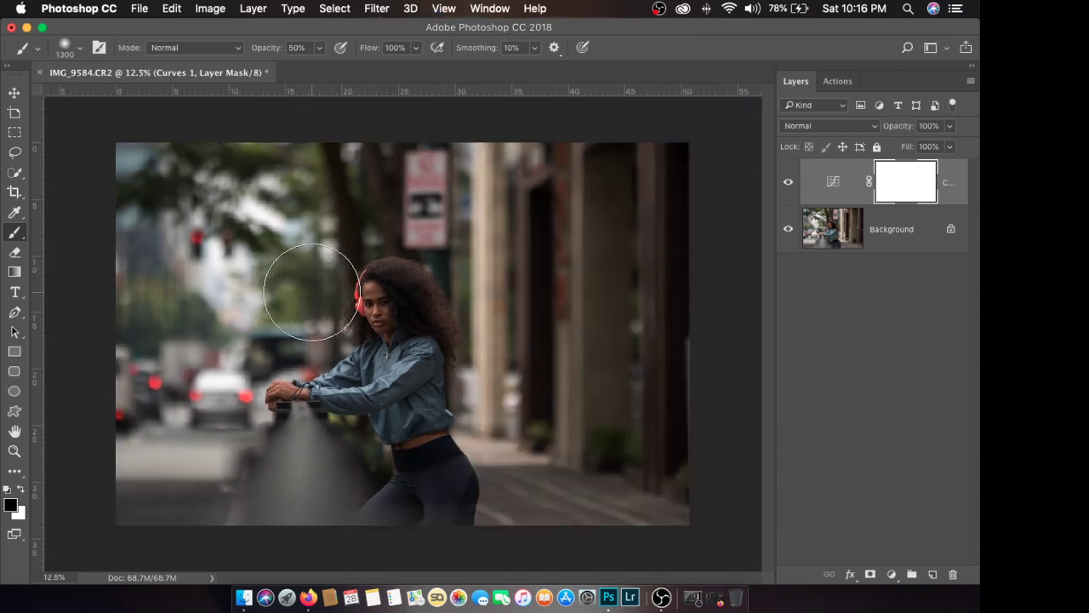
key("bracketright")
key("bracketright")
key("bracketright")
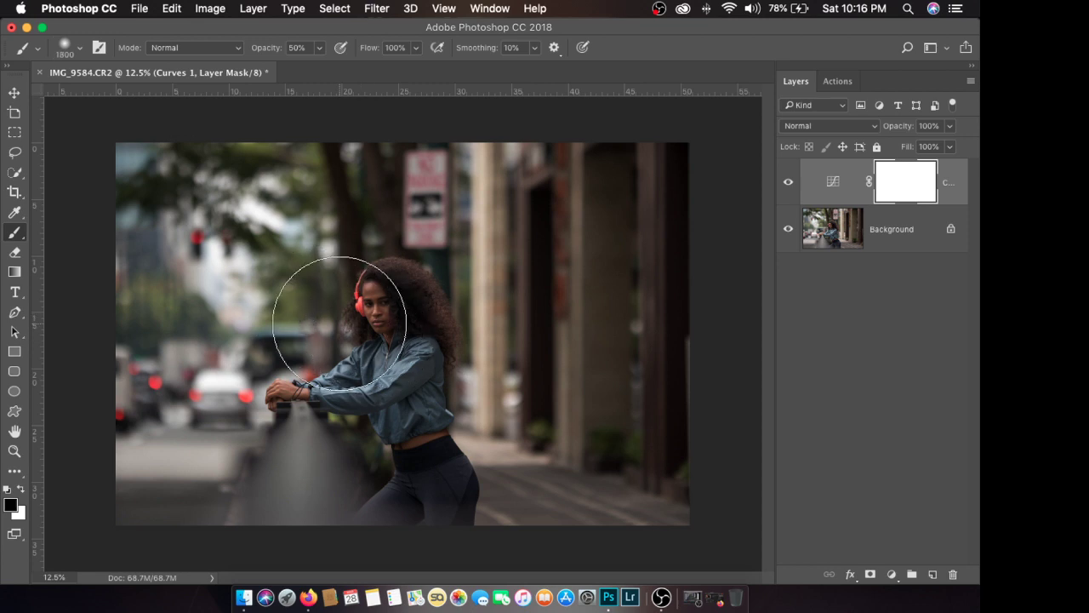
Step: Enlarge the brush to 2100 px and paint black on the Curves mask over the blurred street and trees beside the woman
key("bracketright")
key("bracketright")
key("bracketright")
mouse_move(188, 198)
left_mouse_down()
mouse_move(268, 289)
mouse_move(329, 316)
left_mouse_up()
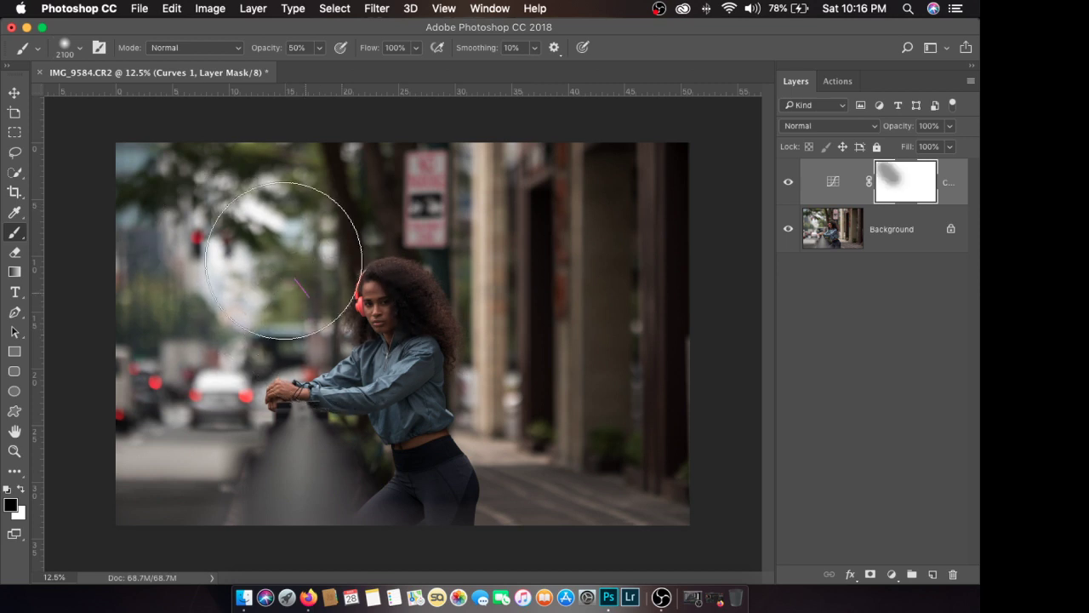
mouse_move(236, 158)
left_mouse_down()
mouse_move(328, 341)
mouse_move(256, 272)
mouse_move(189, 296)
left_mouse_up()
mouse_move(159, 382)
left_mouse_down()
mouse_move(184, 399)
mouse_move(163, 246)
mouse_move(175, 192)
mouse_move(288, 190)
mouse_move(289, 226)
left_mouse_up()
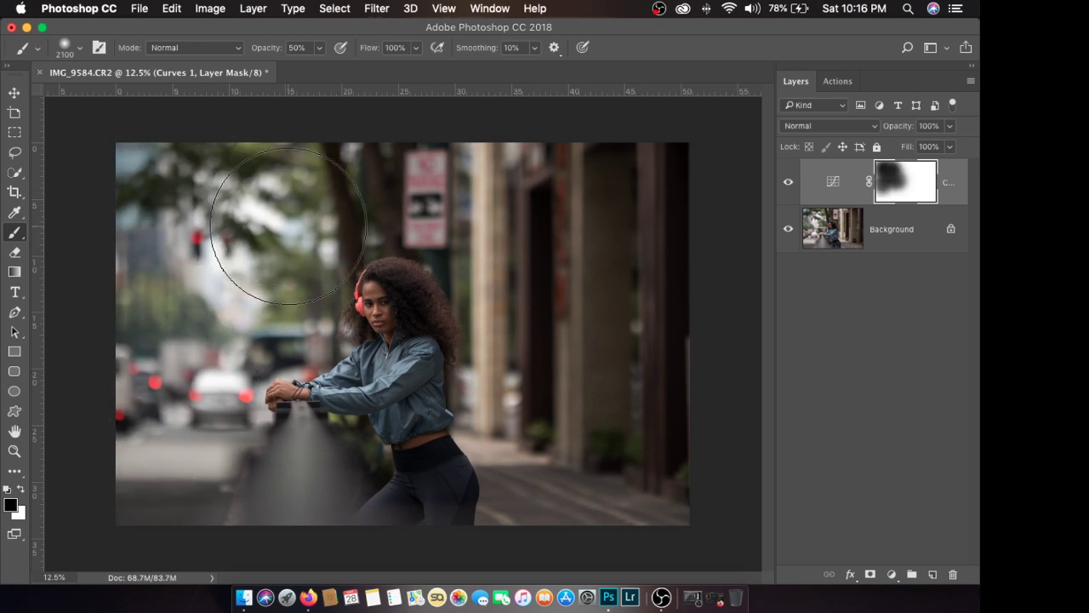
Step: Reduce the brush to 1900 px and mask the Curves darkening off the woman's face and upper body
key("bracketleft")
key("bracketleft")
key("bracketleft")
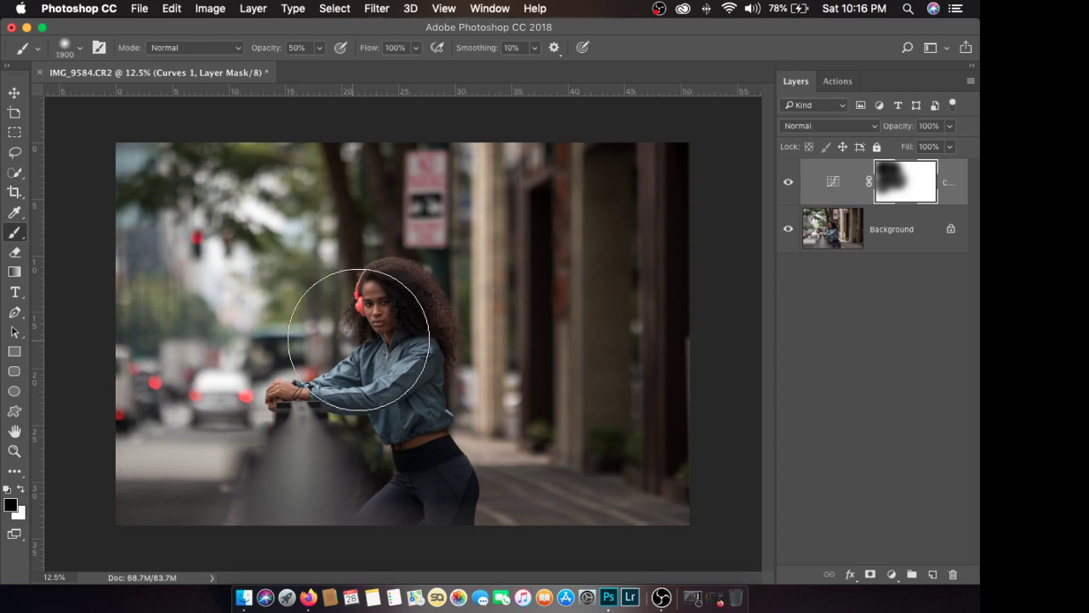
mouse_move(365, 315)
left_mouse_down()
mouse_move(302, 349)
mouse_move(371, 371)
mouse_move(384, 404)
left_mouse_up()
Step: Paint black on the Curves mask over the woman's hair and the light pillar behind her, using brush sizes between 250 and 900 px
key("bracketleft")
key("bracketleft")
key("bracketleft")
key("bracketleft")
key("bracketleft")
key("bracketleft")
key("bracketleft")
key("bracketleft")
key("bracketleft")
key("bracketleft")
key("bracketleft")
key("bracketleft")
key("bracketleft")
key("bracketleft")
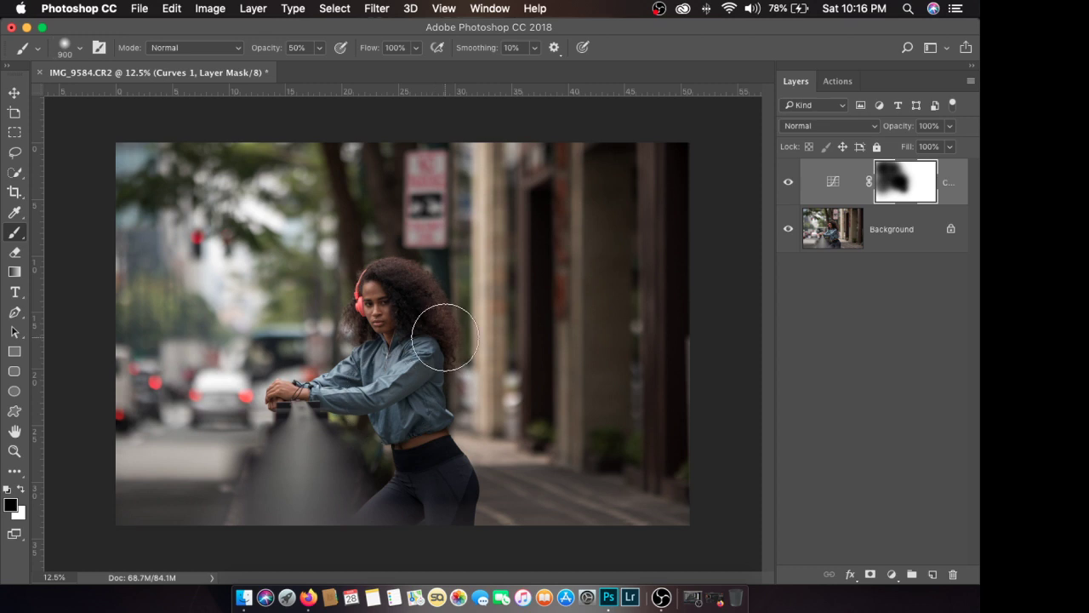
key("bracketleft")
key("bracketleft")
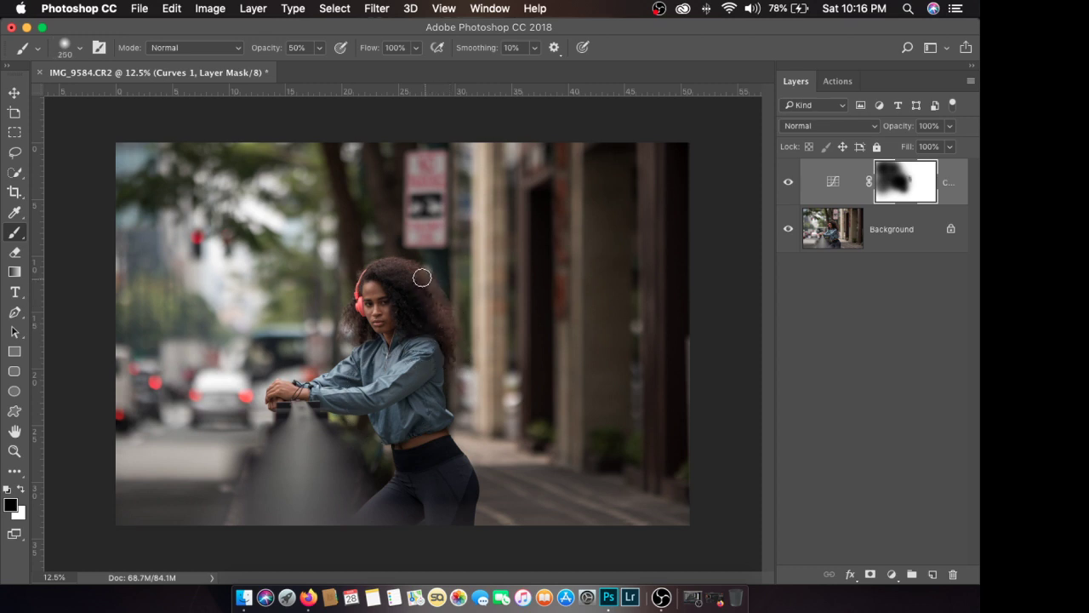
key("bracketright")
key("bracketright")
key("bracketright")
key("bracketright")
key("bracketright")
key("bracketright")
key("bracketright")
mouse_move(502, 425)
left_mouse_down()
mouse_move(489, 332)
mouse_move(489, 225)
mouse_move(496, 414)
mouse_move(496, 138)
left_mouse_up()
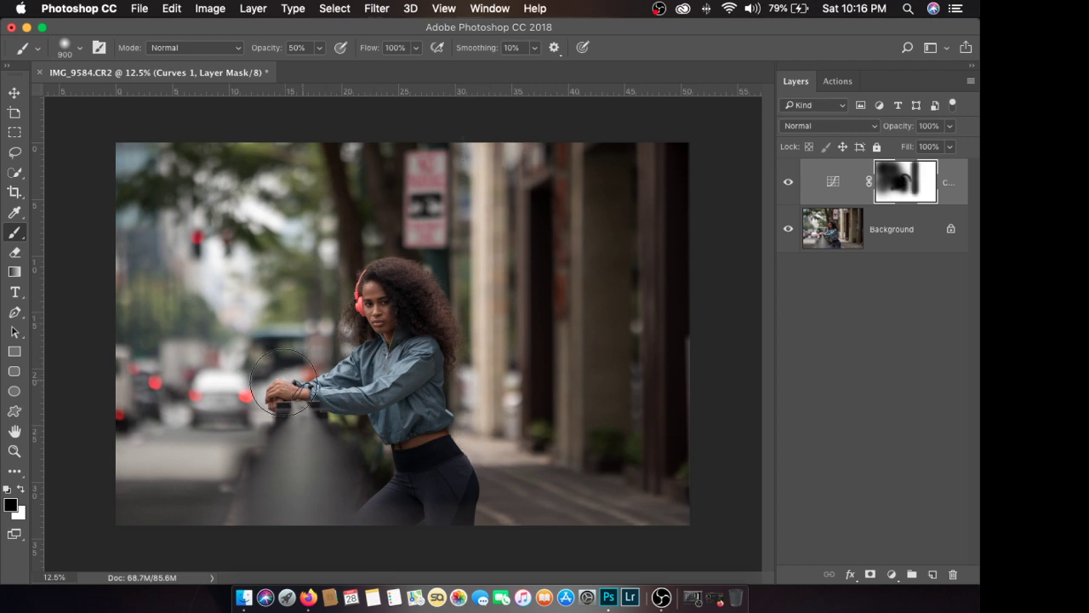
Step: Enlarge the brush to 1400 px and mask the darkening off the blurred buildings and trees on the street side
key("bracketright")
key("bracketright")
key("bracketright")
key("bracketright")
key("bracketright")
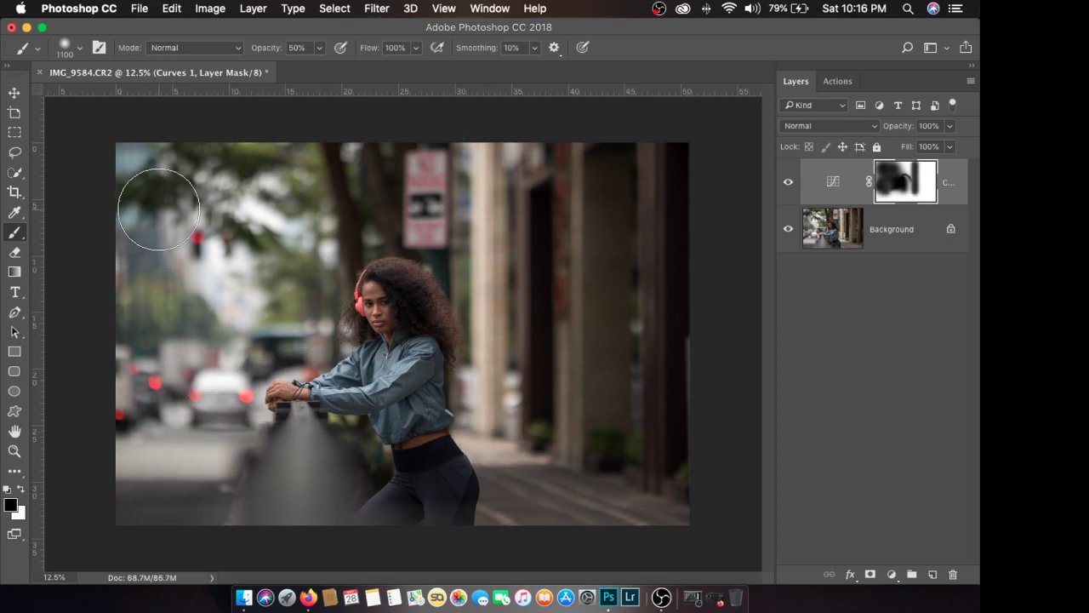
mouse_move(208, 289)
left_mouse_down()
mouse_move(253, 246)
mouse_move(165, 189)
mouse_move(134, 151)
mouse_move(272, 158)
mouse_move(132, 153)
left_mouse_up()
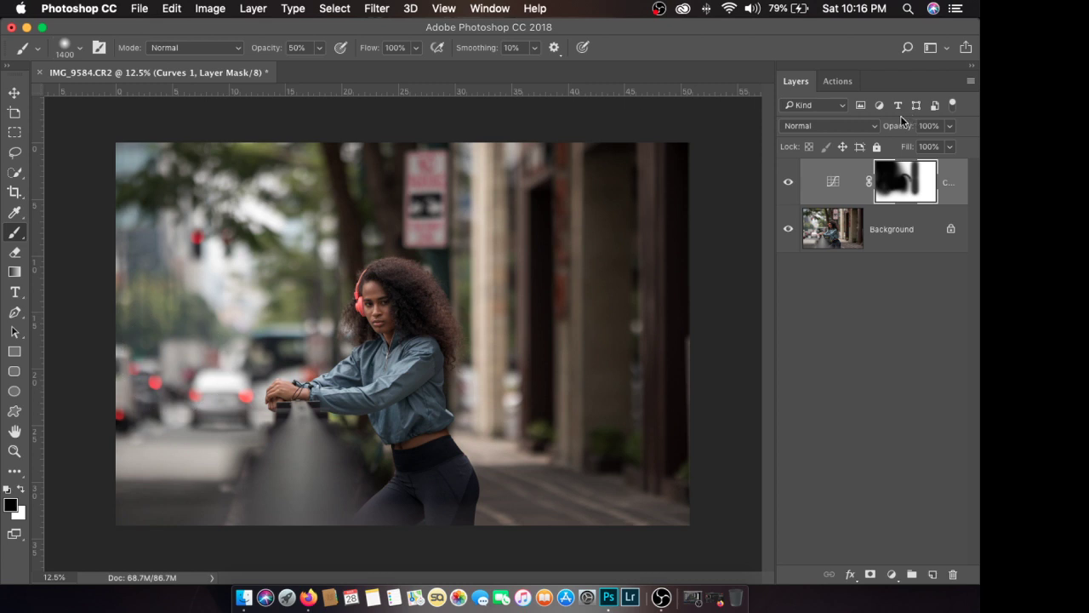
Step: Compare the photo with and without the masked Curves layer by toggling its visibility
left_click(788, 182)
left_click(788, 182)
left_click(788, 182)
left_click(788, 182)
left_click(788, 182)
left_click(788, 182)
left_click(788, 182)
left_click(788, 182)
left_click(788, 182)
left_click(788, 182)
key("super+equal")
key("super+equal")
key("super+equal")
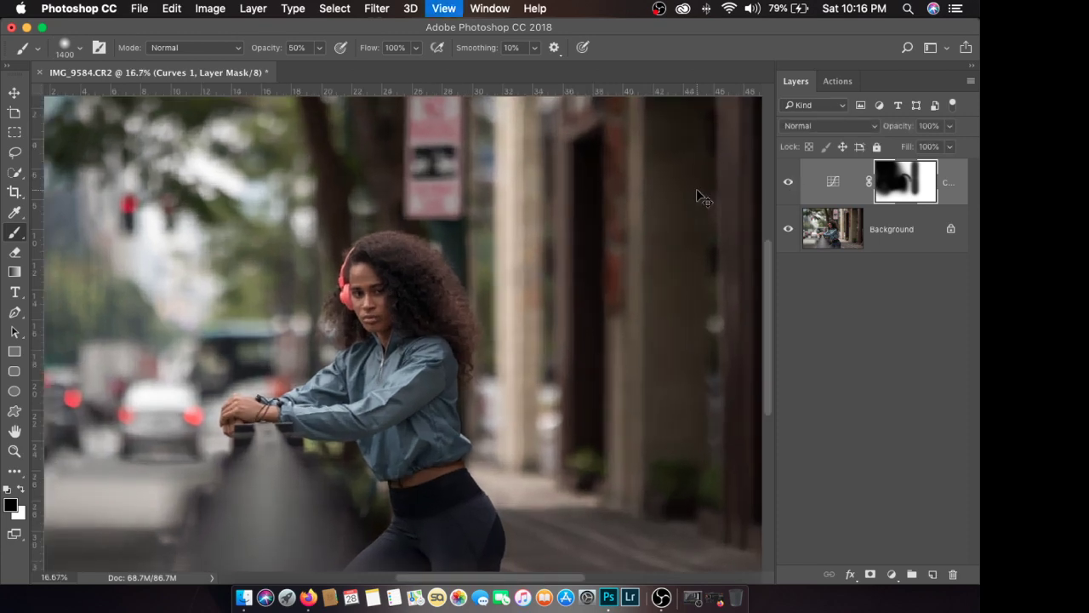
key("super+minus")
key("super+minus")
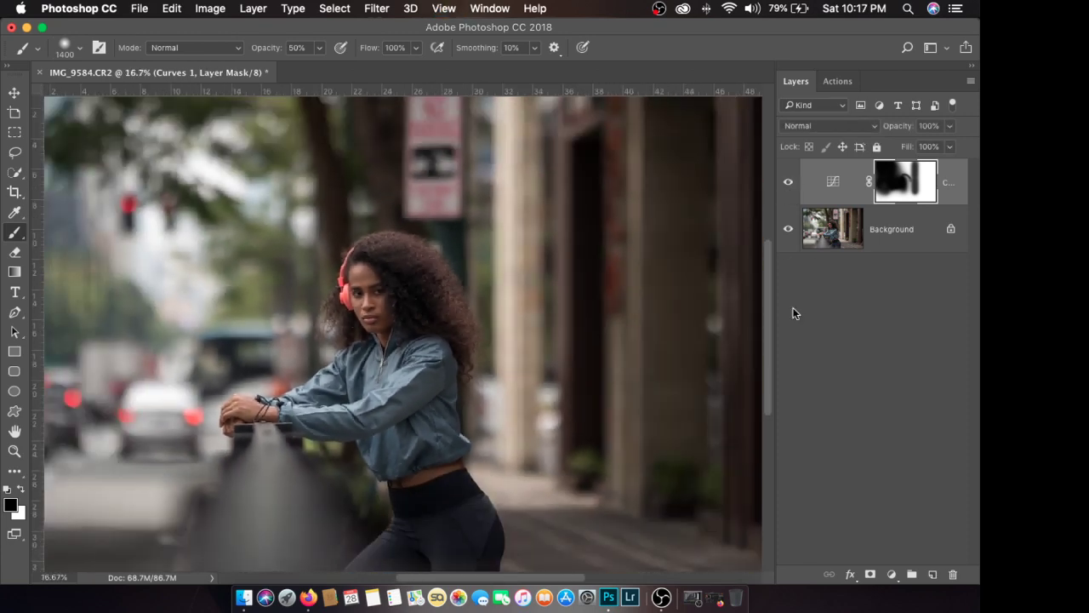
Step: Add a Selective Color adjustment layer above the Curves layer and set the Neutrals' Cyan to -7%
left_click(890, 573)
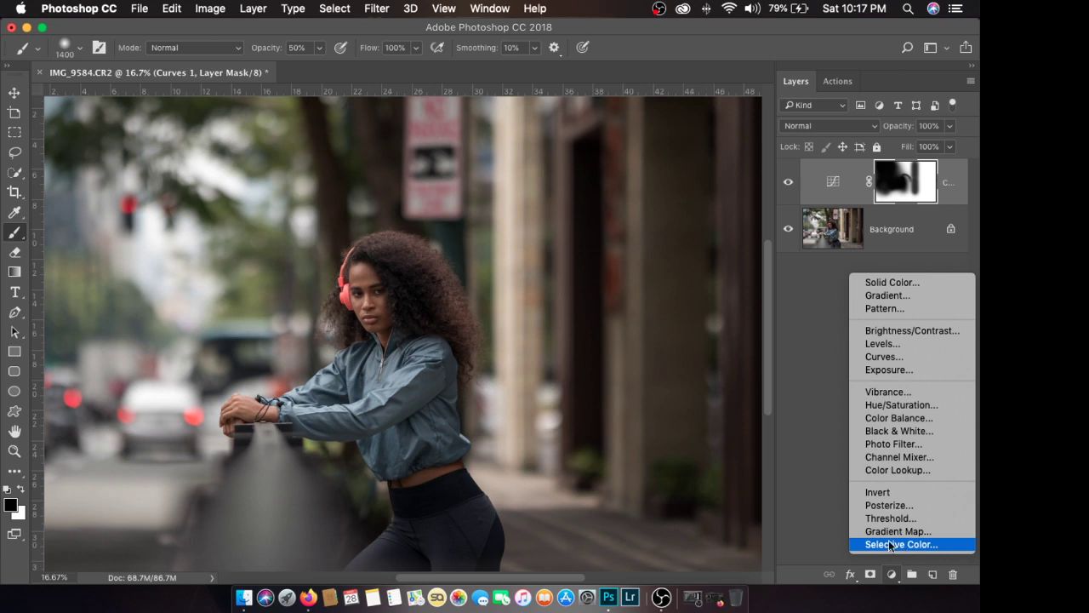
left_click(891, 573)
left_click(891, 573)
left_click(904, 543)
left_click_drag(483, 249, 508, 245)
left_click_drag(667, 254, 734, 255)
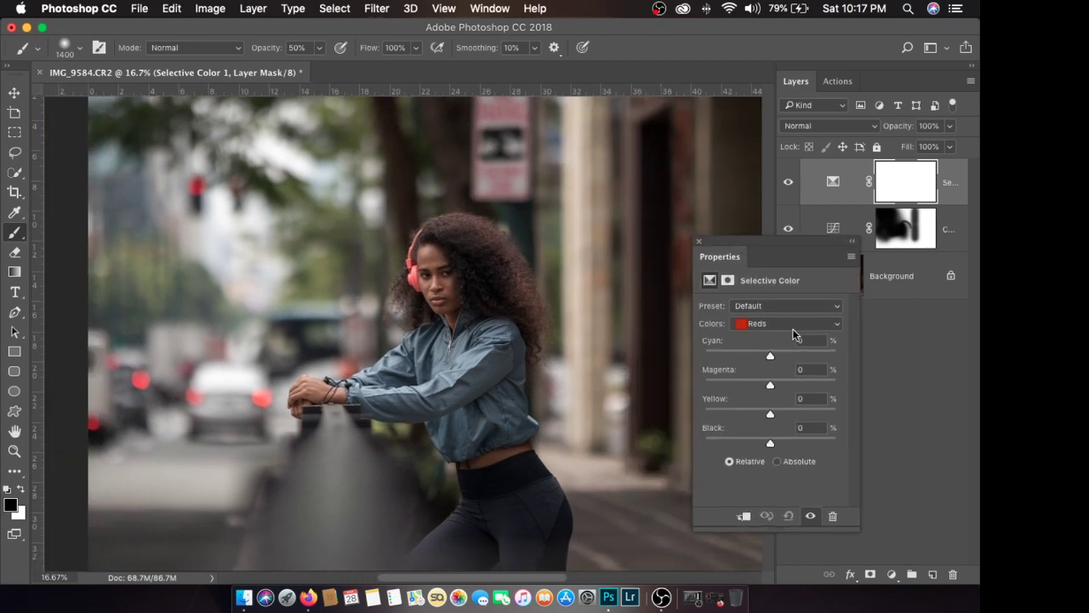
left_click(791, 324)
left_click(790, 400)
left_click_drag(769, 354, 766, 358)
key("super+minus")
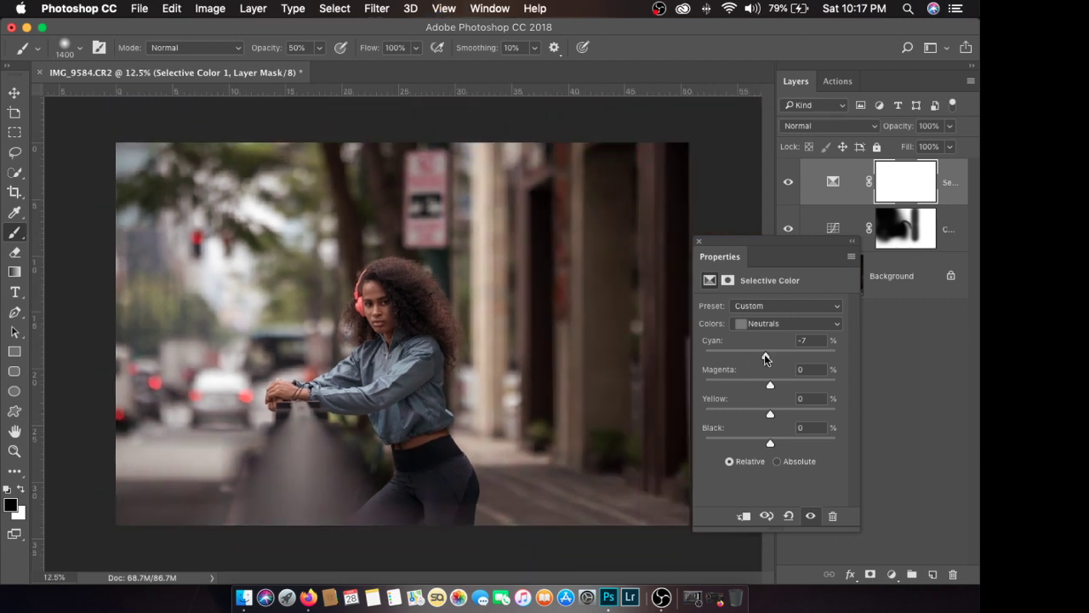
Step: Fine-tune the Neutrals' Cyan, trying Magenta and Yellow shifts and resetting both of those to 0%
left_click_drag(768, 354, 765, 359)
left_click_drag(774, 357, 768, 360)
left_click(802, 340)
mouse_move(770, 387)
left_mouse_down()
mouse_move(761, 383)
mouse_move(775, 383)
left_mouse_up()
left_click(803, 369)
type("0")
left_click_drag(770, 416, 775, 417)
left_click(806, 398)
type("0")
left_click_drag(766, 358, 769, 358)
left_click(698, 241)
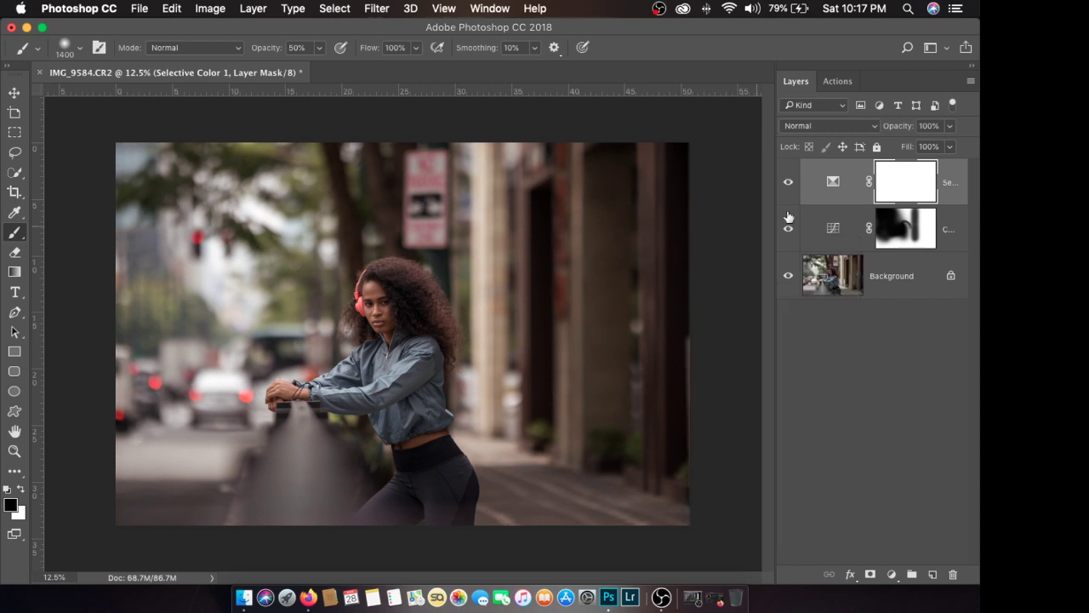
Step: Compare the photo with and without the Selective Color layer at several zoom levels
left_click(787, 182)
left_click(786, 182)
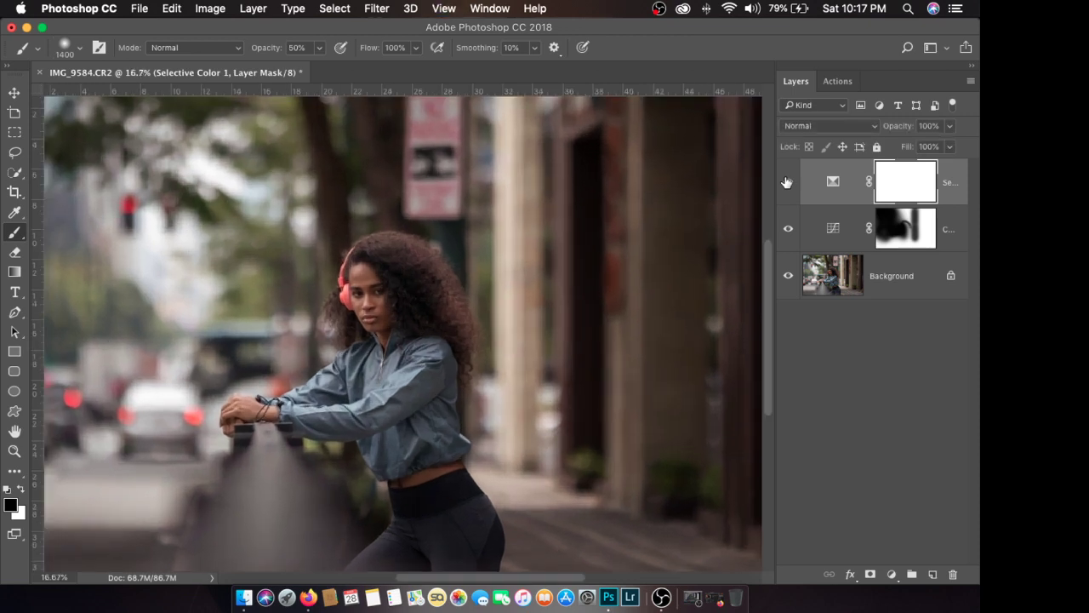
key("super+equal")
left_click(787, 182)
left_click(786, 183)
key("super+minus")
key("super+equal")
key("super+equal")
left_click(787, 182)
key("super+equal")
key("super+equal")
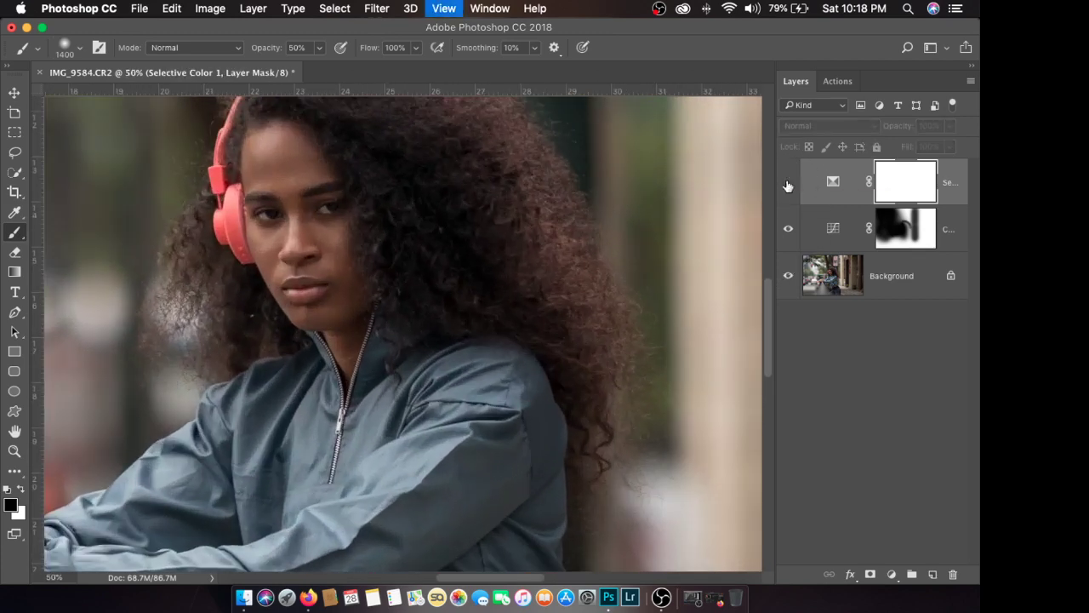
key("super+minus")
key("super+minus")
key("super+minus")
key("super+minus")
left_click(786, 182)
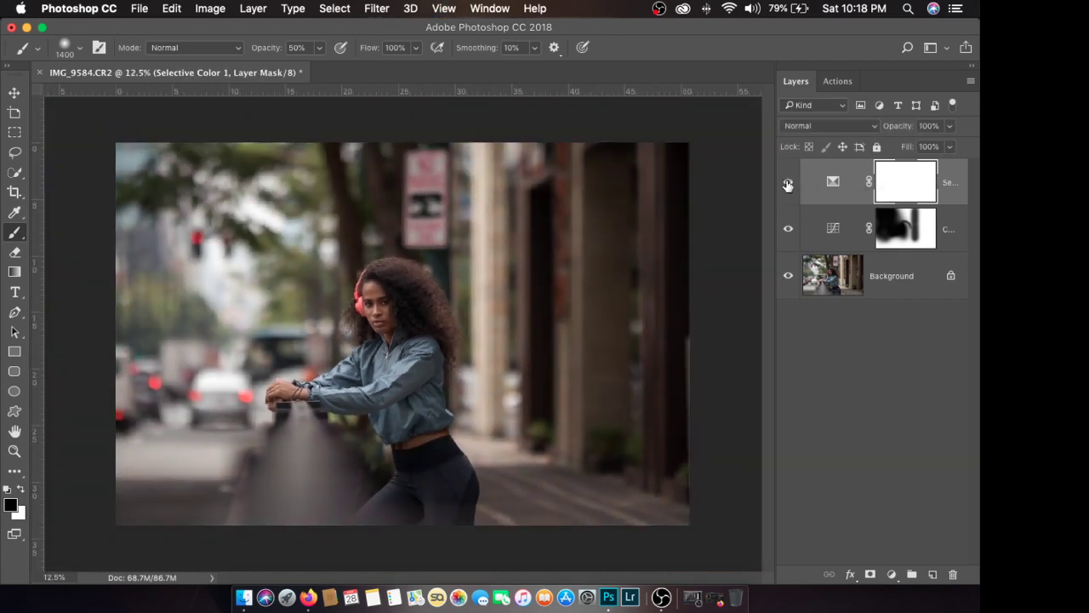
key("super+equal")
key("super+equal")
key("super+equal")
left_click(787, 182)
left_click(788, 182)
left_click(788, 182)
left_click(788, 182)
key("super+minus")
key("super+minus")
key("super+minus")
key("super+minus")
key("super+equal")
key("super+equal")
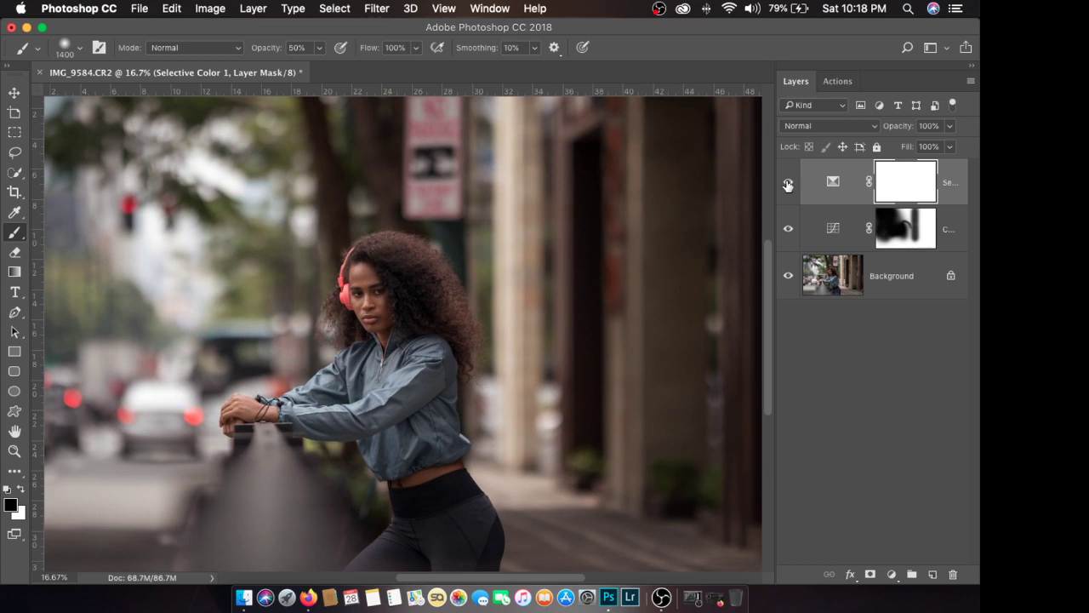
Step: Lower the Selective Color layer's opacity to 80% and check its effect on the whole photo
key("super+equal")
left_click_drag(951, 126, 939, 149)
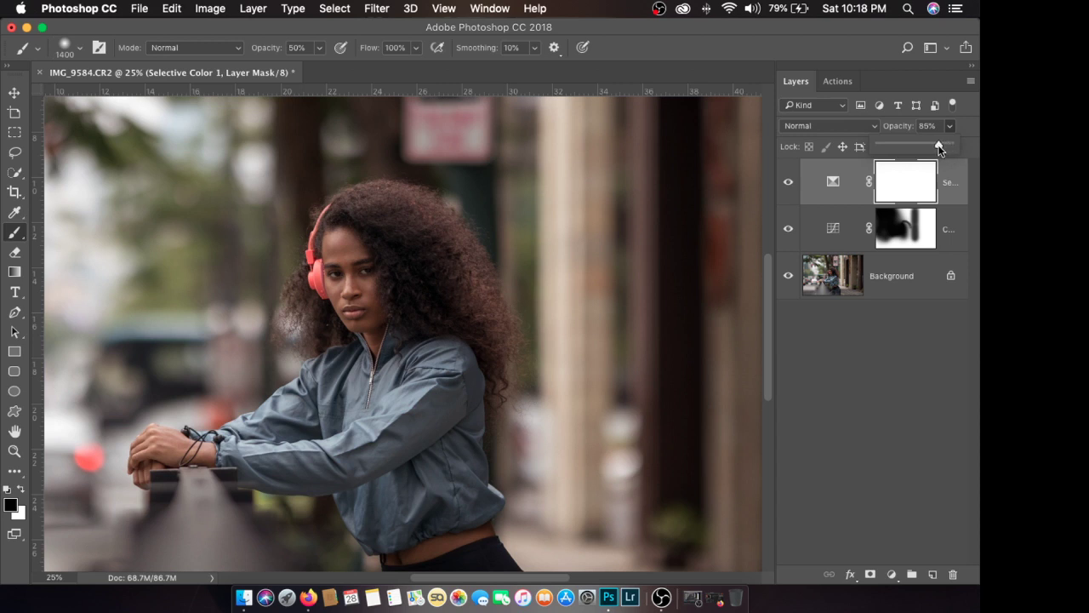
left_click(789, 184)
key("super+minus")
key("super+minus")
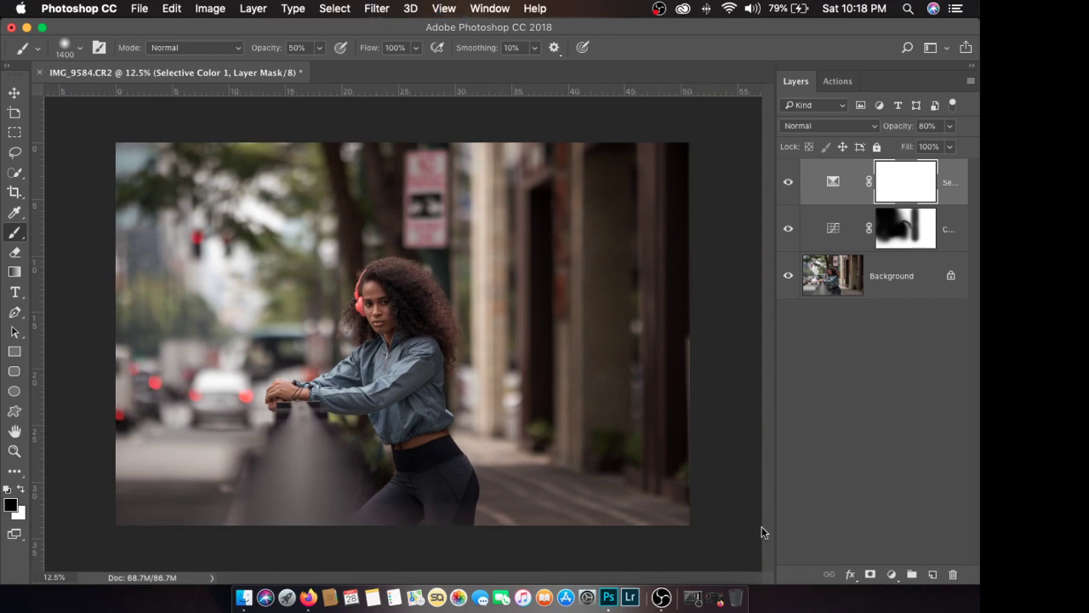
Step: Check the live stream dashboard and chat in Firefox, and return to Photoshop
left_click(711, 583)
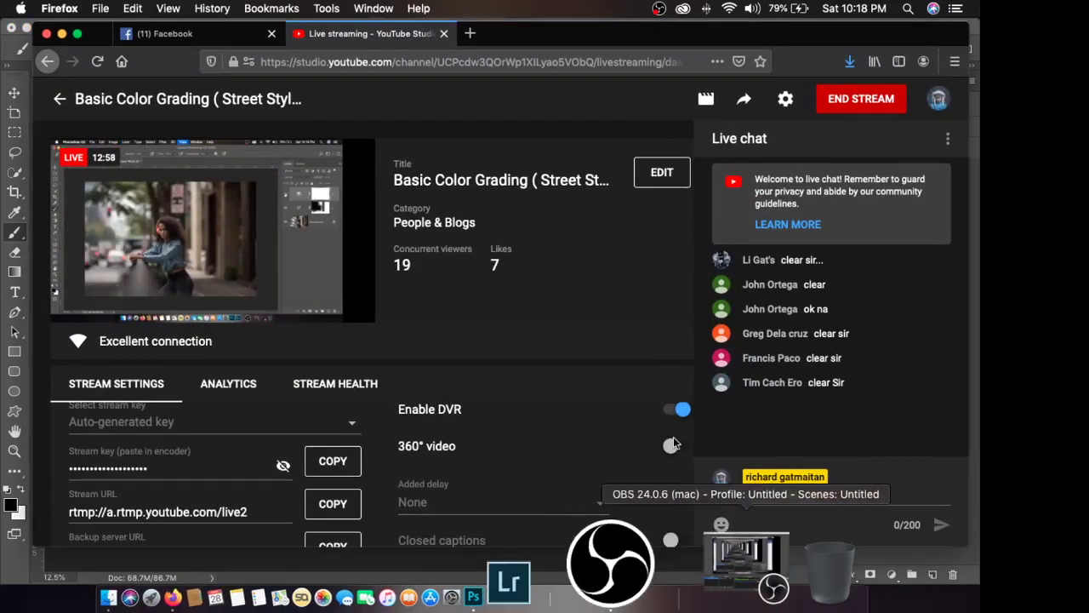
left_click(61, 34)
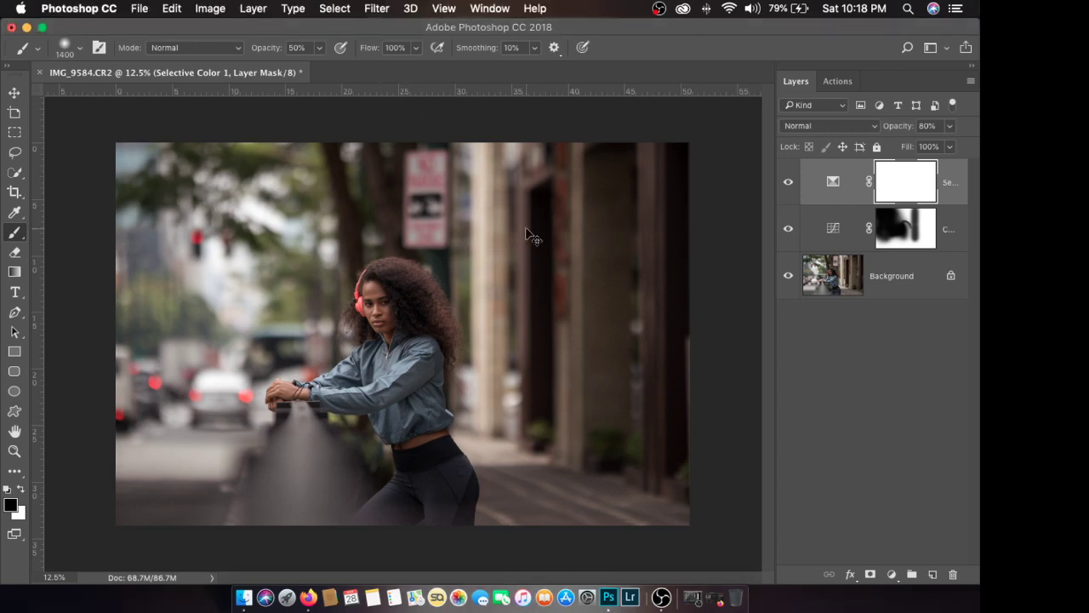
Step: Add a second Curves adjustment layer above the Selective Color layer
key("super+plus")
key("super+plus")
key("super+minus")
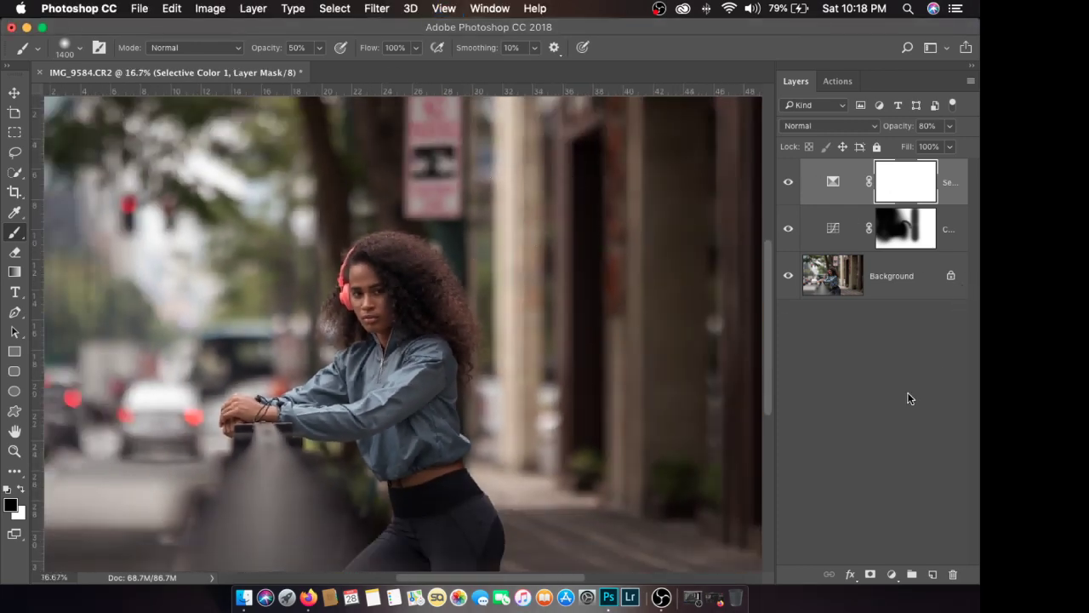
left_click(890, 575)
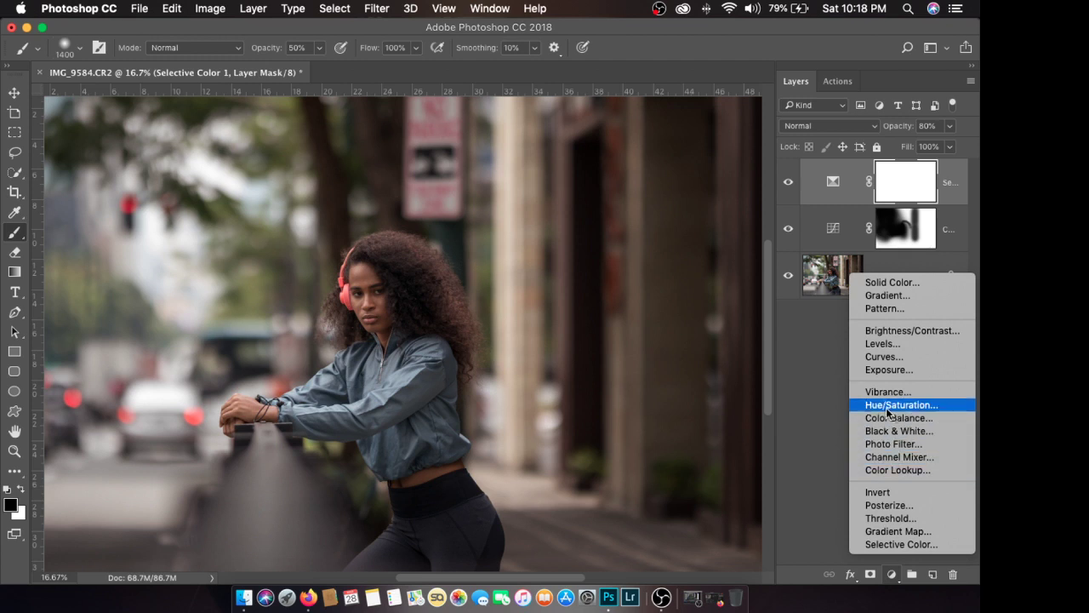
left_click(885, 356)
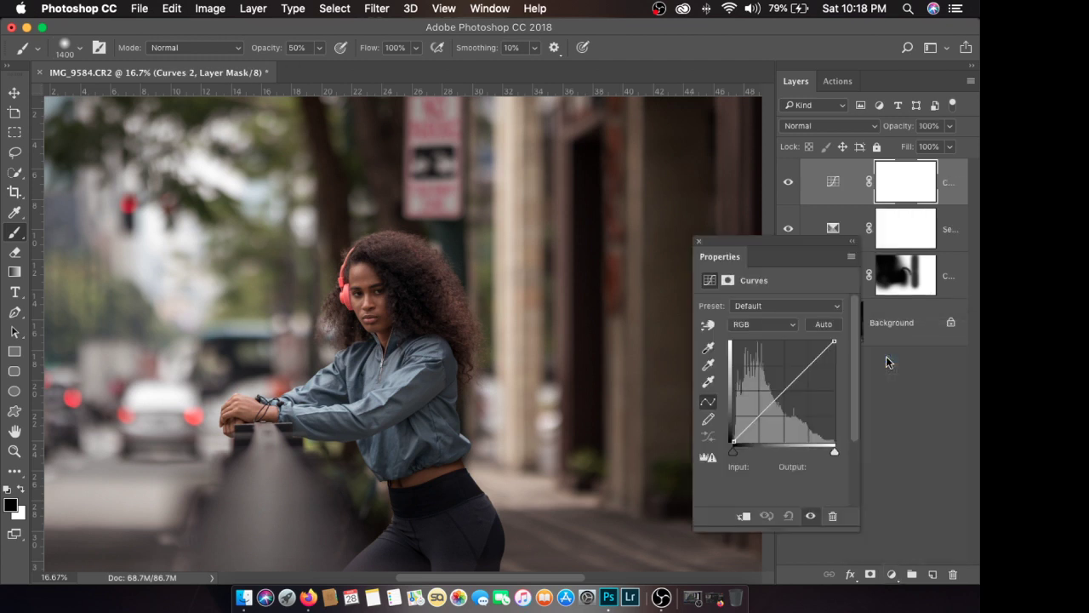
key("super+minus")
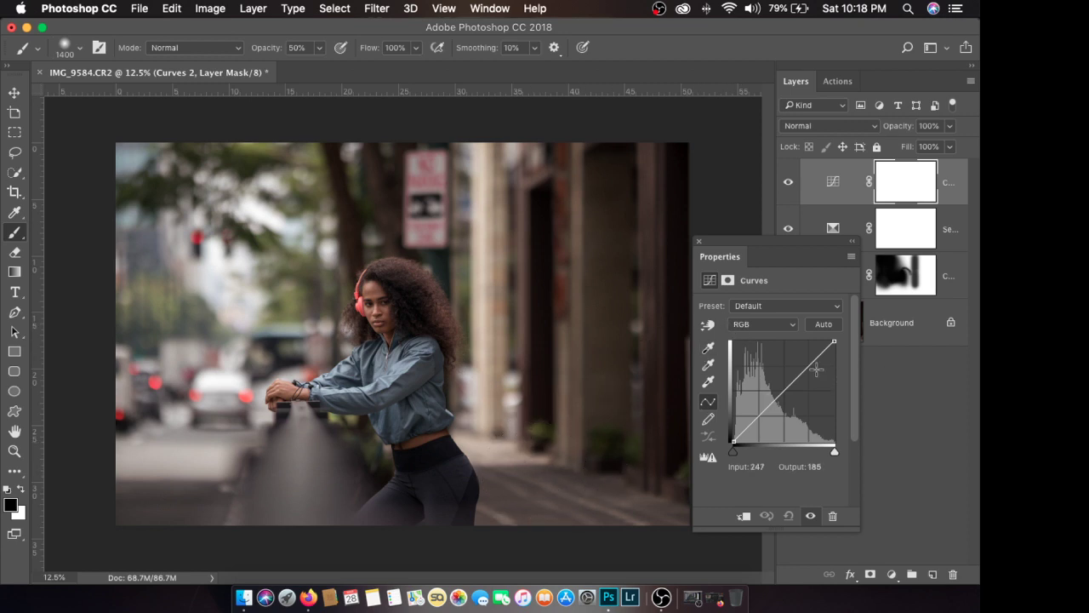
Step: On the Blue curve, anchor the midpoint at input 128, output 130, raise the black point's output to 19 and slightly lower the white point
left_click(771, 327)
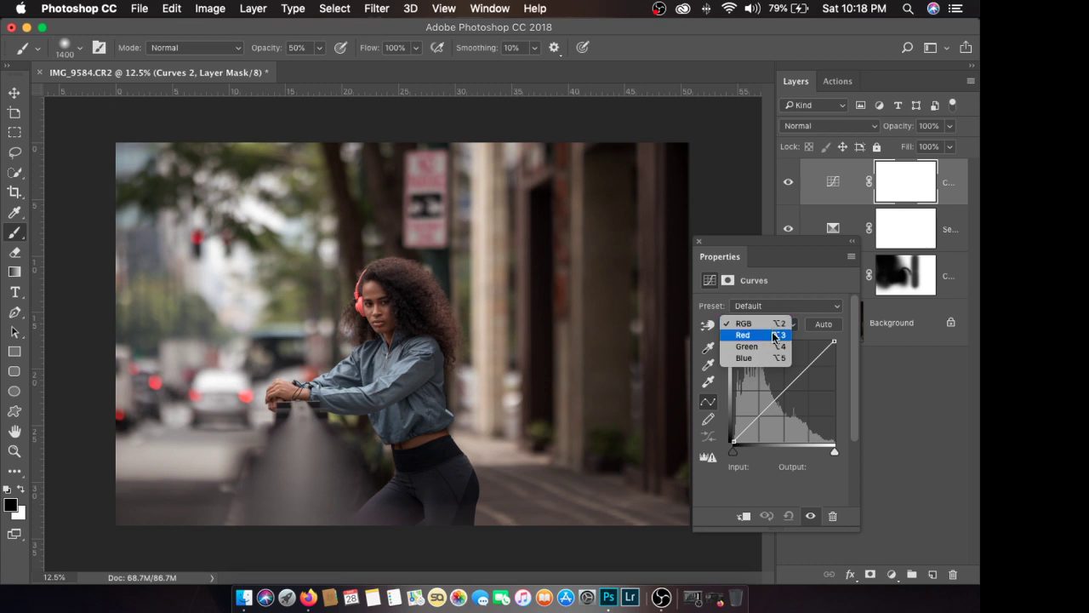
left_click(773, 359)
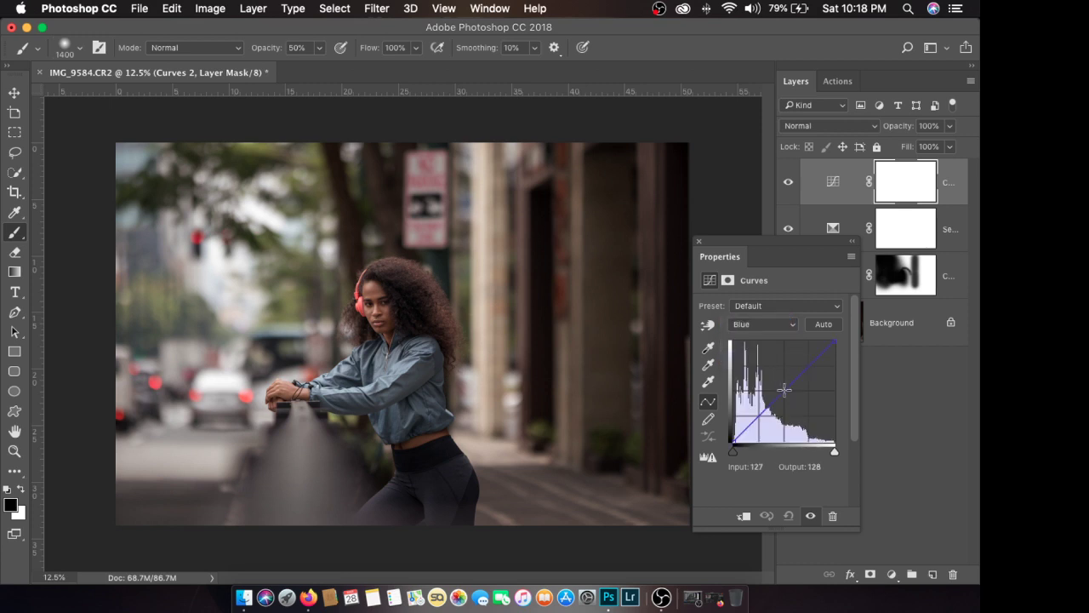
left_click(784, 390)
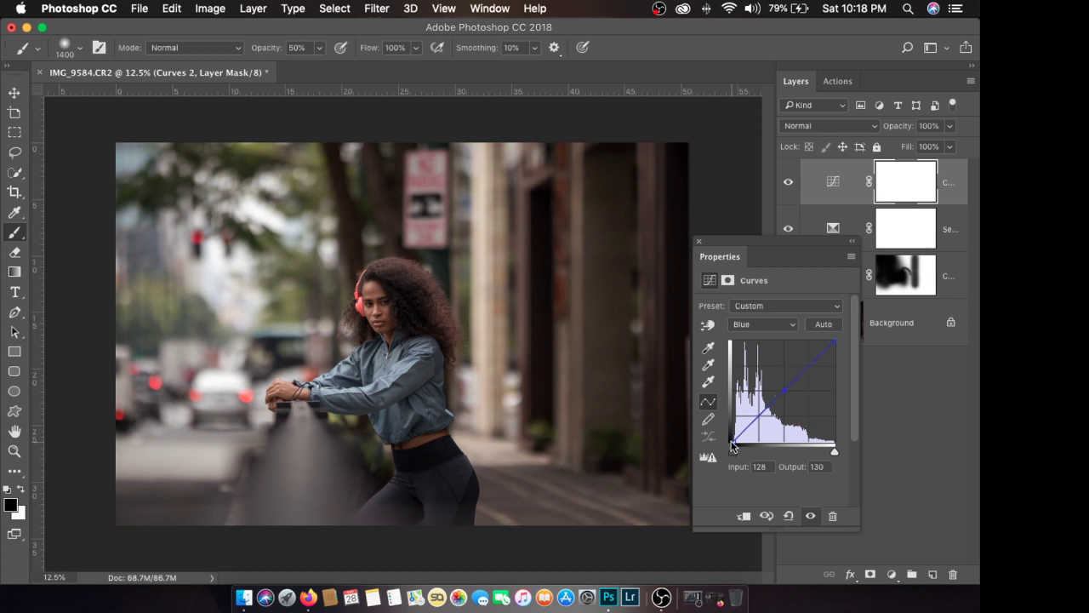
left_click(733, 440)
mouse_move(734, 442)
left_mouse_down()
mouse_move(731, 417)
mouse_move(725, 434)
left_mouse_up()
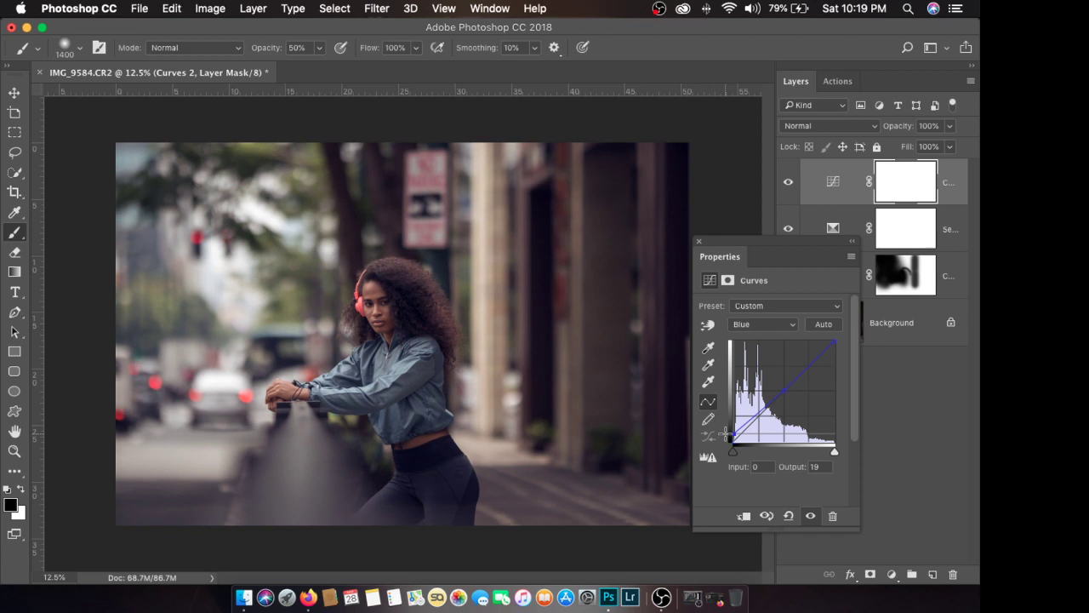
left_click_drag(832, 343, 835, 346)
left_click(698, 241)
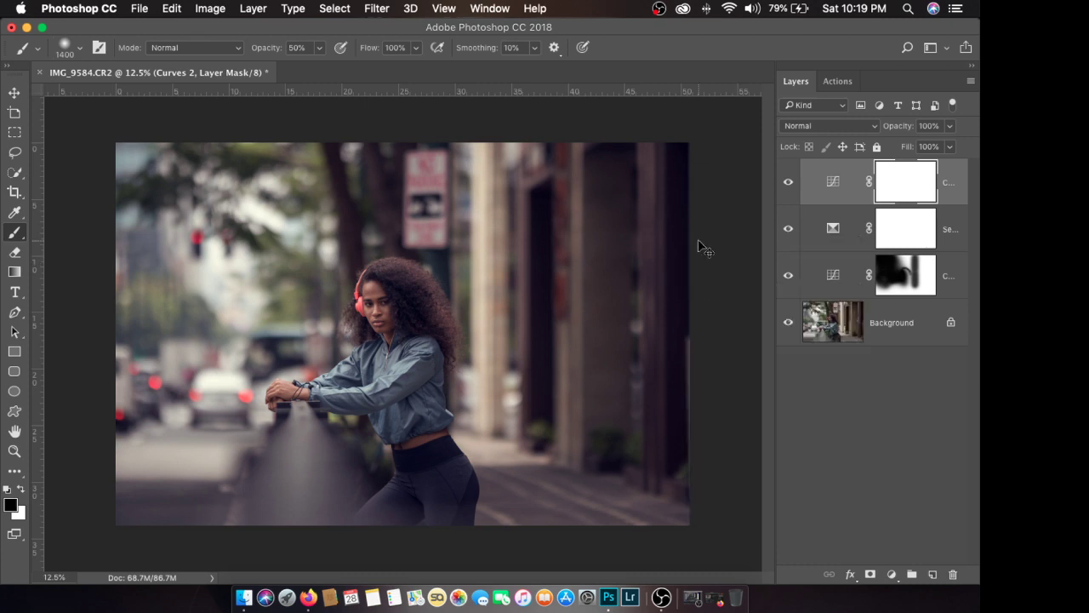
Step: Compare the photo with and without the second Curves layer at different magnifications
key("super+equal")
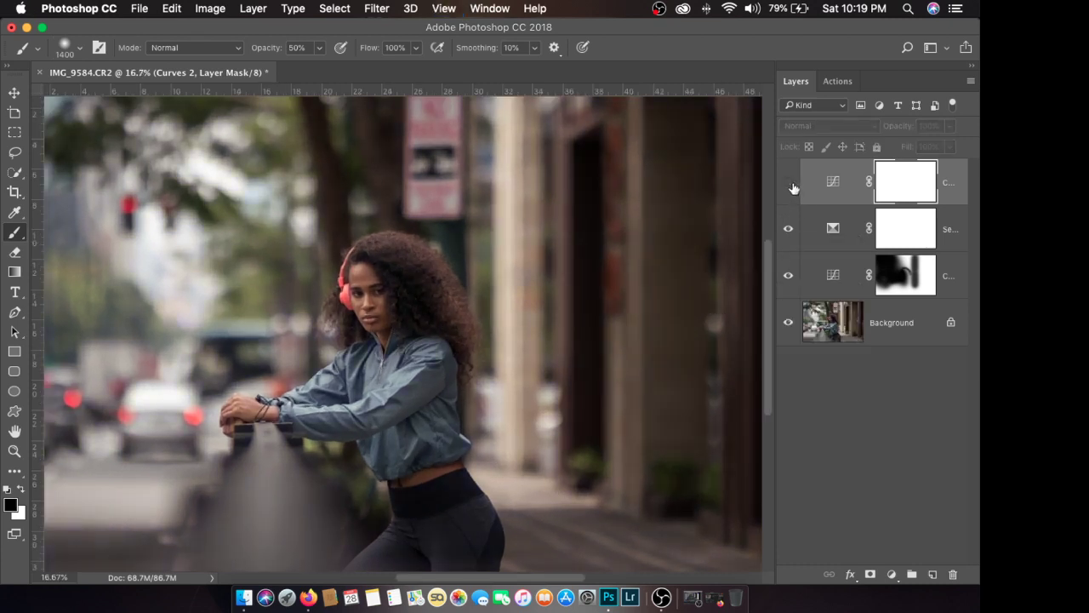
key("super+minus")
key("super+equal")
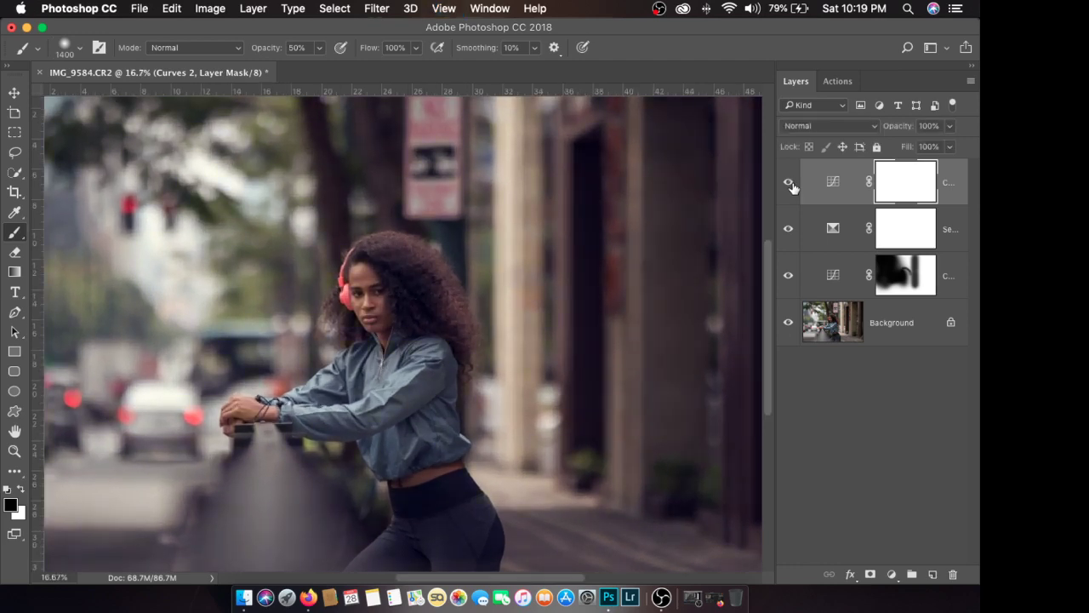
key("super+minus")
key("super+equal")
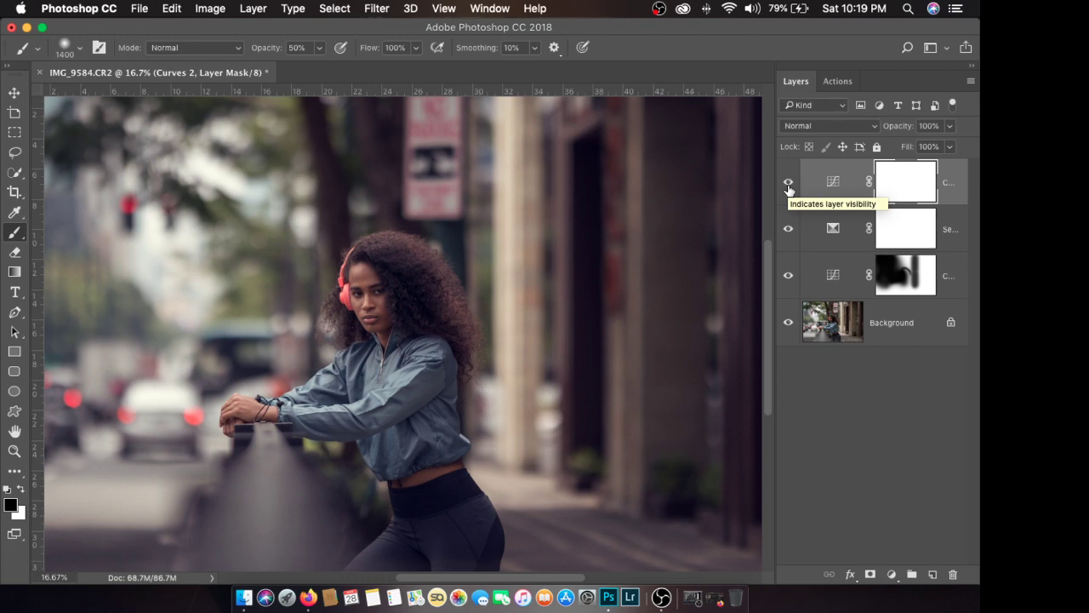
left_click(788, 182)
key("super+minus")
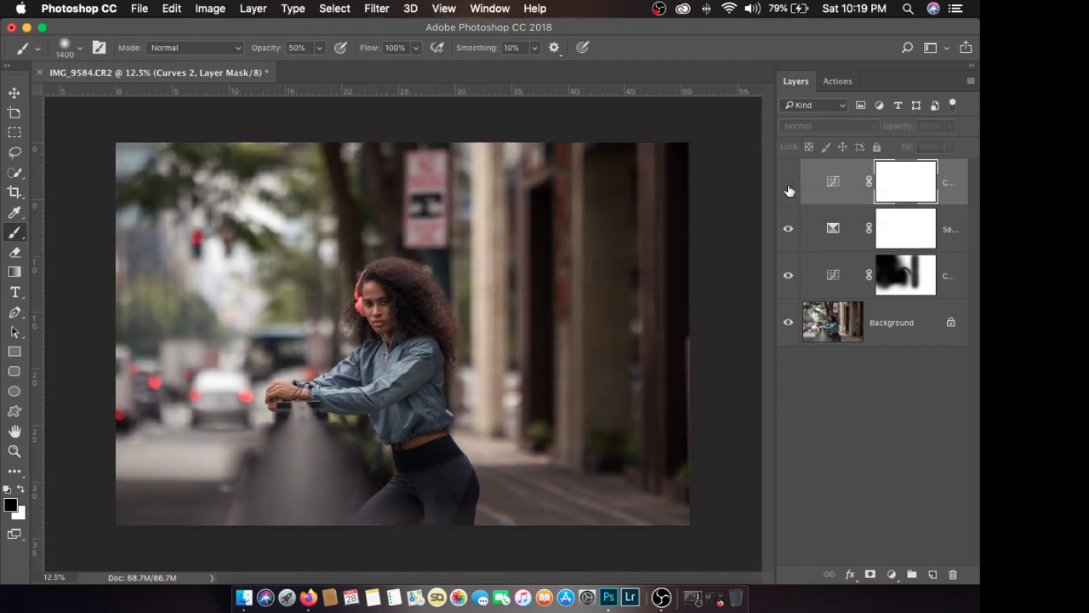
key("super+equal")
key("super+equal")
key("super+minus")
left_click(789, 187)
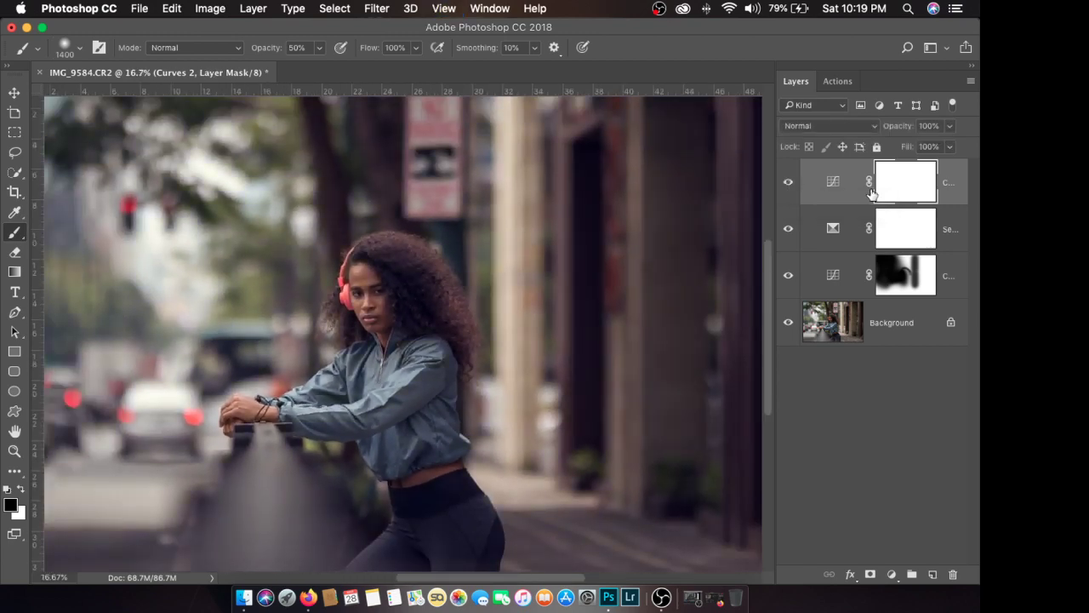
Step: Delete the second Curves layer and add a Photo Filter adjustment layer above the Selective Color layer
key("Delete")
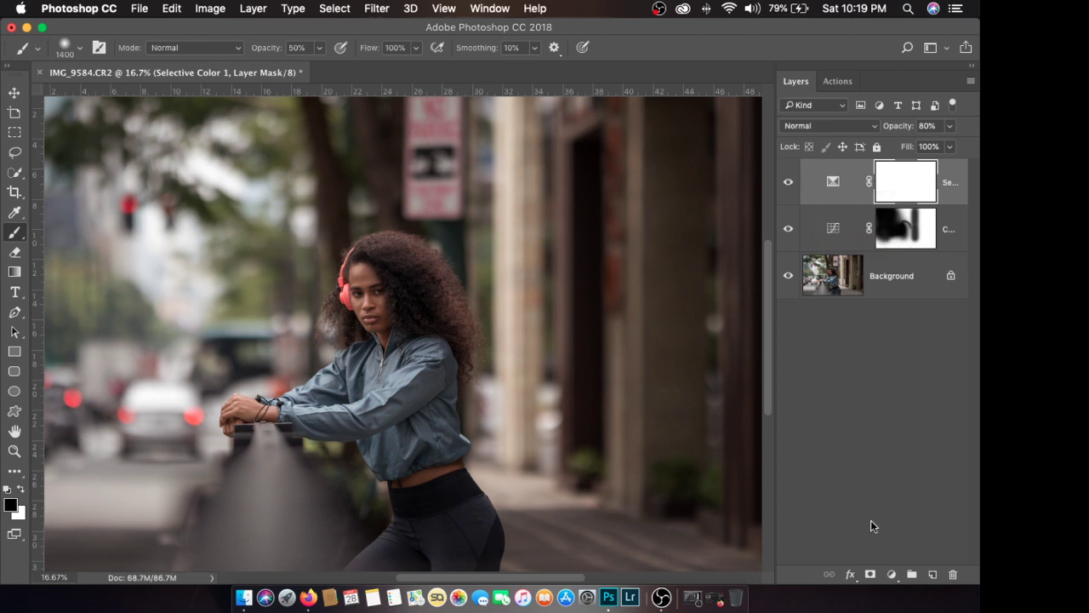
left_click(891, 574)
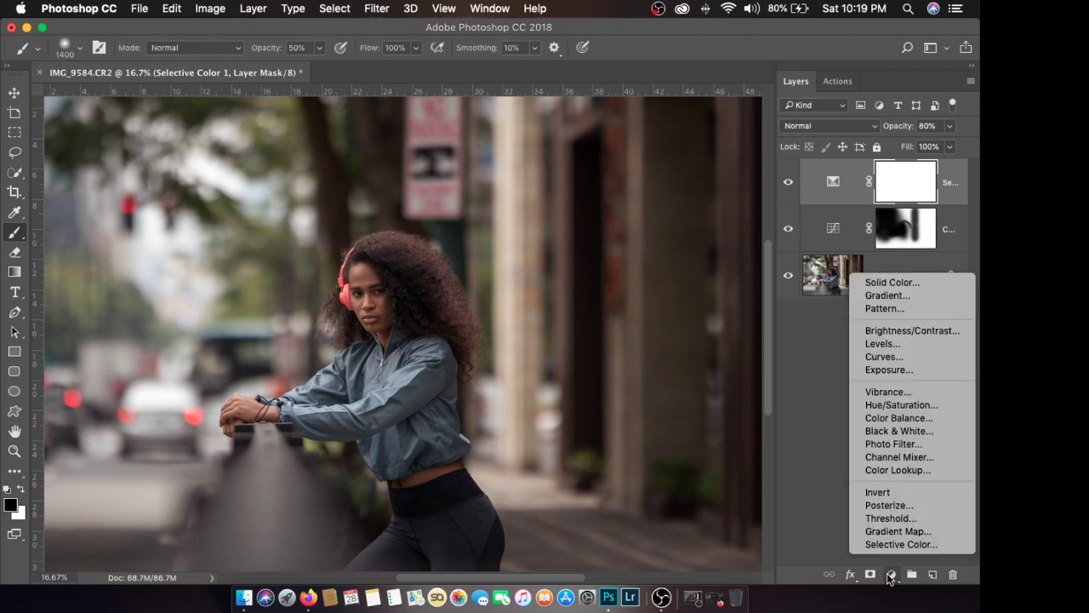
left_click(889, 443)
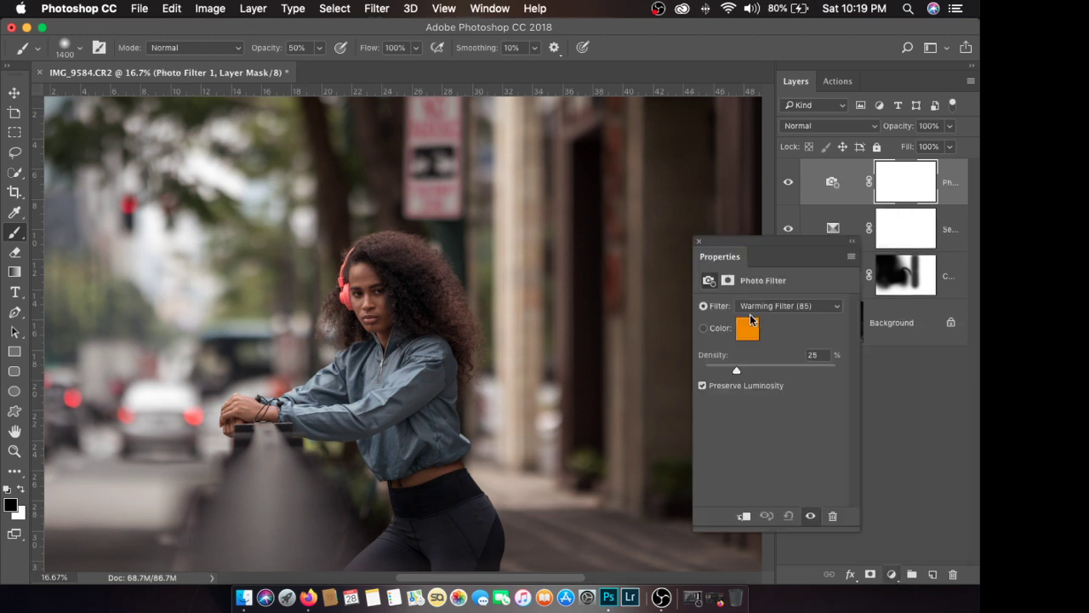
Step: Try Cooling Filter (80) and Cooling Filter (LBB) on the Photo Filter layer, and settle on Cooling Filter (82)
left_click(770, 306)
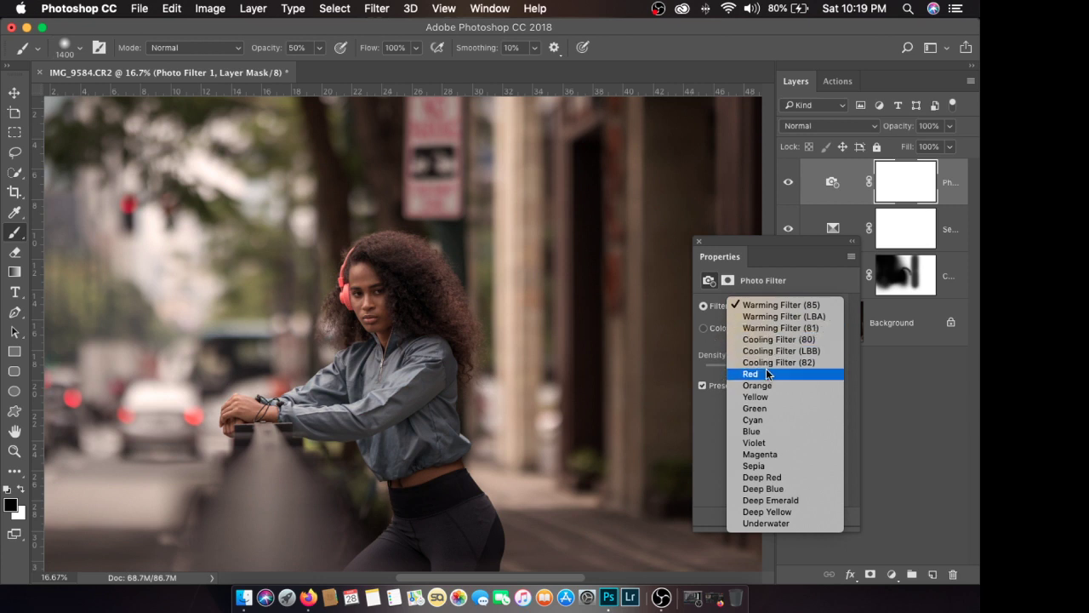
left_click(769, 340)
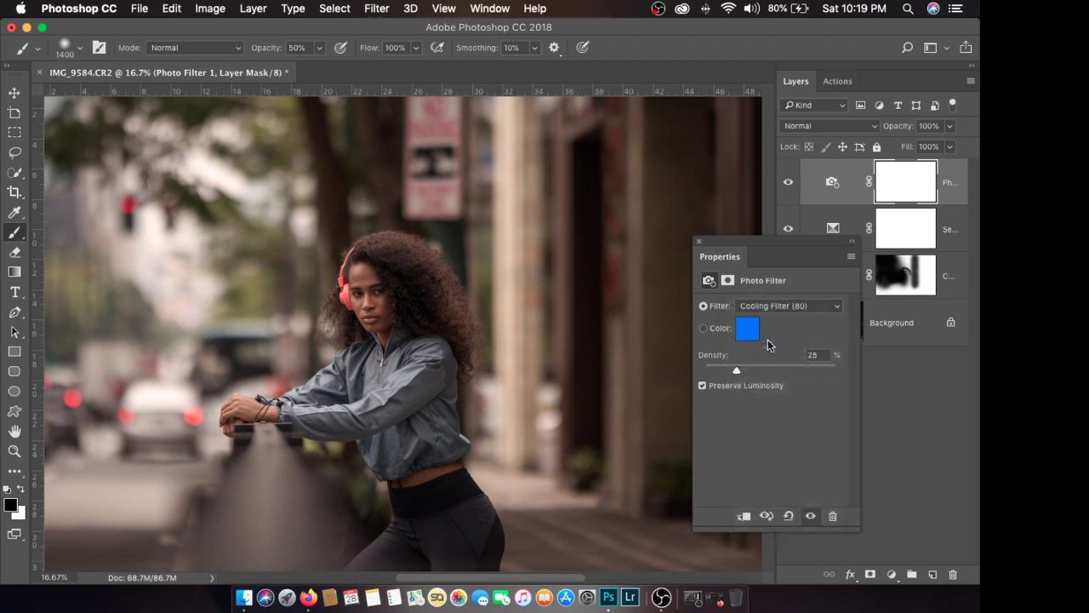
key("super+minus")
left_click(768, 309)
left_click(768, 316)
left_click(768, 309)
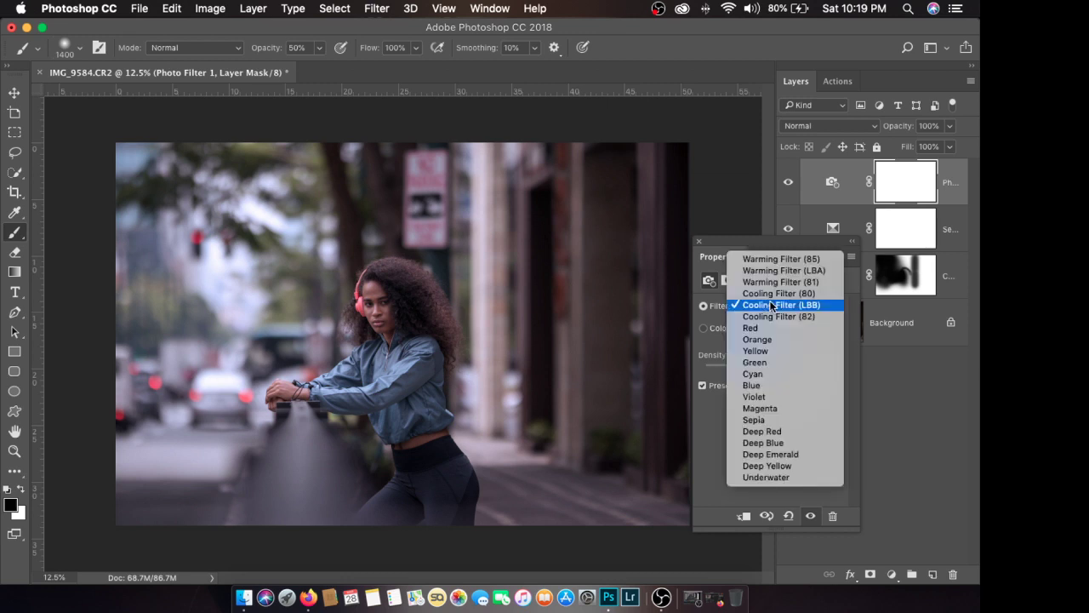
left_click(768, 313)
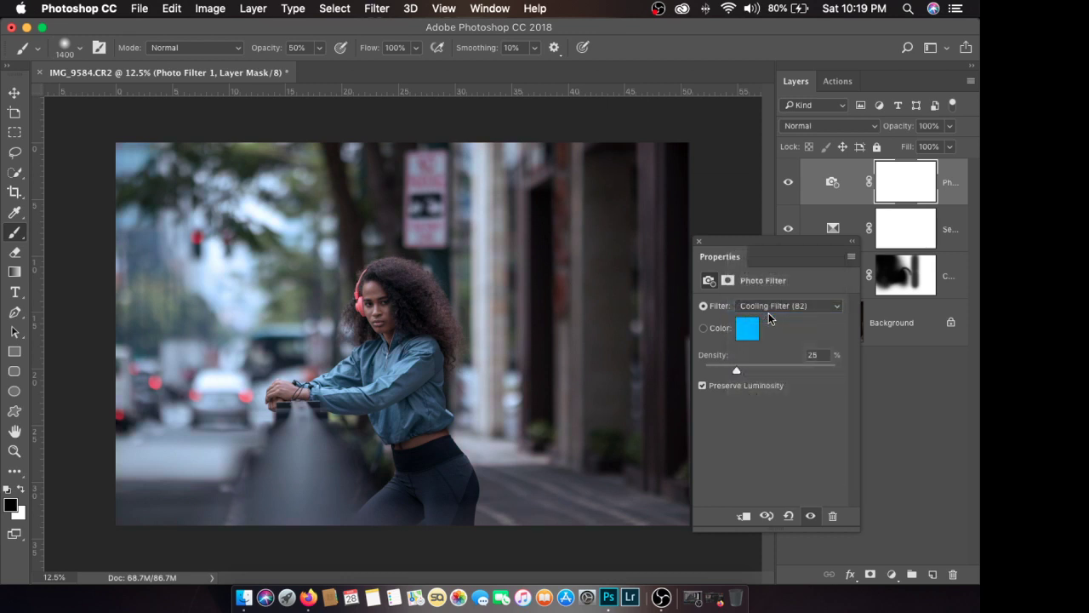
left_click(699, 241)
Step: Lower the Photo Filter layer's opacity to 40%
key("super+plus")
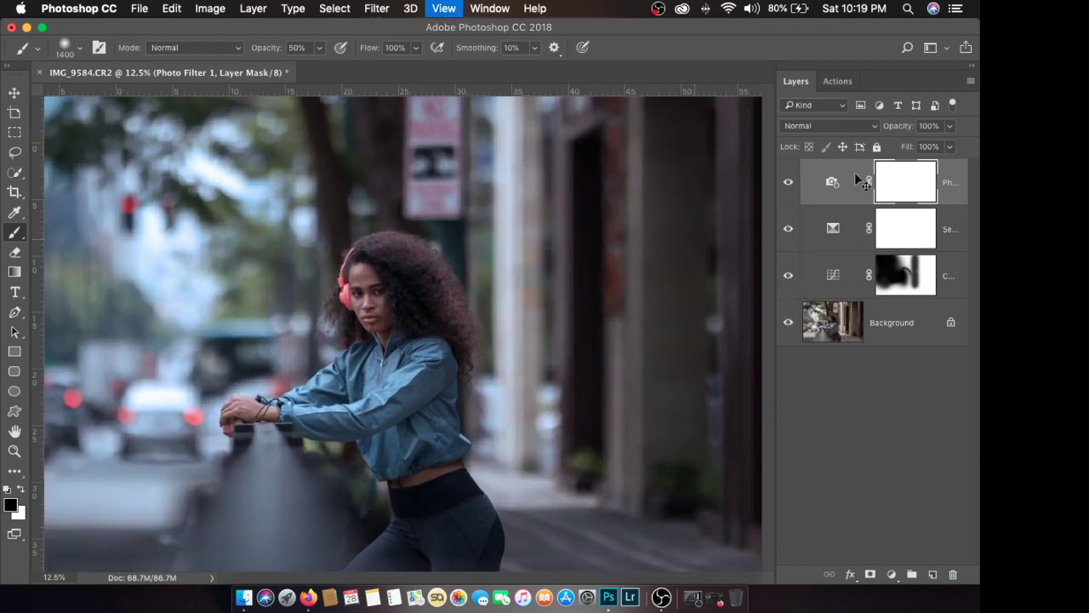
left_click(939, 126)
left_click_drag(912, 142, 907, 145)
key("super+minus")
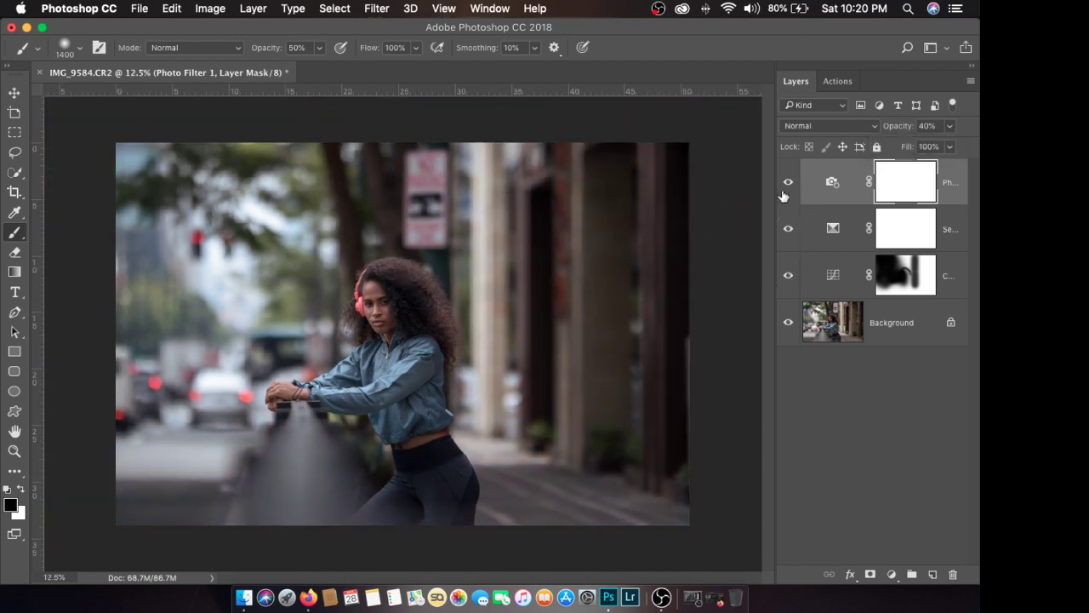
Step: Compare the photo with and without the Selective Color layer and review that layer's settings
key("super+plus")
left_click(784, 230)
left_click(784, 229)
key("super+plus")
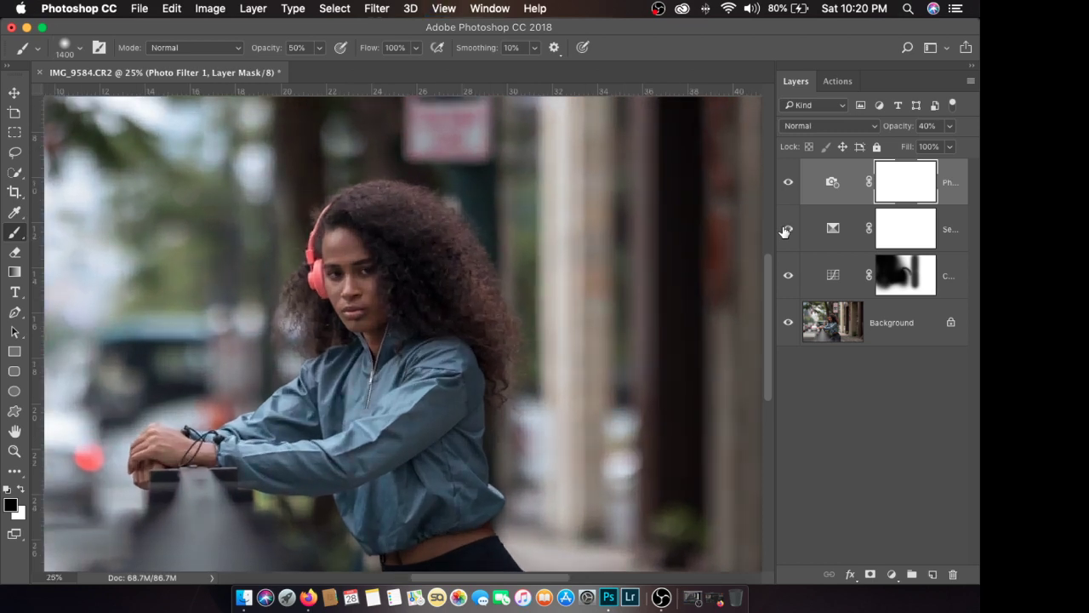
double_click(833, 228)
left_click(700, 242)
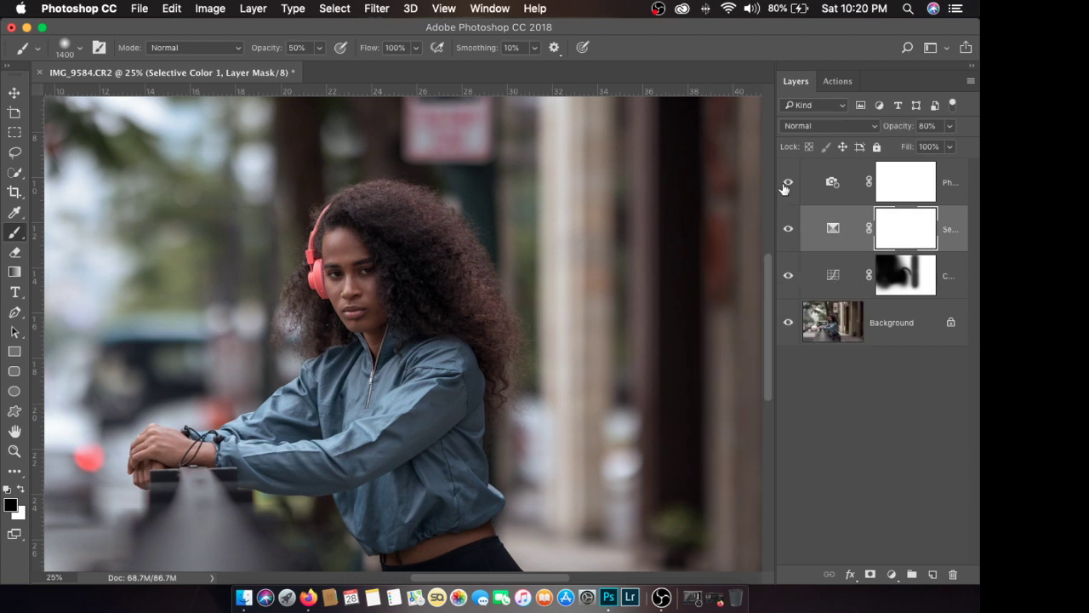
Step: Review the Photo Filter layer's settings and check its effect on the portrait up close and on the whole photo
key("super+minus")
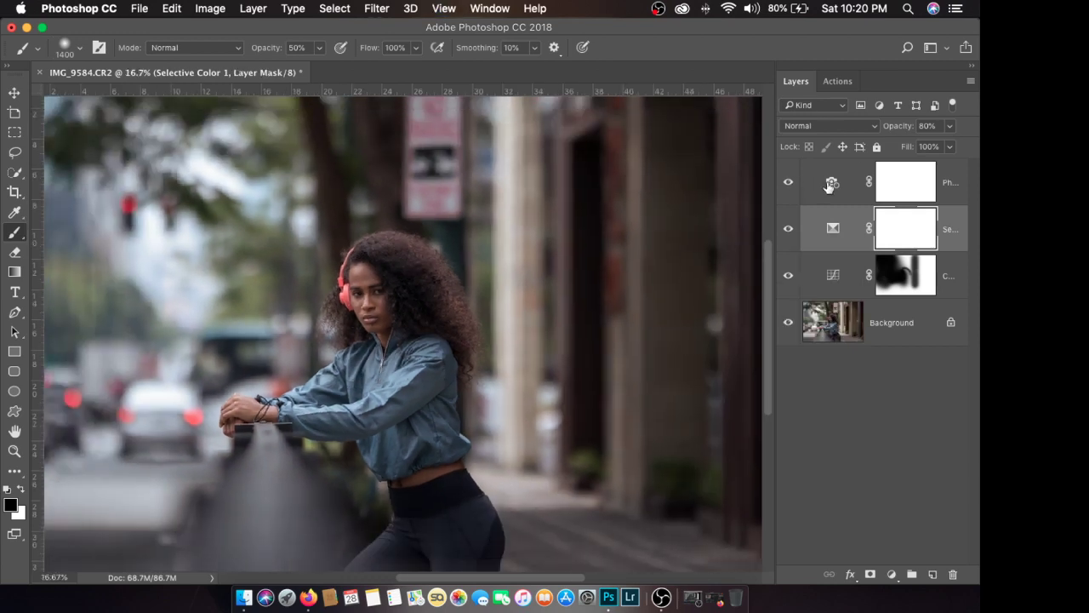
double_click(832, 181)
left_click(699, 242)
key("super+plus")
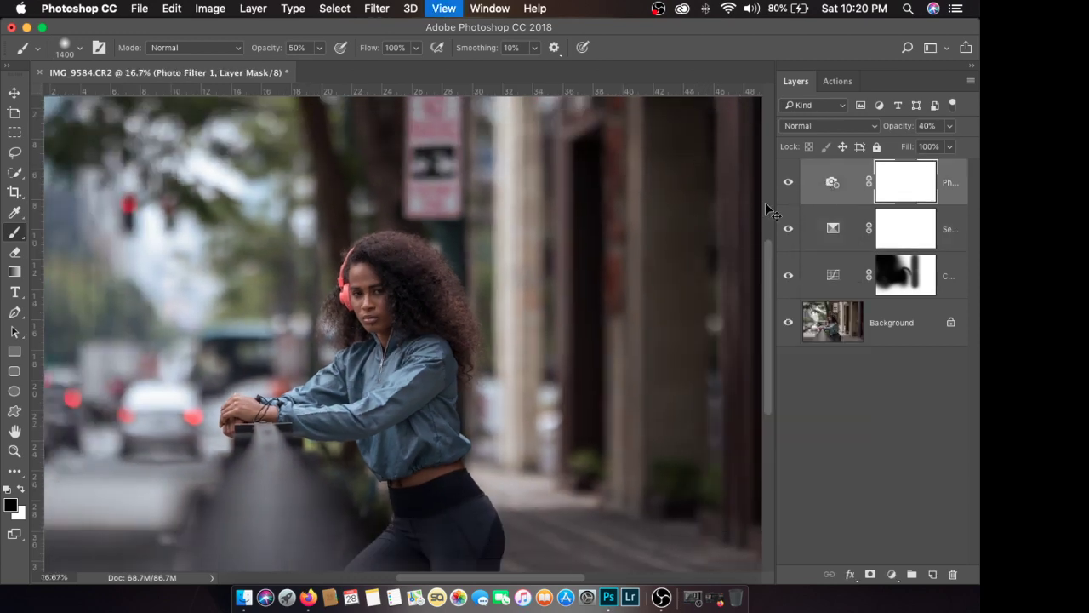
key("super+minus")
key("super+minus")
key("super+plus")
left_click(782, 194)
key("super+minus")
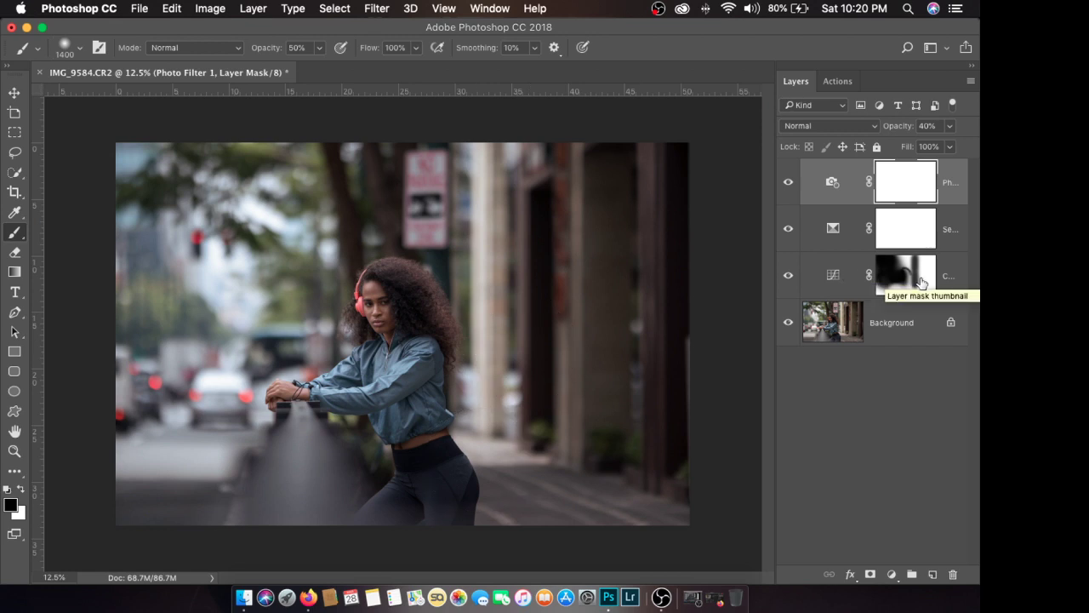
Step: Add an empty layer directly above the Background and sample the dark gray of the blurred foreground as the foreground color
left_click(936, 325)
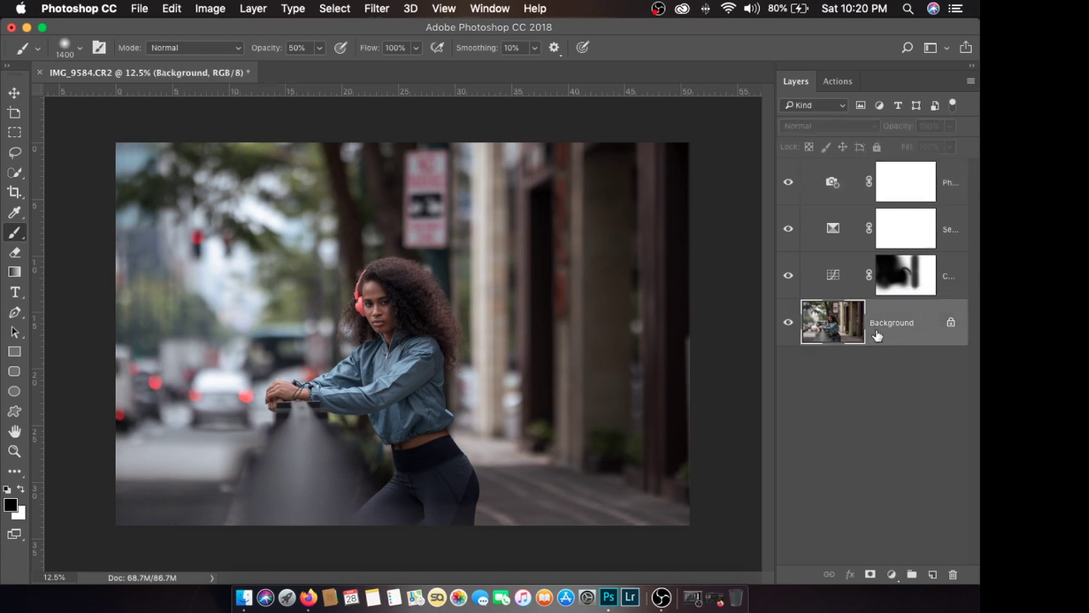
left_click(932, 574)
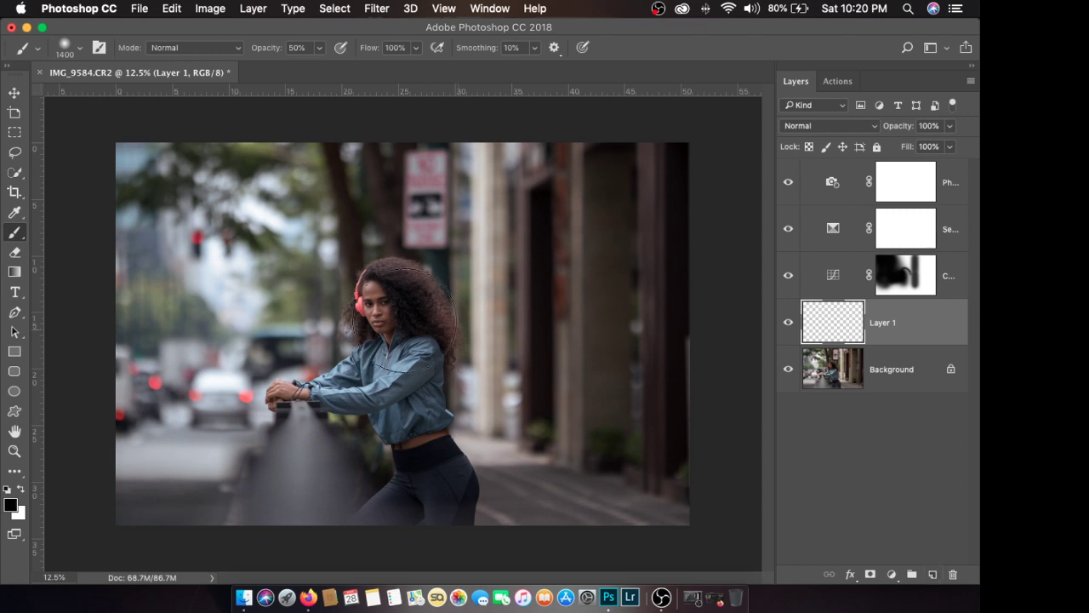
key("i")
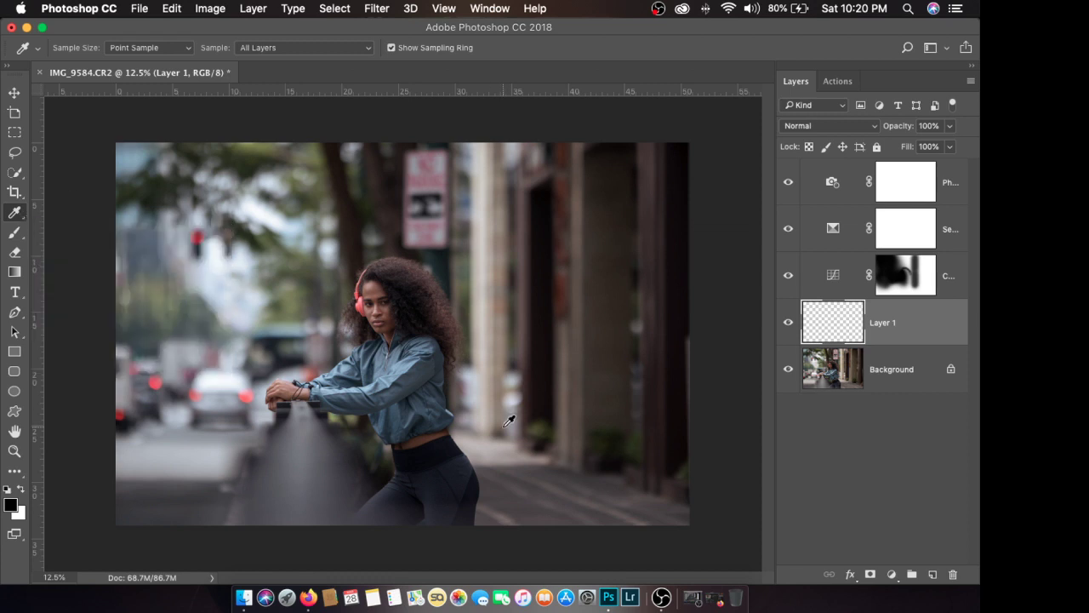
left_click_drag(306, 463, 274, 494)
Step: Draw a linear foreground-to-transparent gradient up from below the photo to about hip level, undoing a first, taller attempt
left_click(13, 272)
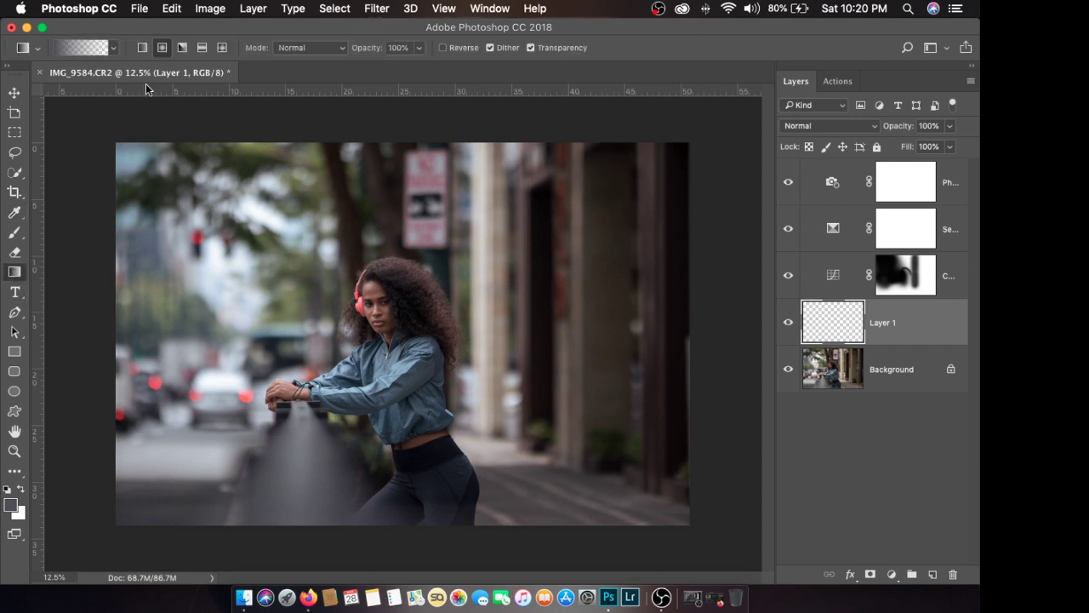
left_click(113, 47)
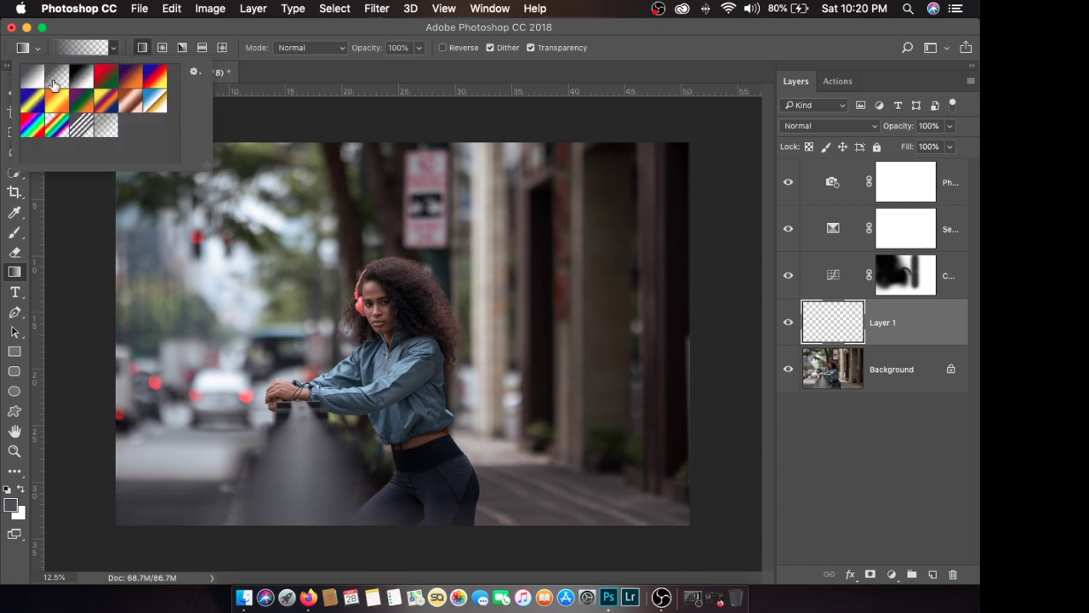
double_click(54, 83)
left_click_drag(489, 562, 505, 394)
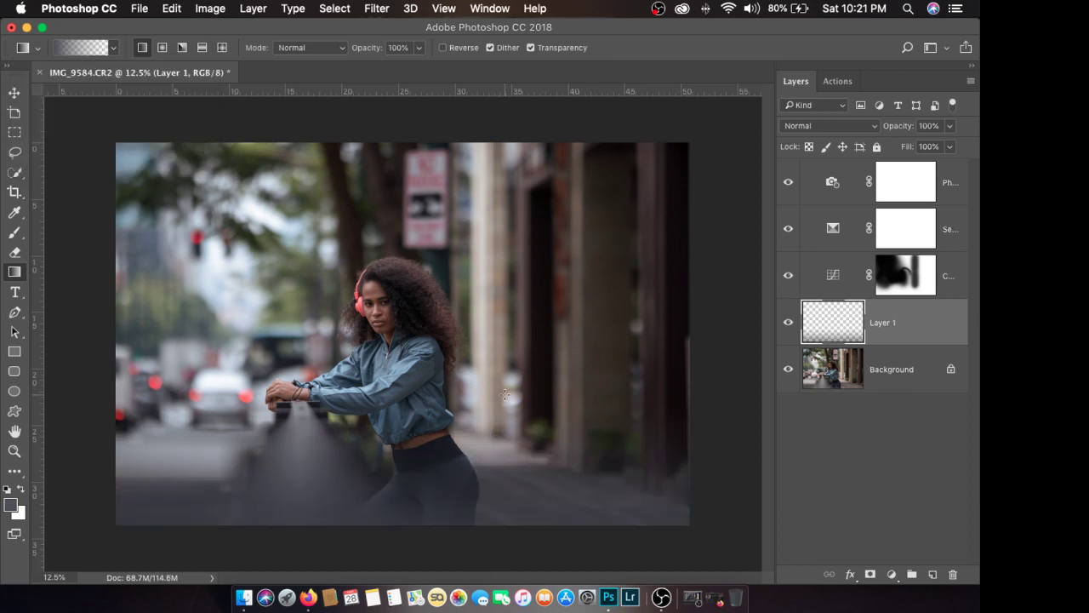
key("super+z")
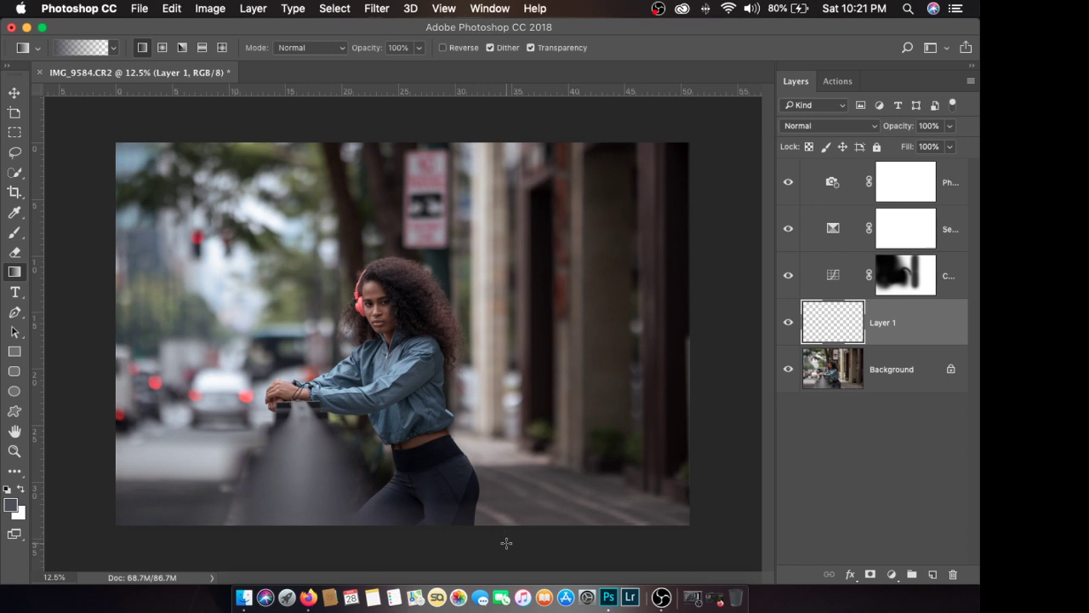
left_click_drag(505, 543, 511, 431)
Step: Stretch the gradient upward with Free Transform, and transform it again to bring the haze back down
key("super+t")
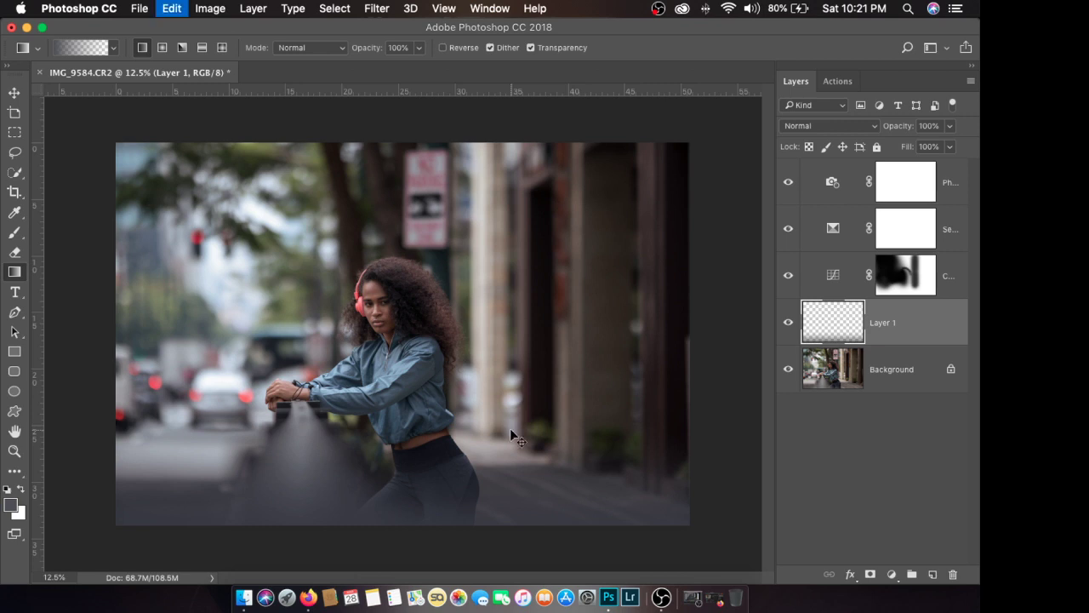
left_click_drag(516, 428, 516, 353)
key("Return")
key("super+t")
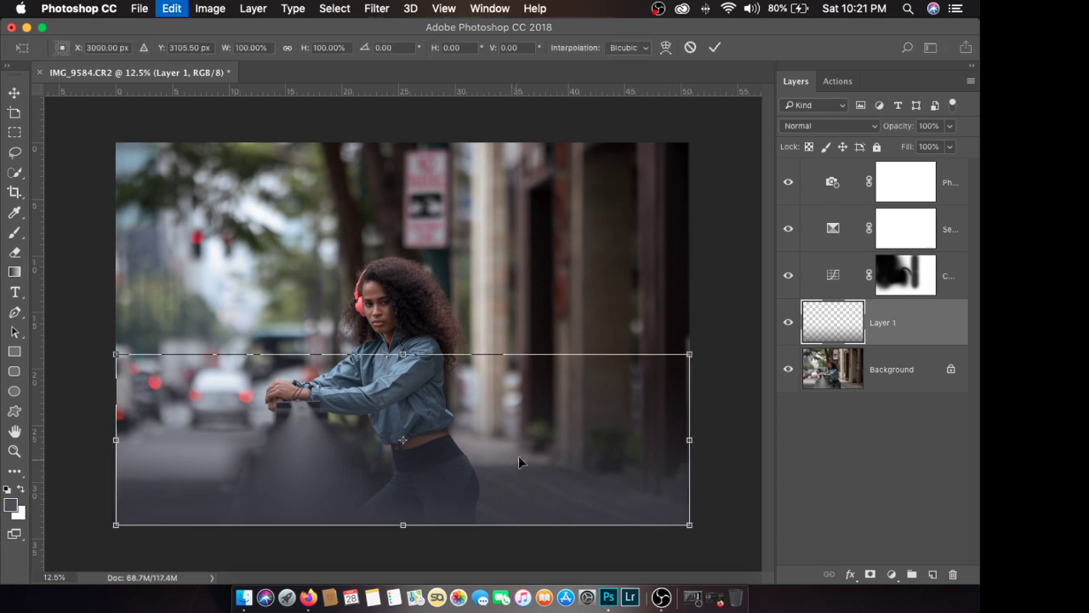
left_click_drag(539, 430, 537, 469)
key("Return")
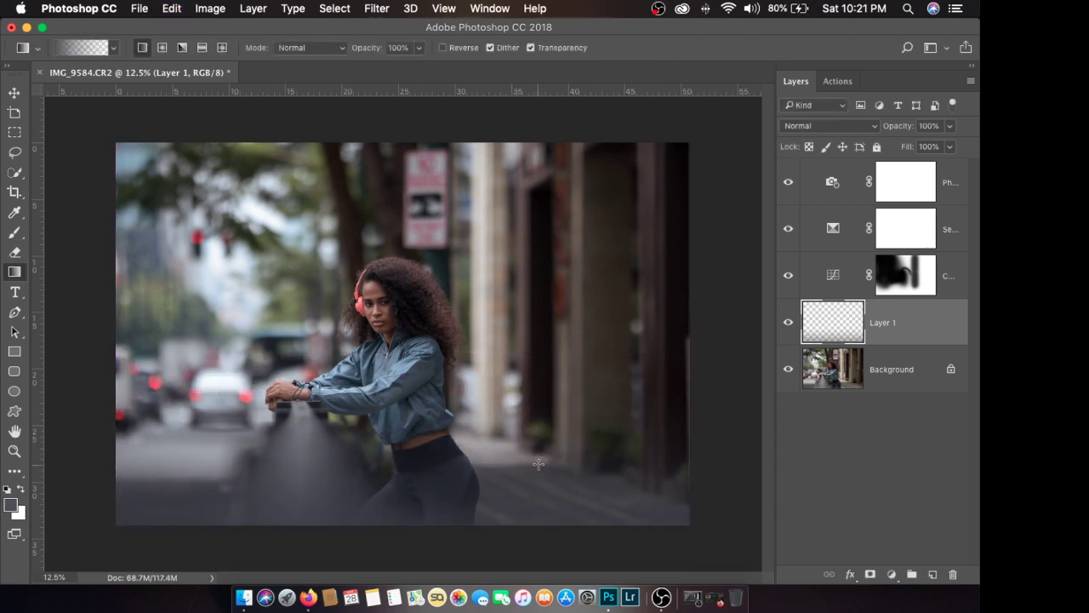
Step: Compare the photo with and without the gradient haze on Layer 1
left_click(788, 322)
left_click(788, 322)
left_click(788, 322)
left_click(788, 322)
left_click(788, 321)
left_click(788, 322)
left_click(788, 321)
left_click(788, 321)
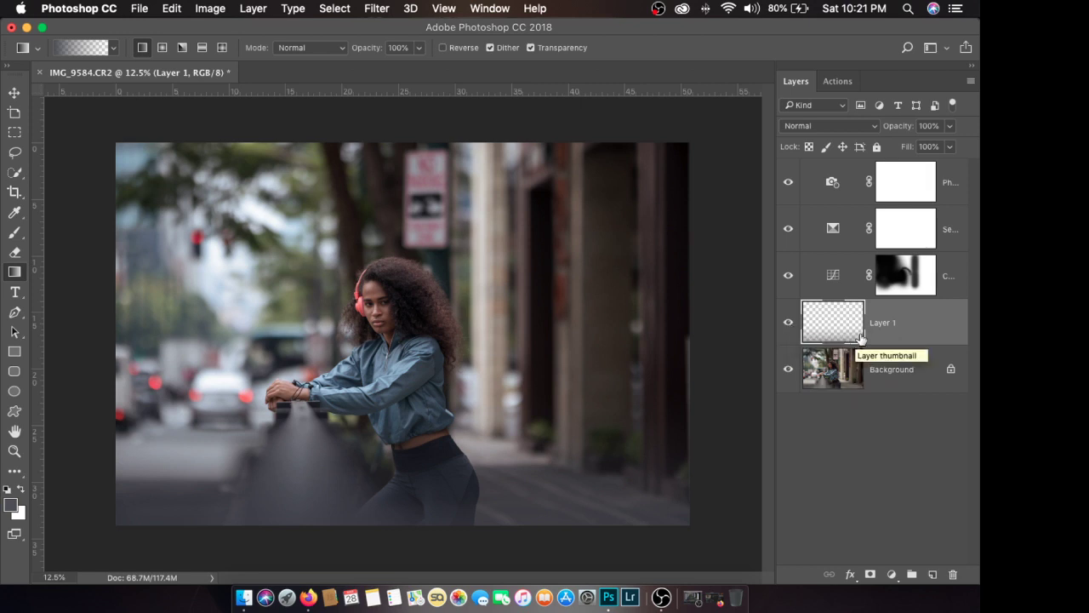
Step: Select the Photo Filter layer and open light5.jpg from the Overlays > Light folder on the Storage drive
left_click(945, 202)
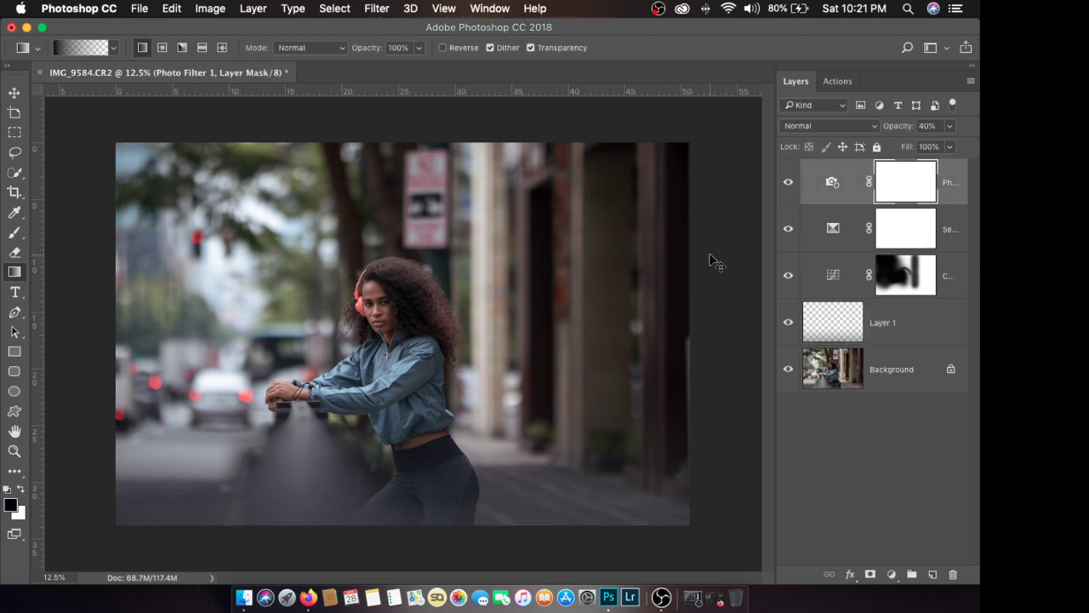
key("super+s")
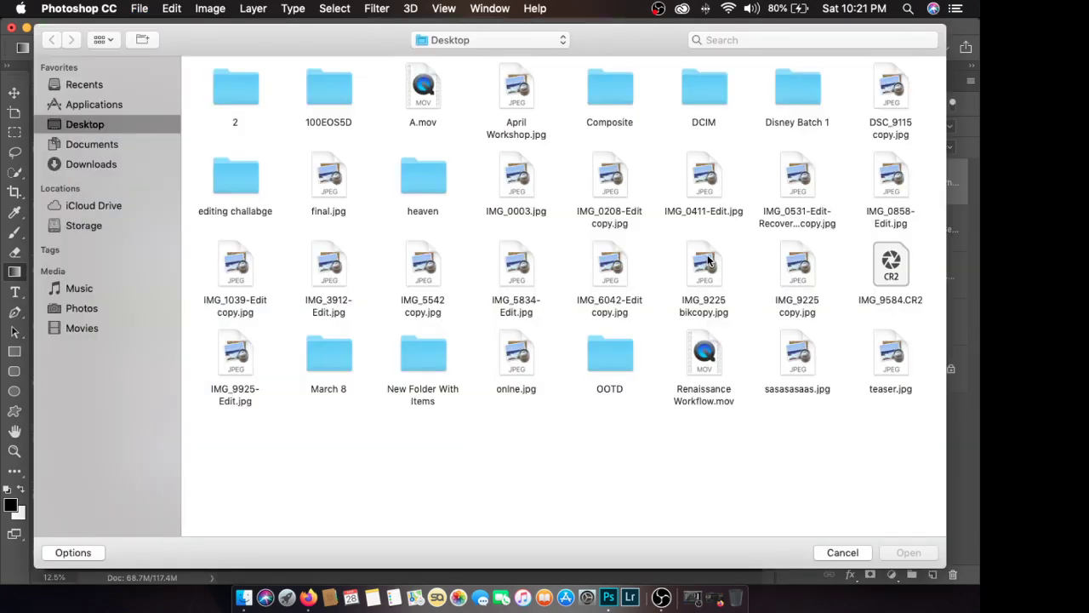
left_click(95, 226)
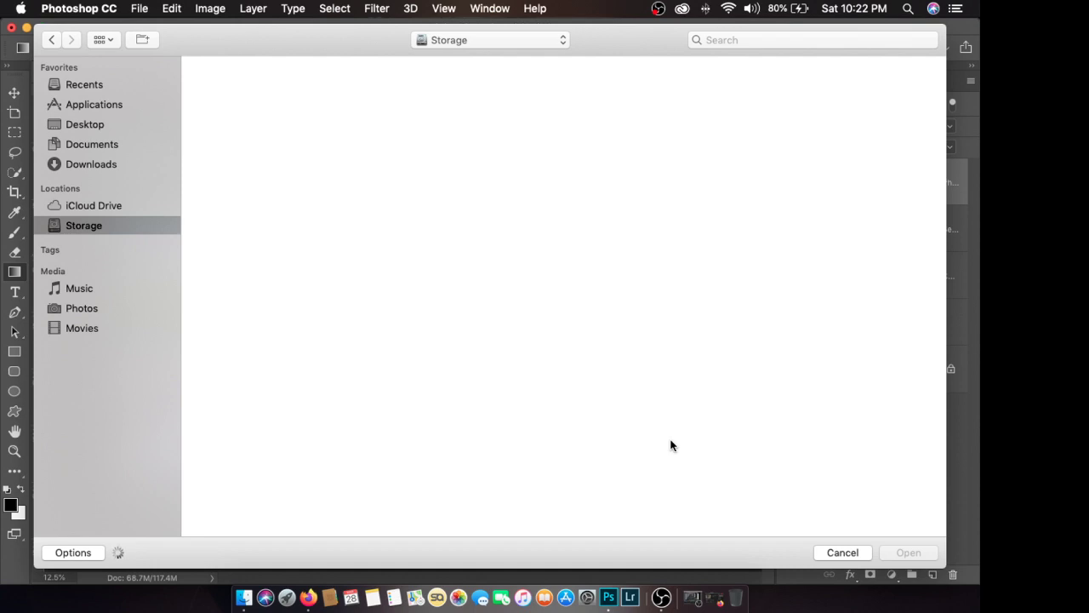
left_click(699, 443)
type("osx")
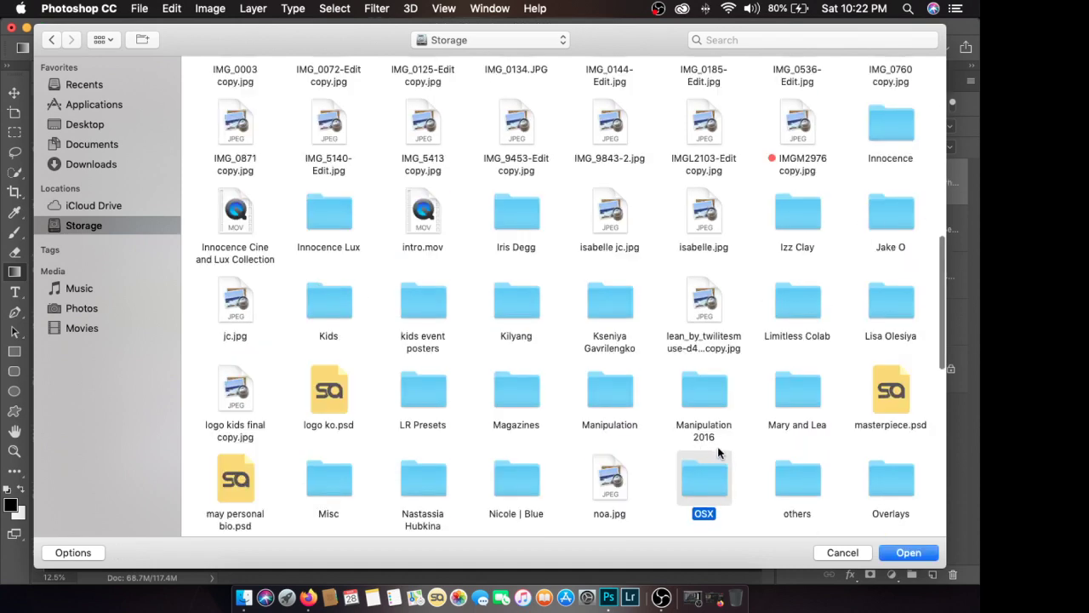
double_click(907, 490)
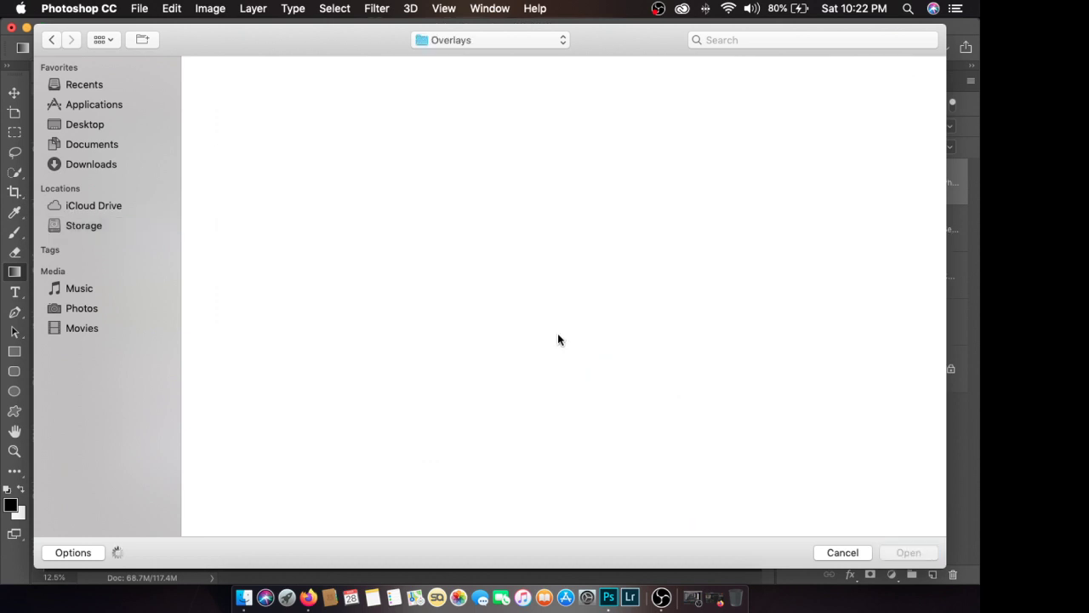
left_click(528, 348)
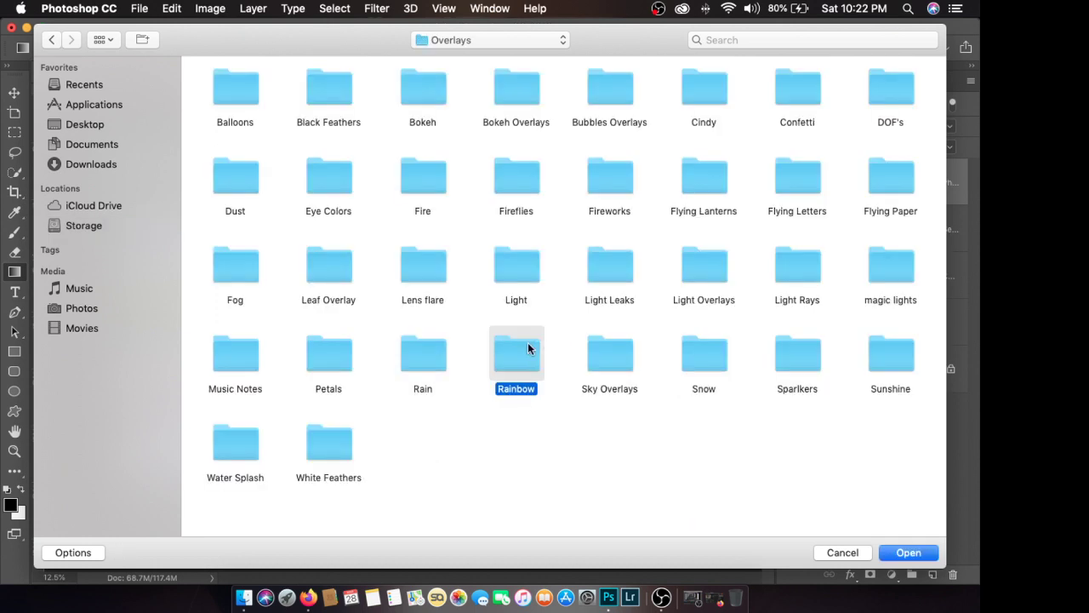
type("l")
double_click(512, 270)
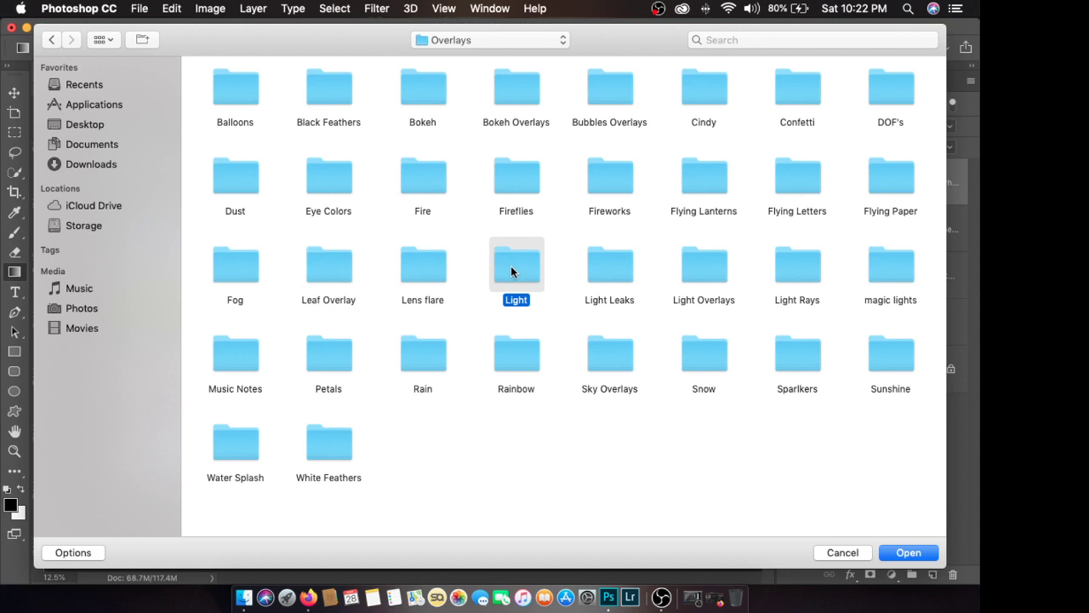
left_click(652, 92)
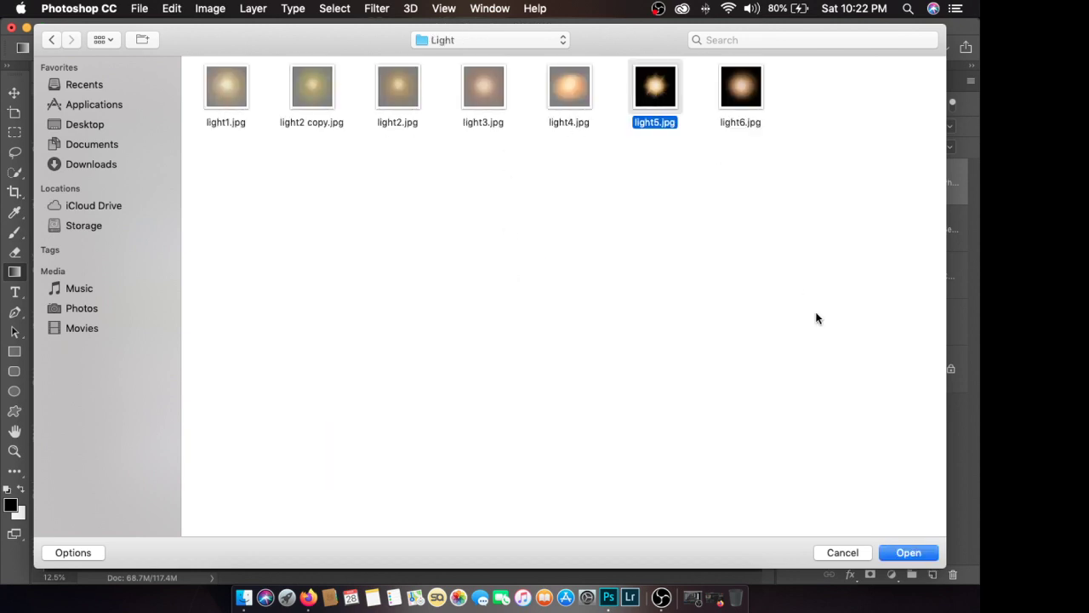
left_click(913, 556)
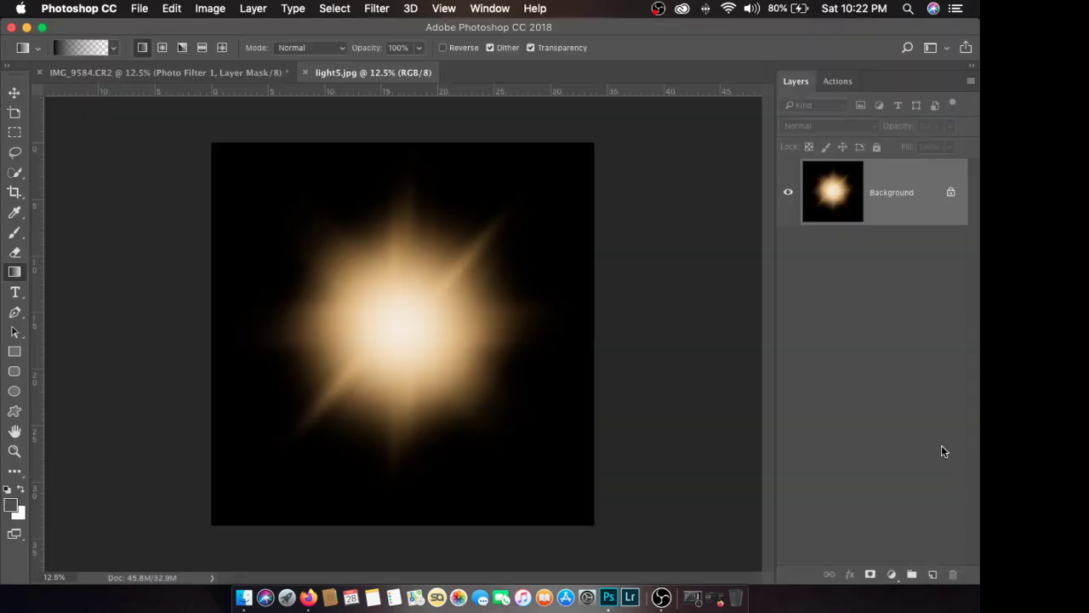
Step: Copy the whole light5.jpg image and paste it as a new layer above the Photo Filter in IMG_9584.CR2
key("ctrl+a")
left_click(194, 72)
key("ctrl+v")
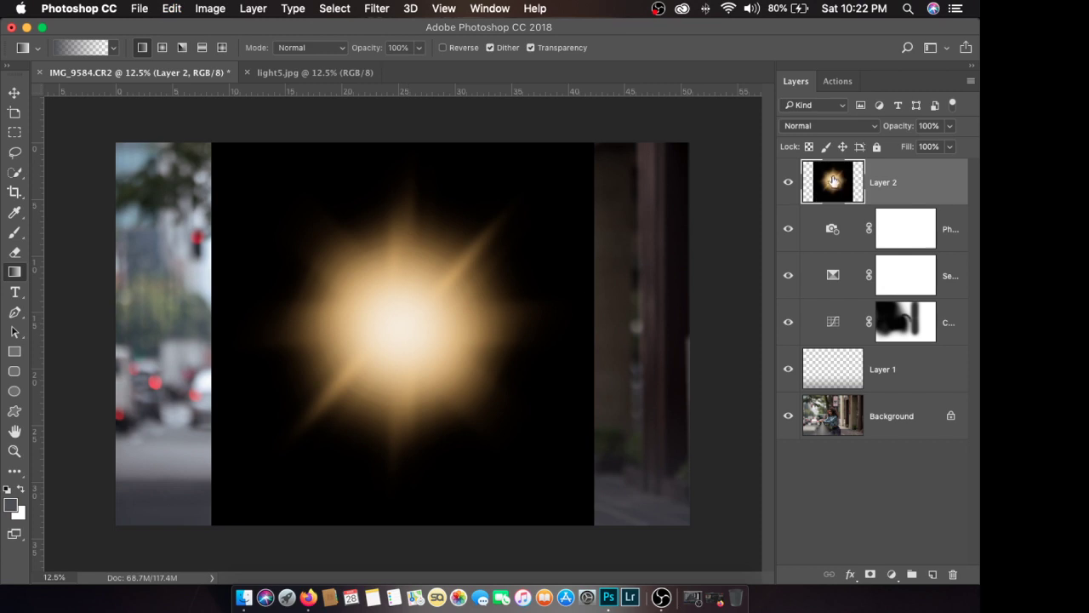
Step: Try the Screen blend mode on the pasted light layer and undo it
left_click(826, 126)
left_click(817, 235)
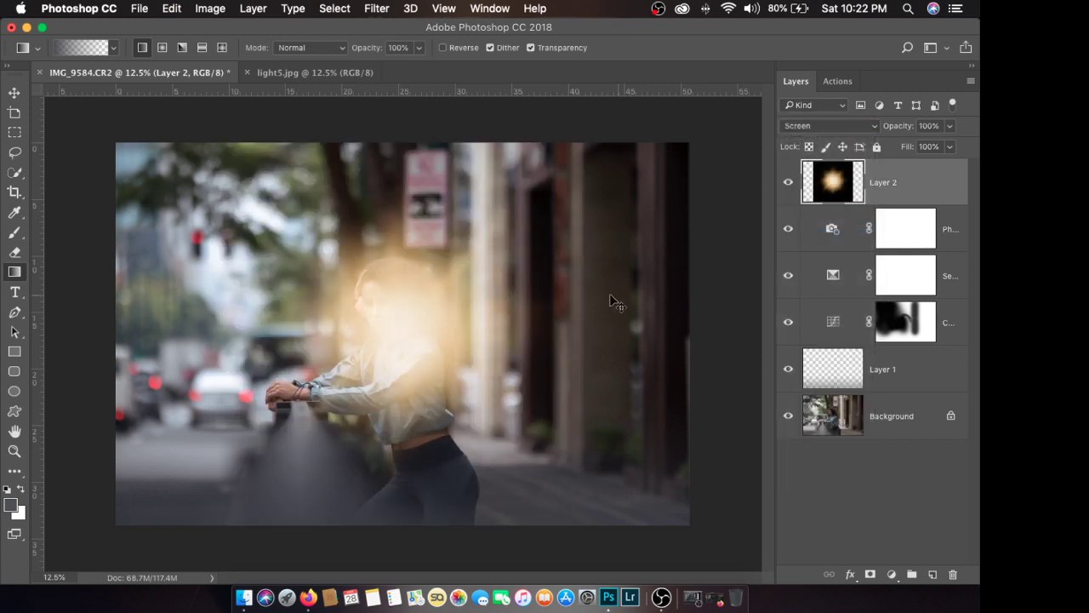
key("ctrl+t")
key("Return")
key("g")
key("ctrl+z")
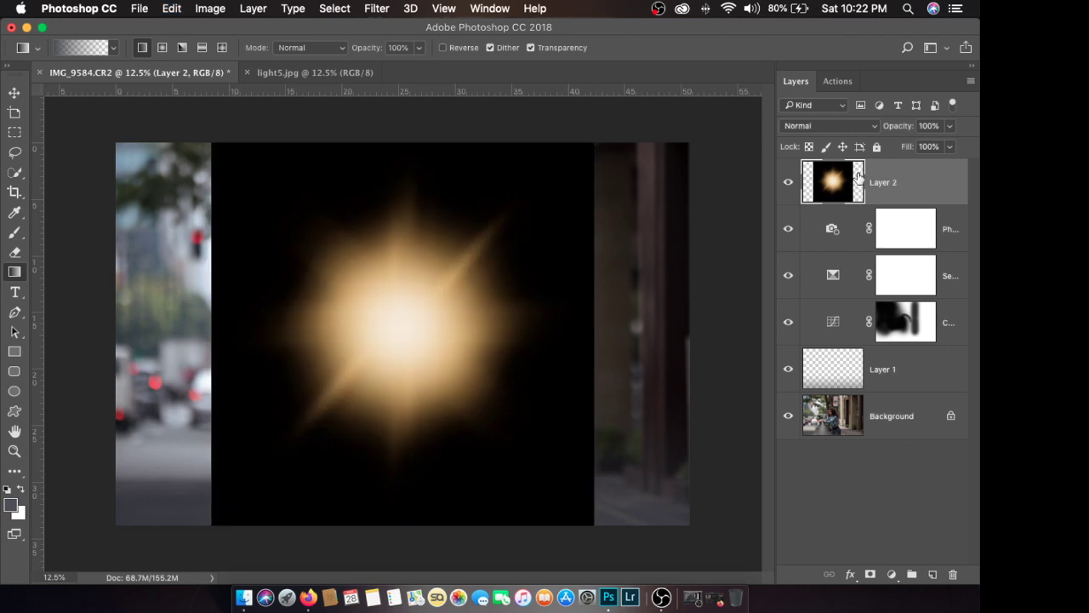
left_click(838, 128)
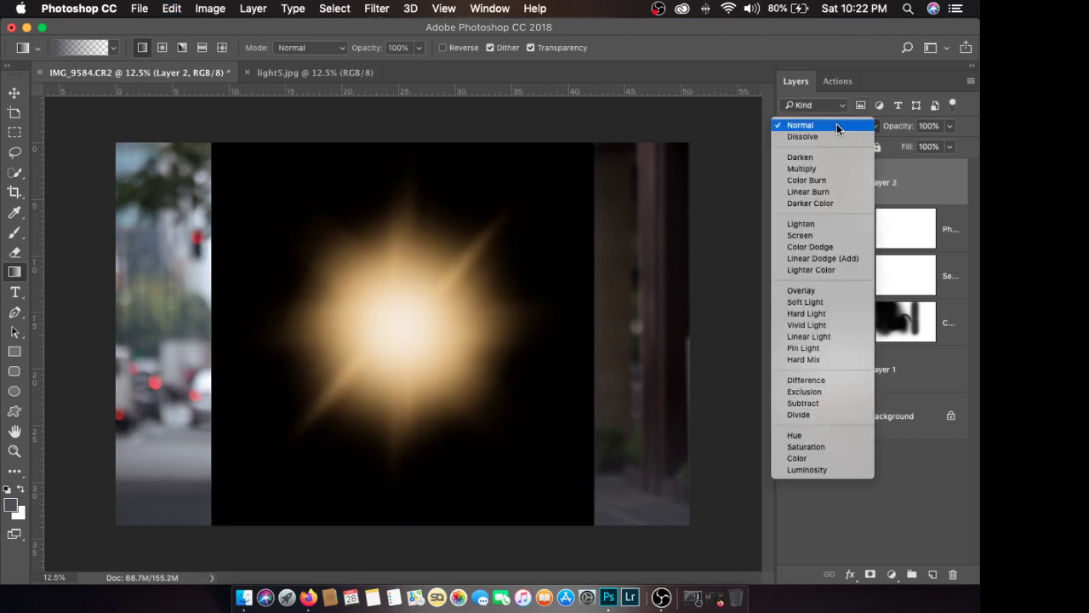
left_click(713, 167)
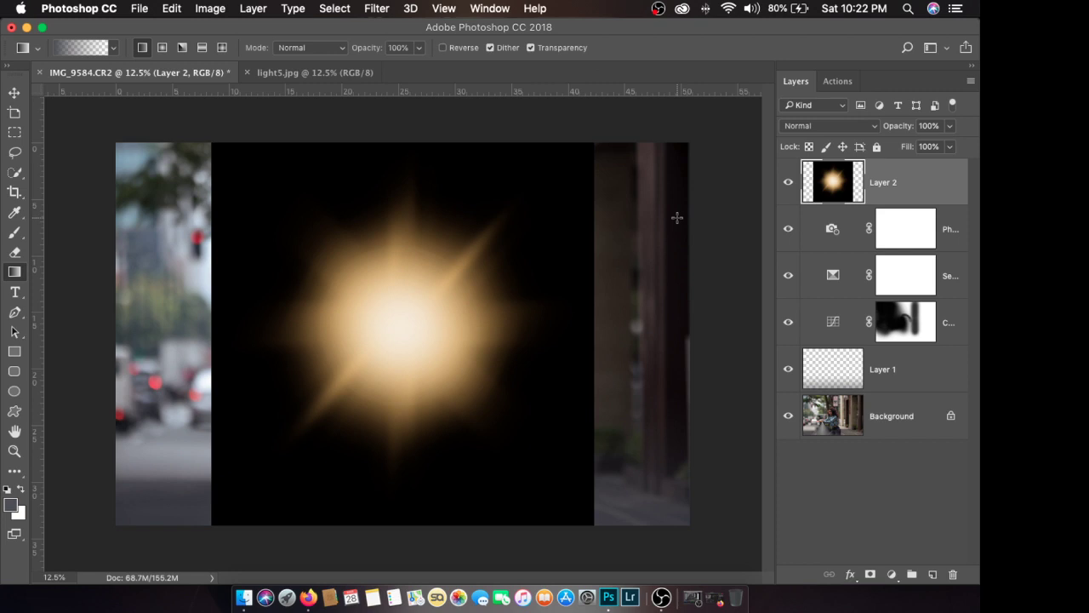
Step: Free Transform the light layer, rotating, enlarging and skewing it, with its glow in the photo's upper-left corner and the streak pointing toward the woman
key("ctrl+t")
left_click_drag(676, 406, 680, 358)
left_click_drag(608, 473, 644, 377)
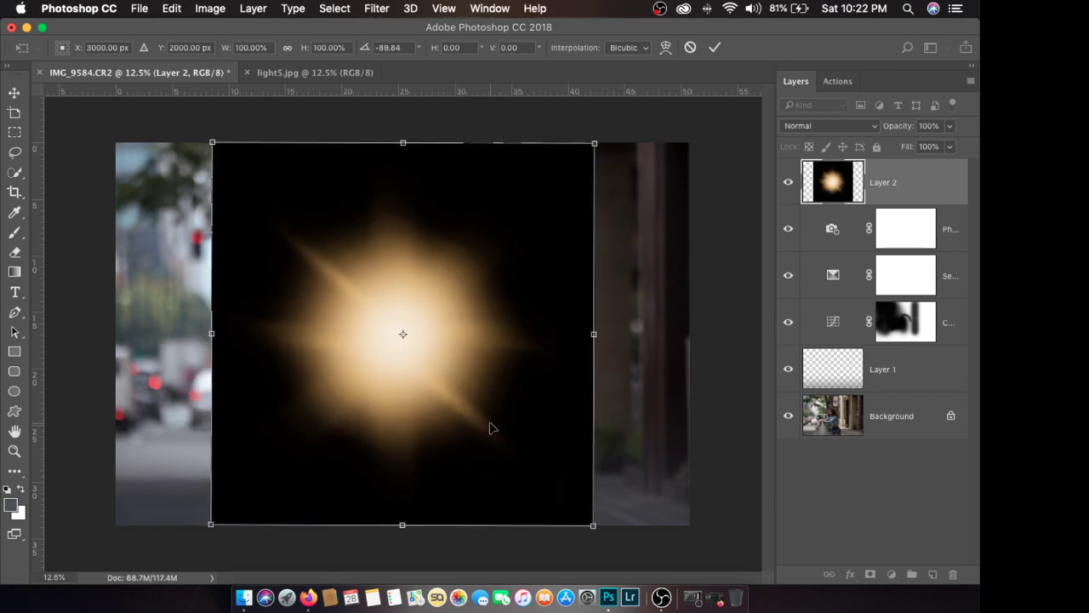
left_click_drag(491, 428, 238, 275)
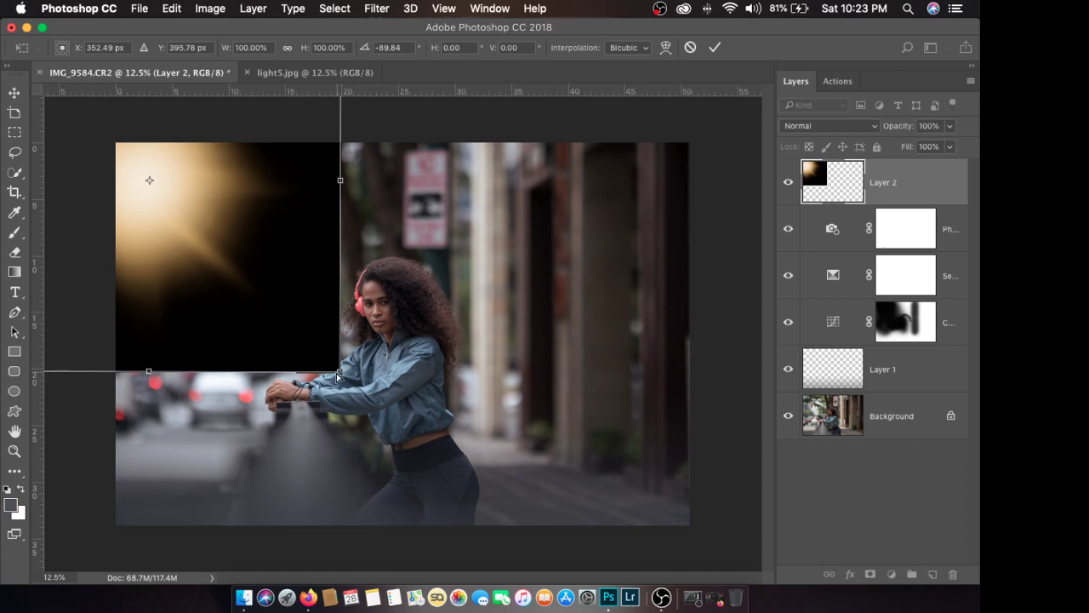
left_click_drag(340, 374, 686, 595)
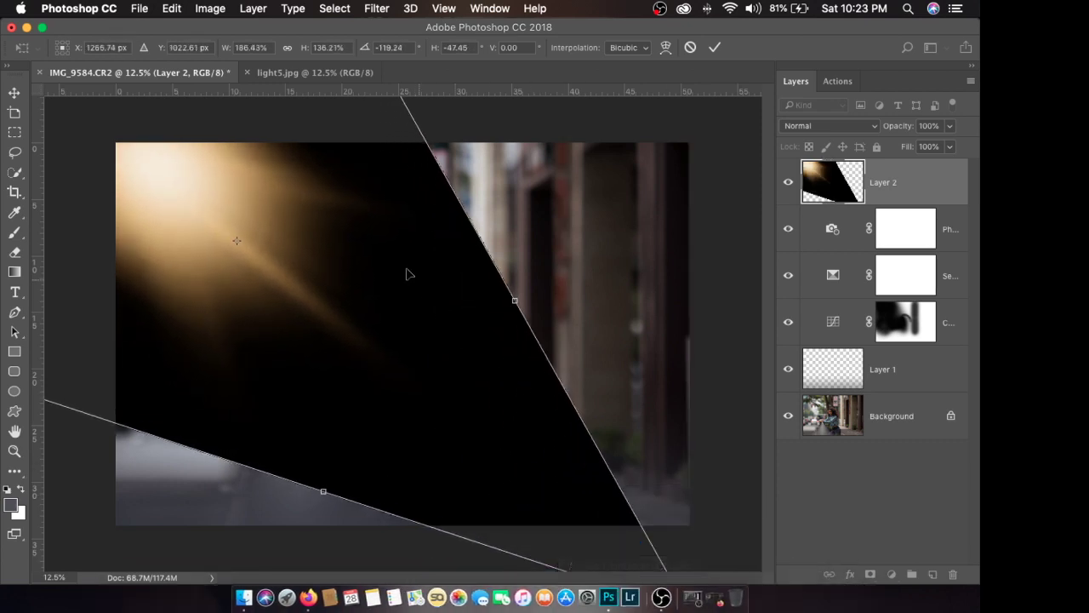
left_click_drag(392, 326, 335, 314)
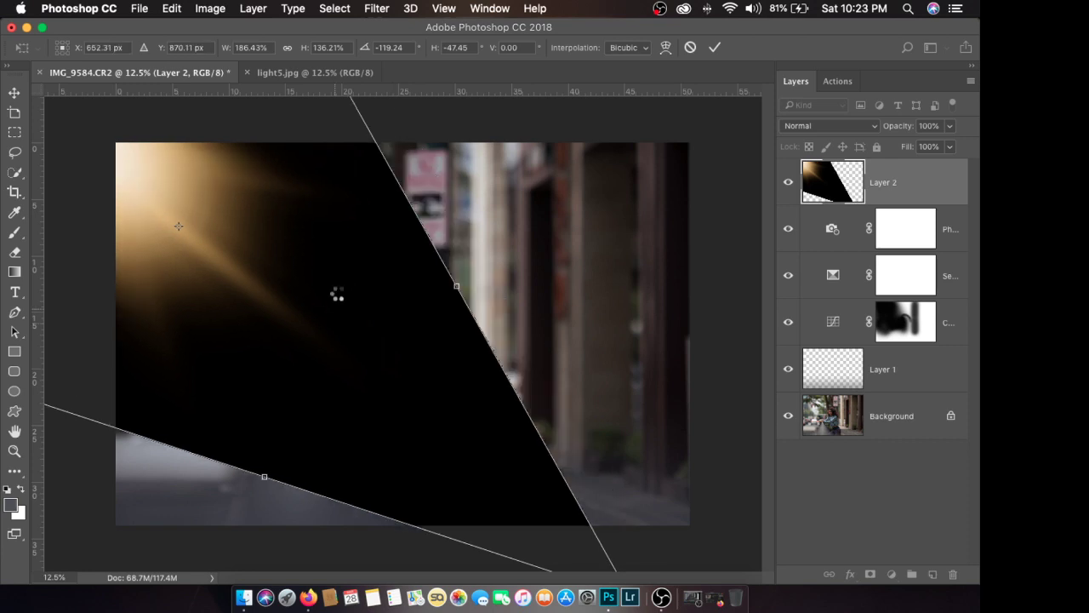
key("g")
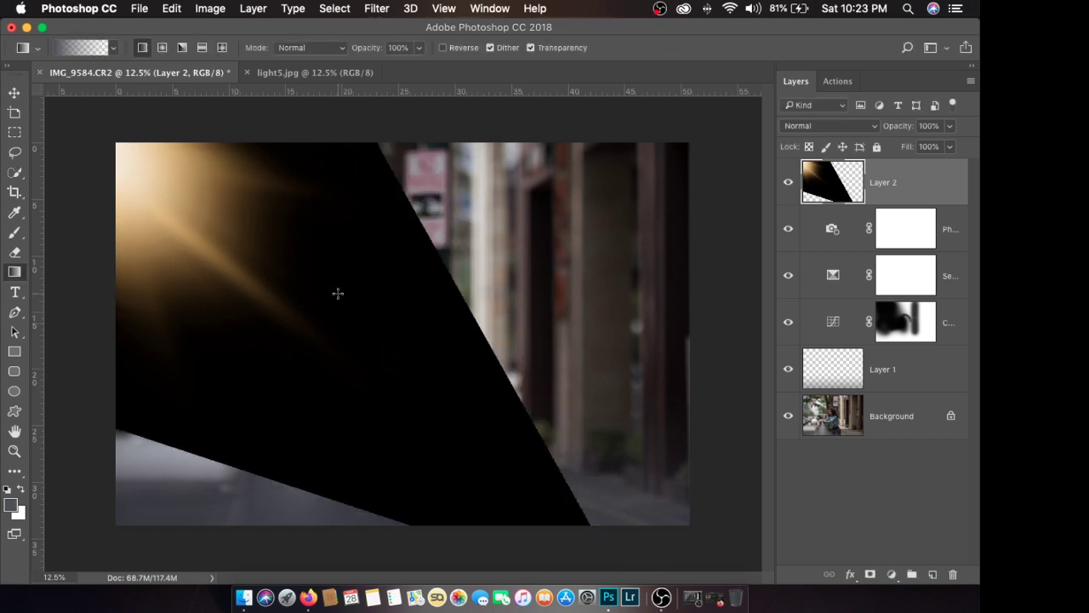
Step: Set the light layer's blend mode to Screen, and transform it again, shifting it down and right and rotating it about 3 degrees
left_click(822, 125)
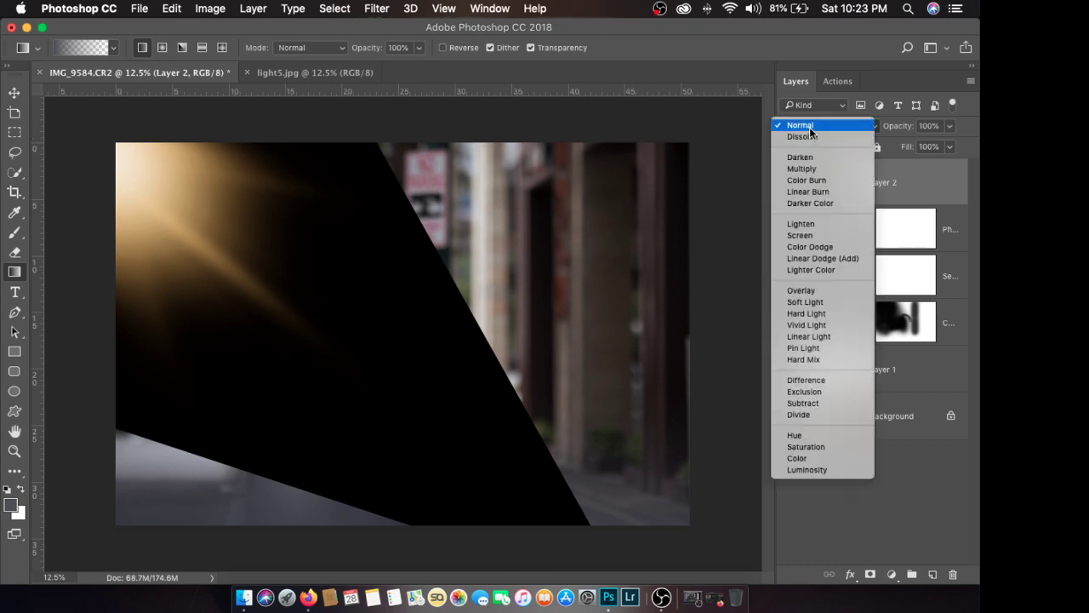
left_click(800, 234)
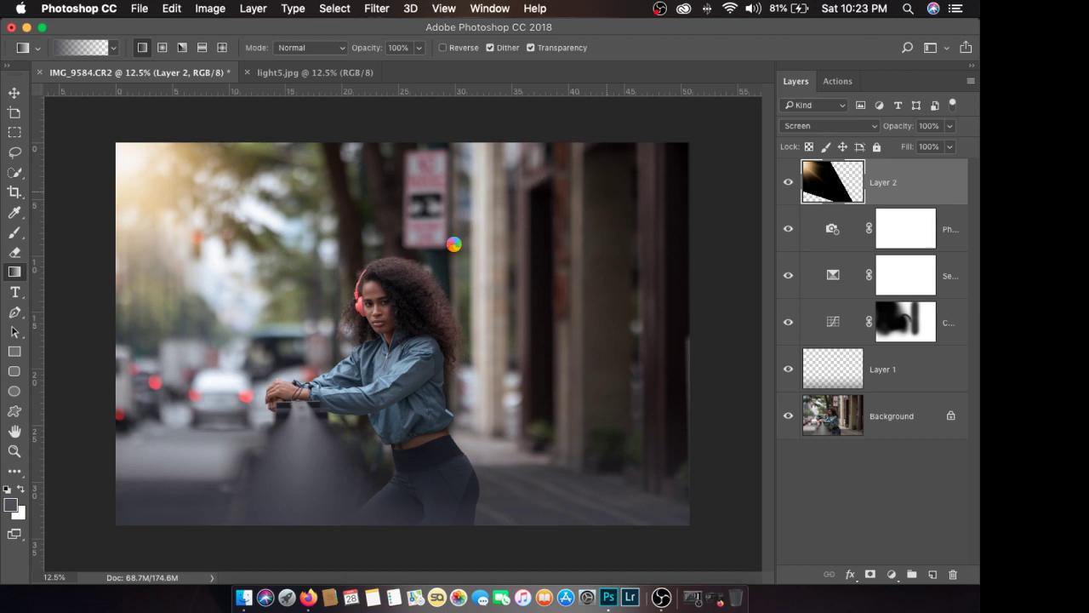
key("super+t")
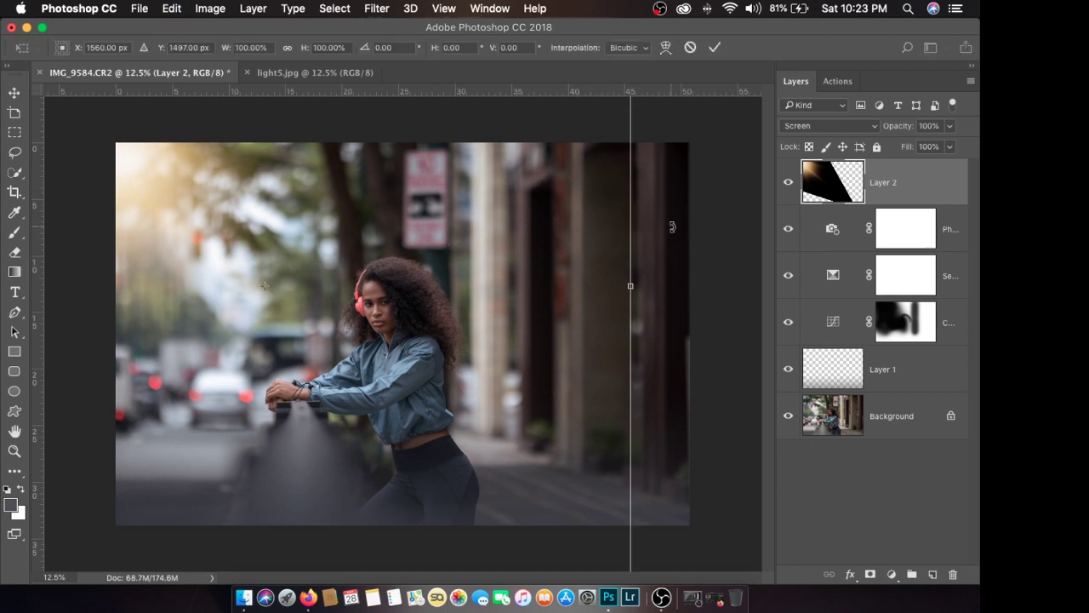
left_click_drag(558, 206, 585, 229)
left_click_drag(750, 202, 724, 215)
mouse_move(486, 187)
left_mouse_down()
mouse_move(497, 209)
mouse_move(486, 198)
left_mouse_up()
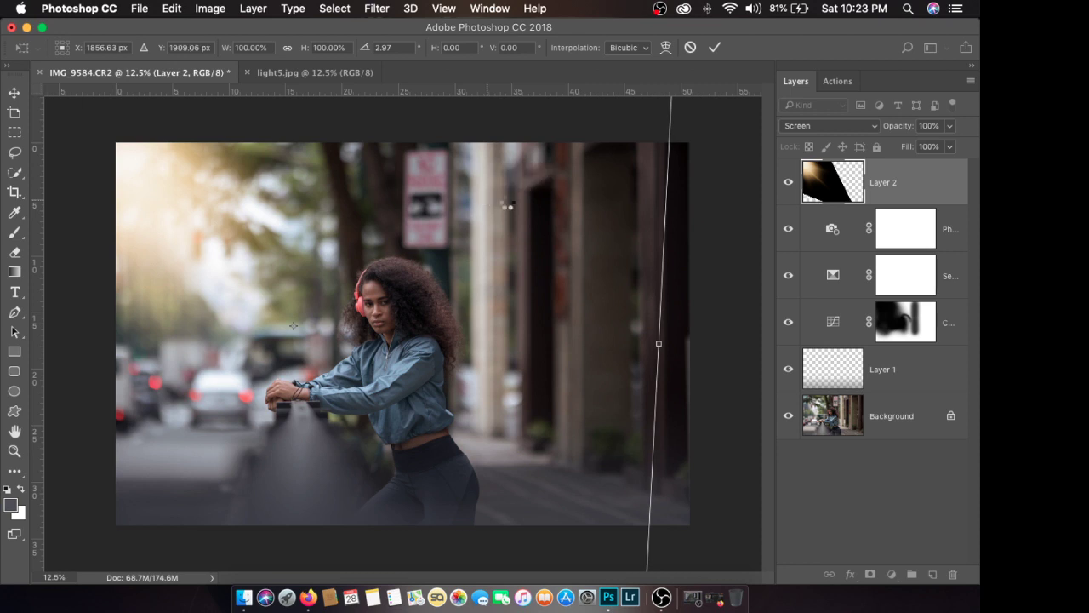
key("Return")
key("g")
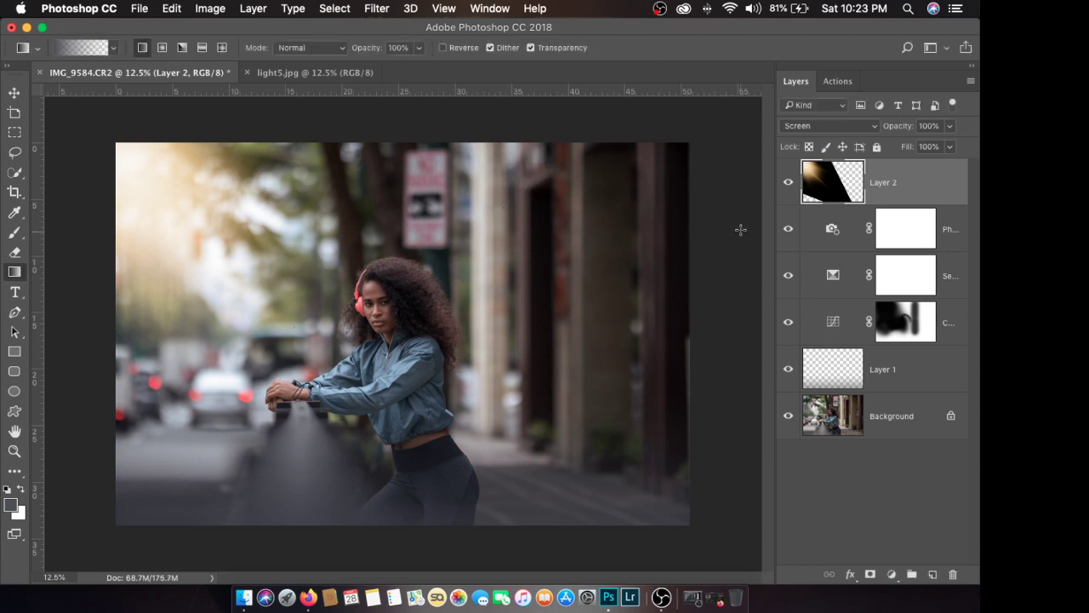
Step: Compare the photo with and without the warm light flare on Layer 2
left_click(790, 187)
left_click(790, 188)
left_click(790, 186)
left_click(789, 186)
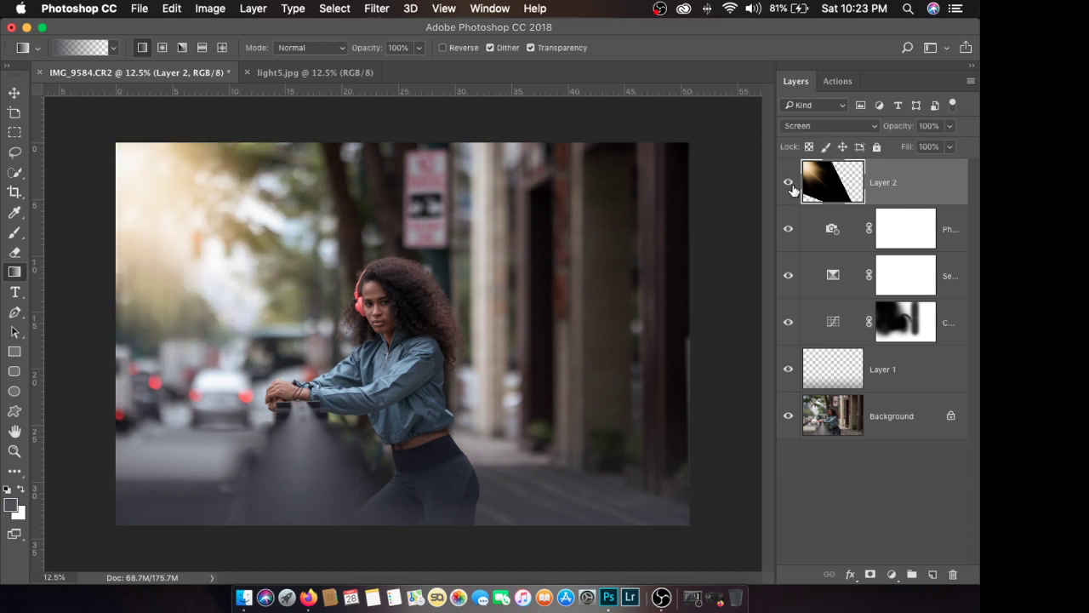
Step: Duplicate the Background layer
left_click(896, 386)
left_click(918, 186)
left_click(891, 416)
key("super+j")
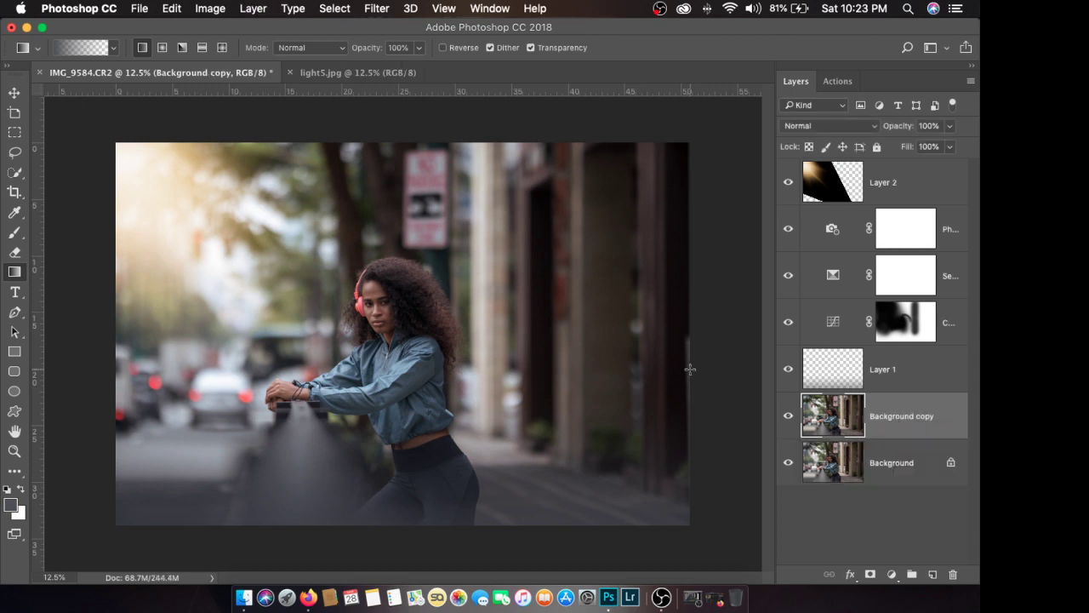
Step: Apply a Gaussian Blur with a radius of 8 pixels to the Background copy
left_click(372, 12)
mouse_move(471, 192)
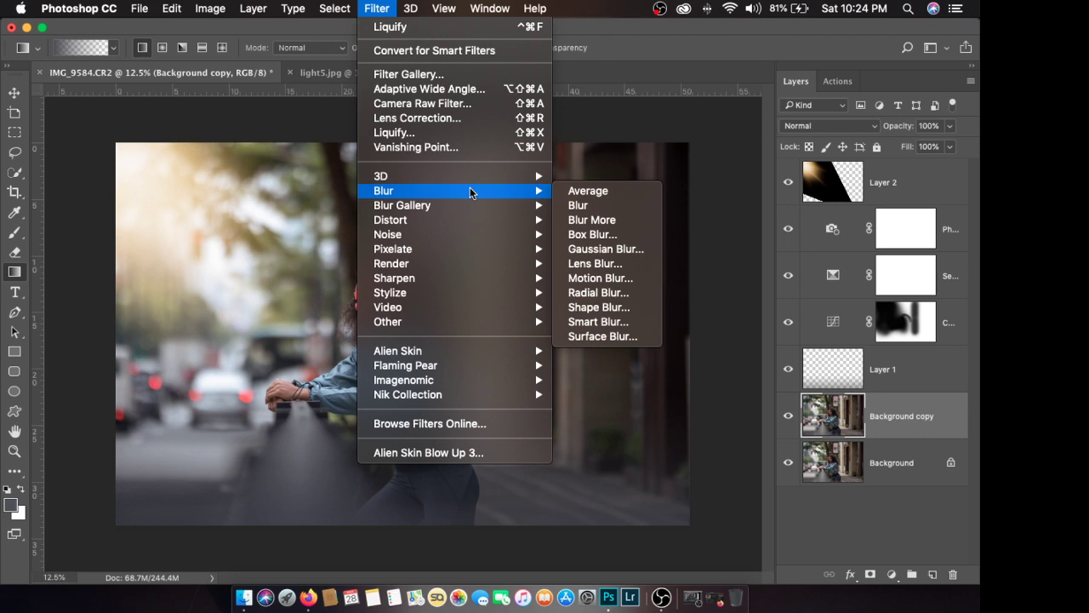
left_click(619, 249)
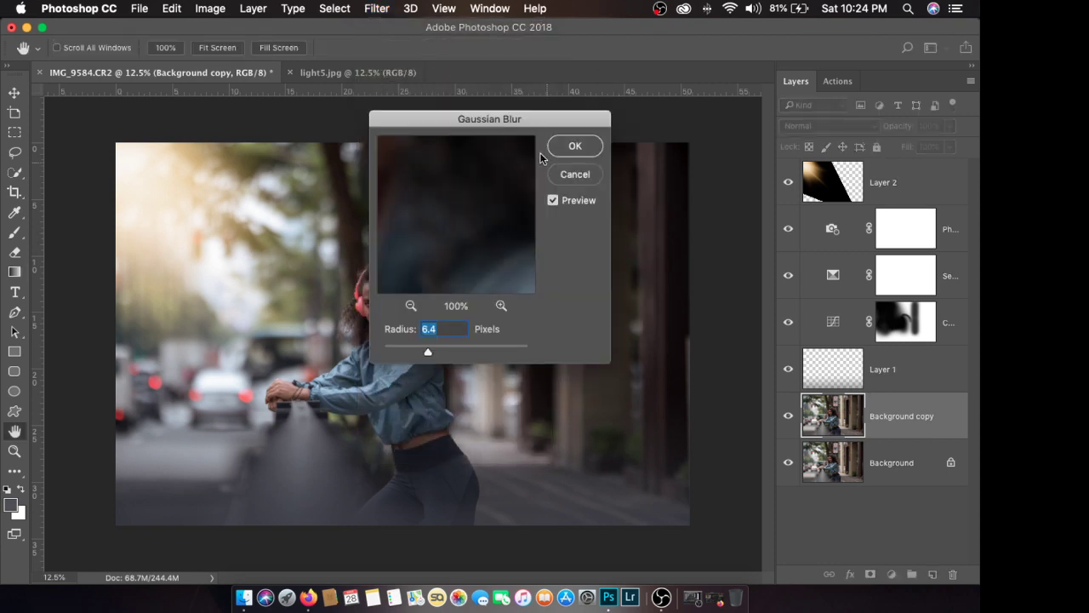
left_click_drag(511, 120, 654, 141)
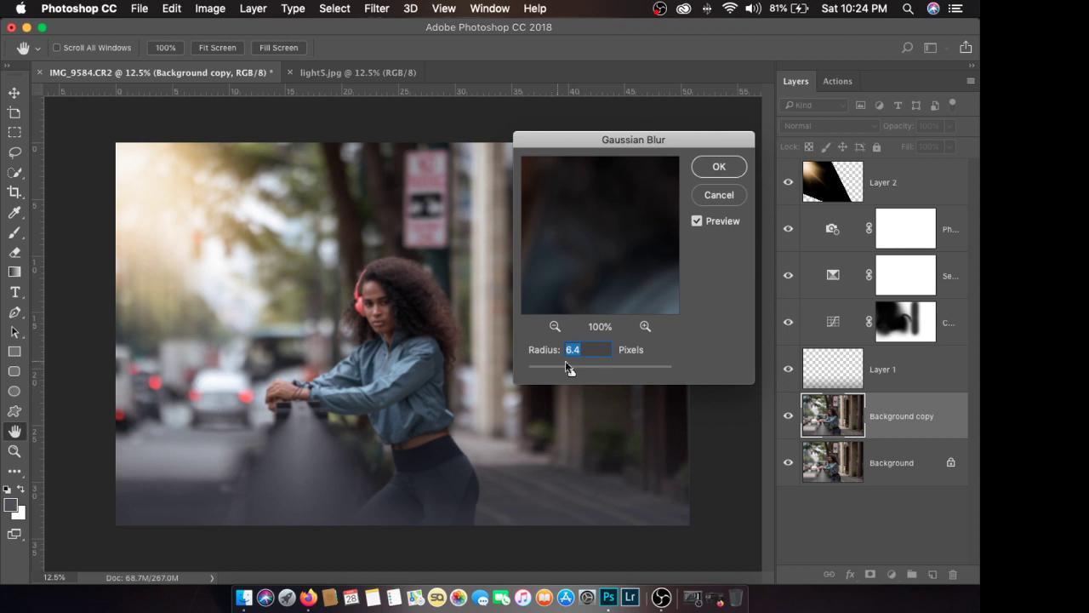
left_click_drag(572, 373, 578, 372)
left_click_drag(673, 132, 675, 143)
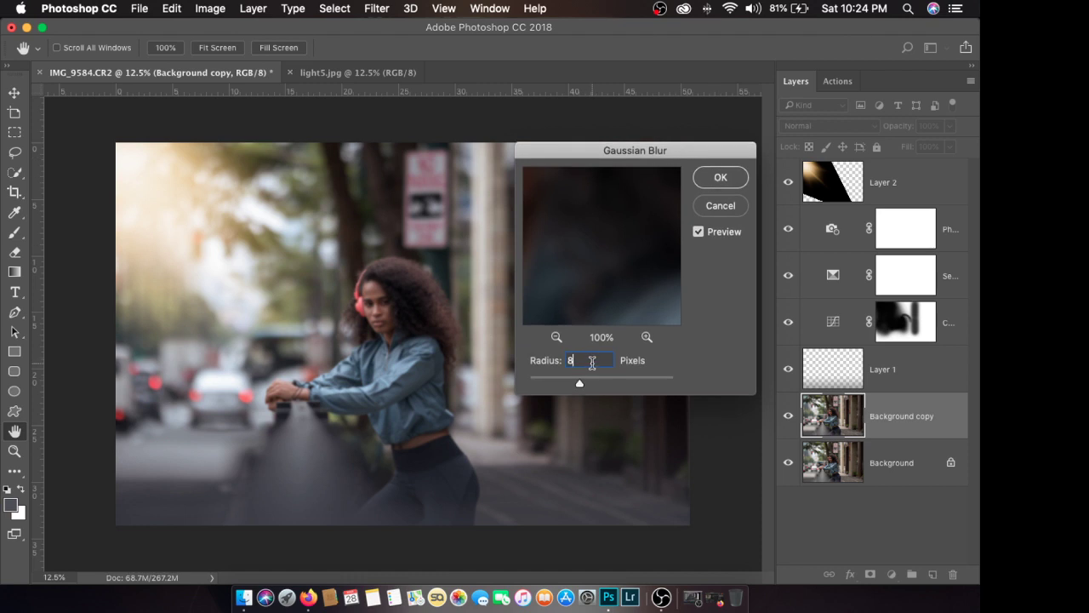
left_click(716, 182)
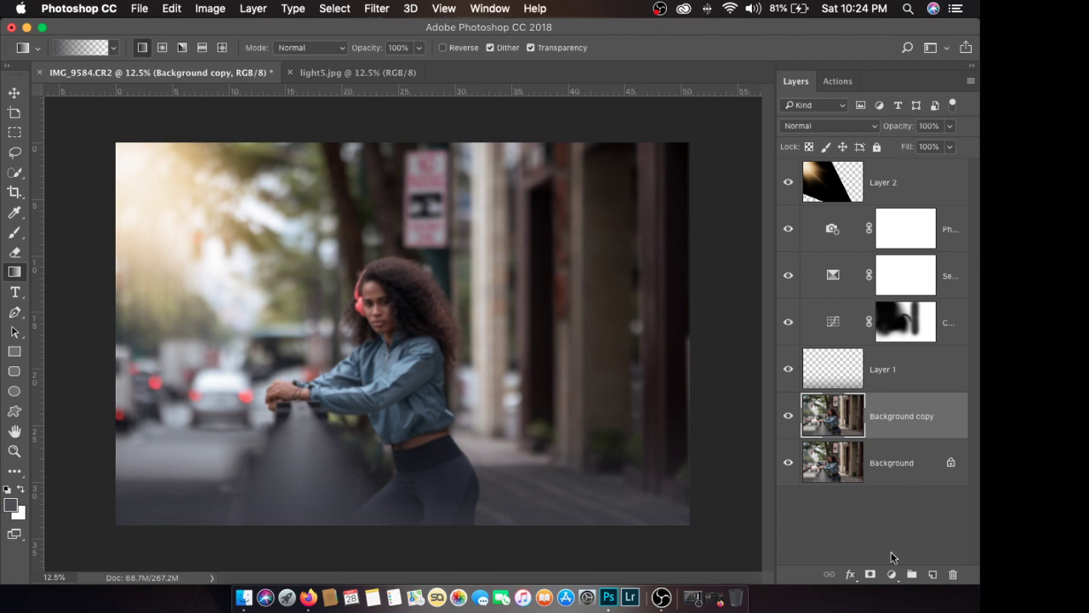
Step: Add a white layer mask to the blurred Background copy and set the brush to size 1100 at 100% opacity
left_click(869, 574)
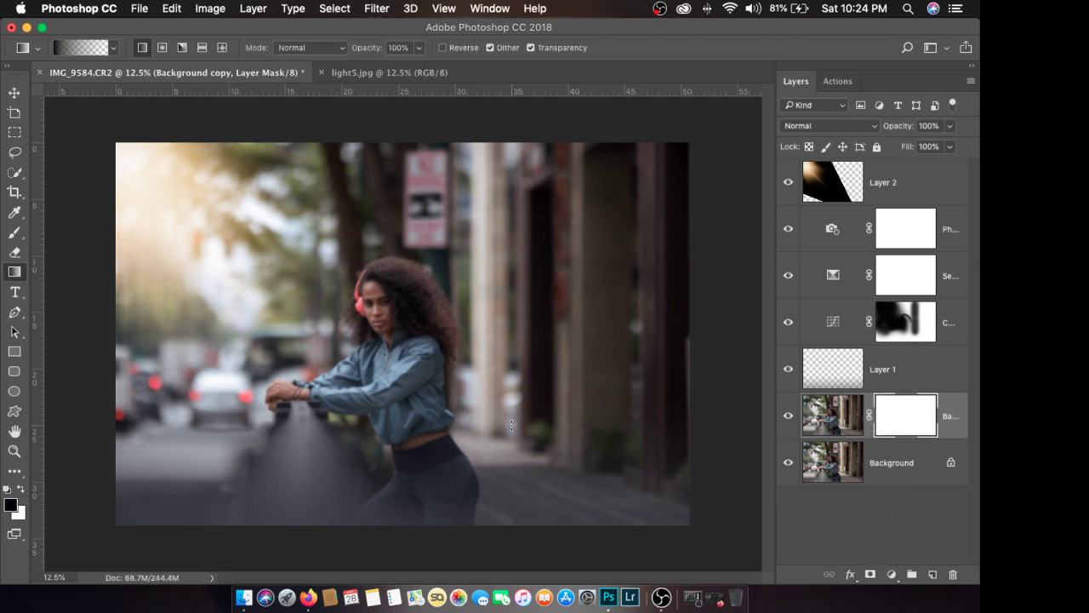
key("b")
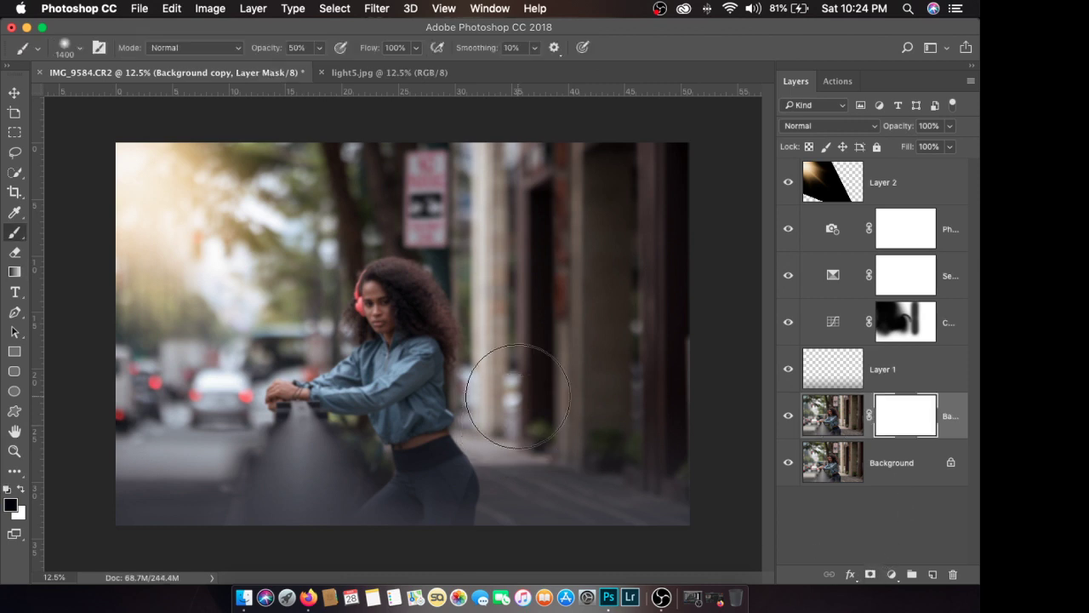
key("bracketleft")
key("bracketleft")
key("bracketleft")
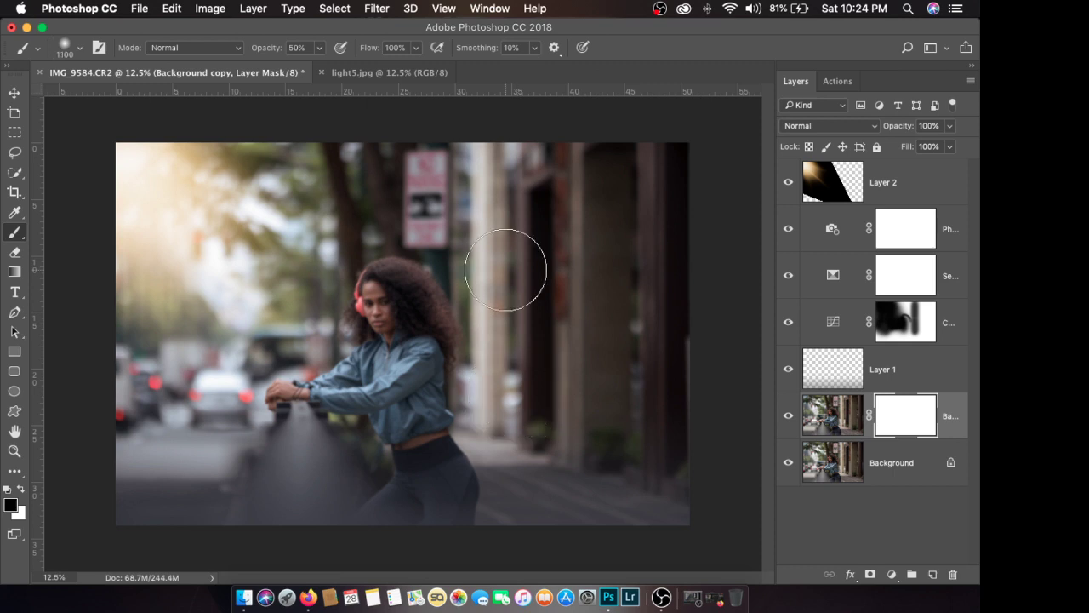
left_click(320, 49)
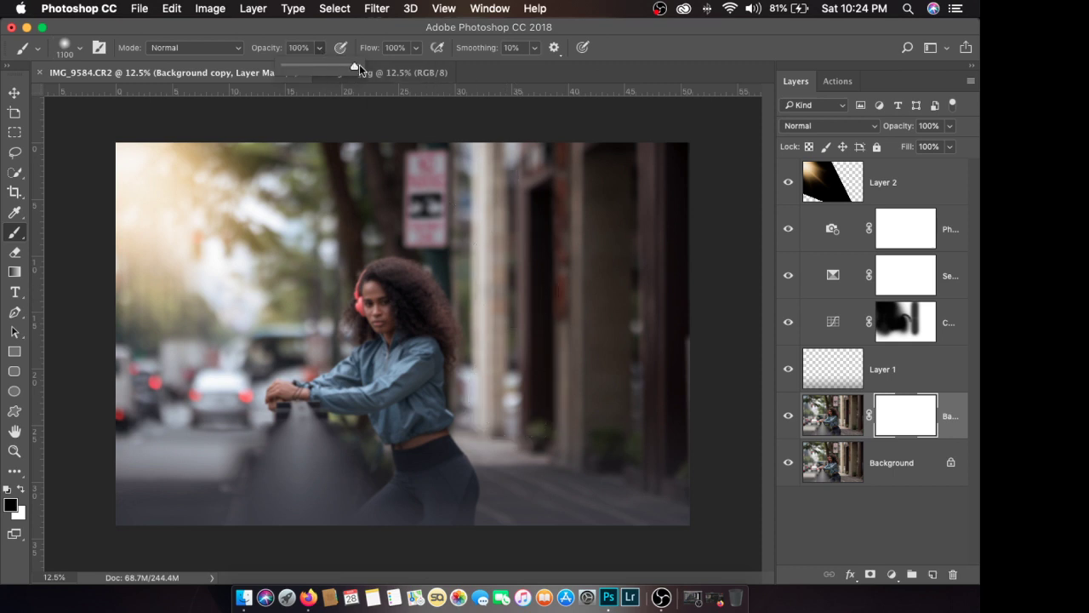
Step: Check the brush's 100% opacity and its hardness, and reduce the brush size to 1000 px
left_click(320, 71)
key("ctrl+Tab")
left_click(322, 48)
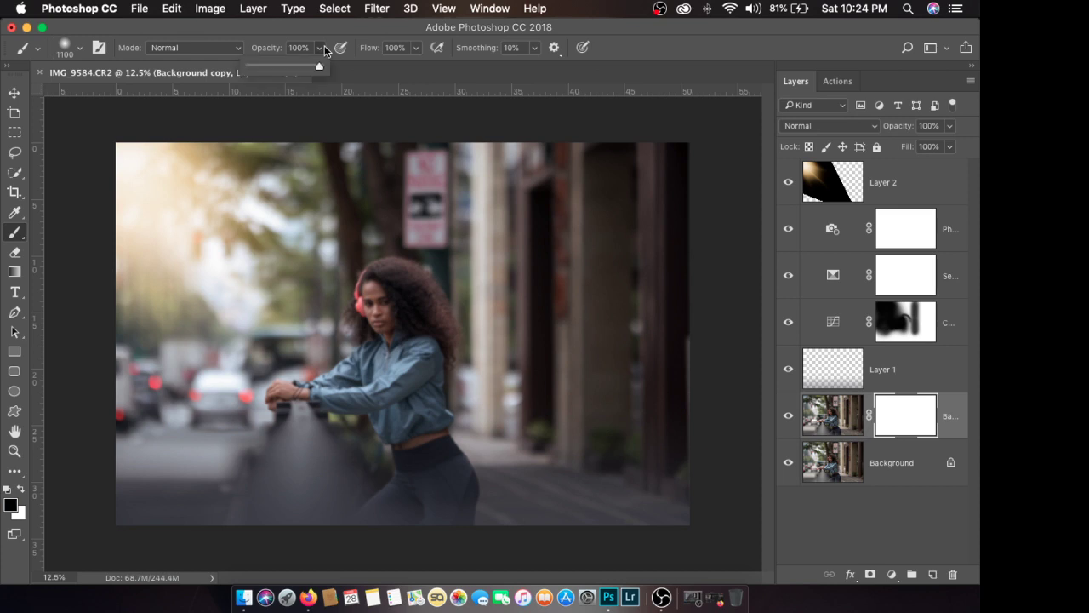
left_click(327, 66)
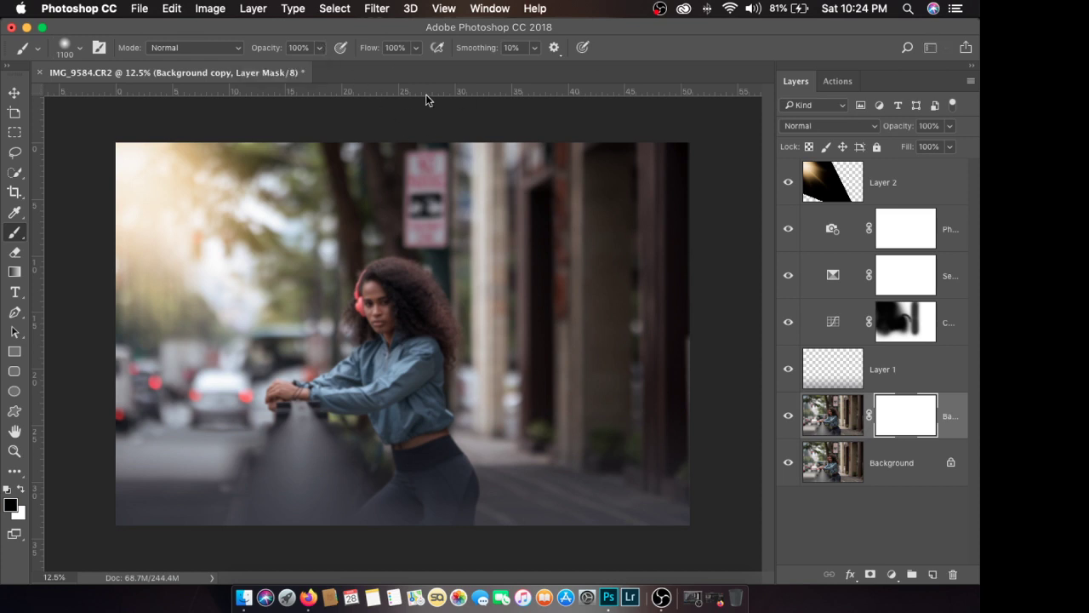
right_click(396, 326)
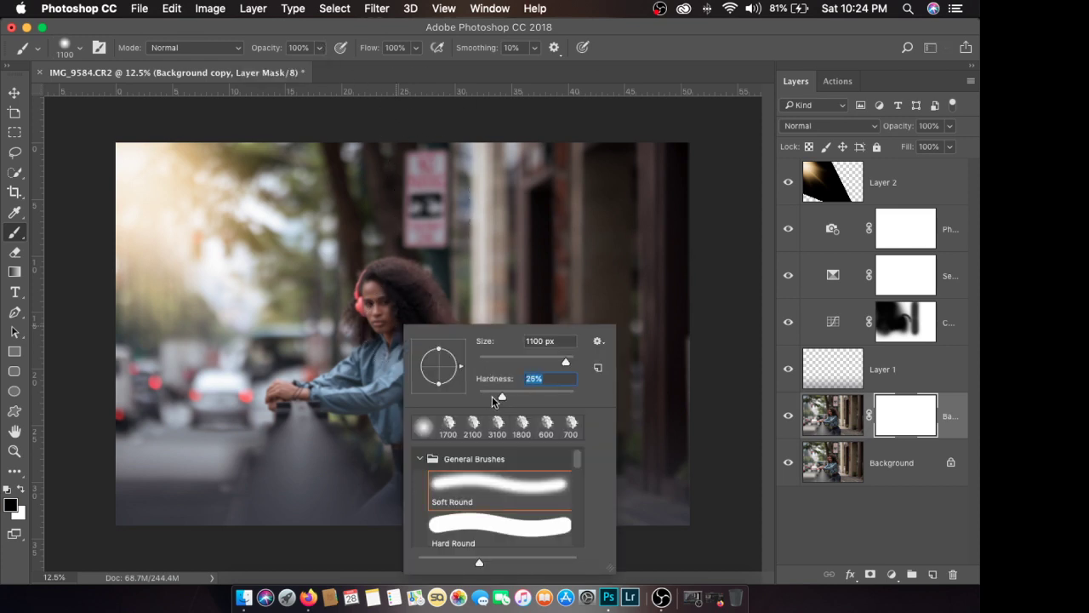
key("Return")
key("bracketleft")
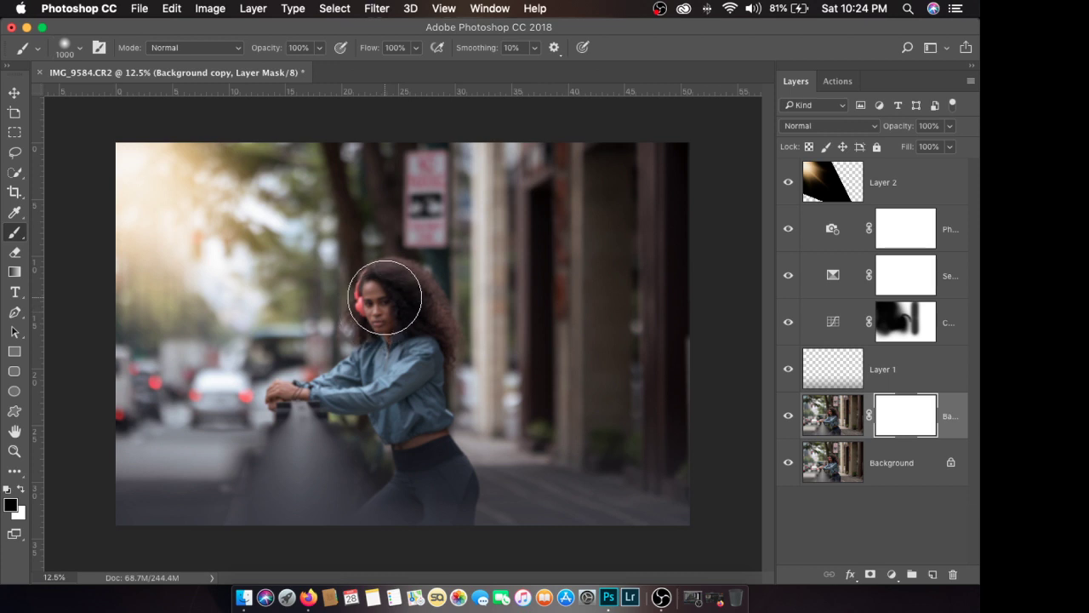
Step: Paint black over the woman's head, arms and body on the Background copy's mask, reducing the brush size to 700 px
left_click(387, 293)
mouse_move(372, 305)
left_mouse_down()
mouse_move(375, 340)
mouse_move(364, 338)
mouse_move(404, 291)
mouse_move(438, 337)
mouse_move(420, 411)
mouse_move(448, 511)
mouse_move(445, 467)
mouse_move(436, 499)
mouse_move(420, 470)
mouse_move(388, 518)
mouse_move(421, 440)
mouse_move(394, 384)
mouse_move(410, 334)
mouse_move(403, 295)
mouse_move(384, 283)
mouse_move(386, 347)
mouse_move(371, 375)
mouse_move(269, 393)
mouse_move(278, 394)
mouse_move(267, 402)
mouse_move(330, 412)
mouse_move(395, 446)
mouse_move(325, 412)
mouse_move(299, 438)
mouse_move(298, 420)
mouse_move(278, 428)
mouse_move(273, 399)
mouse_move(347, 376)
mouse_move(357, 339)
mouse_move(340, 334)
mouse_move(356, 301)
mouse_move(371, 278)
mouse_move(396, 271)
mouse_move(421, 280)
mouse_move(441, 317)
mouse_move(437, 377)
left_mouse_up()
key("bracketleft")
key("bracketleft")
key("bracketleft")
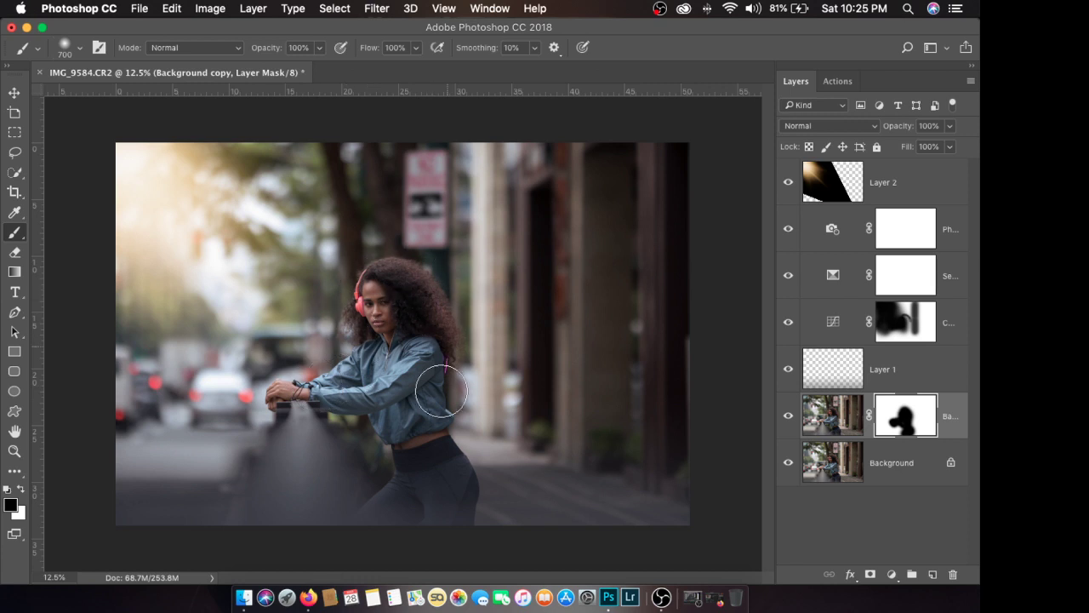
right_click(834, 503)
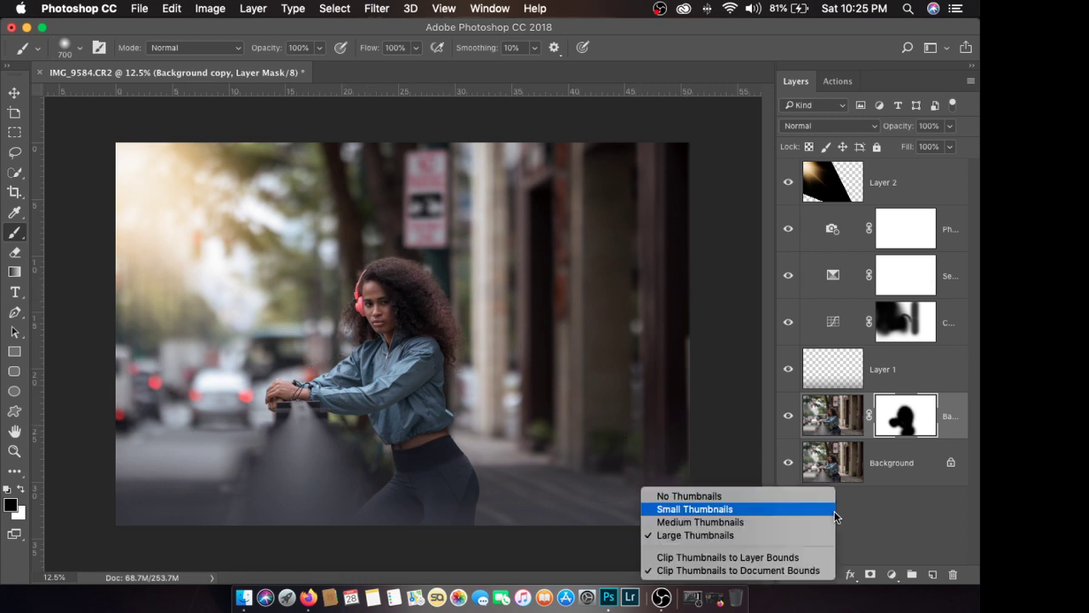
left_click(879, 531)
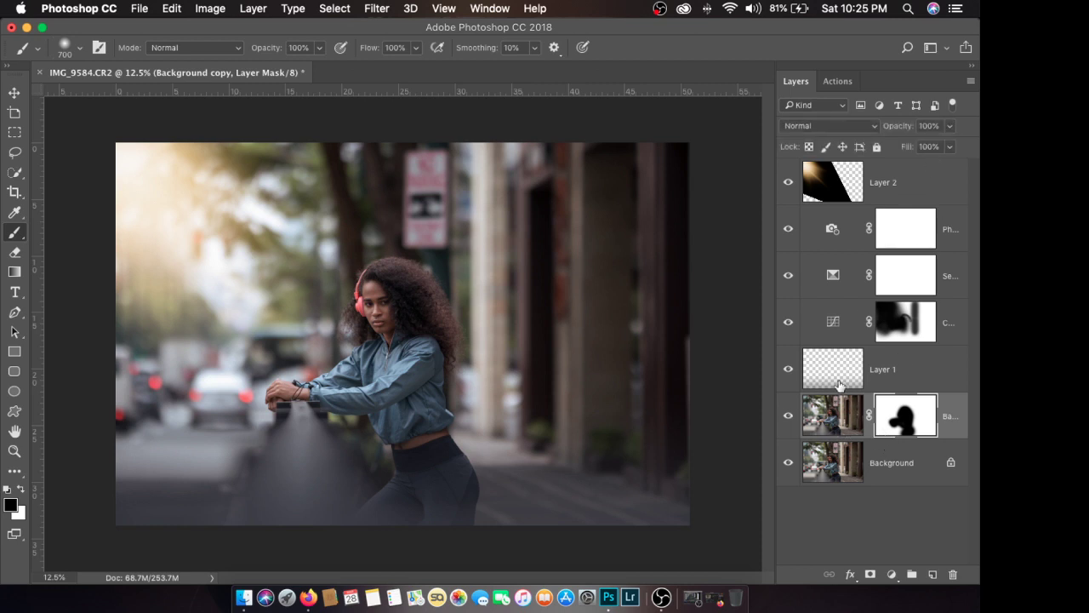
Step: Select Layer 2 and flatten the image into a single layer
left_click(890, 192)
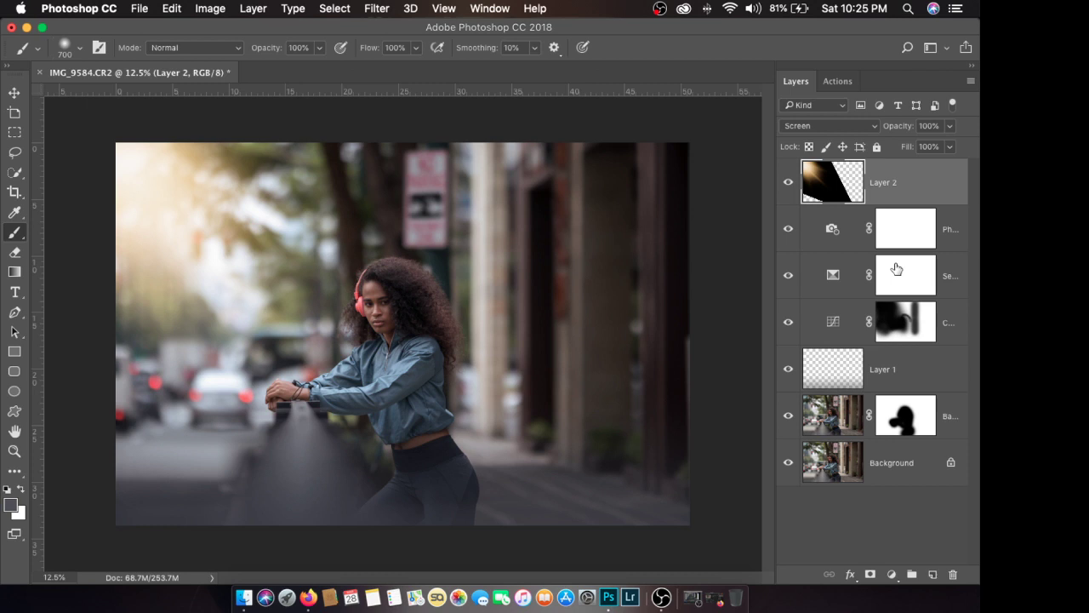
left_click(254, 9)
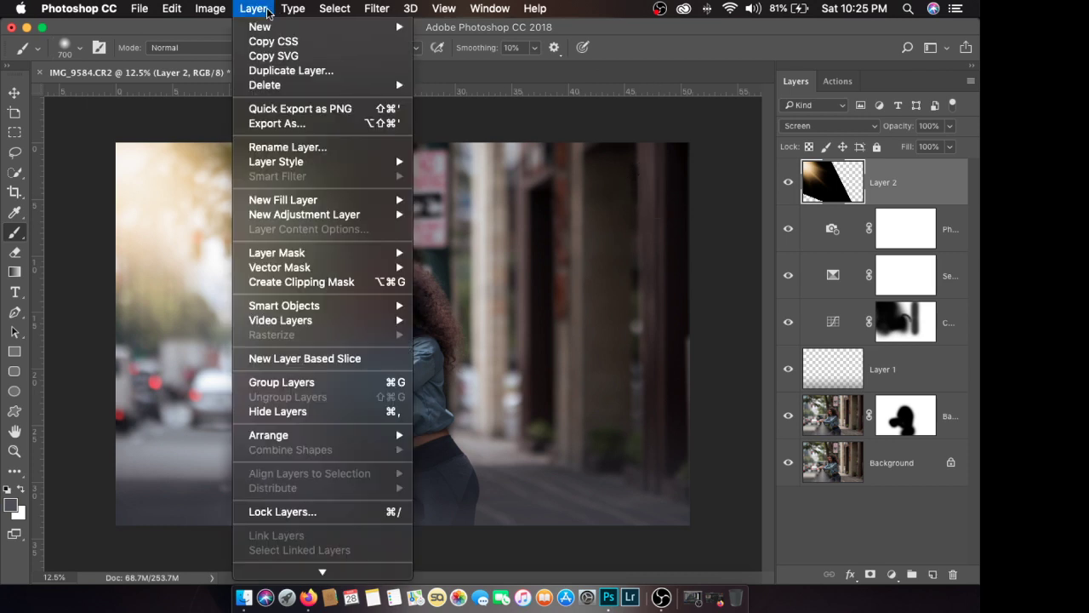
mouse_move(350, 565)
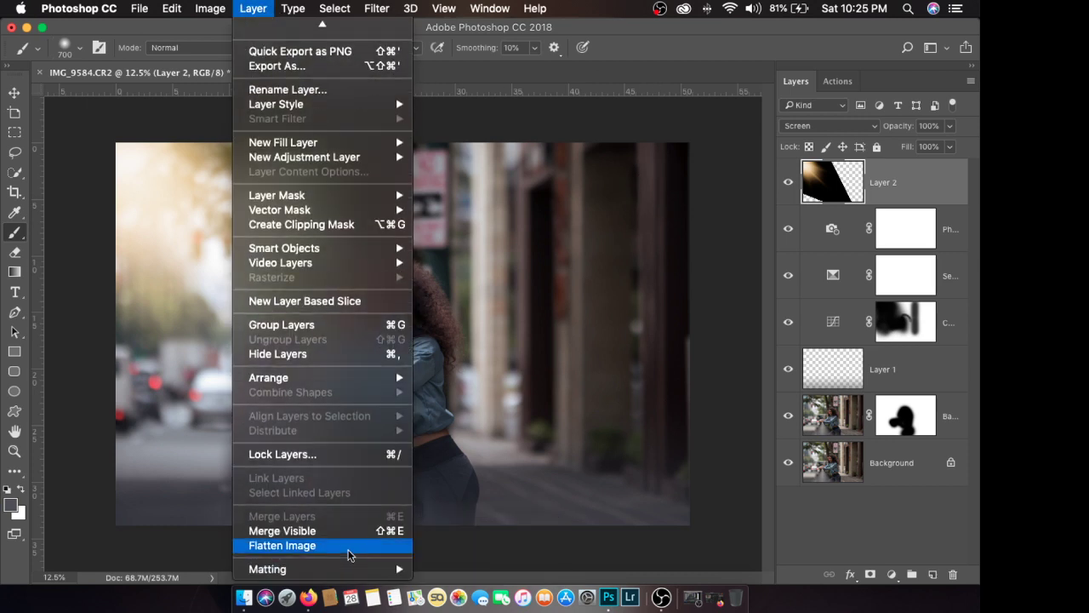
Step: Flatten all the layers into one image and duplicate the resulting background layer
left_click(349, 546)
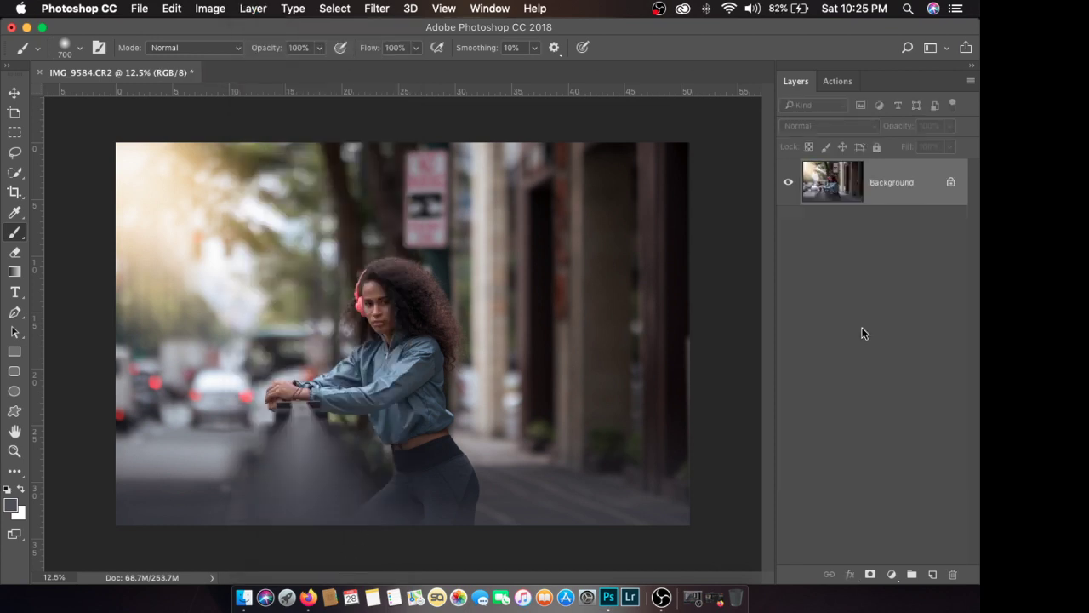
left_click_drag(880, 194, 932, 573)
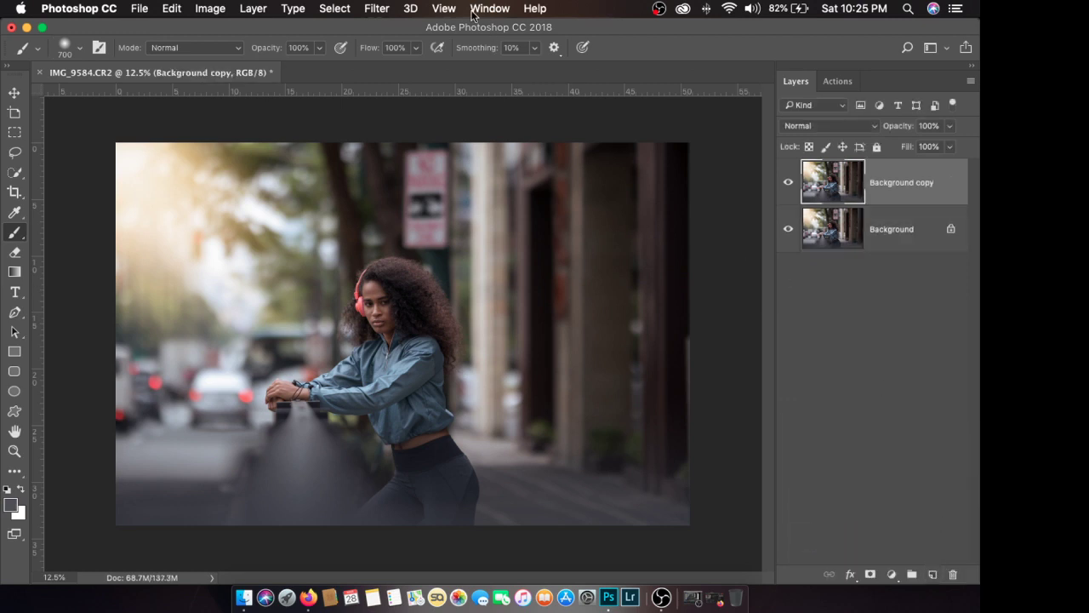
left_click(377, 8)
mouse_move(496, 280)
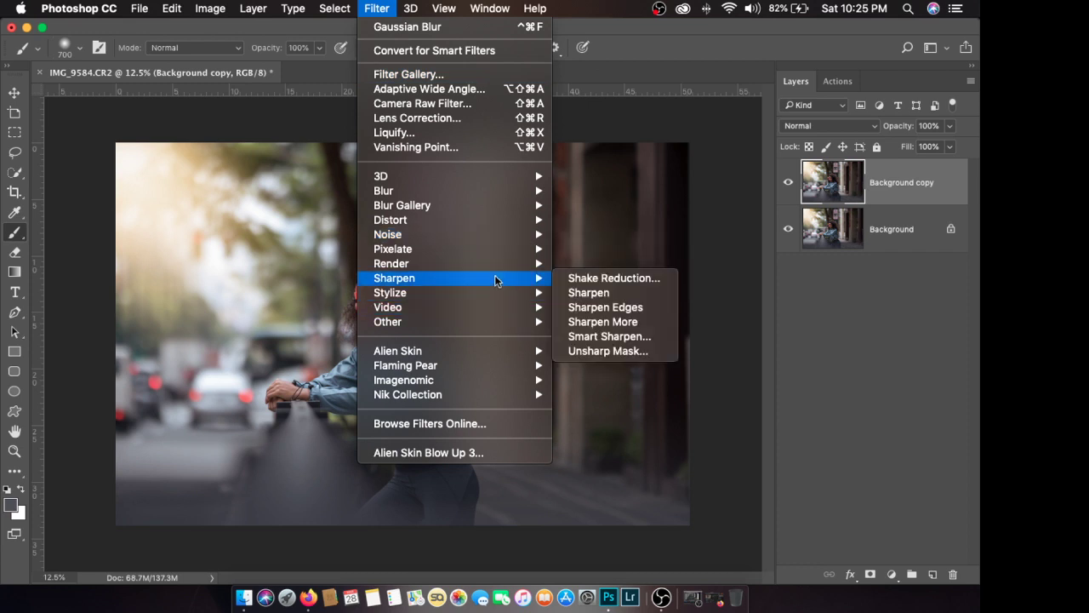
left_click(619, 350)
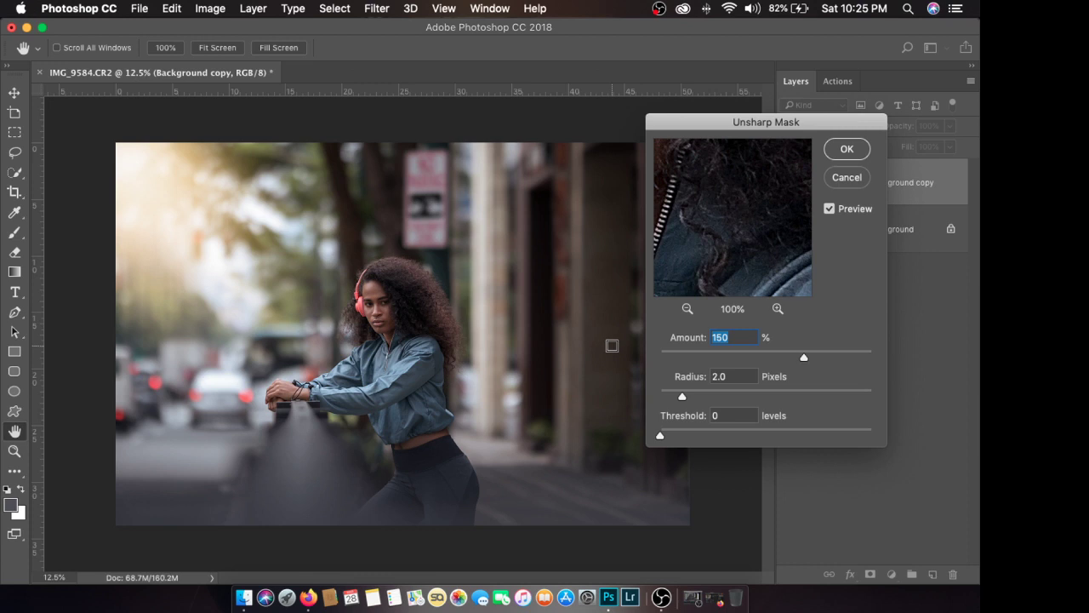
left_click(850, 177)
key("b")
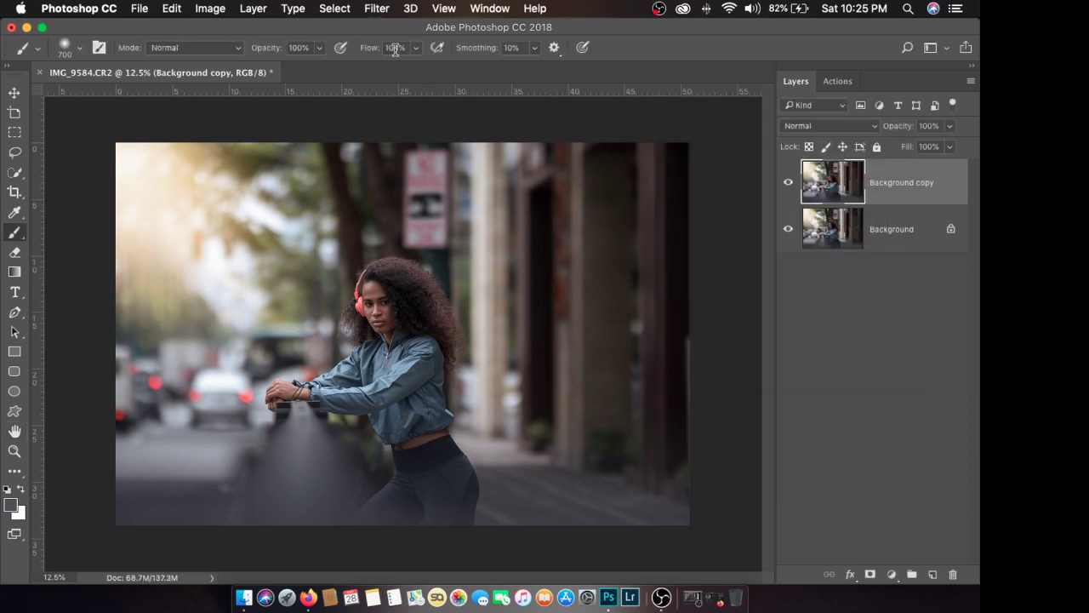
Step: Apply Oil Paint to the copy with Stylization 10.0, Cleanliness 10.0, Scale 0.1 and Bristle Detail 0.0, and lower the layer opacity to 40%
left_click(375, 10)
mouse_move(439, 292)
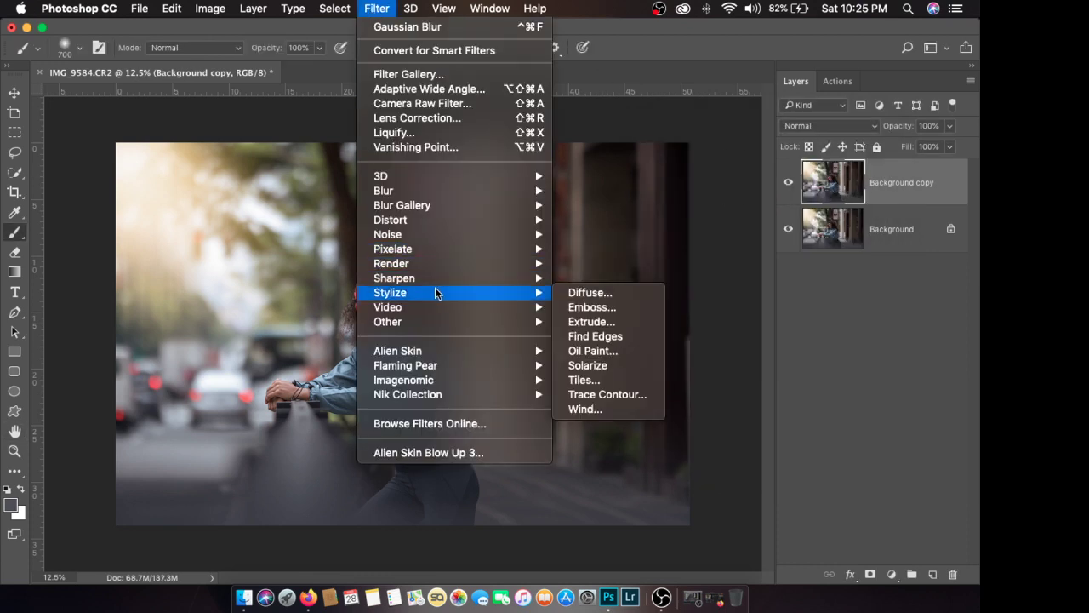
left_click(604, 351)
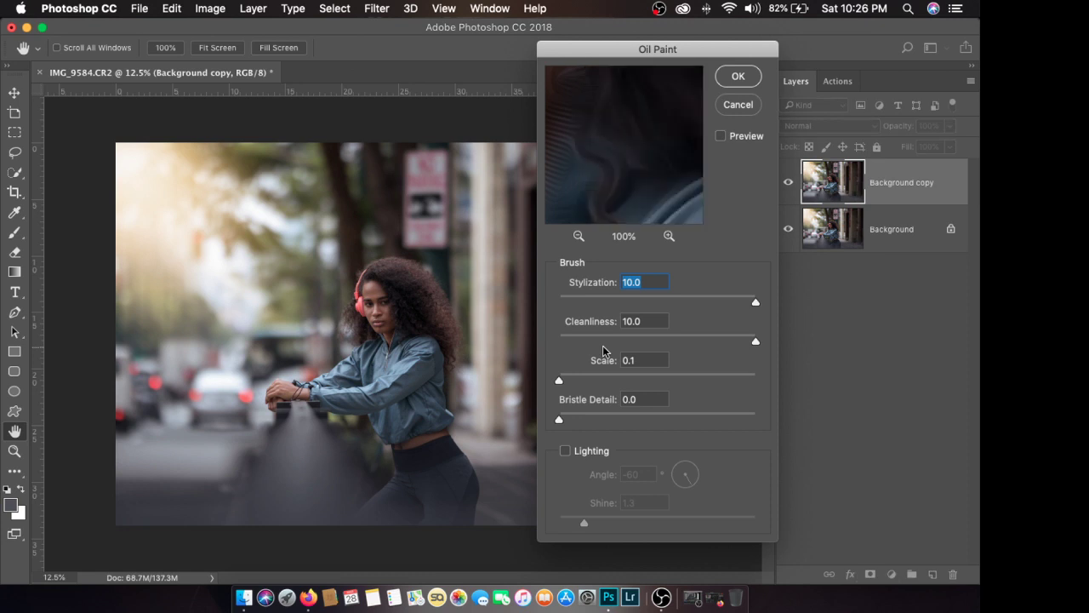
left_click(741, 76)
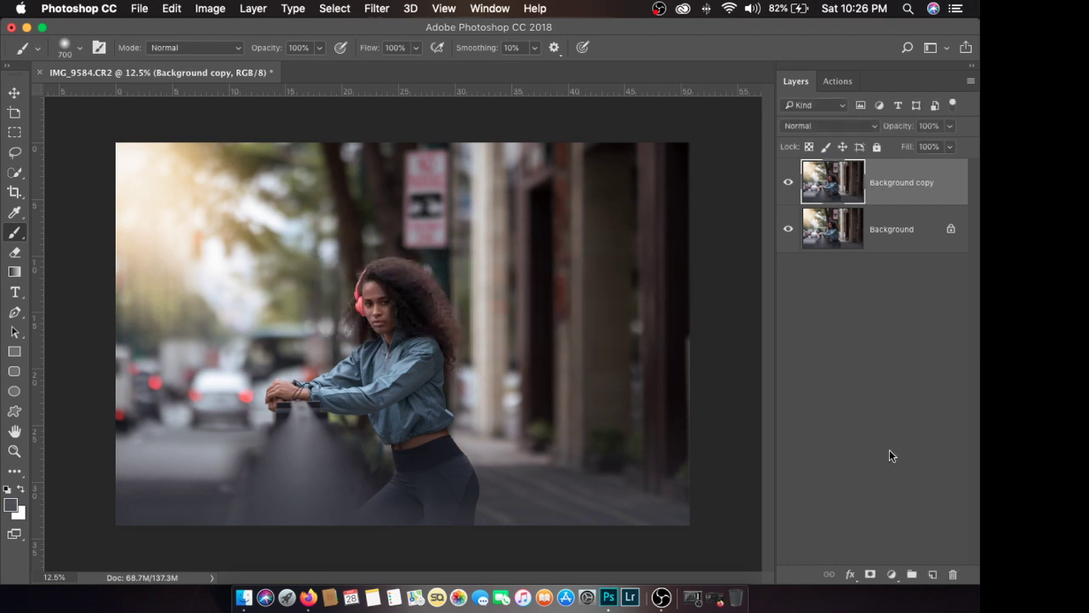
left_click(949, 127)
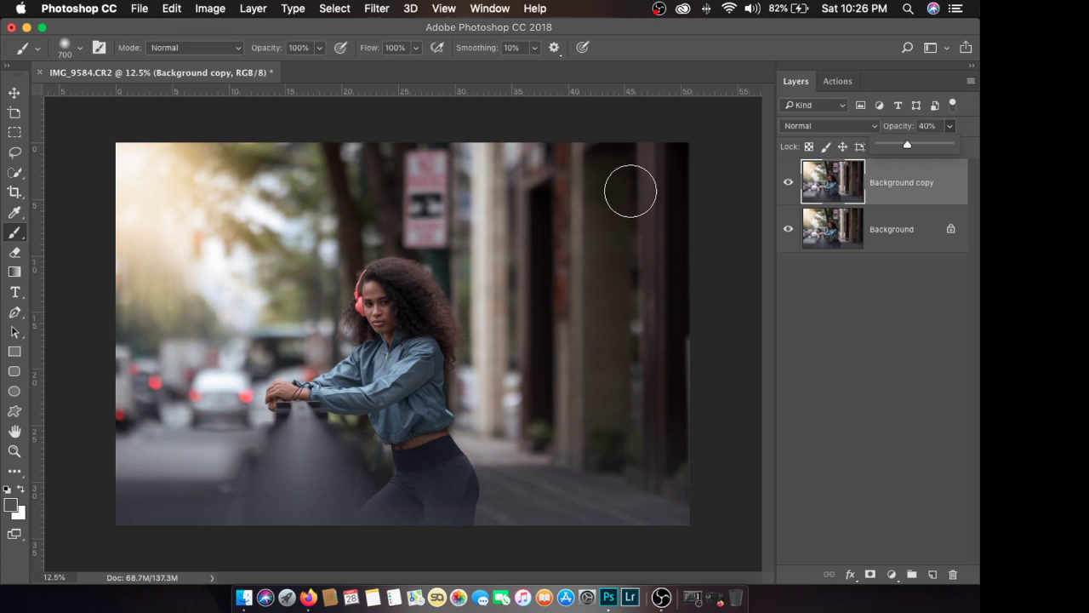
Step: Add a layer mask to the oil-painted copy and paint black over the woman's hair, face, arms and body
key("super+equal")
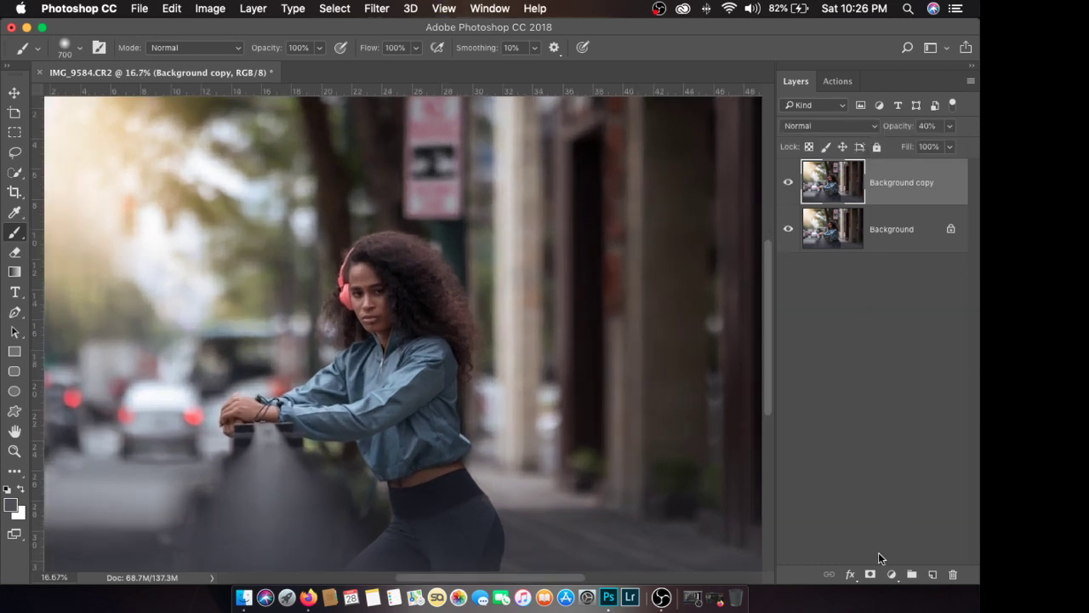
left_click(870, 574)
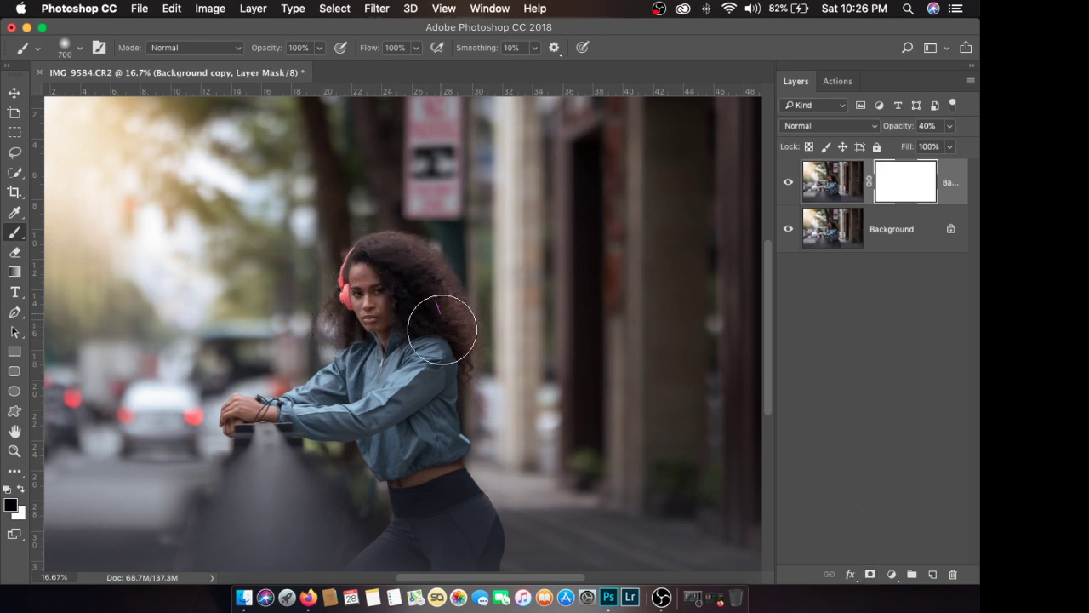
left_click_drag(243, 410, 248, 421)
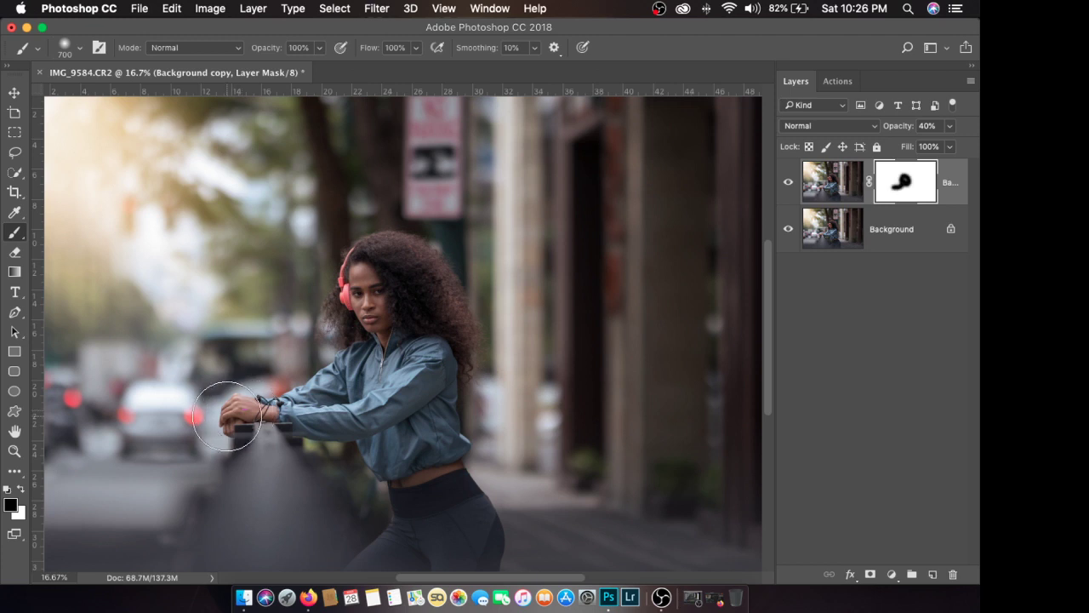
left_click_drag(426, 401, 413, 462)
left_click_drag(369, 305, 425, 299)
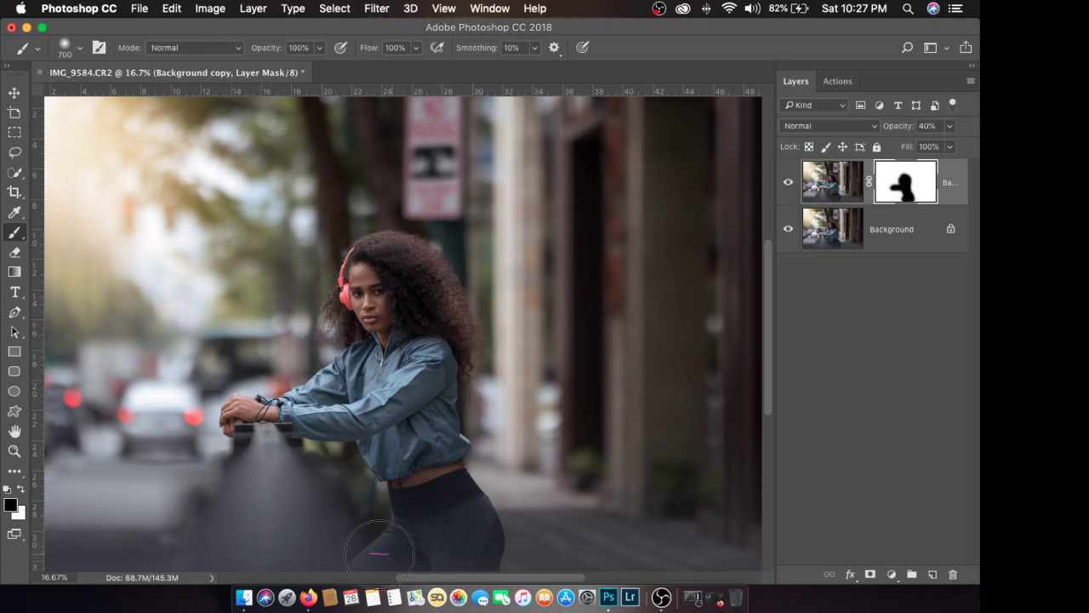
scroll(396, 357, "up", 2)
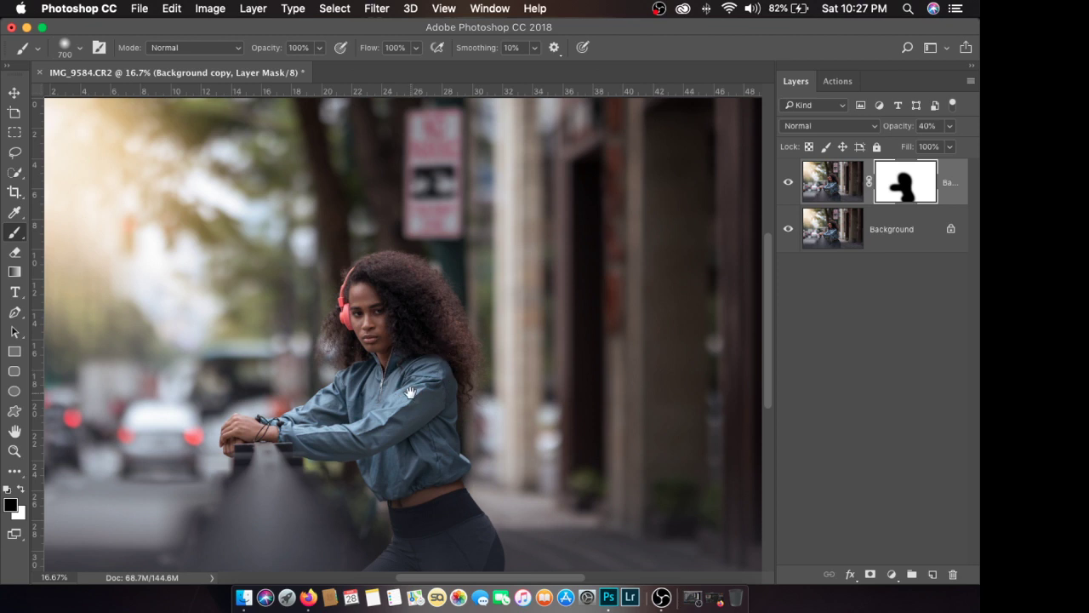
scroll(417, 369, "down", 5)
key("super+minus")
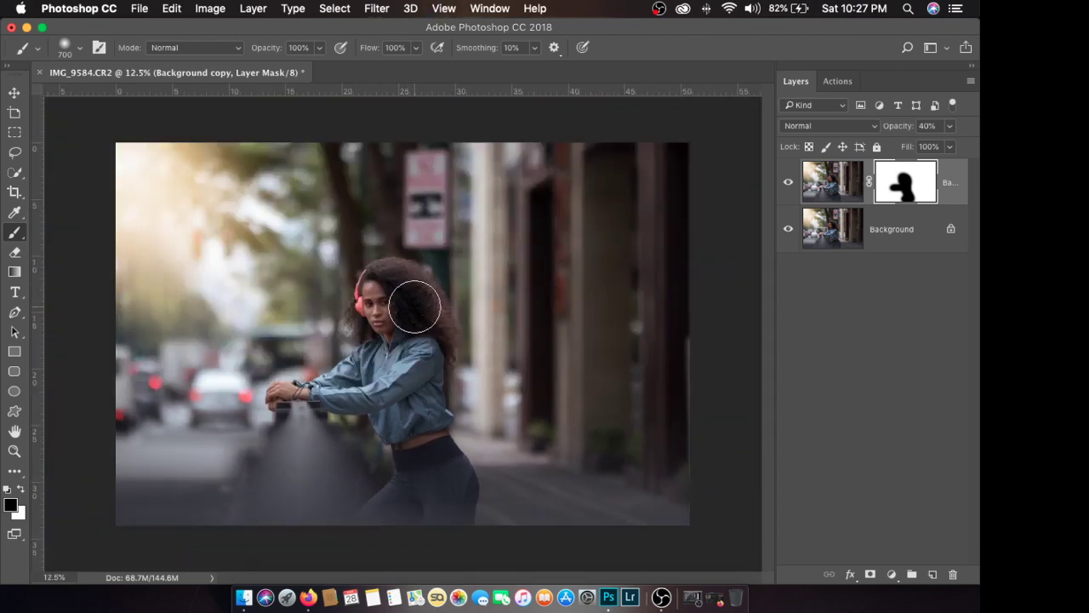
Step: Flatten the masked oil-paint layer into the image and make a new copy of the background layer
key("super+e")
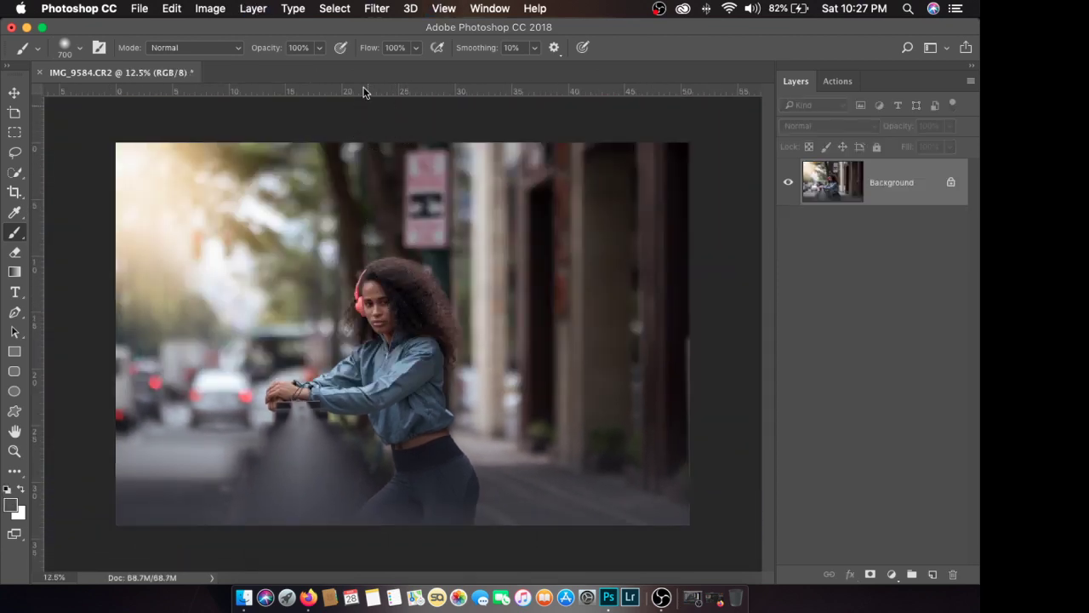
key("super+z")
left_click(253, 8)
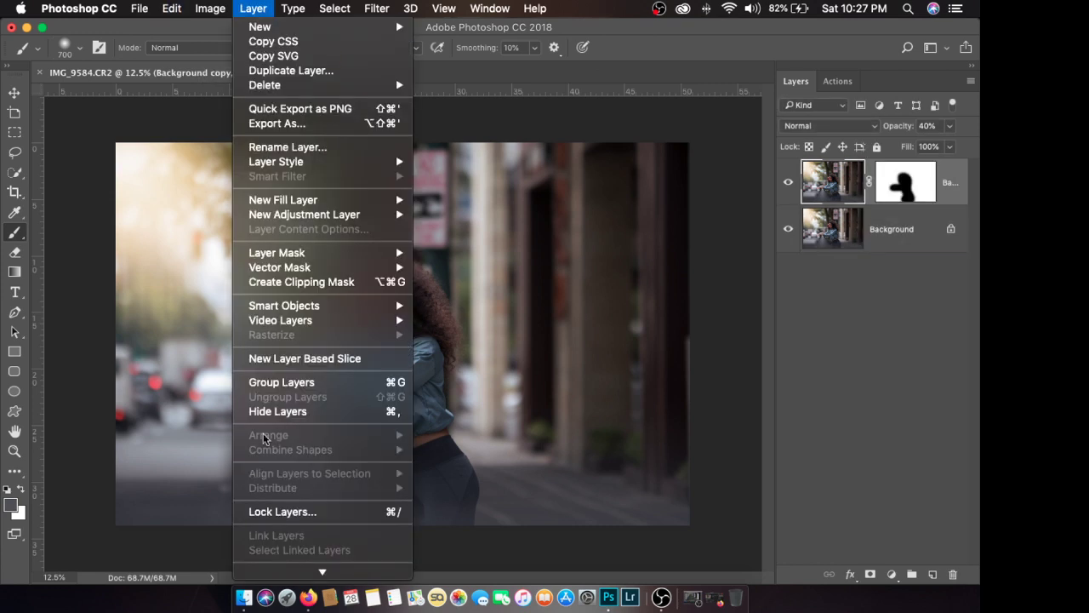
left_click(281, 544)
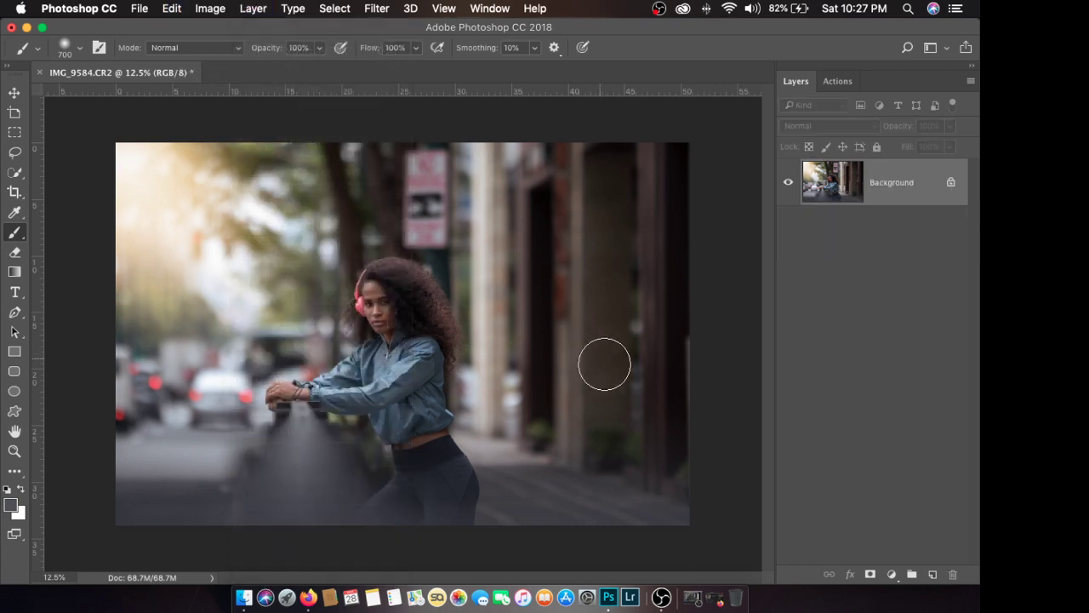
left_click_drag(860, 189, 933, 576)
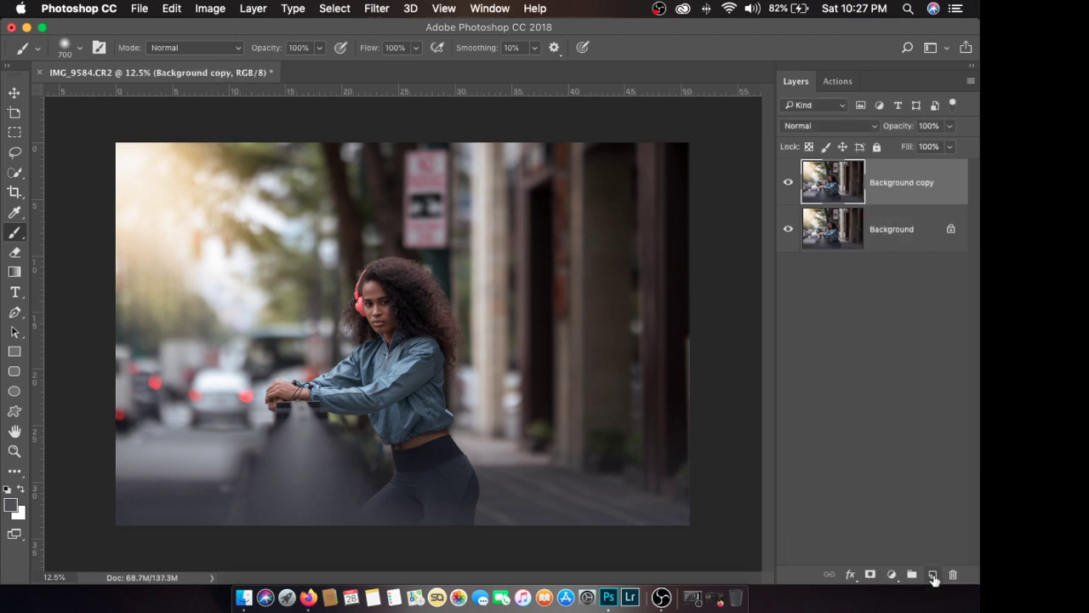
Step: Sharpen the background copy with Unsharp Mask at Amount 150%, Radius 2.0 pixels and Threshold 0
left_click(377, 9)
mouse_move(515, 276)
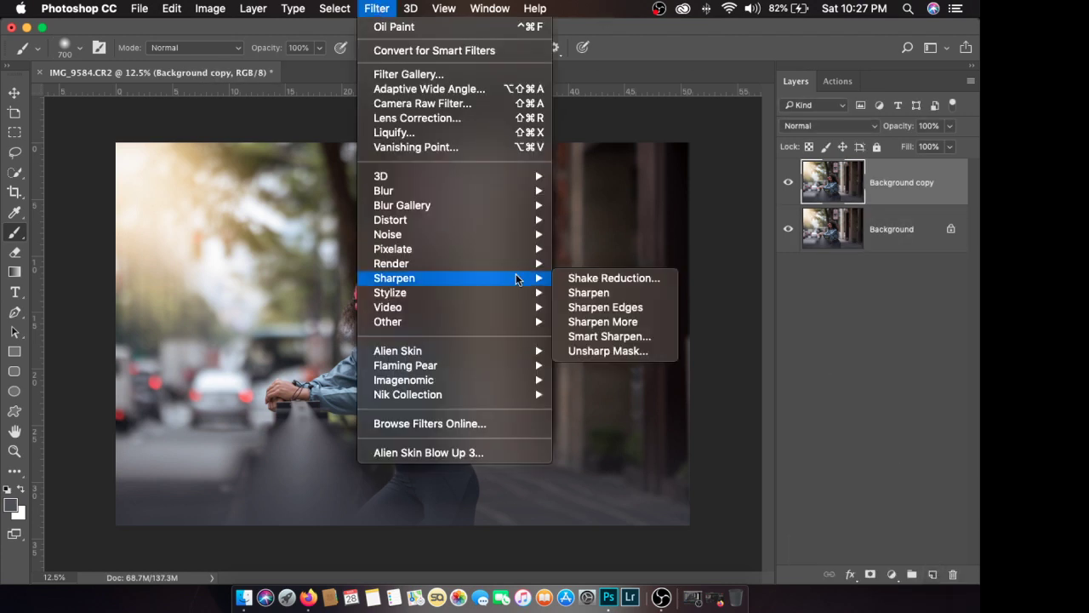
left_click(608, 351)
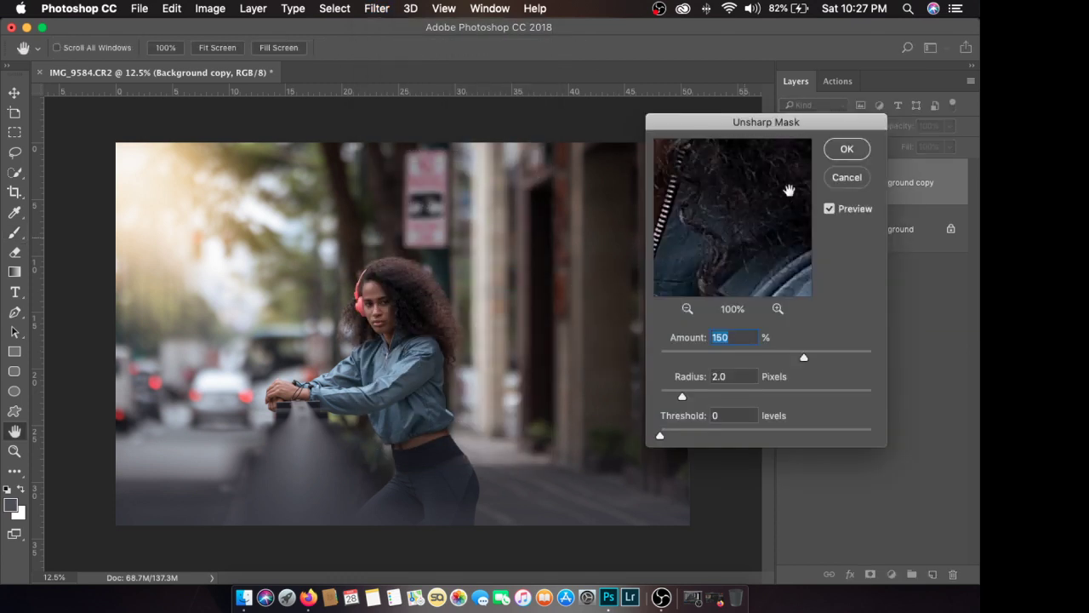
left_click(846, 149)
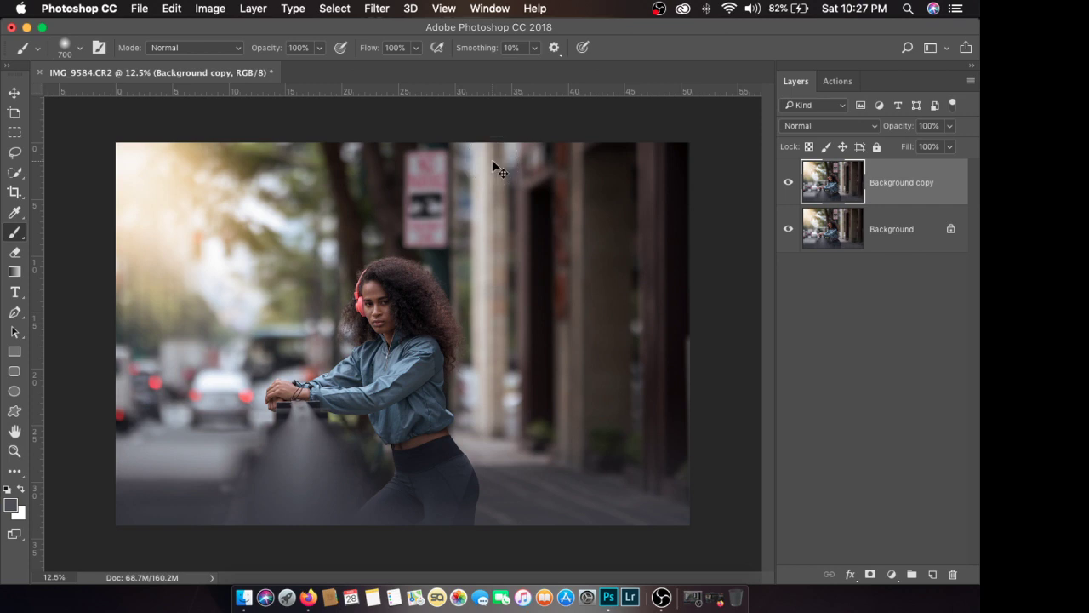
Step: Lower the sharpened layer's opacity to 71%, compare it with the original, and merge it down into the background
key("super+plus")
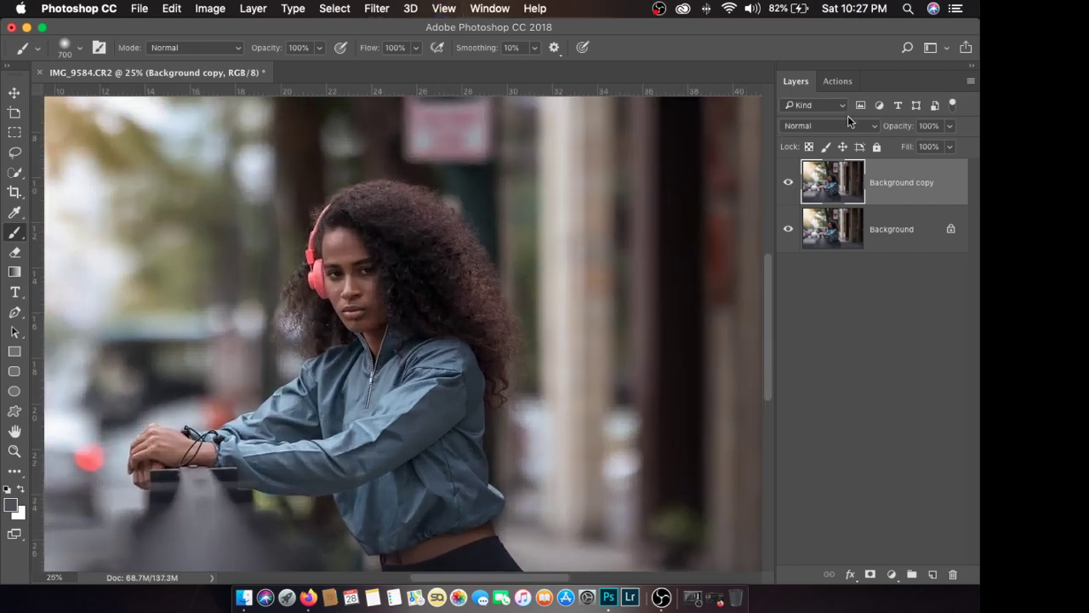
left_click(949, 130)
left_click_drag(942, 143, 935, 146)
left_click(781, 188)
left_click(781, 188)
key("super+minus")
key("super+plus")
key("super+plus")
key("super+minus")
key("super+minus")
key("super+plus")
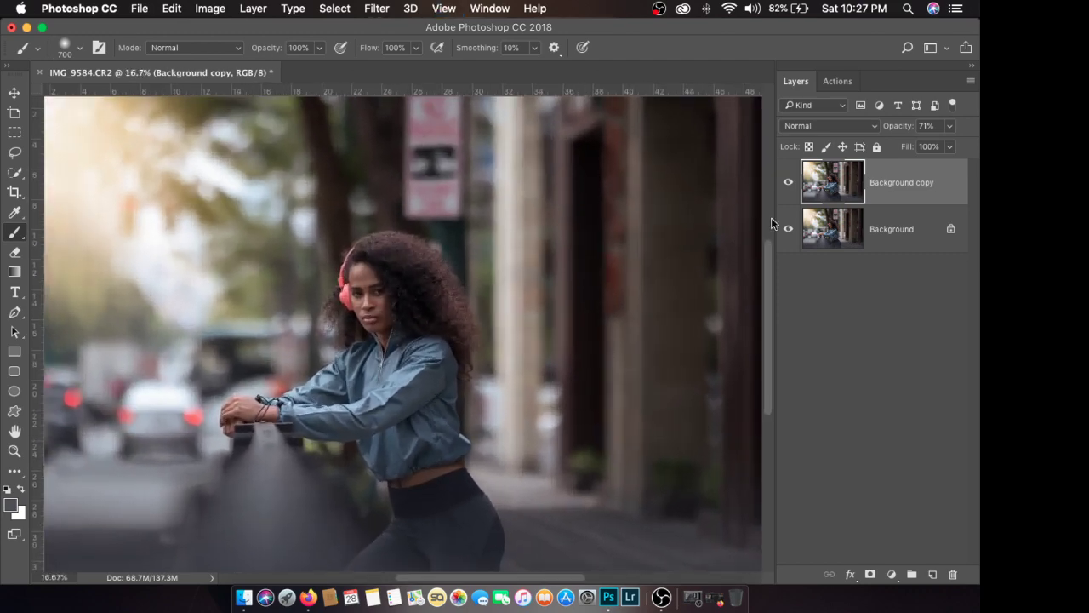
key("super+e")
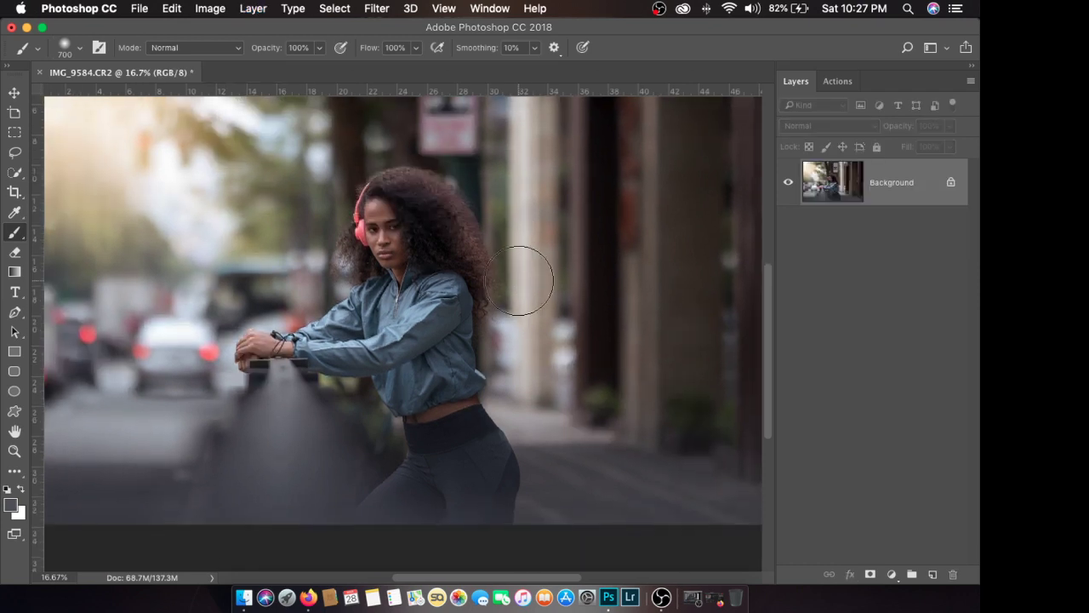
key("super+minus")
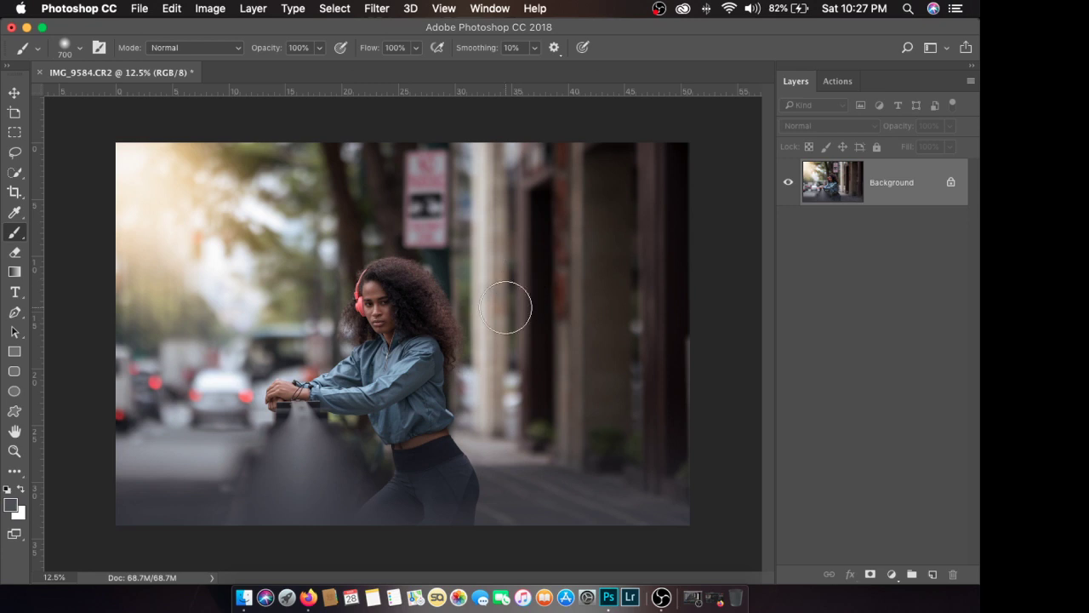
Step: Set the Lasso tool's feather to 100 px and duplicate the background layer
key("l")
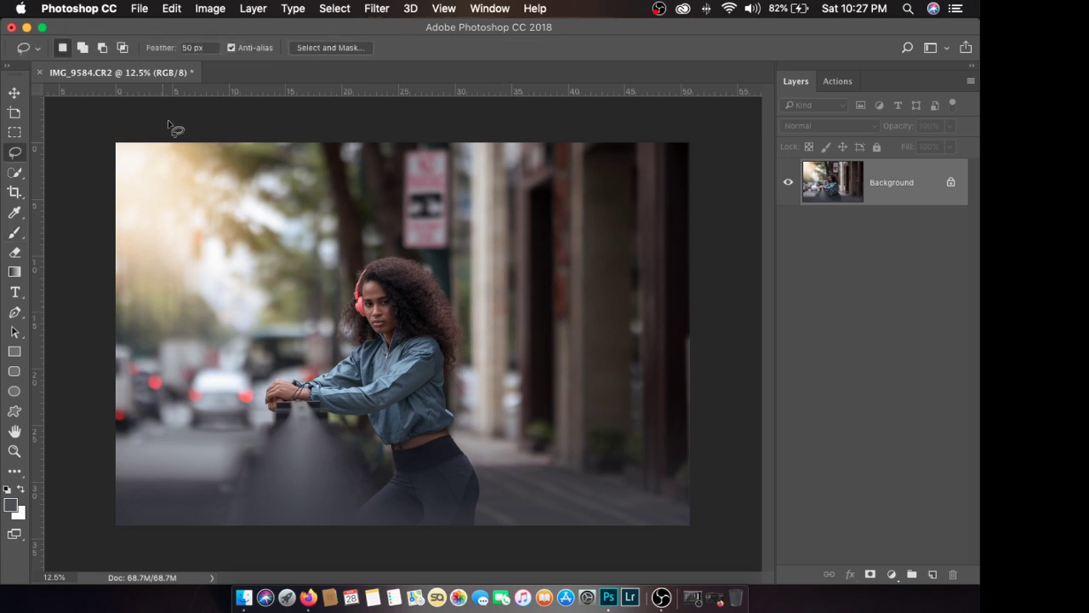
left_click(179, 47)
type("100")
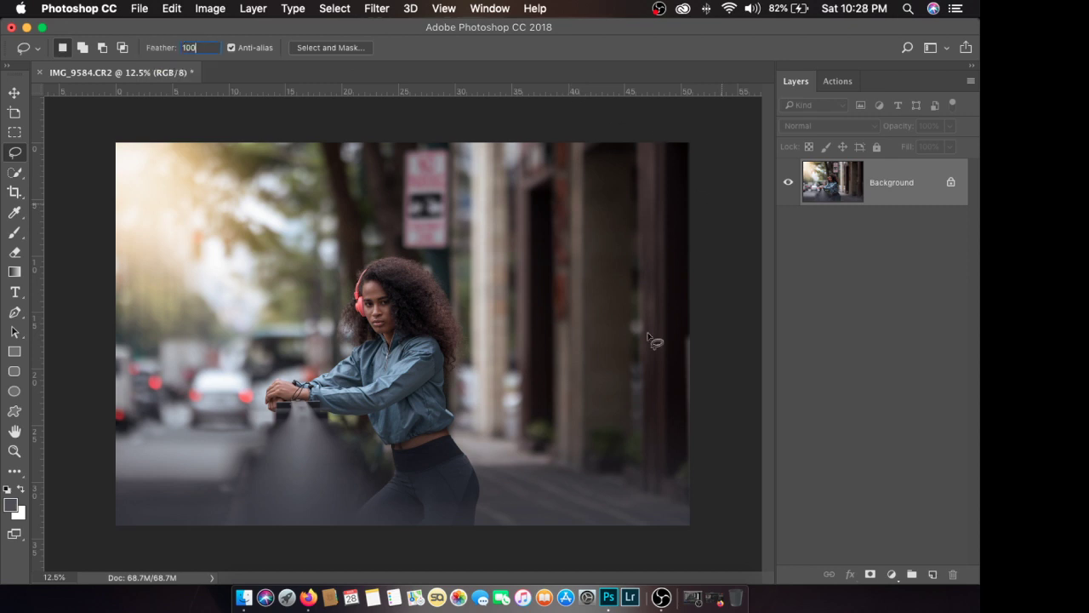
left_click_drag(864, 198, 934, 564)
left_click_drag(862, 201, 932, 577)
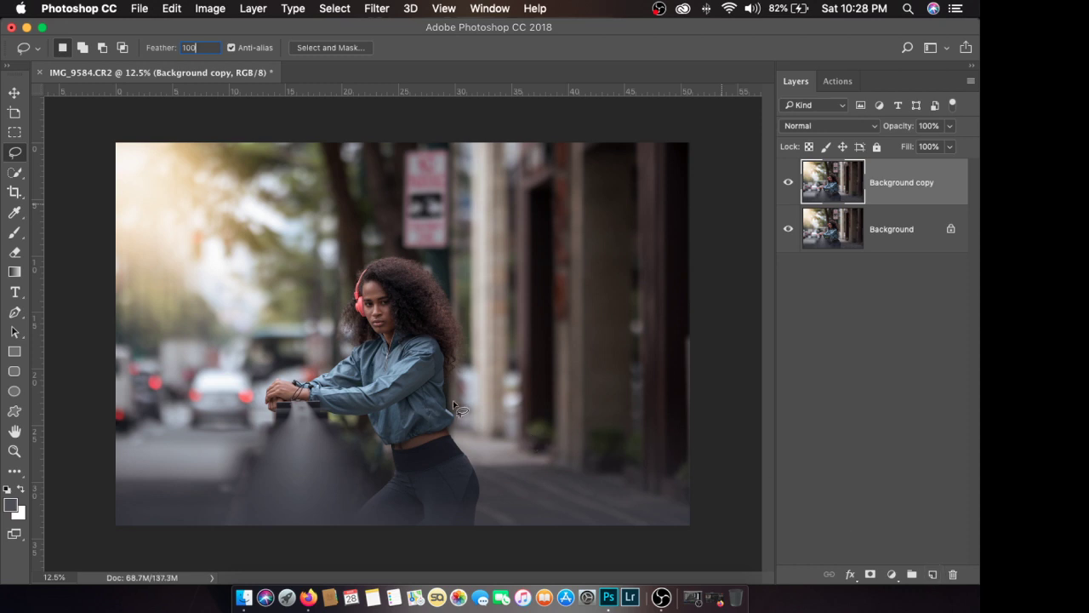
key("Return")
Step: Lasso the light columns behind the woman, brighten them with Curves from input 124 to output 142, and deselect
mouse_move(453, 143)
left_mouse_down()
mouse_move(456, 442)
mouse_move(476, 461)
mouse_move(521, 469)
mouse_move(548, 460)
mouse_move(529, 424)
mouse_move(535, 145)
mouse_move(478, 102)
mouse_move(421, 113)
left_mouse_up()
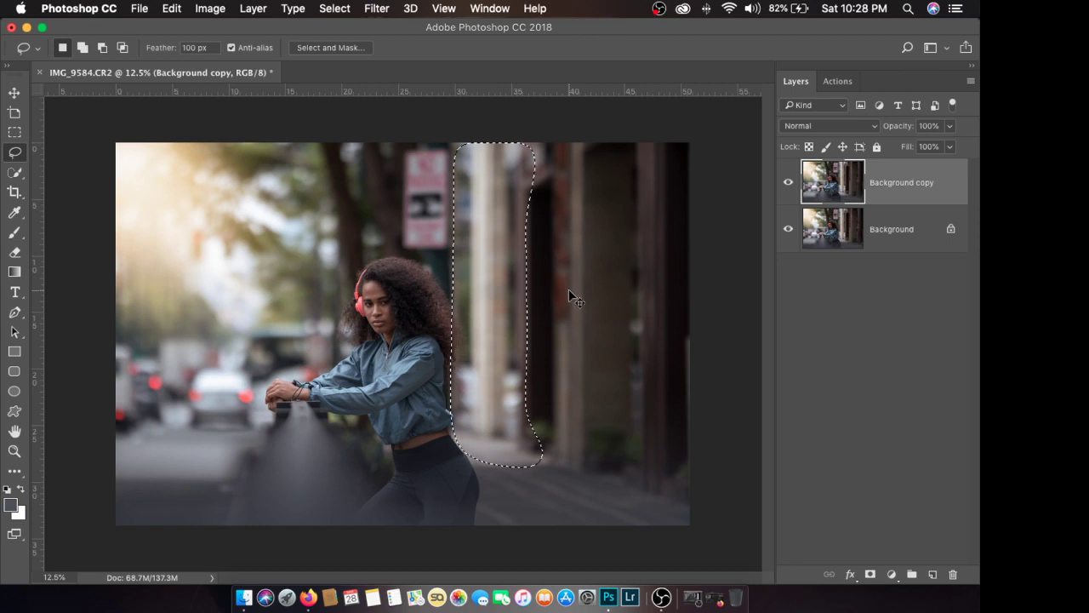
key("super+m")
left_click_drag(595, 177, 973, 189)
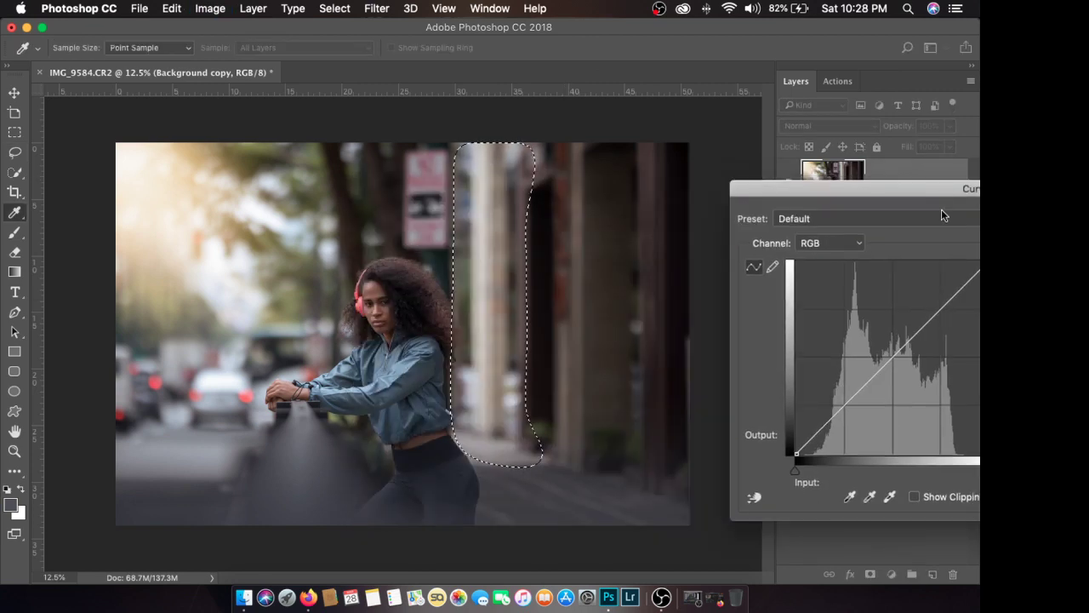
left_click_drag(891, 356, 890, 350)
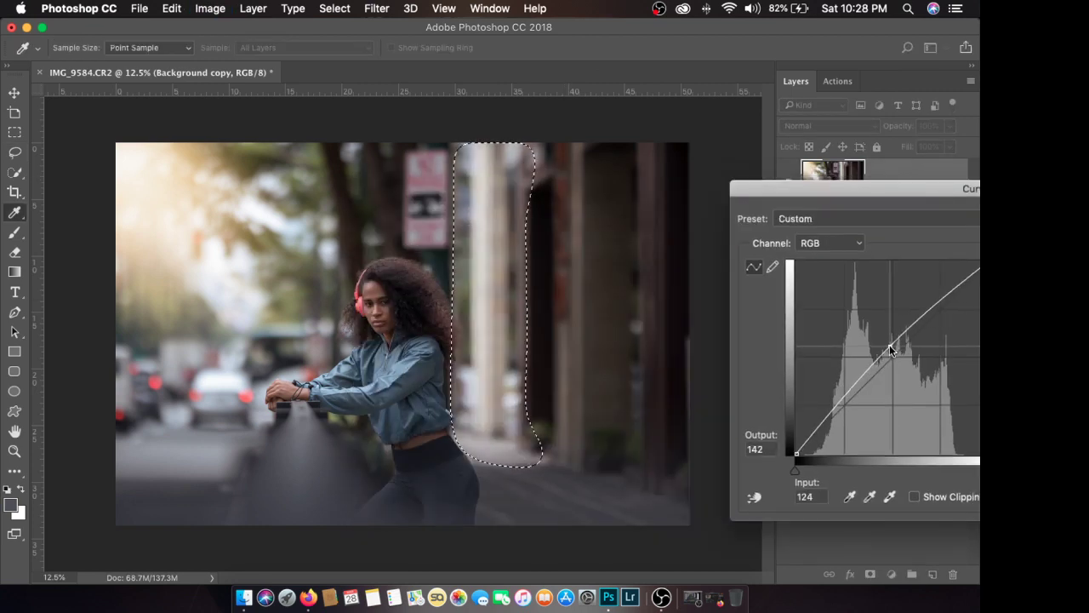
key("Return")
key("super+d")
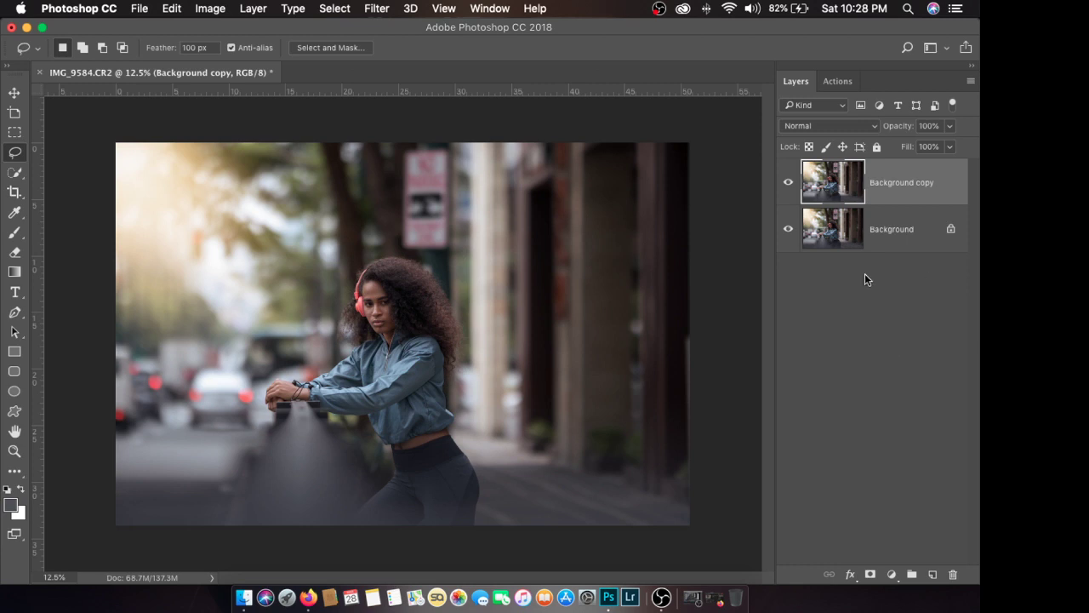
Step: Lasso the sunlit upper-left area of the photo, brighten its midtones slightly with Curves, and deselect
mouse_move(116, 161)
left_mouse_down()
mouse_move(102, 302)
mouse_move(191, 363)
mouse_move(254, 368)
mouse_move(321, 325)
mouse_move(319, 245)
mouse_move(293, 172)
mouse_move(214, 92)
mouse_move(25, 94)
left_mouse_up()
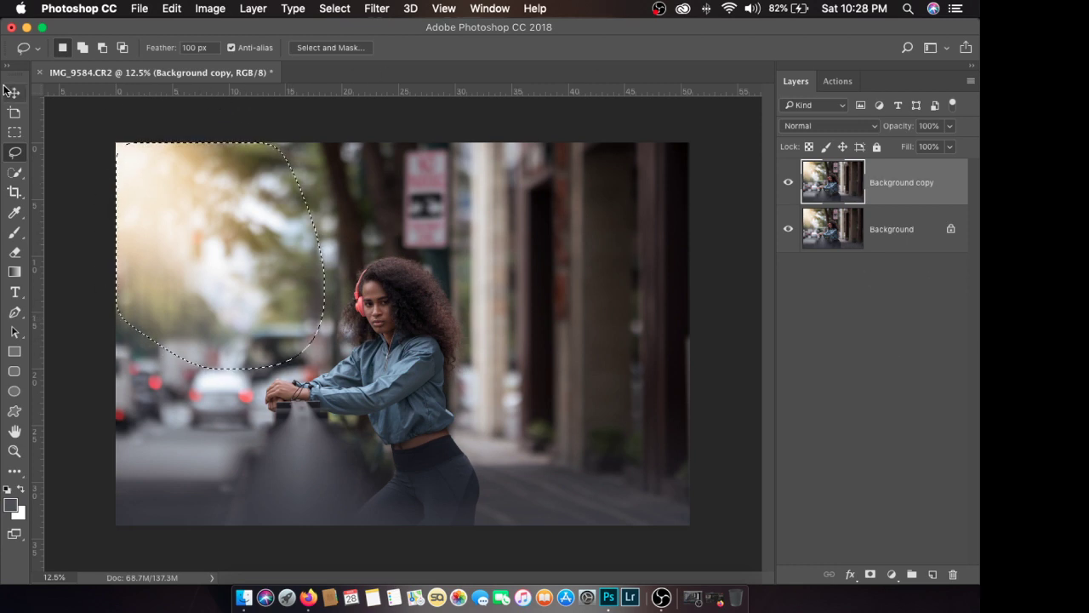
key("super+m")
left_click_drag(489, 89, 808, 126)
left_click_drag(709, 308, 714, 292)
key("Return")
key("super+d")
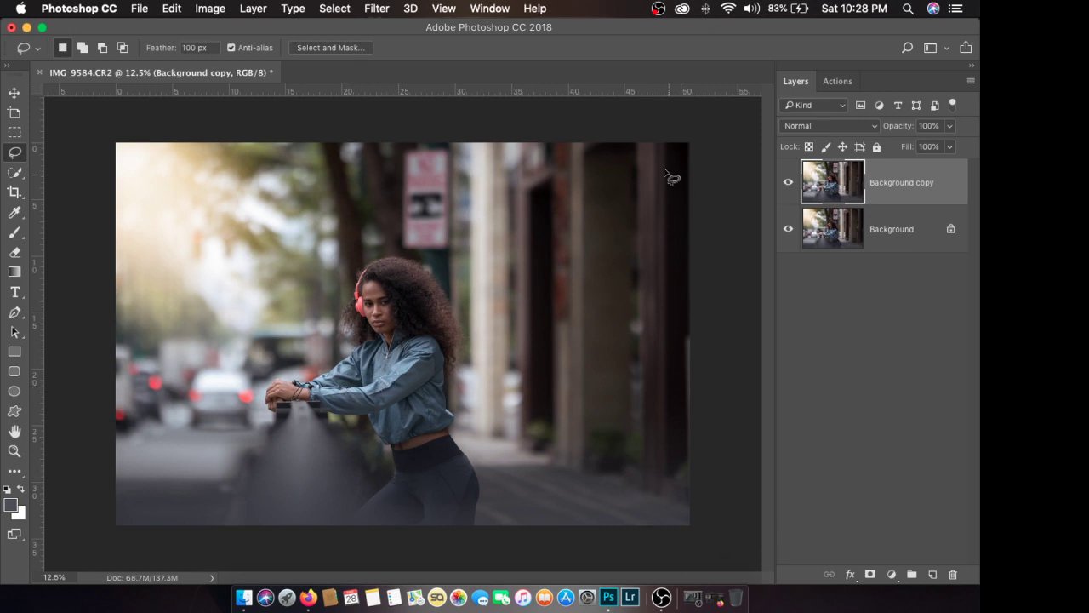
Step: Lasso the dark pillar near the photo's right side, brighten its midtones slightly with Curves, and deselect
mouse_move(596, 218)
left_mouse_down()
mouse_move(584, 288)
mouse_move(597, 456)
mouse_move(633, 367)
mouse_move(628, 243)
mouse_move(596, 219)
left_mouse_up()
key("ctrl+m")
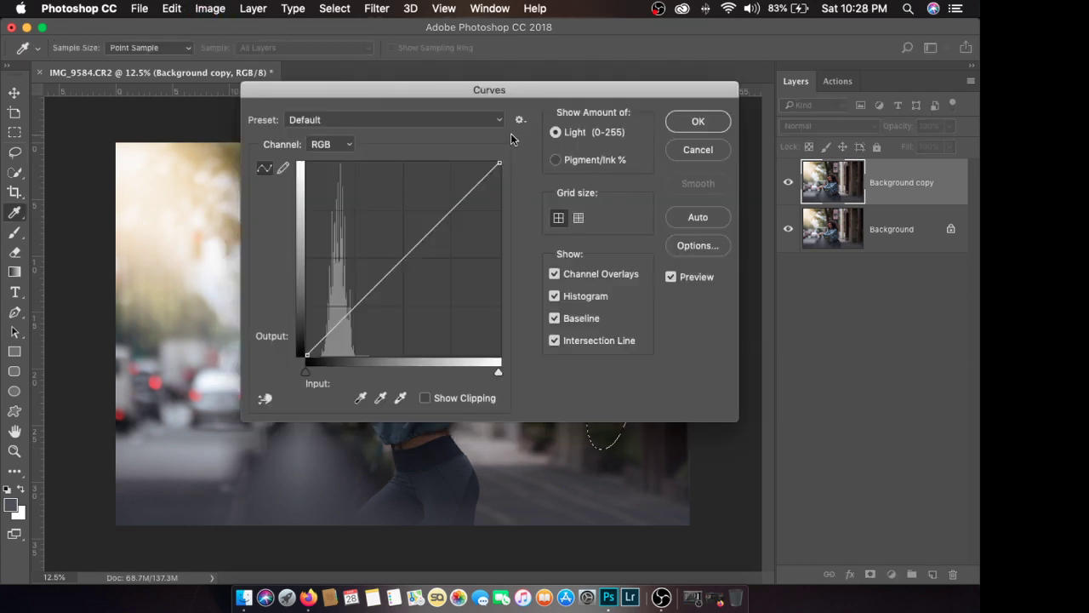
left_click_drag(524, 100, 260, 192)
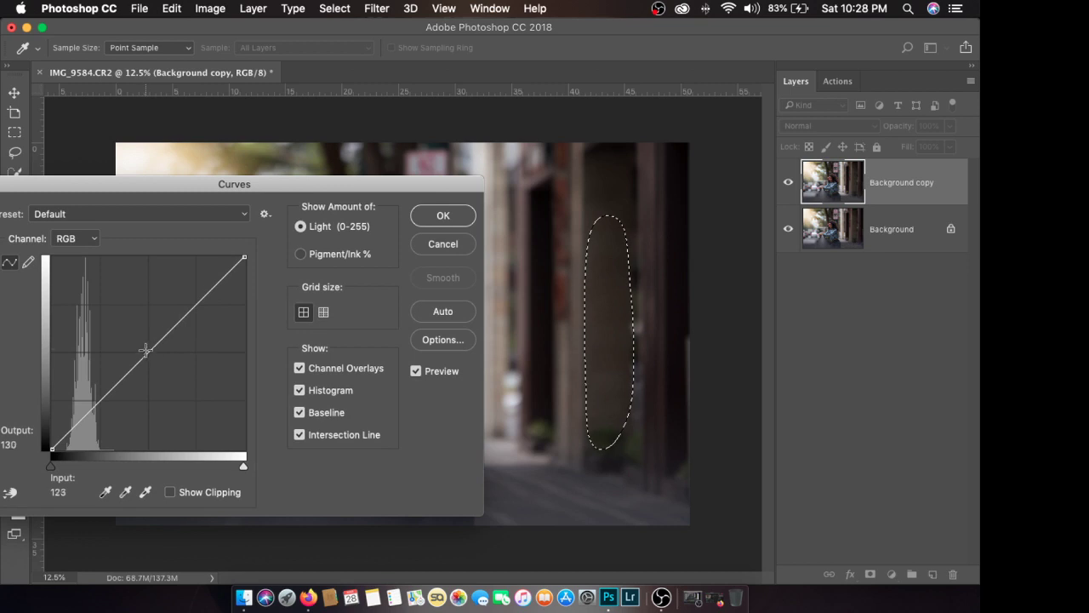
left_click_drag(145, 356, 142, 346)
left_click(444, 217)
key("super+d")
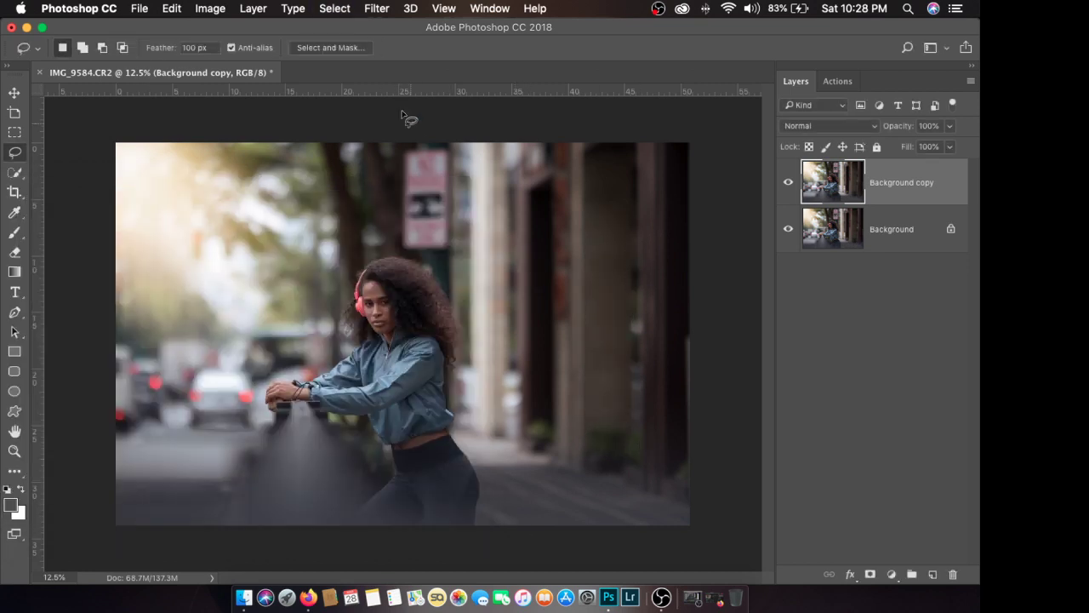
Step: Compare the brightened background copy with the original layer and merge it down into the background
left_click(788, 182)
left_click(788, 182)
left_click(787, 182)
left_click(787, 182)
left_click(787, 182)
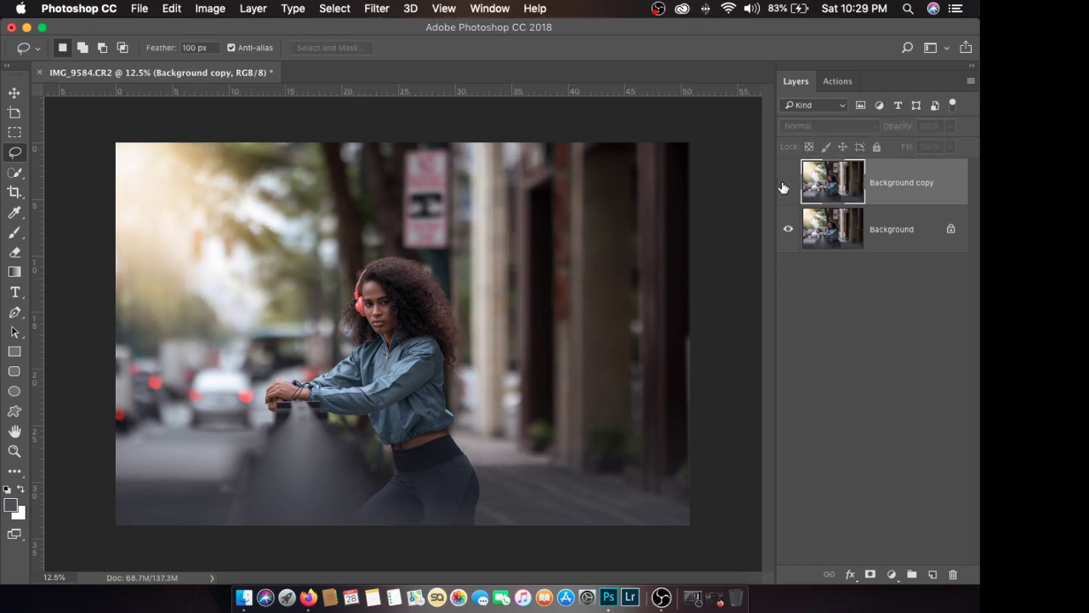
left_click(787, 182)
key("super+e")
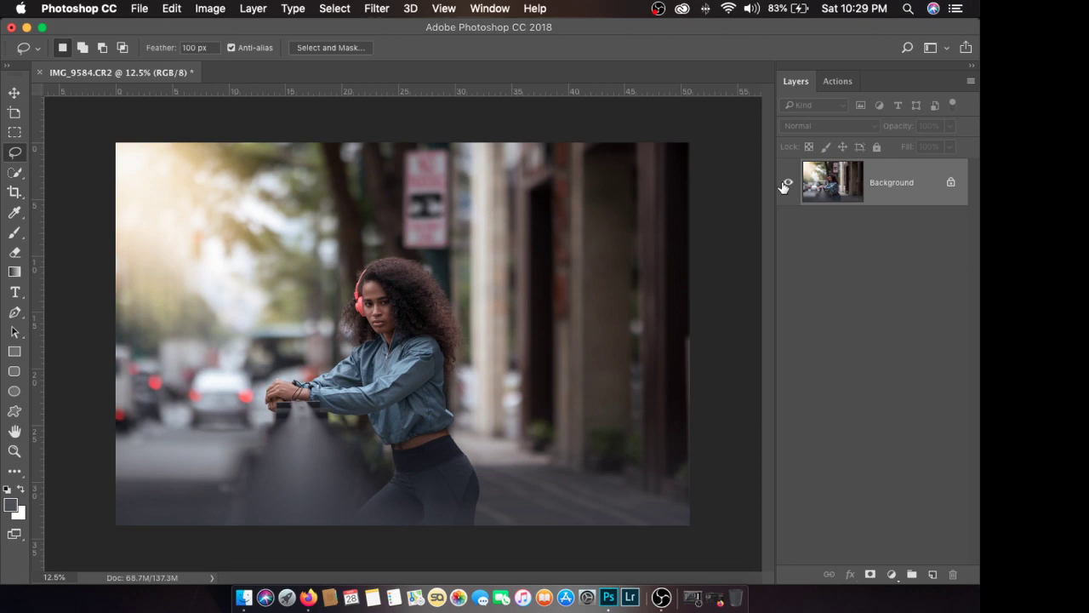
Step: Examine the merged portrait at 16.67% and 12.5% magnification
key("super+equal")
key("super+equal")
key("super+minus")
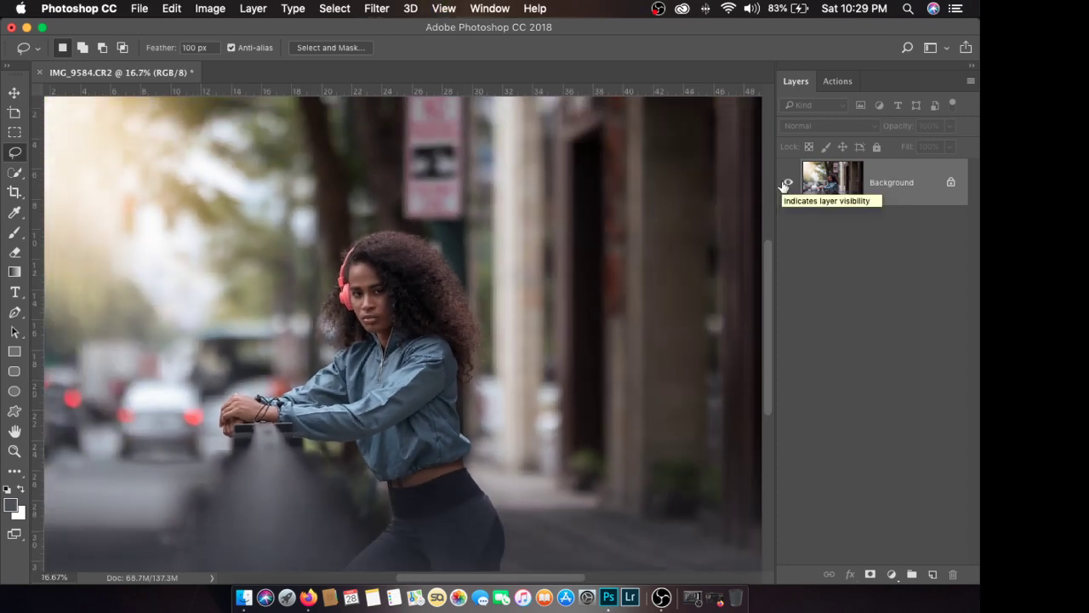
key("super+minus")
key("super+equal")
key("super+minus")
key("super+equal")
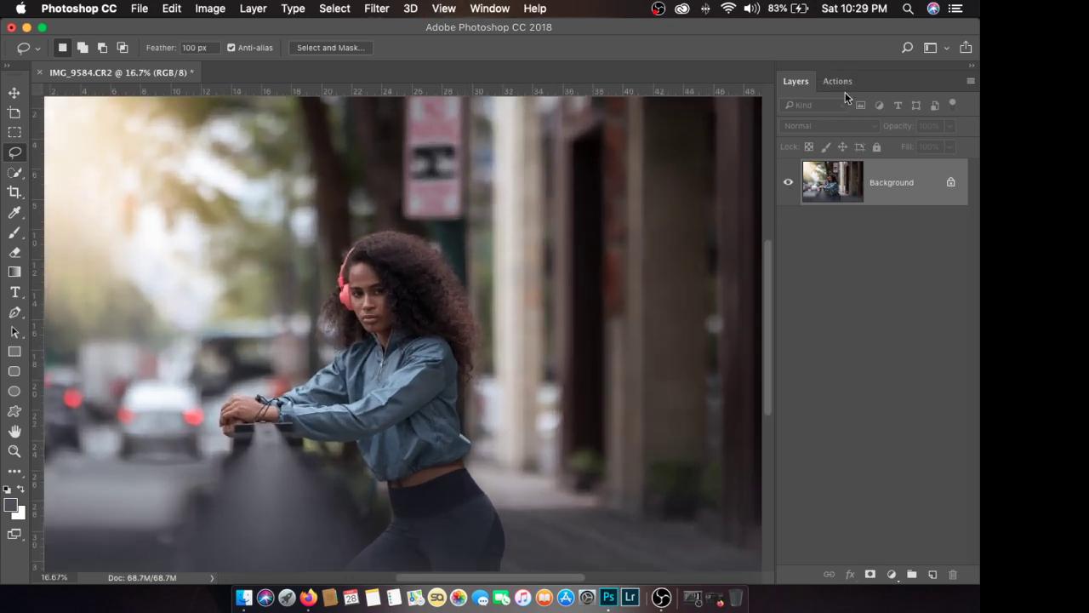
key("super+minus")
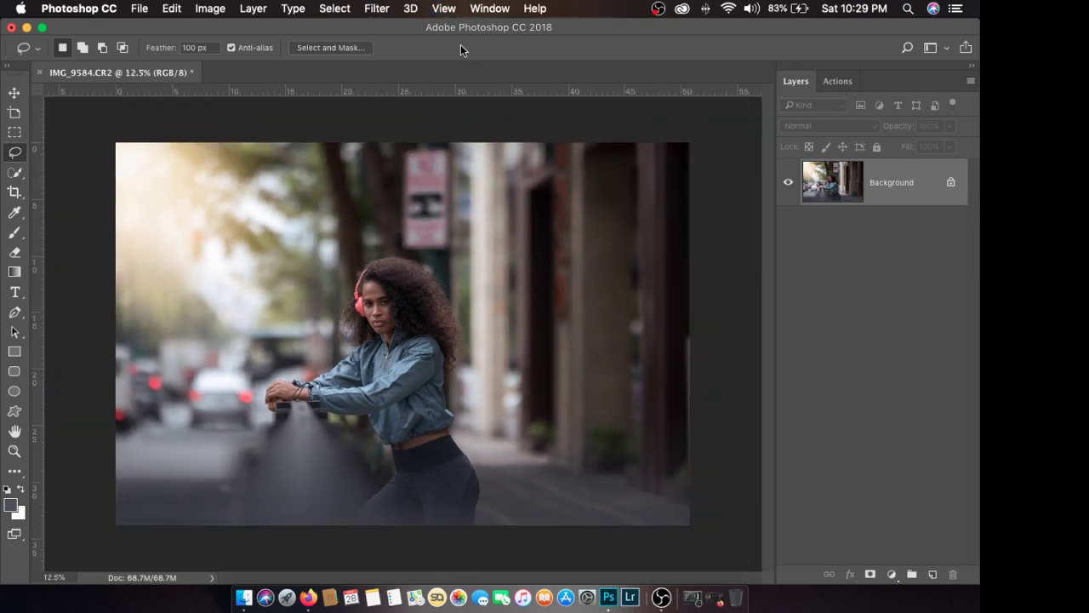
Step: Switch to Firefox to check the YouTube Studio live stream page, and return to Photoshop
left_click(719, 593)
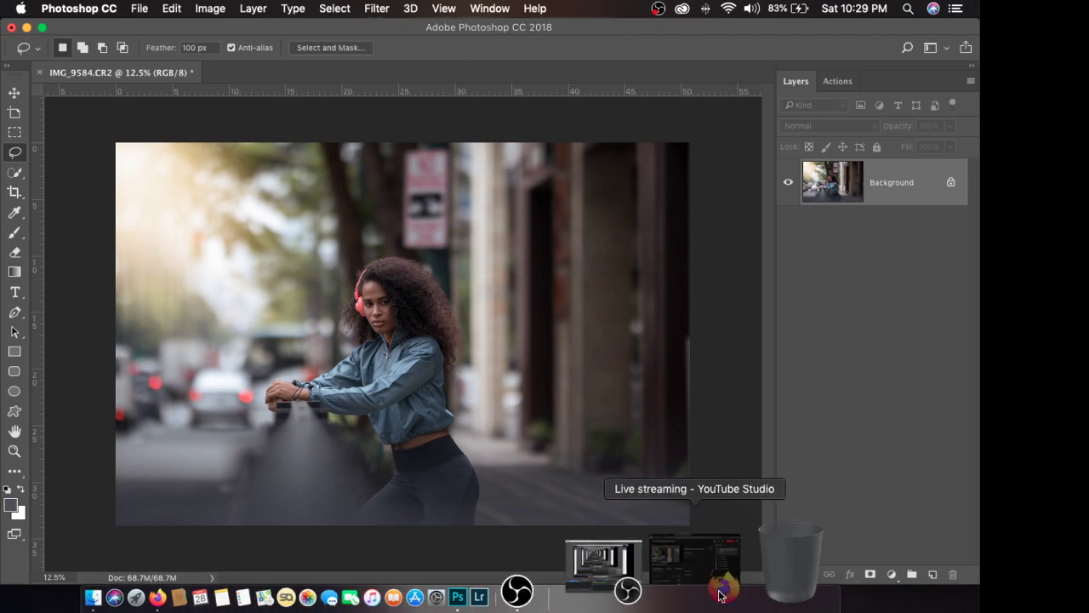
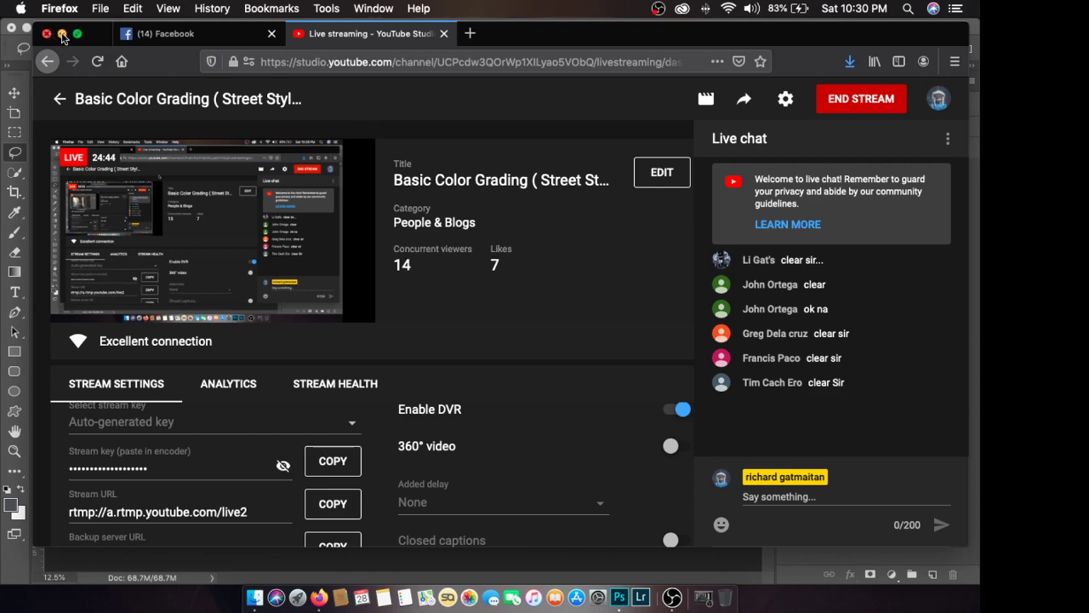
left_click(62, 34)
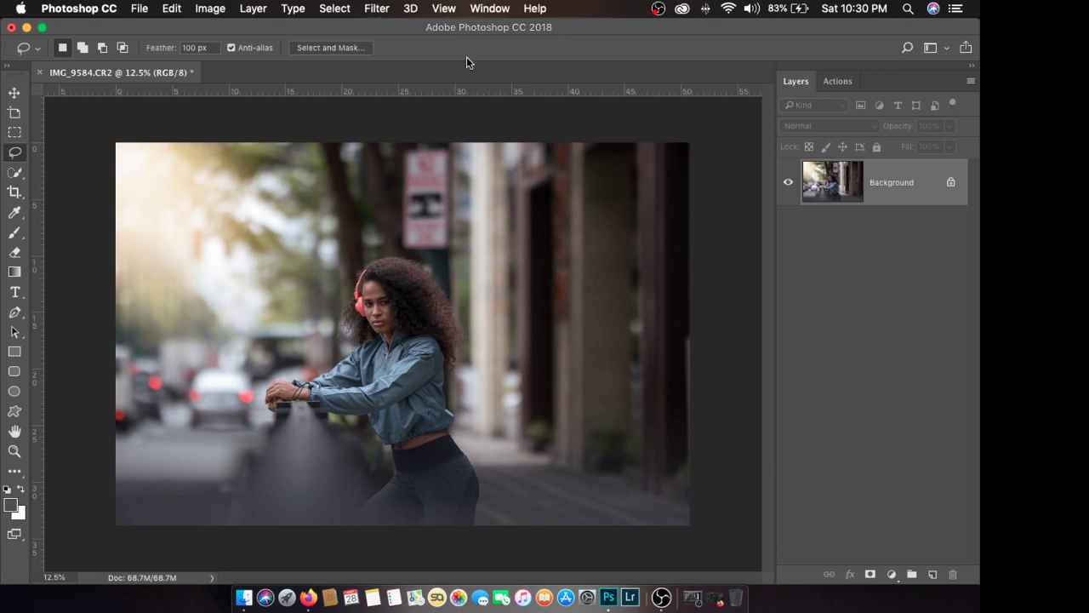
Step: Show the Channels panel, dock it beside Layers and Actions, and enlarge its channel thumbnails
left_click(487, 10)
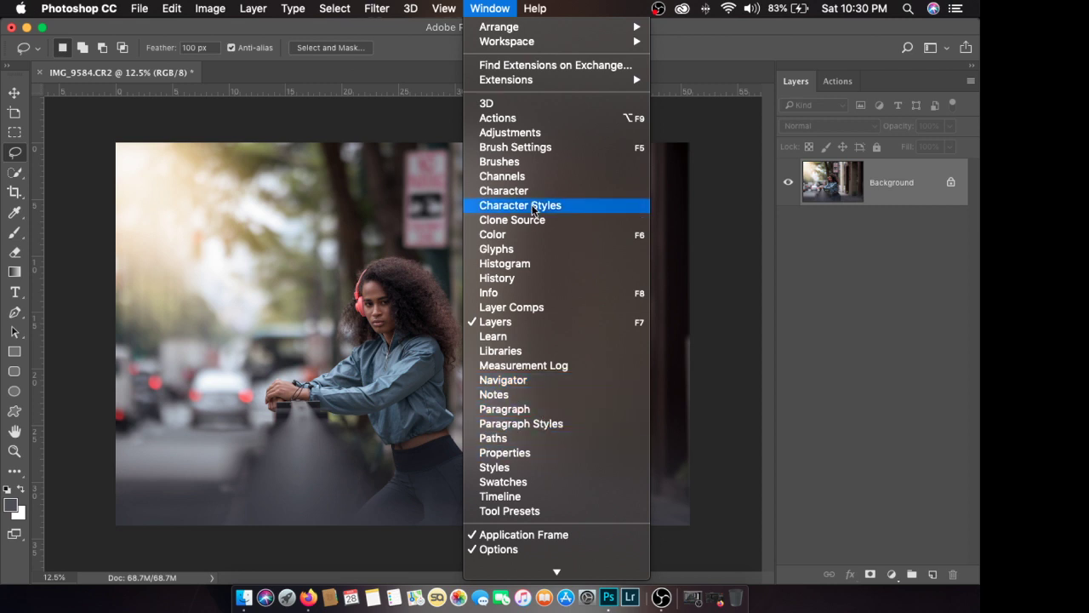
left_click(535, 176)
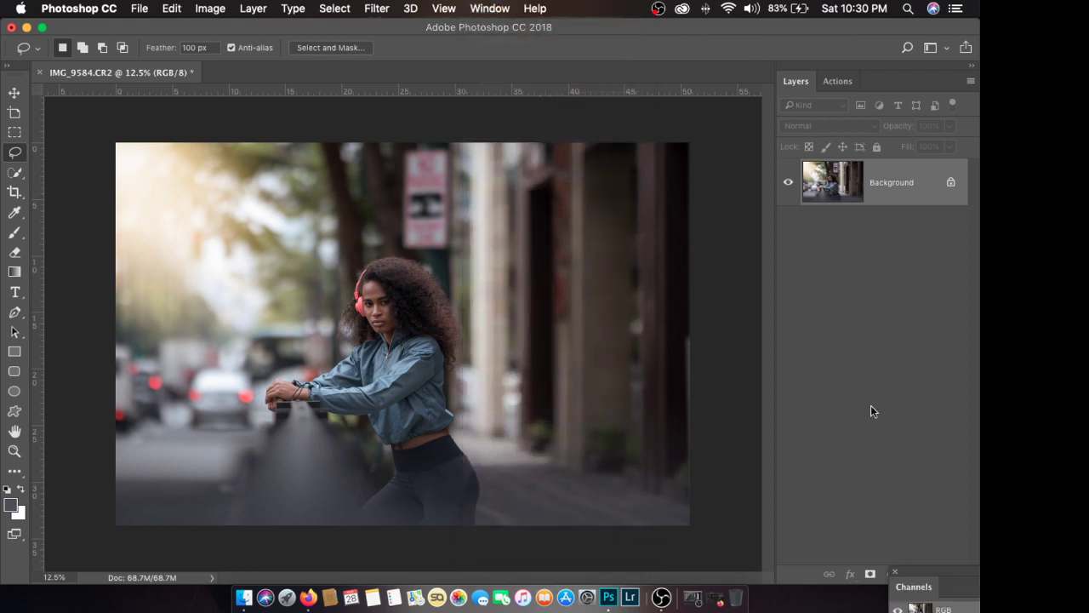
left_click_drag(970, 577, 864, 76)
left_click(797, 81)
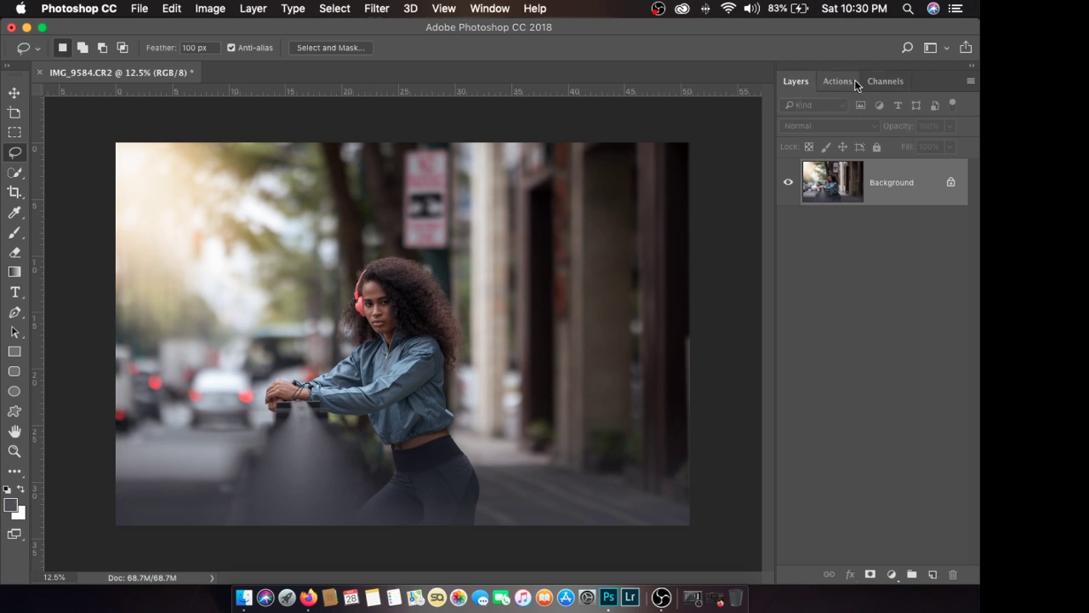
left_click(879, 84)
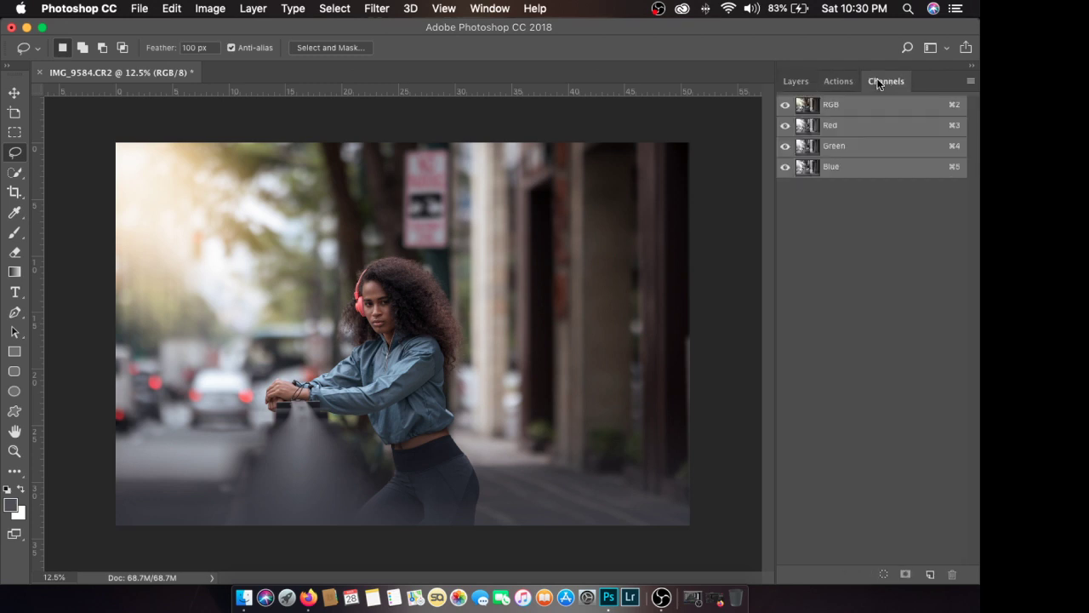
right_click(843, 219)
left_click(860, 266)
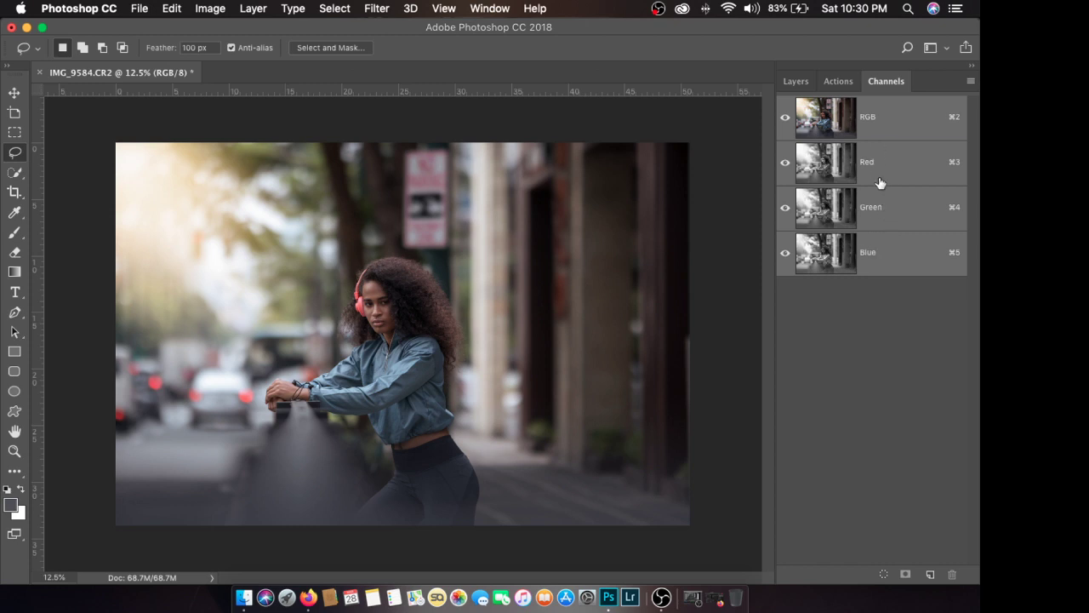
Step: Isolate the Blue channel, select the entire canvas, and copy the channel's contents
left_click(881, 265)
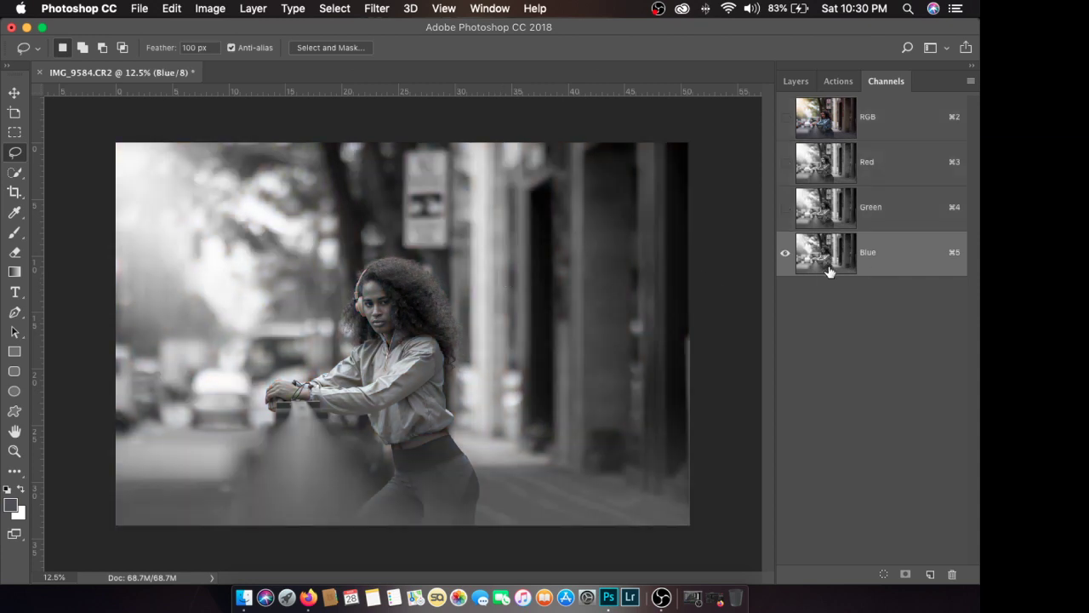
left_click(337, 11)
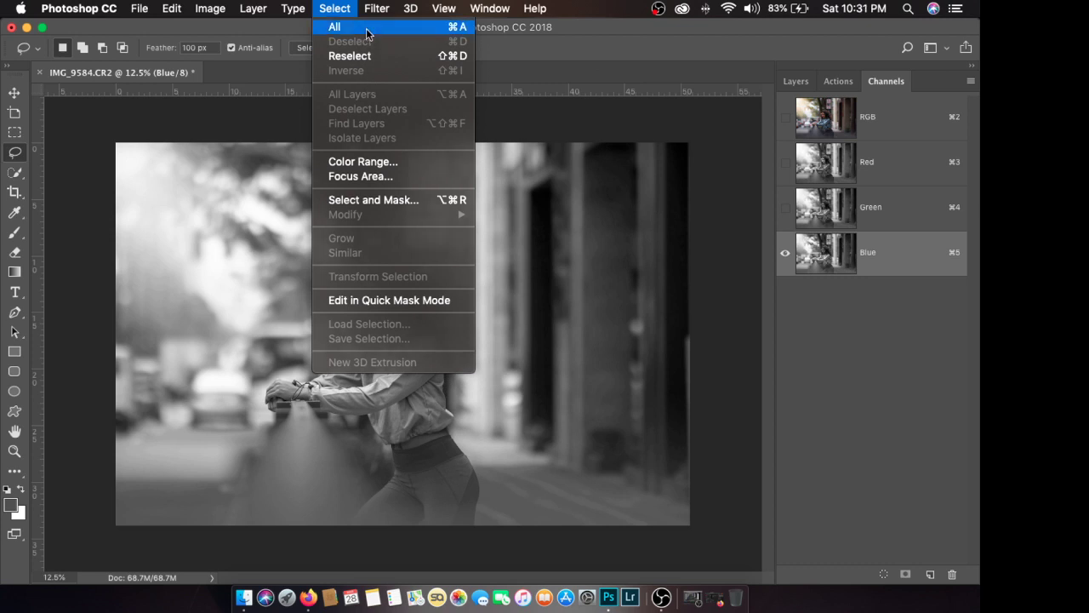
left_click(367, 28)
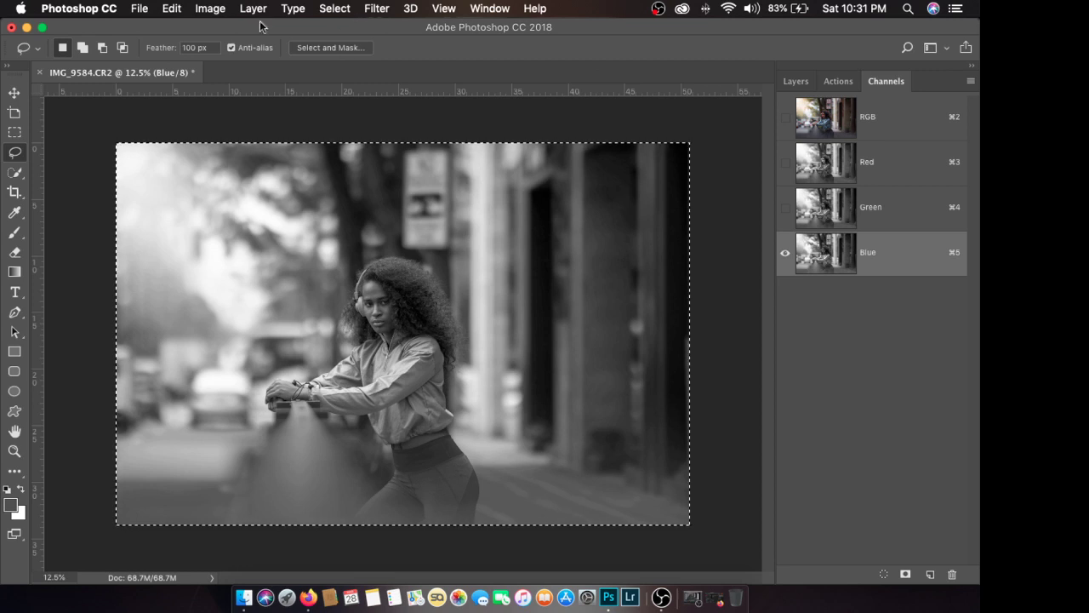
left_click(171, 8)
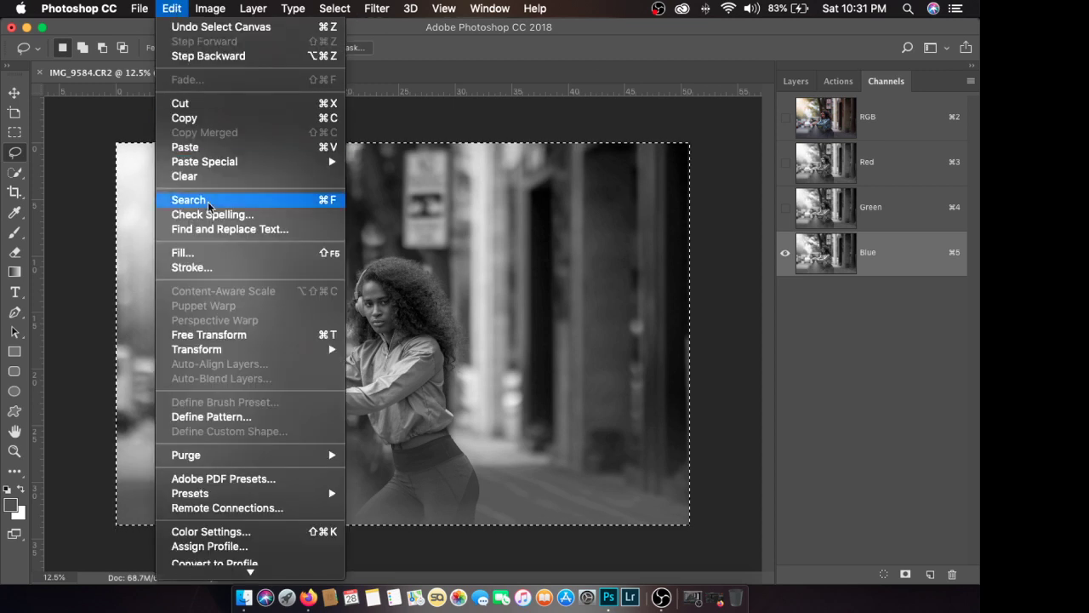
left_click(212, 117)
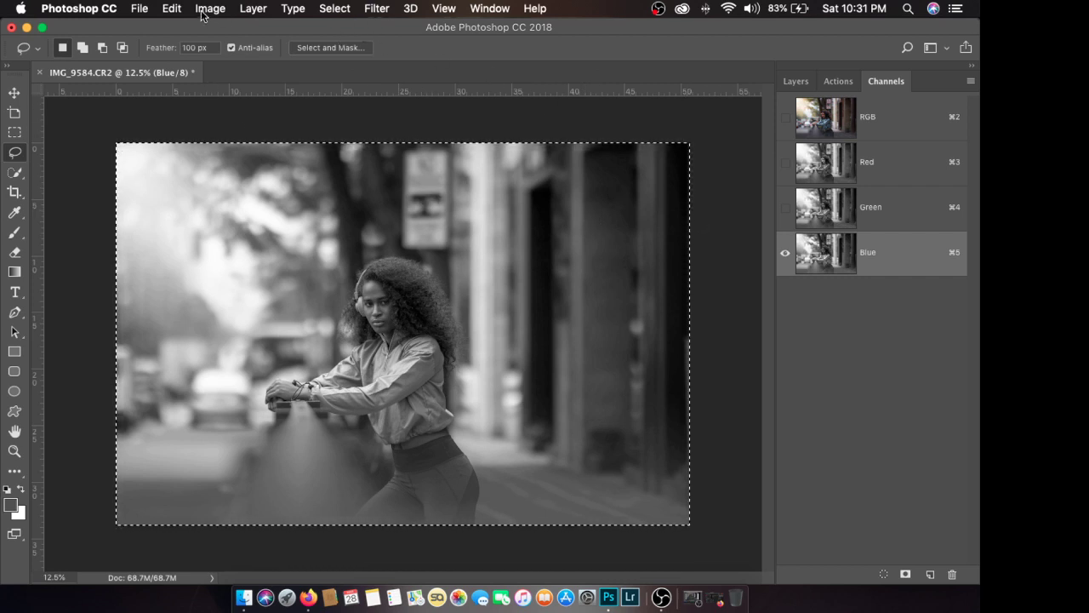
left_click(173, 9)
mouse_move(218, 31)
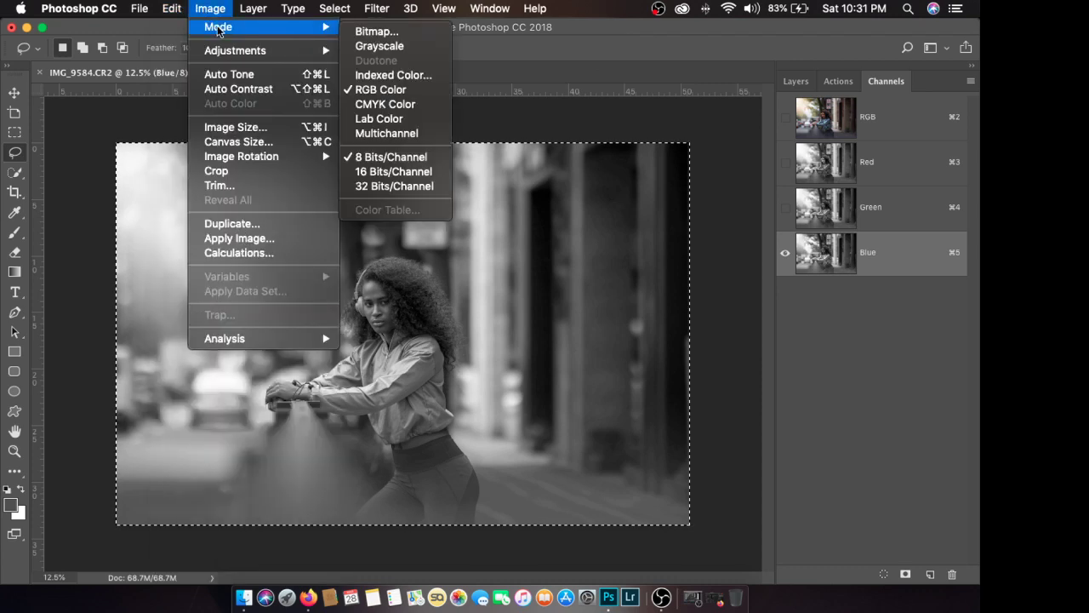
mouse_move(184, 14)
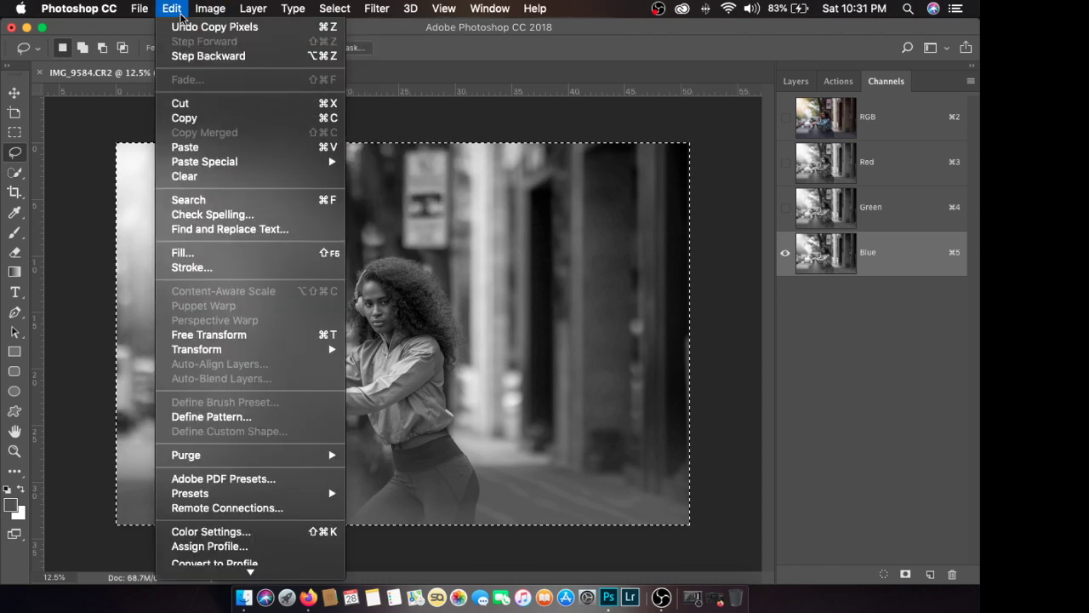
left_click(389, 32)
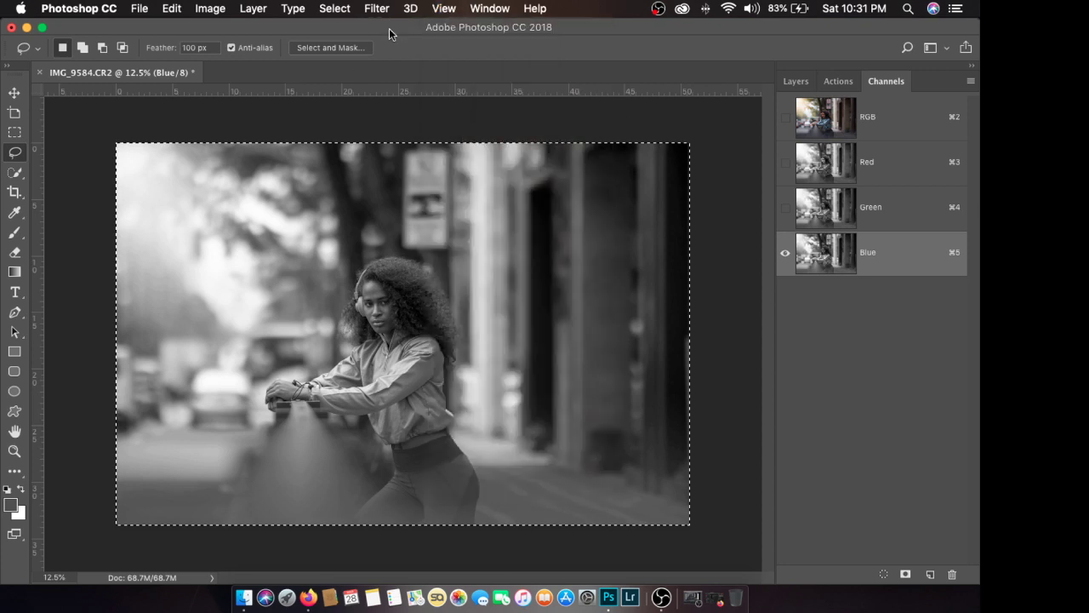
left_click(210, 8)
mouse_move(208, 28)
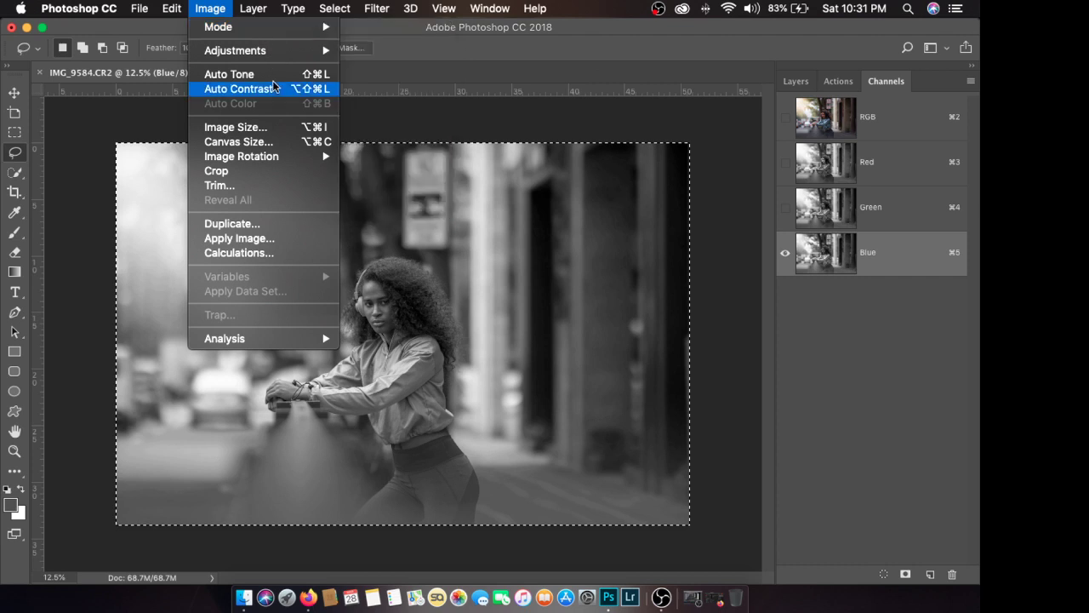
mouse_move(249, 12)
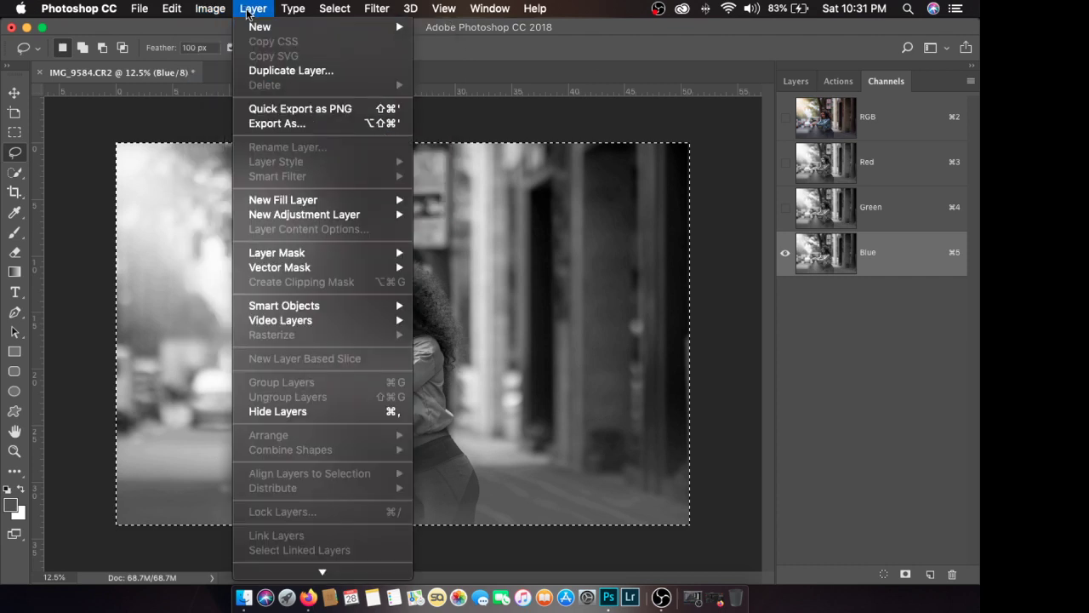
mouse_move(287, 10)
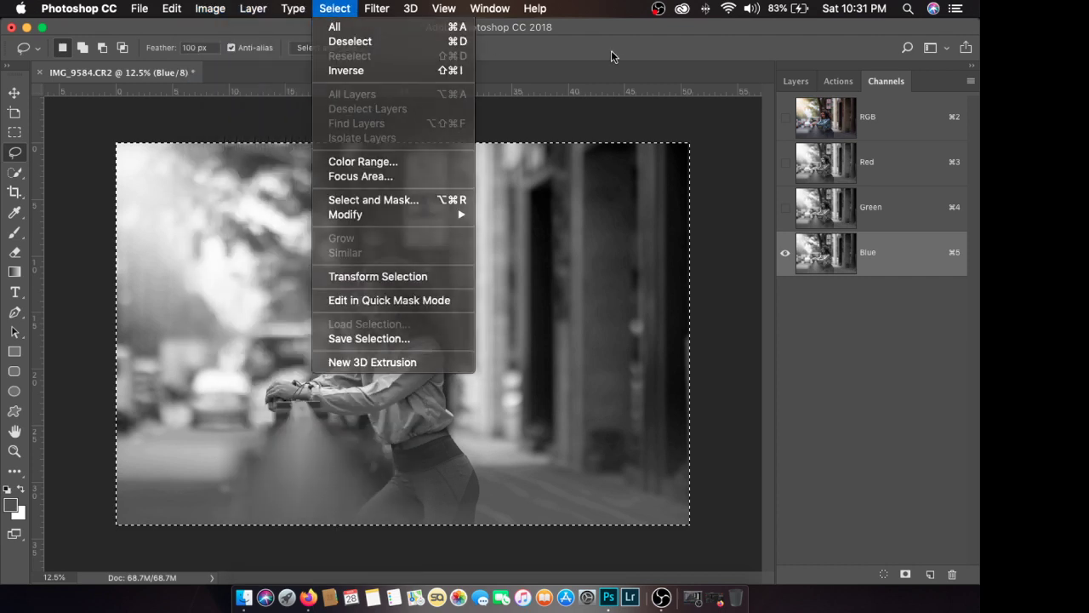
left_click(701, 191)
Step: Renew the full-canvas selection, invert the Blue channel, and copy the image with all RGB channels shown
key("super+d")
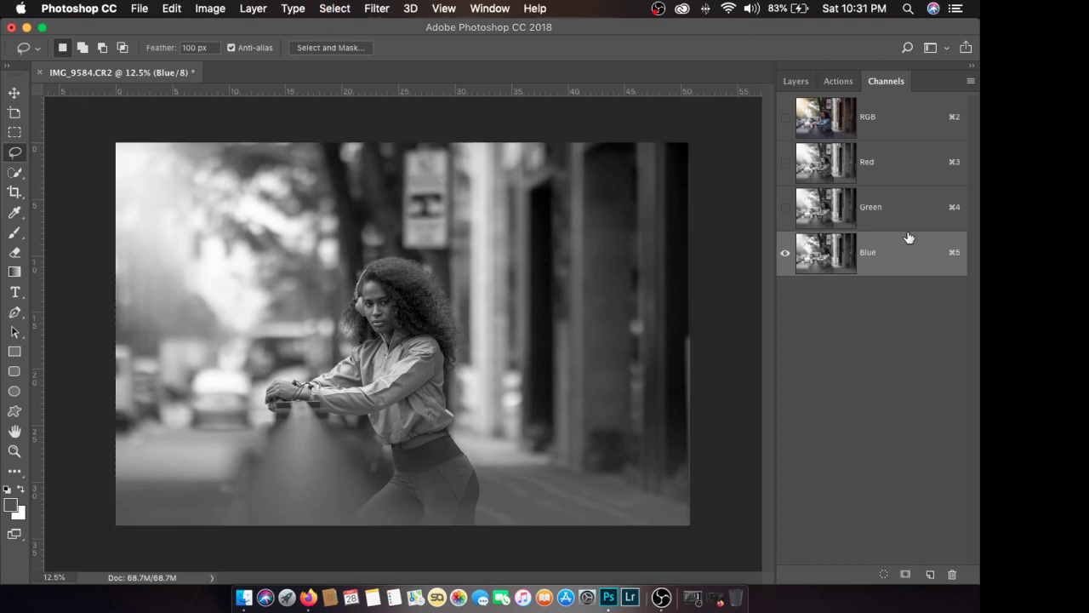
key("super+a")
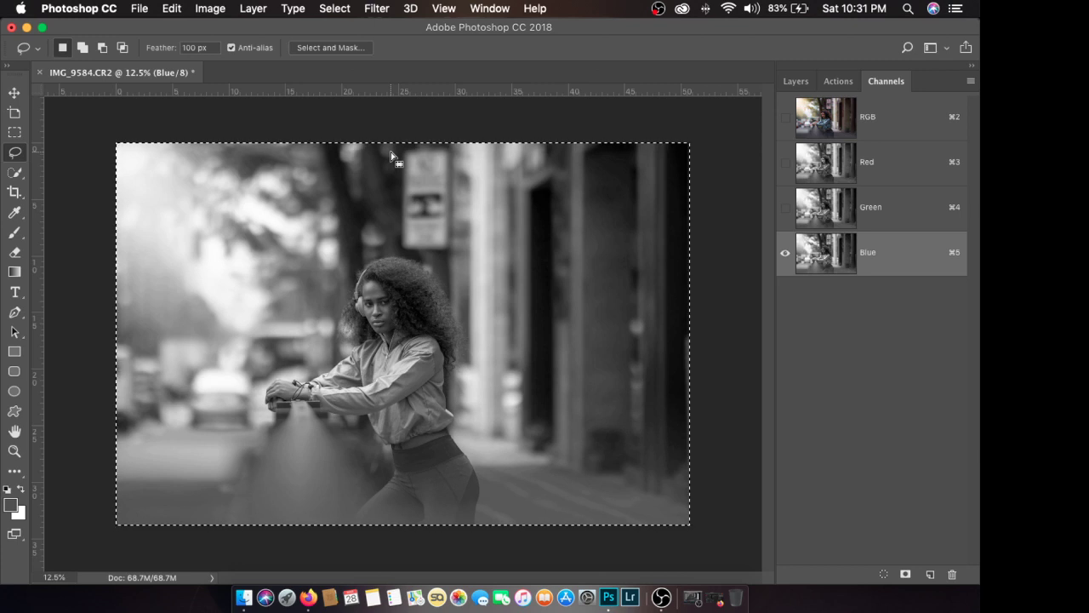
key("super+i")
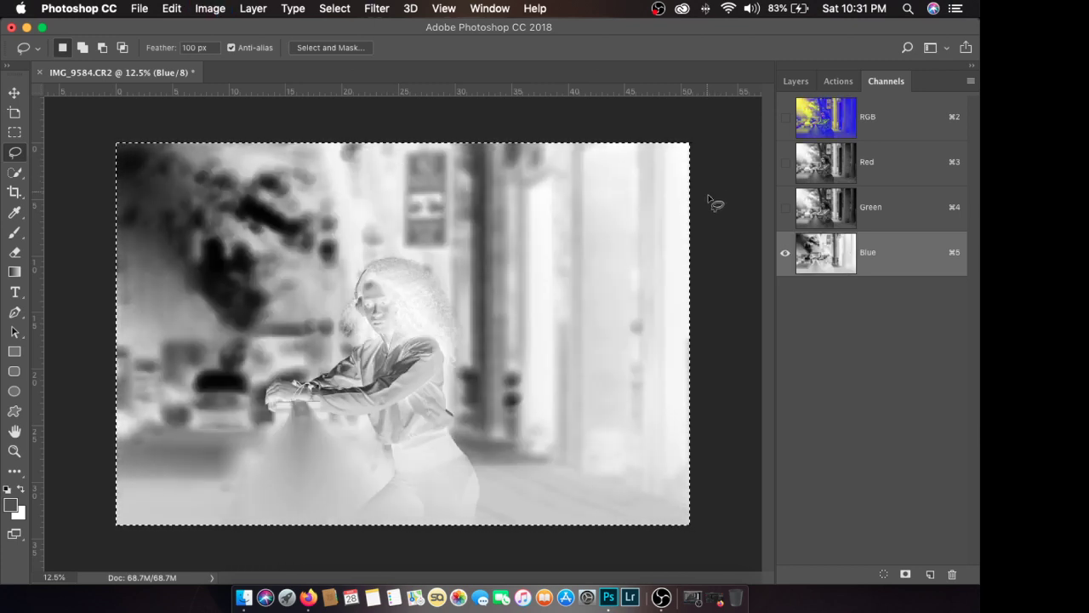
left_click(874, 126)
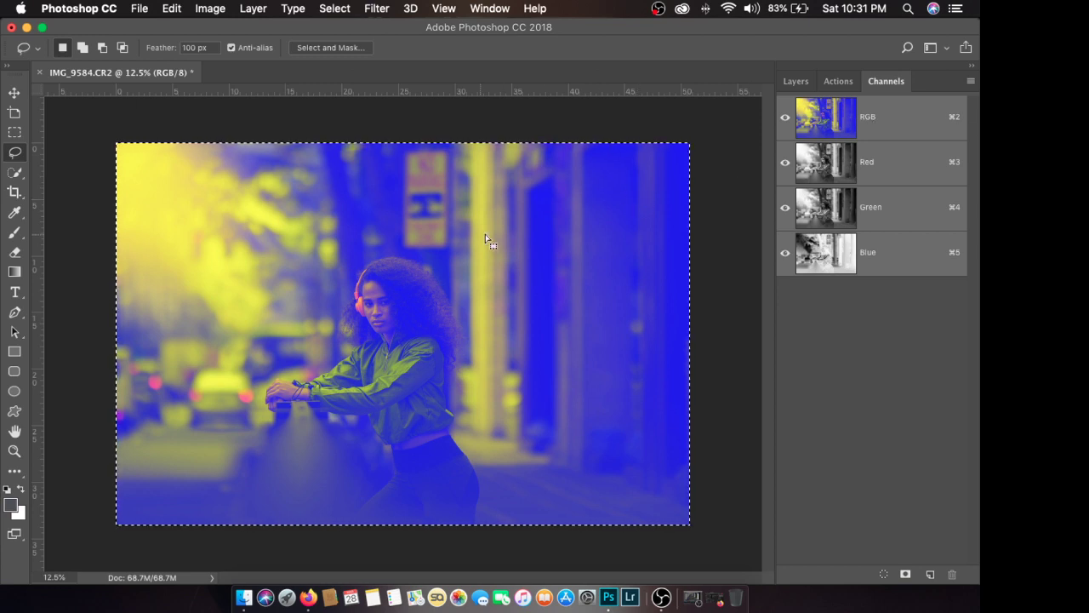
left_click(172, 9)
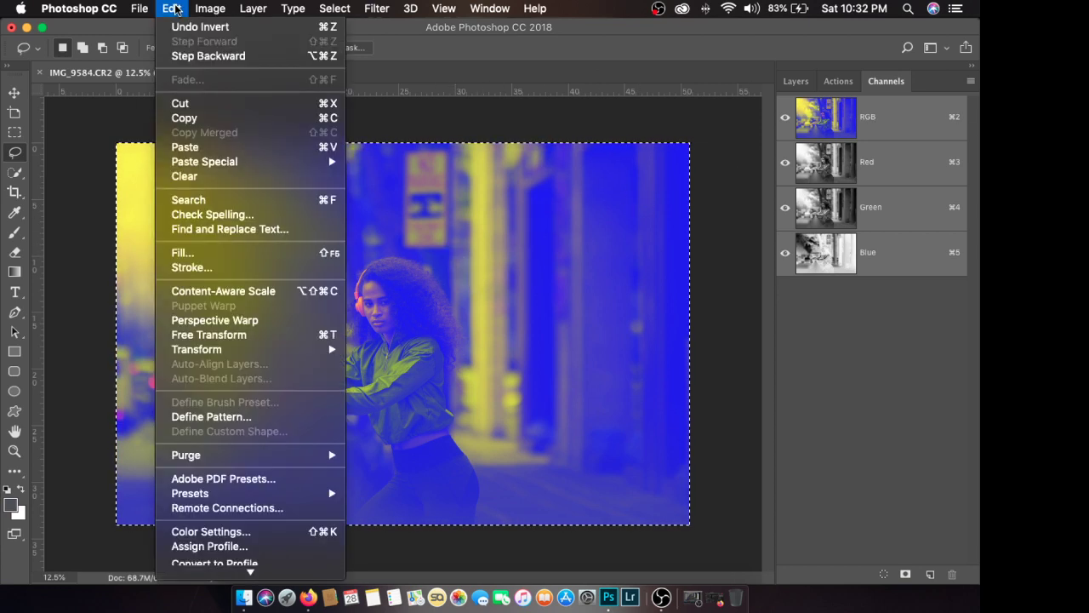
left_click(210, 119)
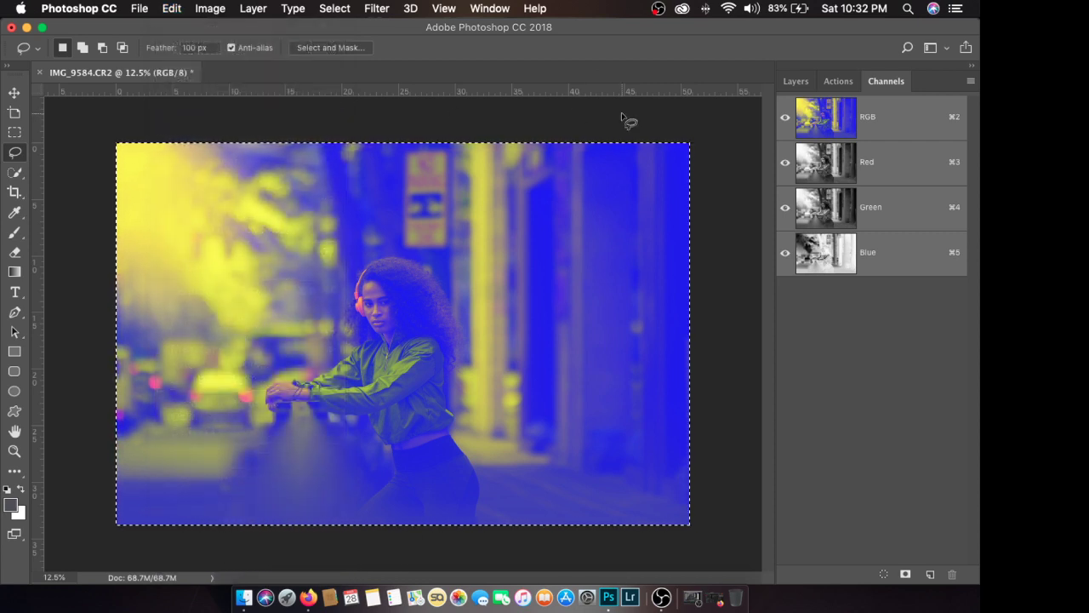
Step: Undo the Blue channel inversion and deselect the canvas
key("super+z")
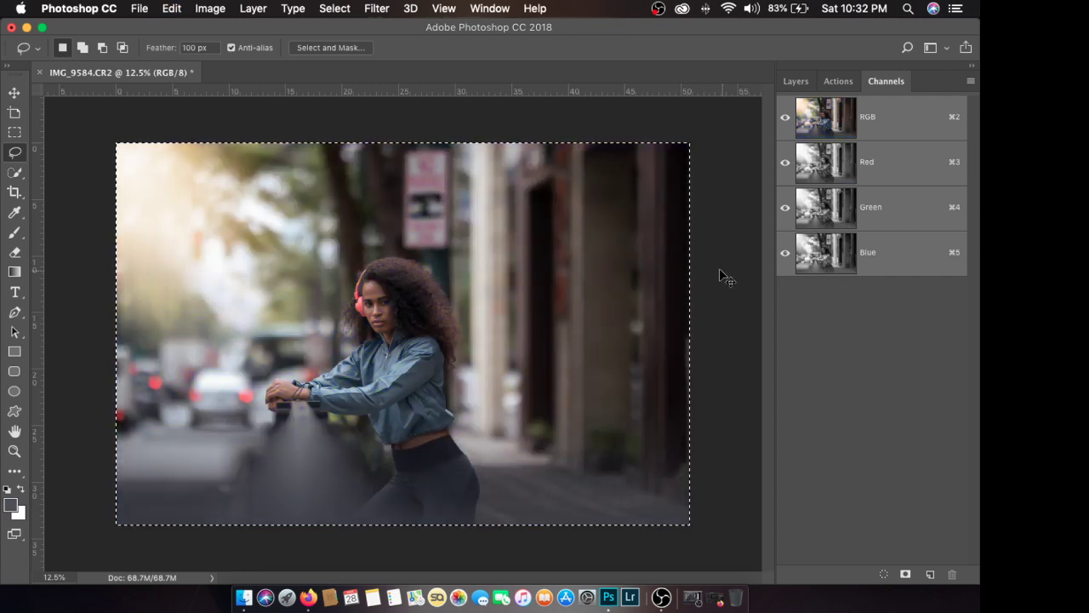
left_click(600, 242)
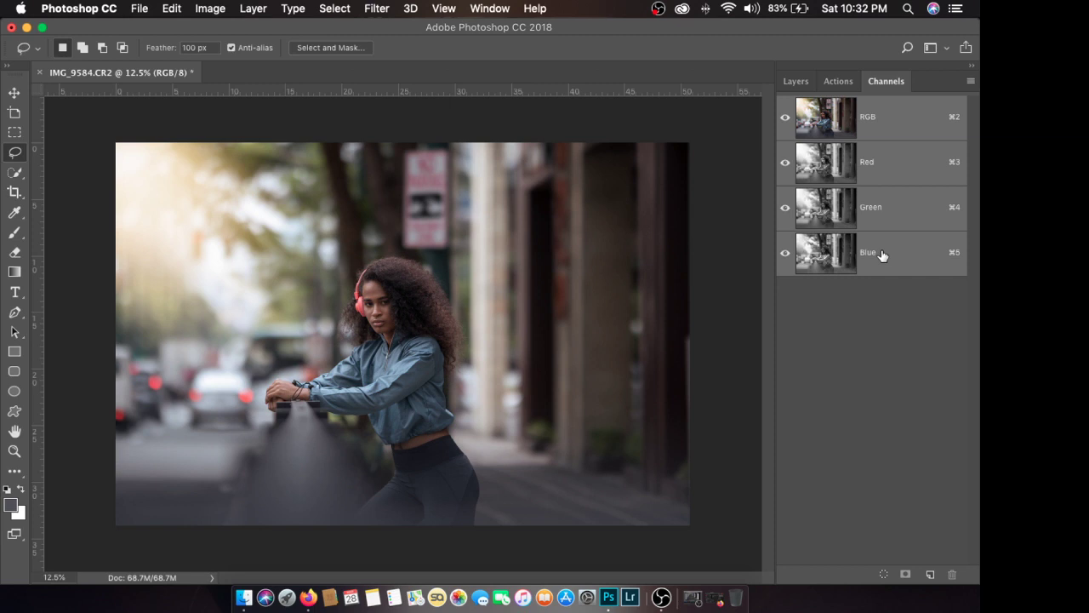
Step: Invert the Blue channel across the full canvas and copy the resulting image with all RGB channels shown
left_click(882, 255)
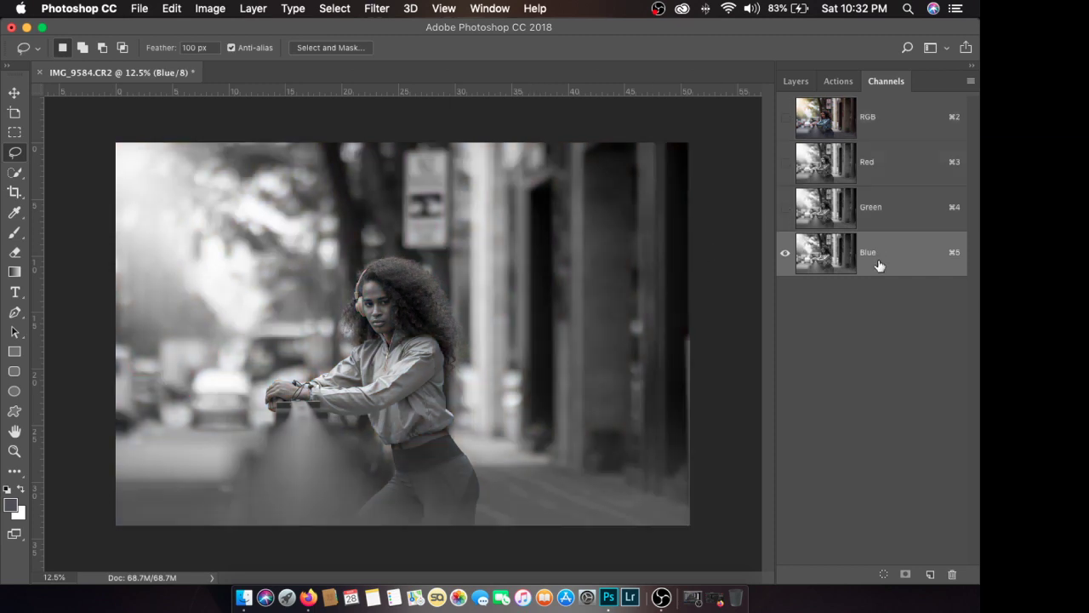
key("super+a")
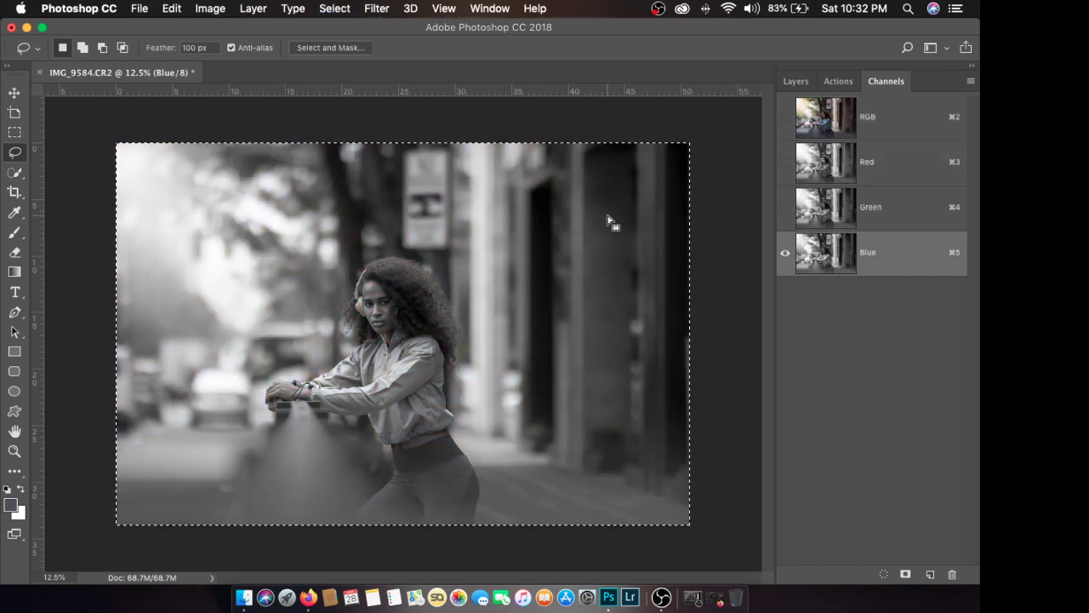
key("super+i")
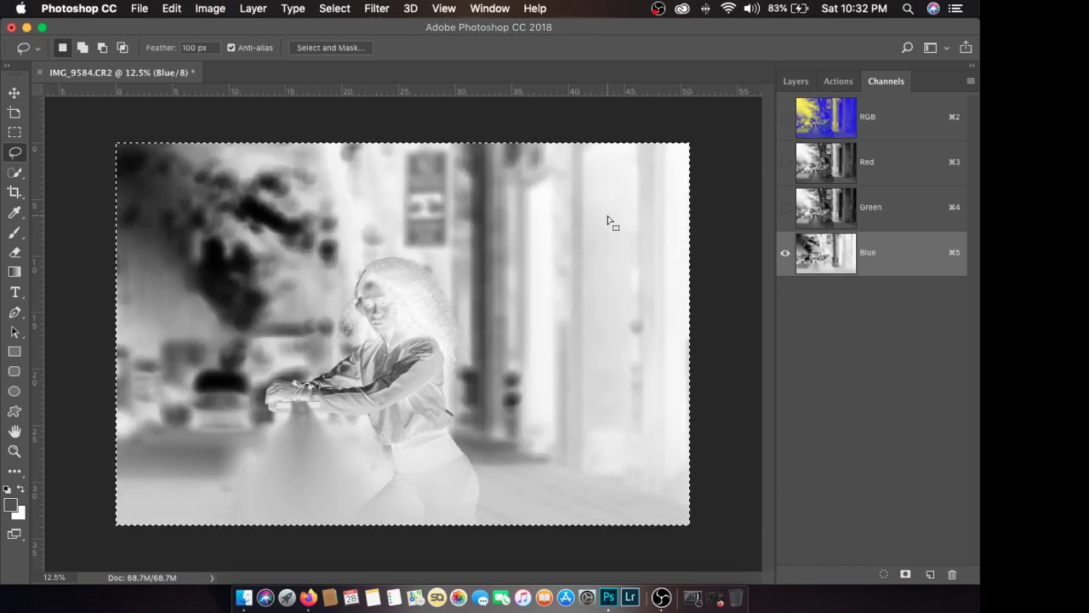
left_click(885, 123)
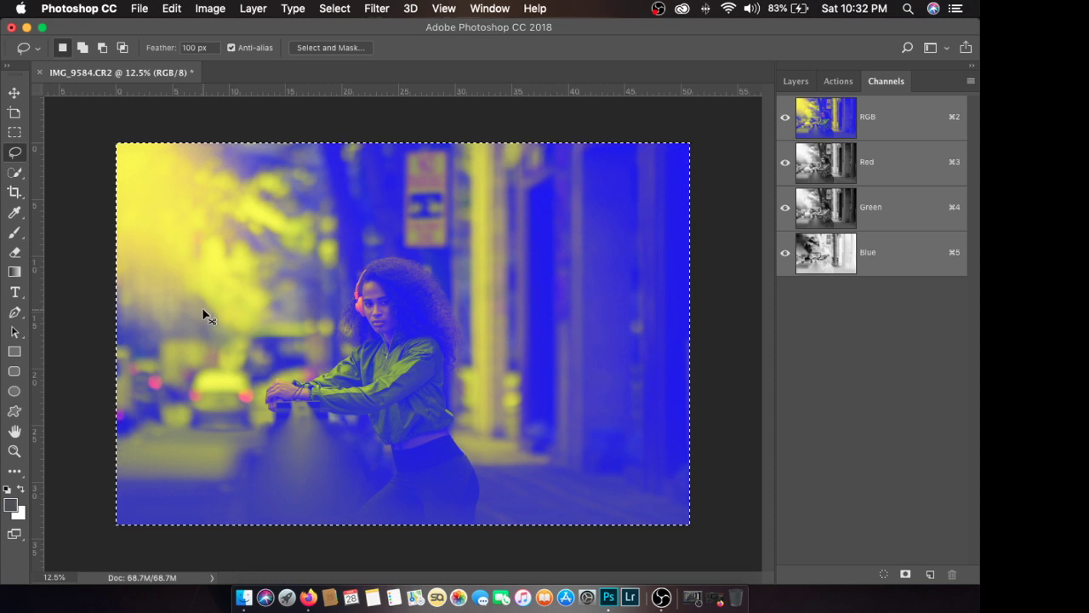
key("super+c")
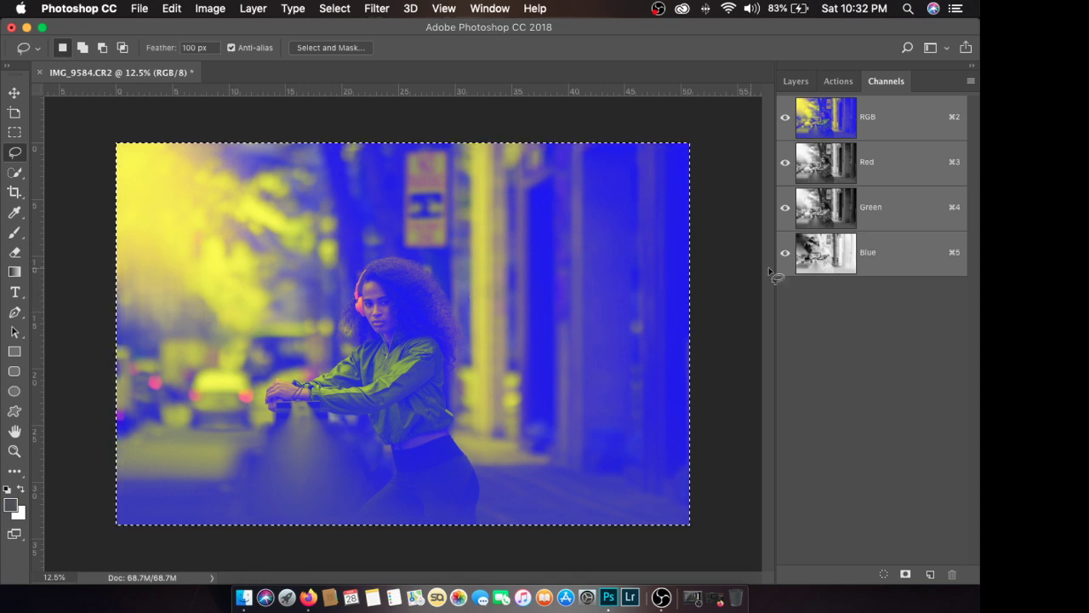
Step: Undo the Blue channel inversion and paste the copied image as a new layer with the RGB composite active
left_click(881, 274)
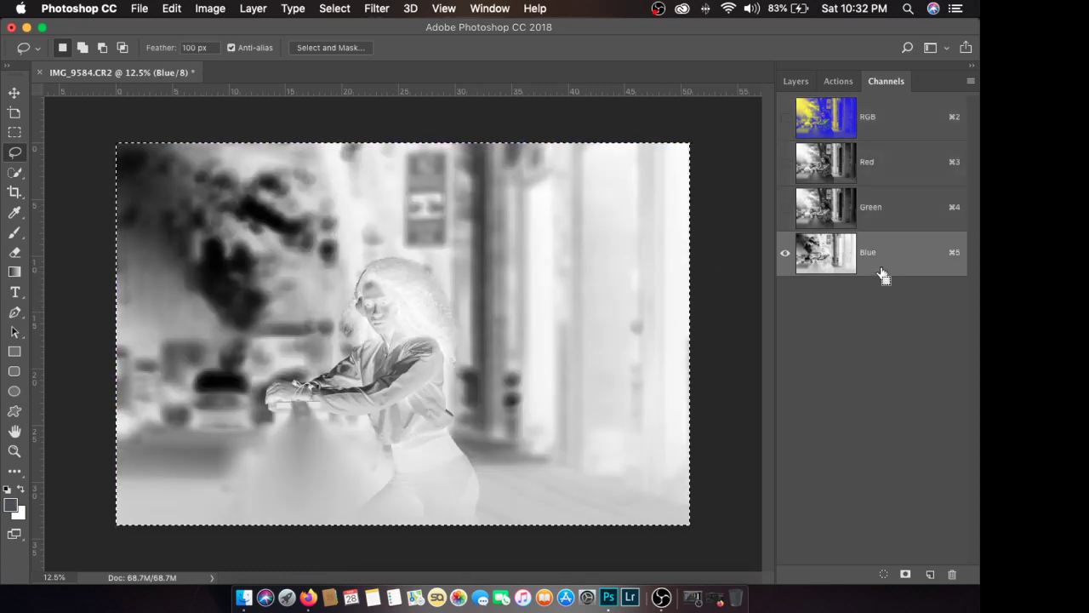
key("super+v")
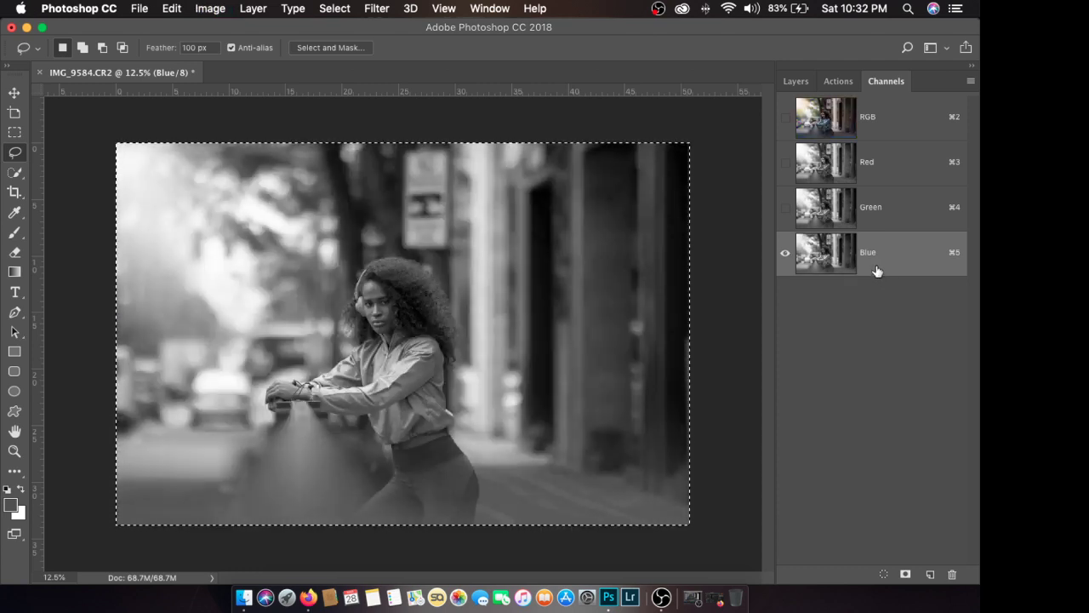
left_click(869, 126)
key("super+v")
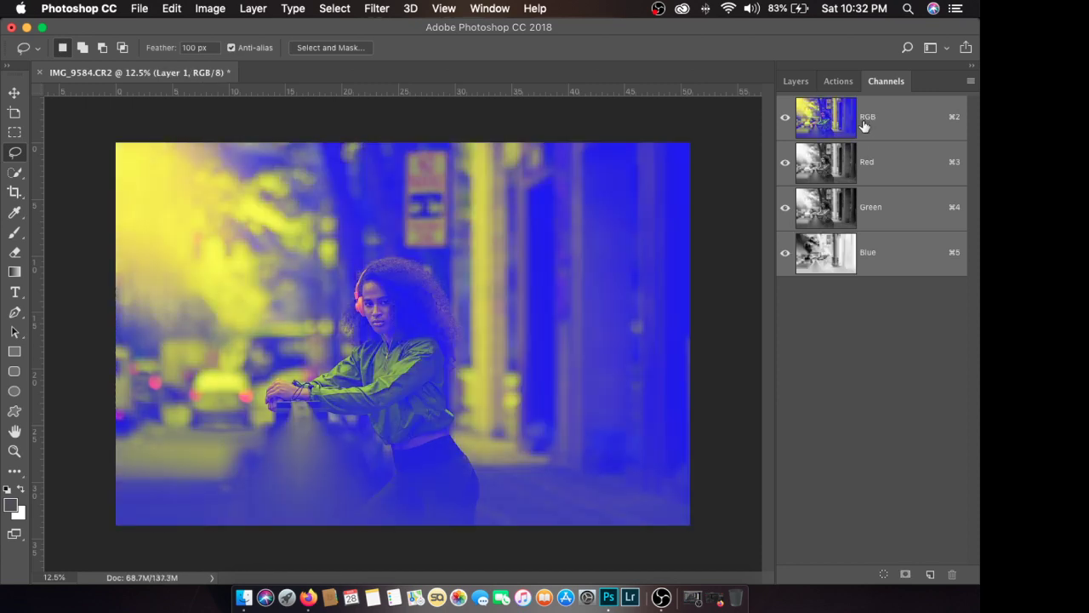
Step: Show the layer stack and toggle the pasted layer's visibility to compare it with the original photo
left_click(795, 82)
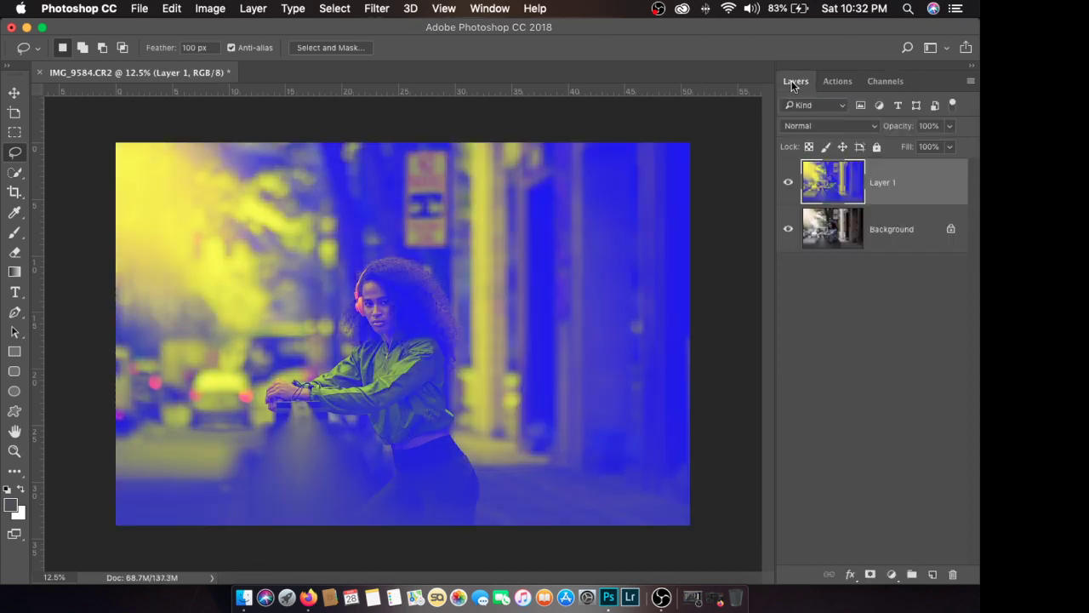
left_click(789, 190)
left_click(788, 190)
left_click(789, 189)
left_click(788, 190)
Step: Try the Exclusion blend mode on the pasted layer at 17% opacity and compare the image with and without it
left_click(832, 127)
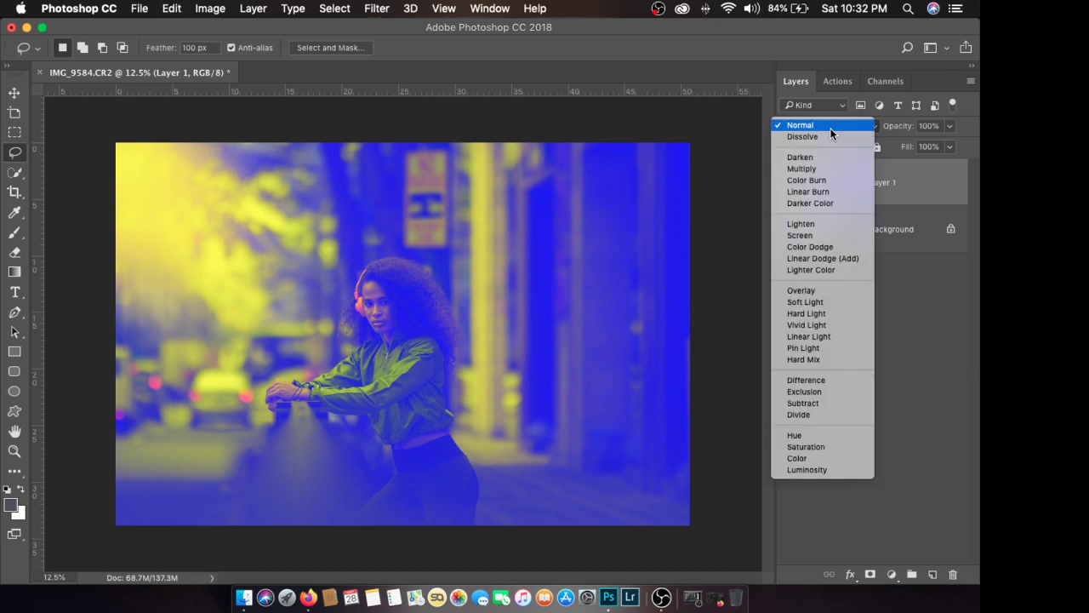
left_click(833, 392)
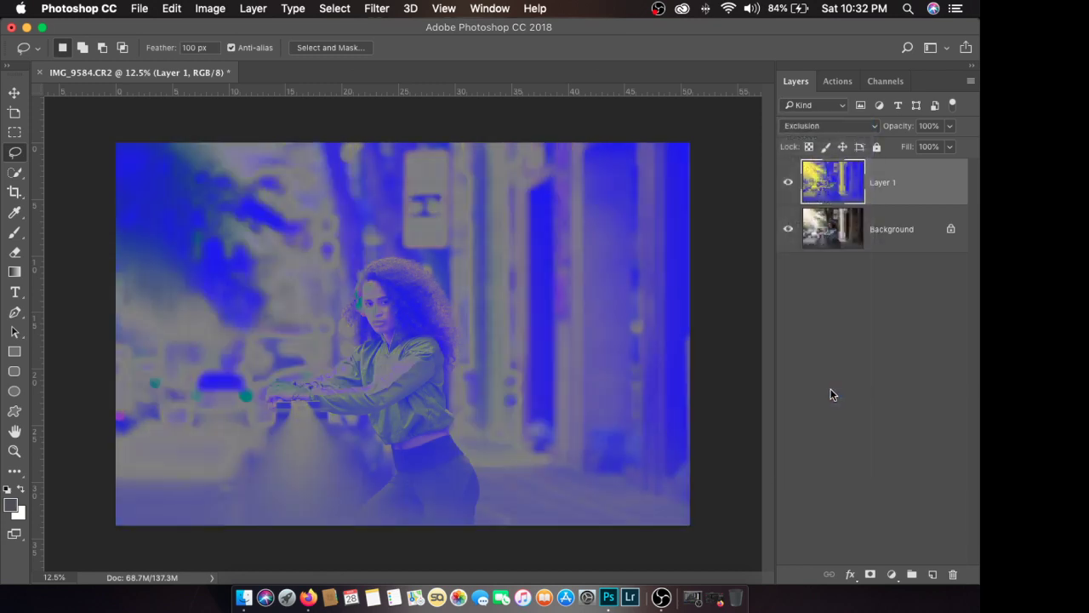
left_click(949, 126)
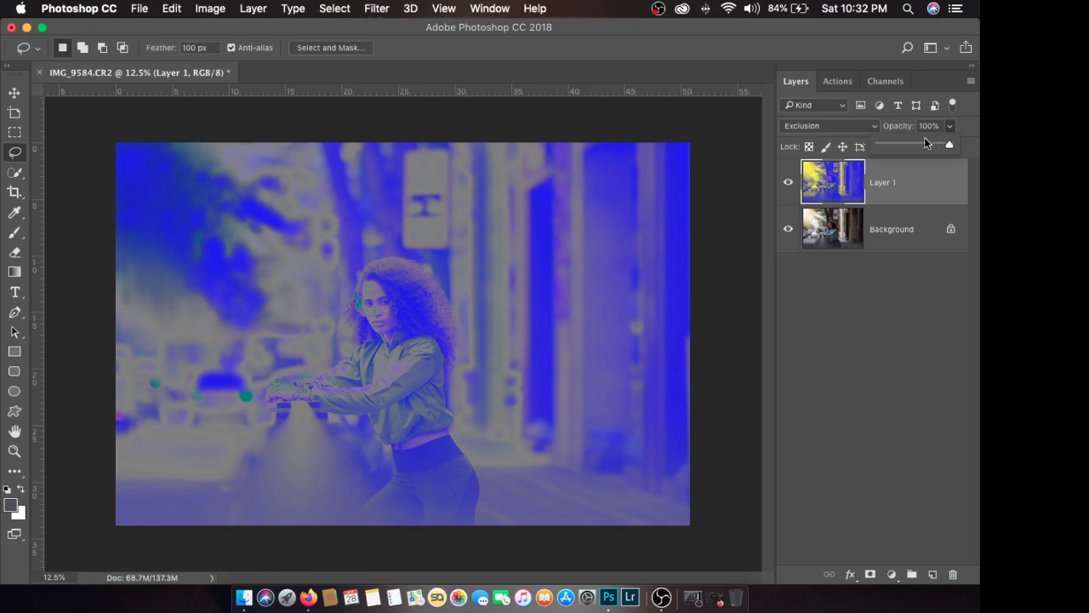
left_click_drag(905, 143, 893, 149)
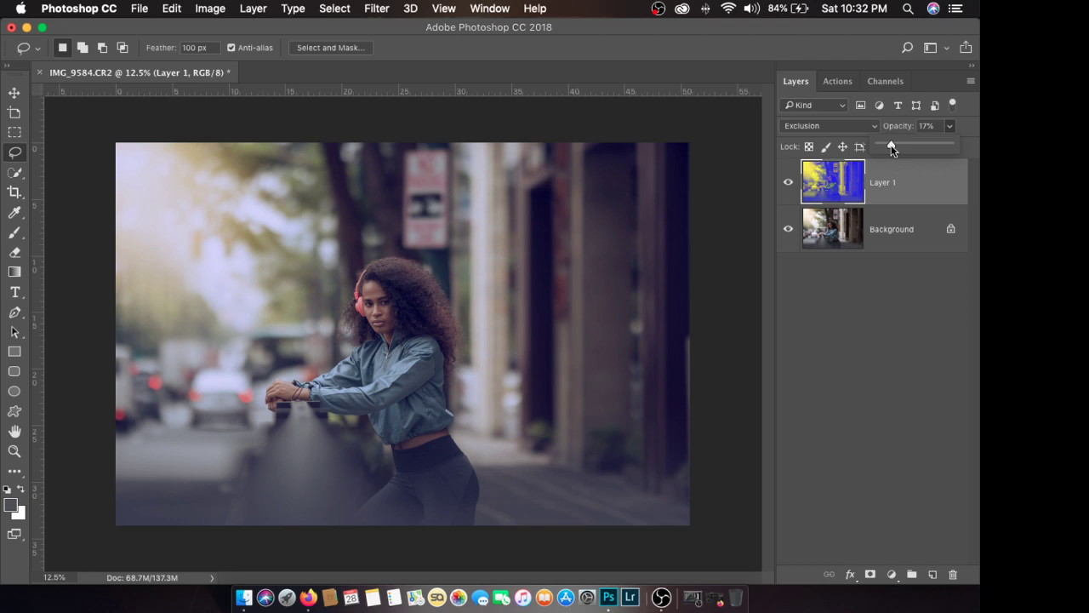
left_click(787, 182)
left_click(786, 183)
left_click(785, 183)
left_click(786, 183)
Step: Try the Screen blend mode on the blue-and-yellow layer at a reduced opacity
left_click(835, 126)
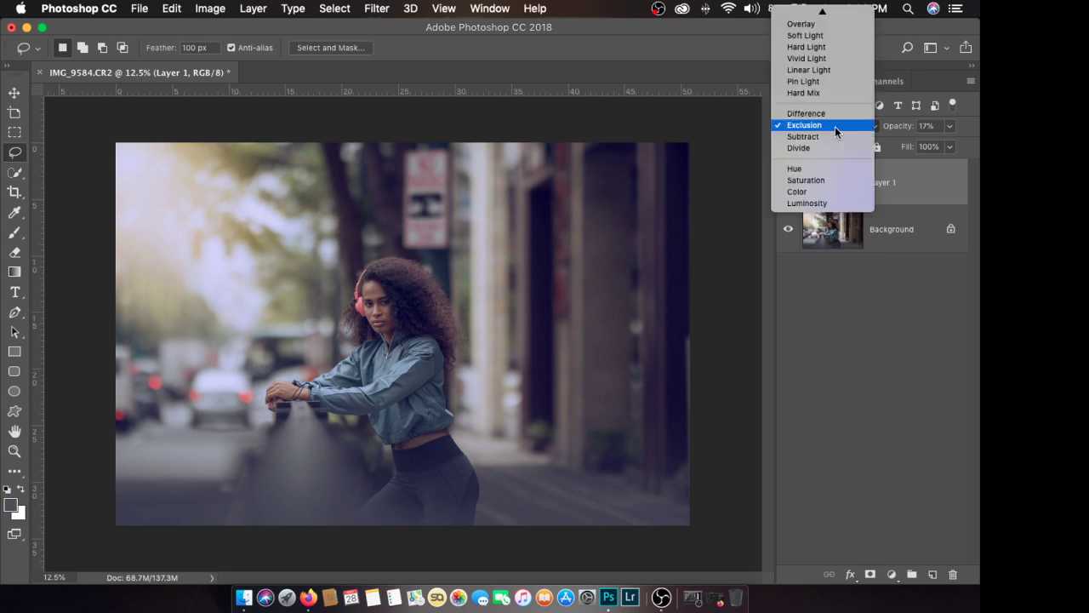
scroll(840, 52, "up", 3)
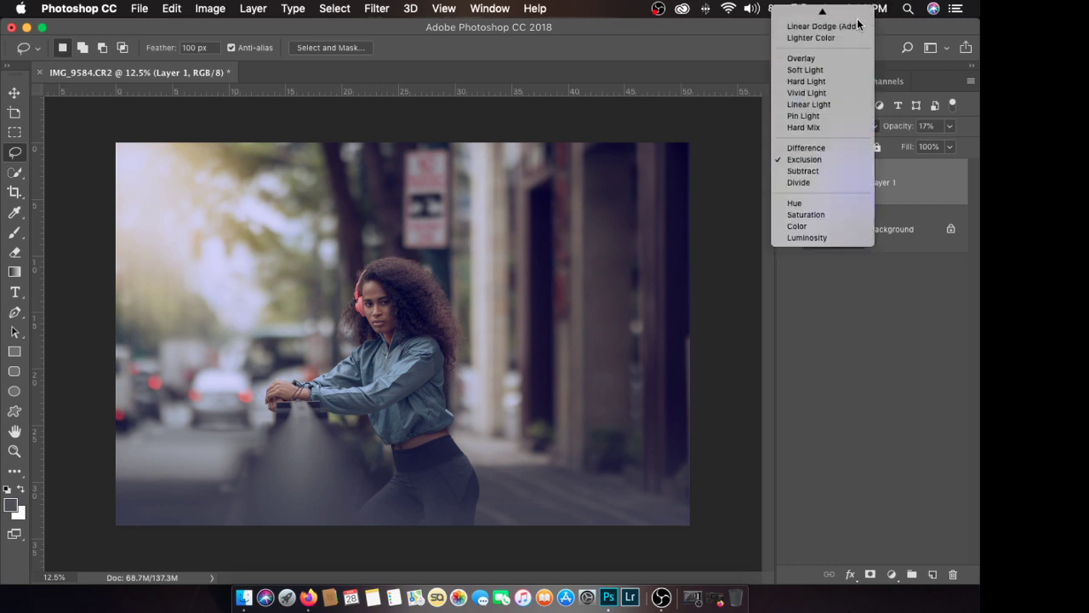
scroll(839, 52, "up", 3)
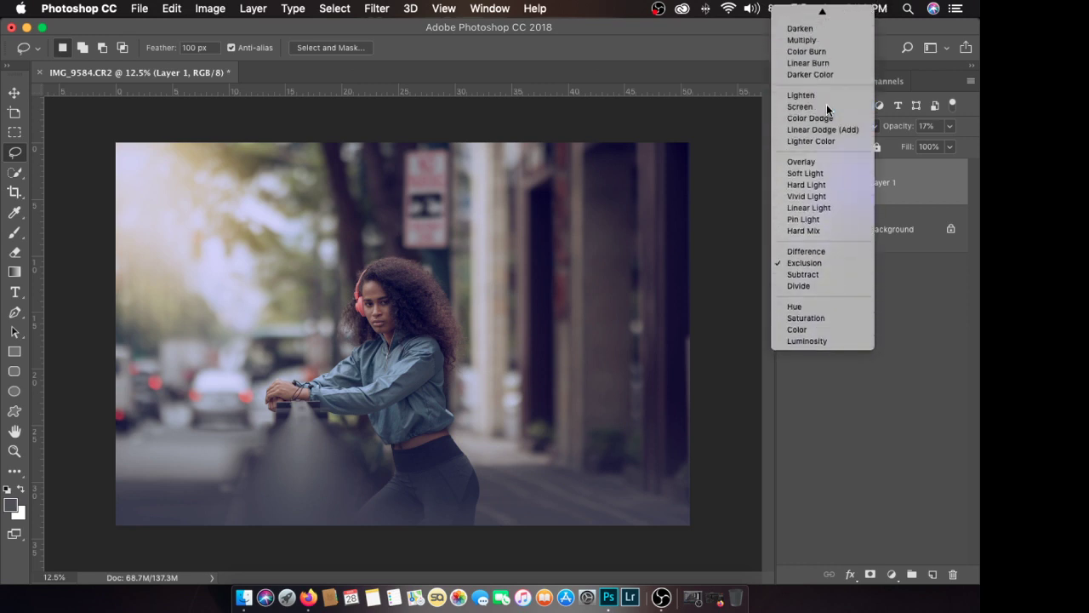
left_click(829, 104)
left_click(950, 126)
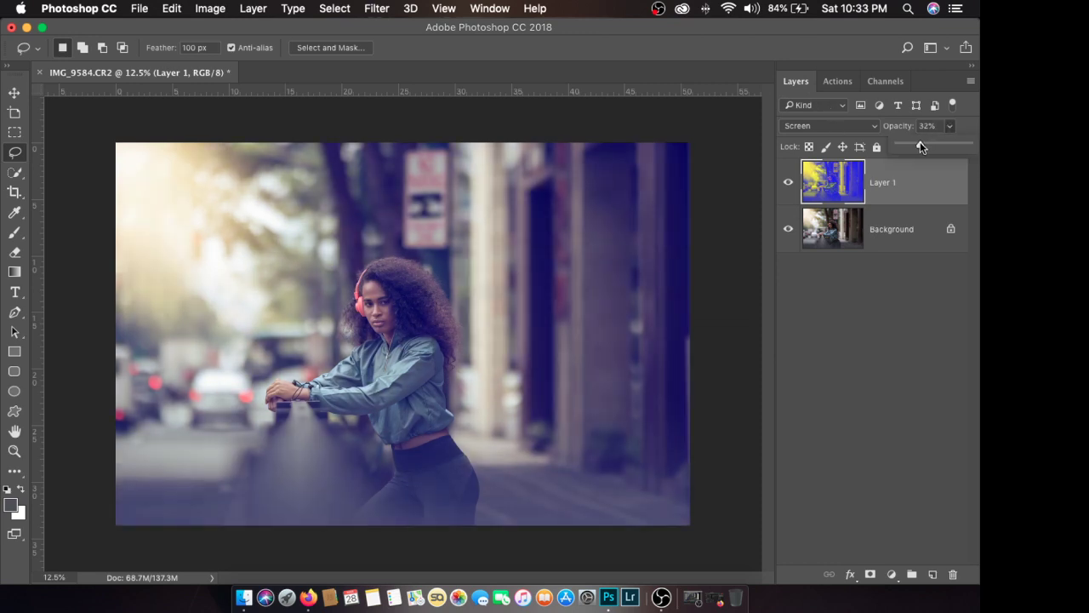
left_click_drag(920, 143, 915, 145)
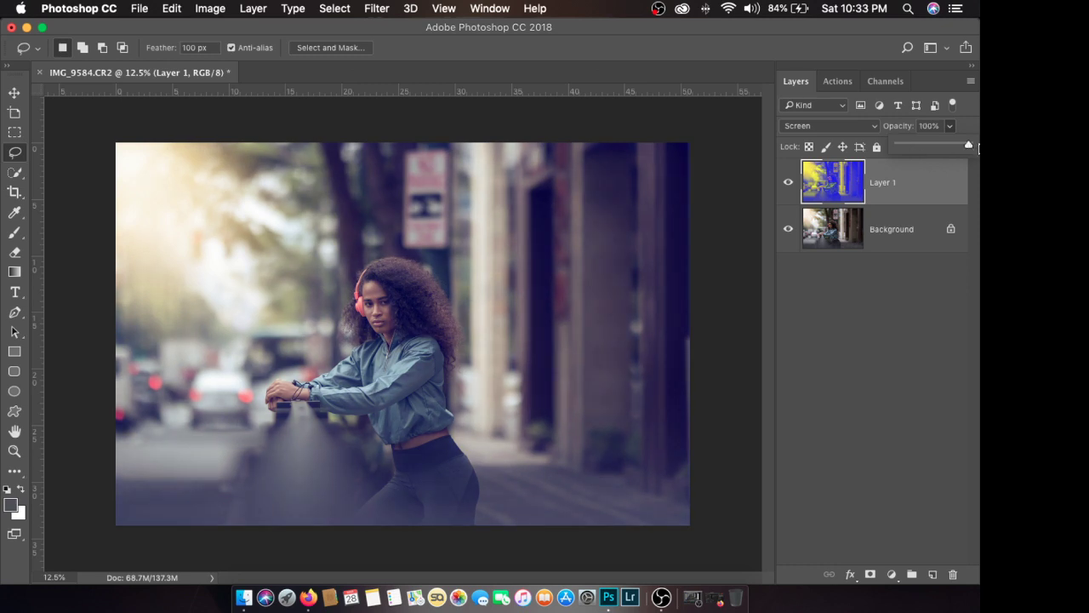
Step: Try the Normal blend mode on the blue-and-yellow layer, going from full opacity down to 14%
key("0")
left_click(851, 126)
left_click(839, 19)
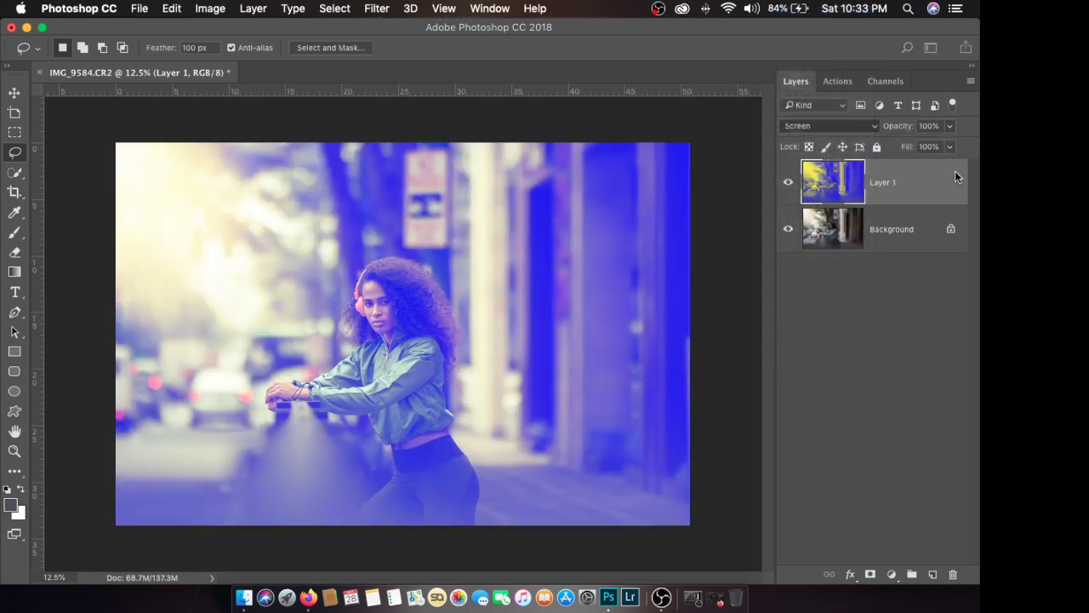
left_click(950, 126)
left_click_drag(904, 142, 885, 146)
Step: Set the blue-and-yellow layer to the Screen blend mode at about 29% opacity
left_click(844, 126)
left_click(833, 234)
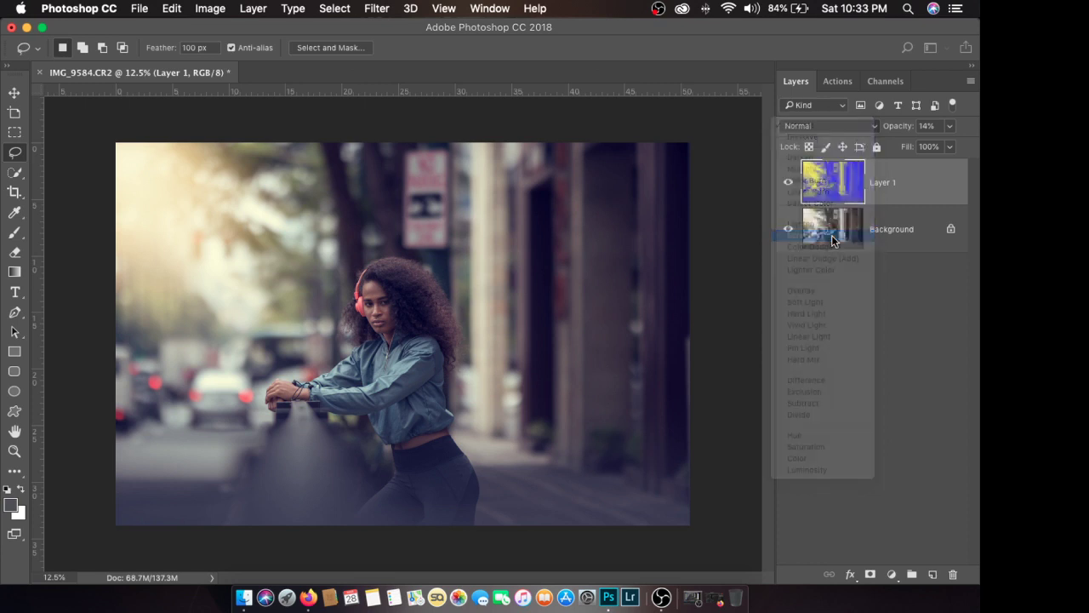
left_click(950, 127)
left_click_drag(909, 146, 917, 146)
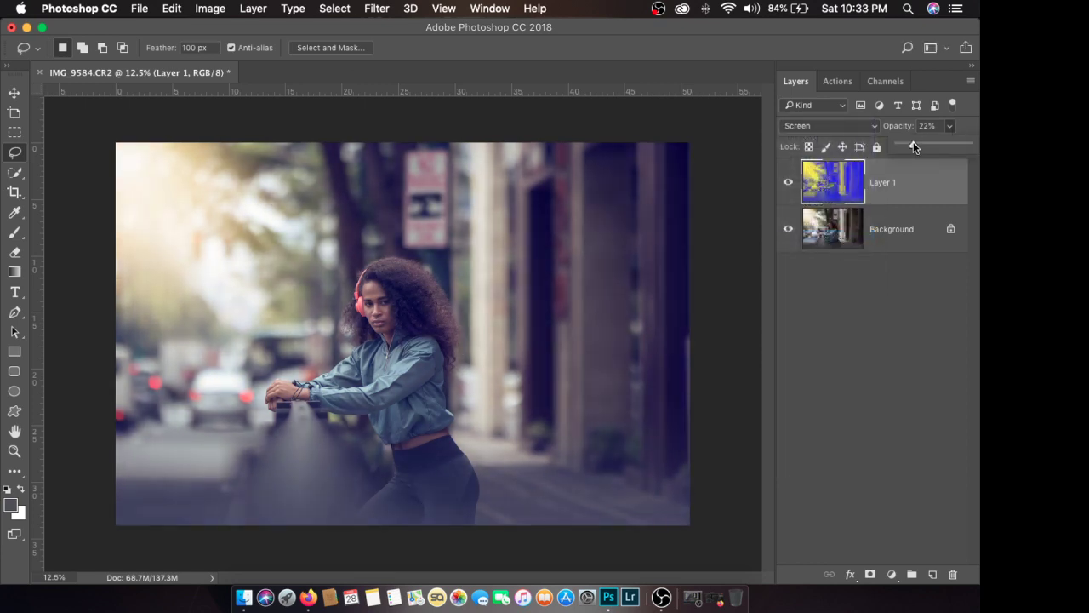
Step: Hide the blue-and-yellow layer and bring up the channels of the Background layer
left_click(788, 183)
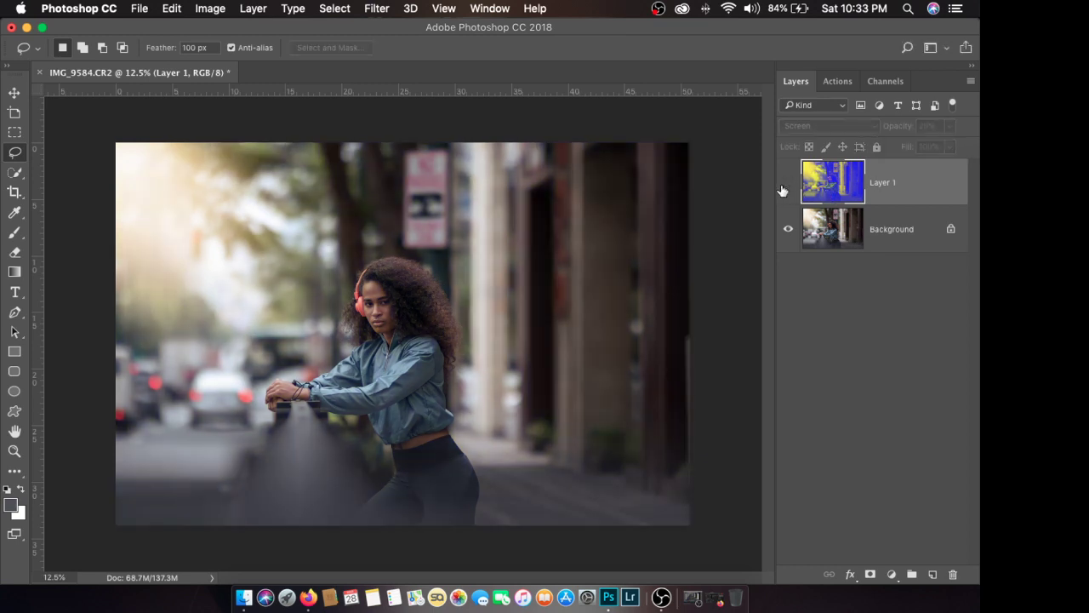
left_click(878, 226)
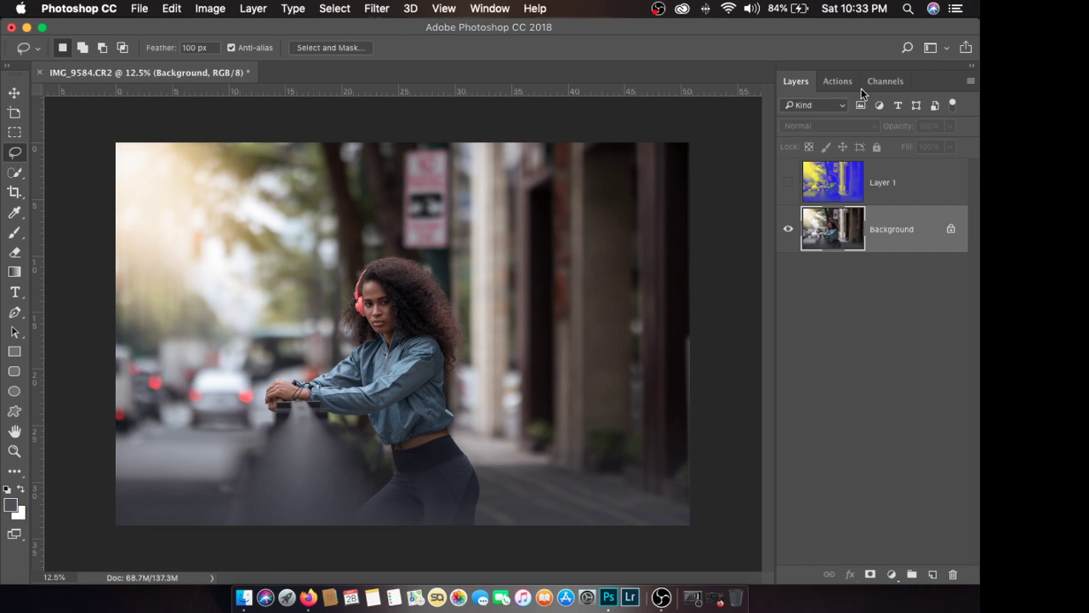
left_click(882, 82)
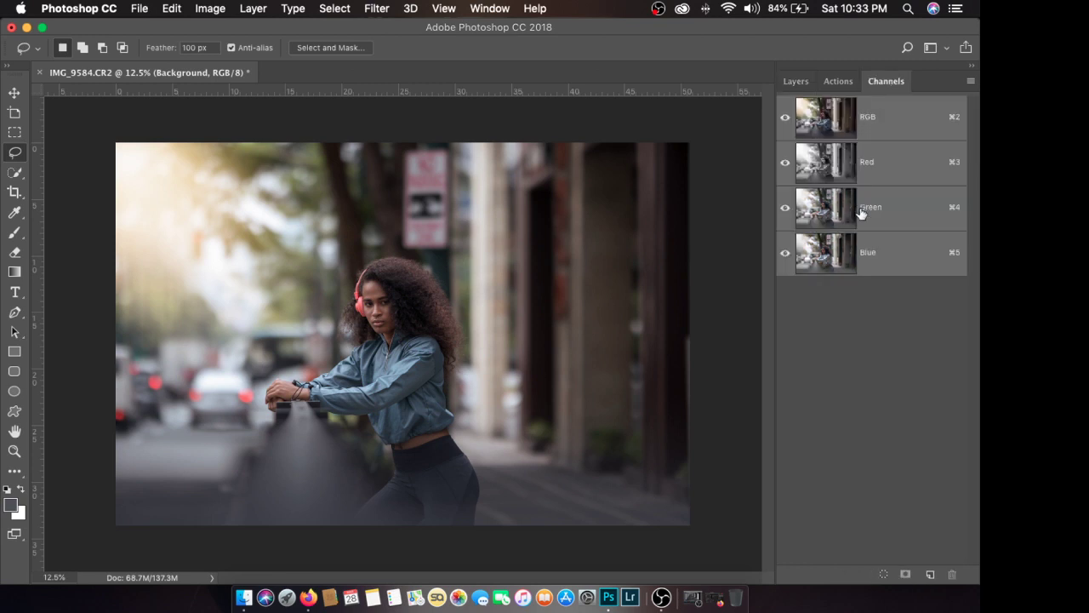
Step: Invert the Background's Red channel across the full canvas and copy the image with all RGB channels shown
left_click(886, 163)
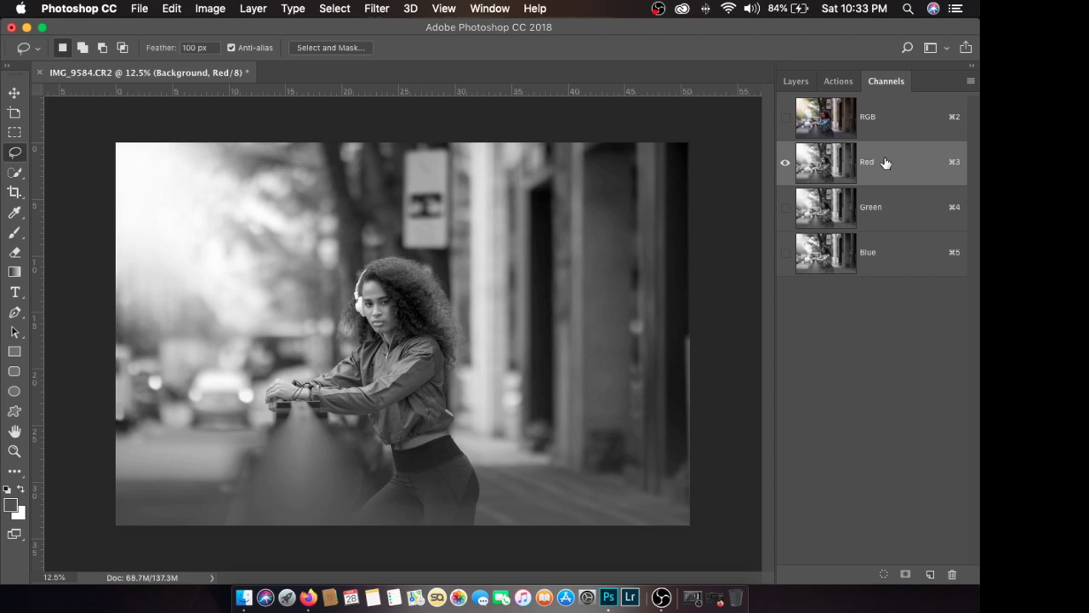
key("super+a")
left_click_drag(885, 162, 887, 166)
key("super+i")
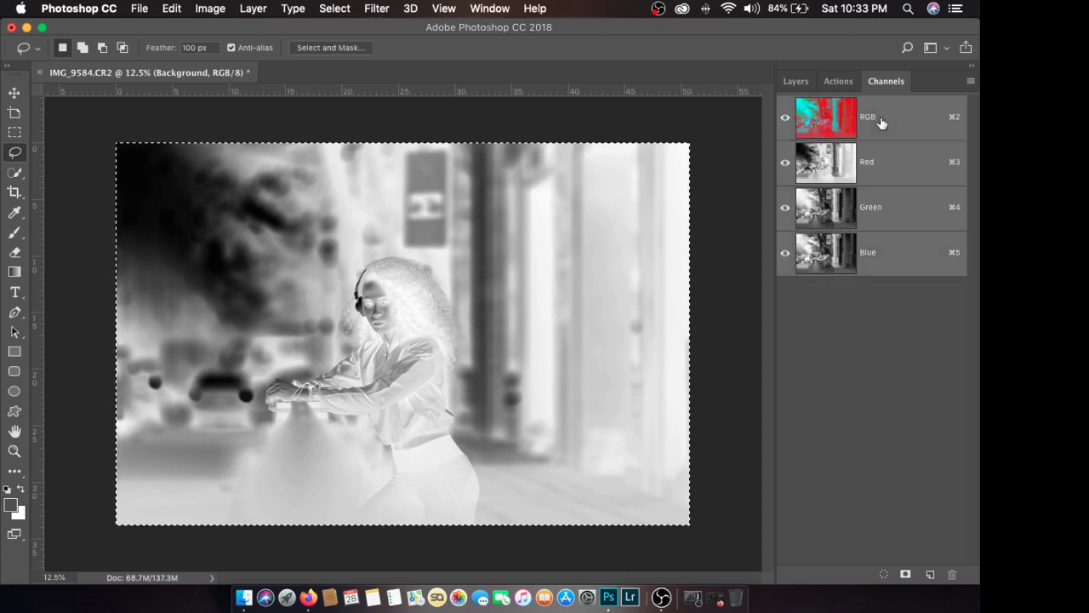
left_click(882, 123)
key("super+c")
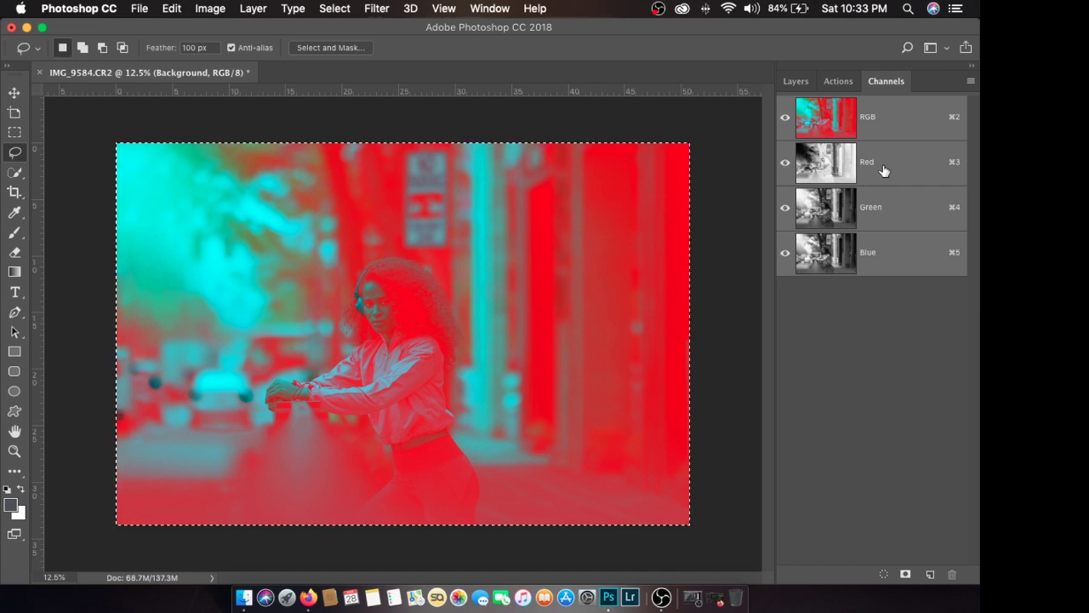
Step: Undo the Red channel inversion and paste the copied red-and-cyan image as a new layer above the Background
left_click(884, 171)
key("super+v")
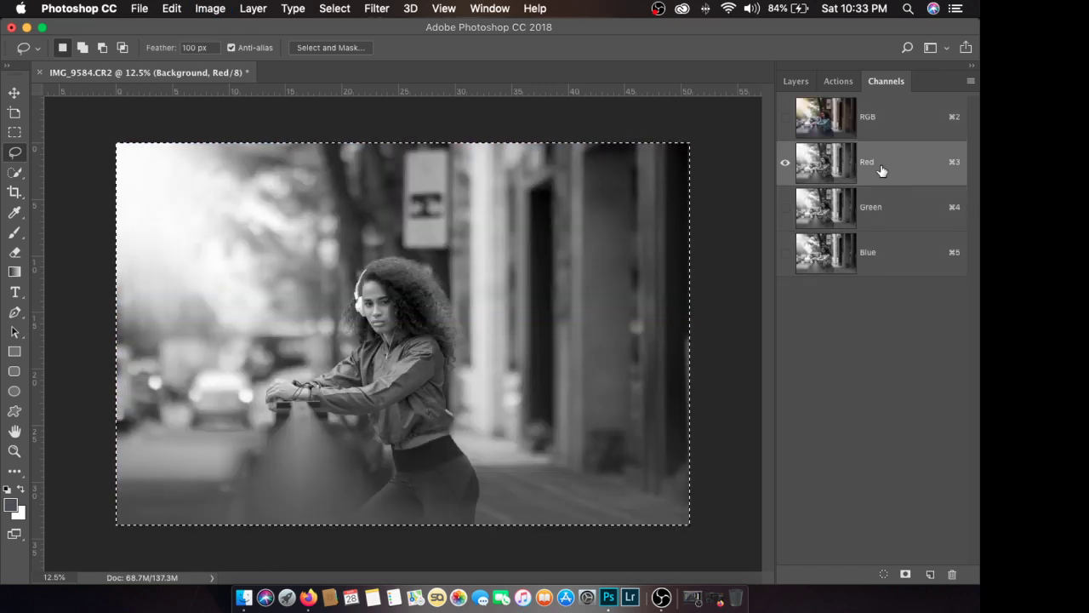
left_click(878, 124)
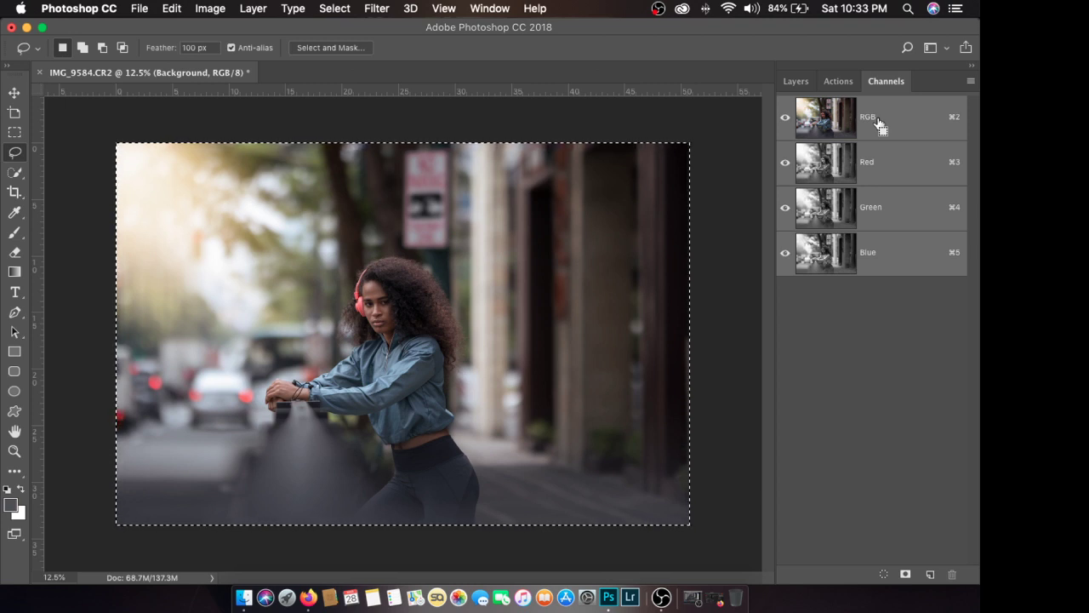
key("super+v")
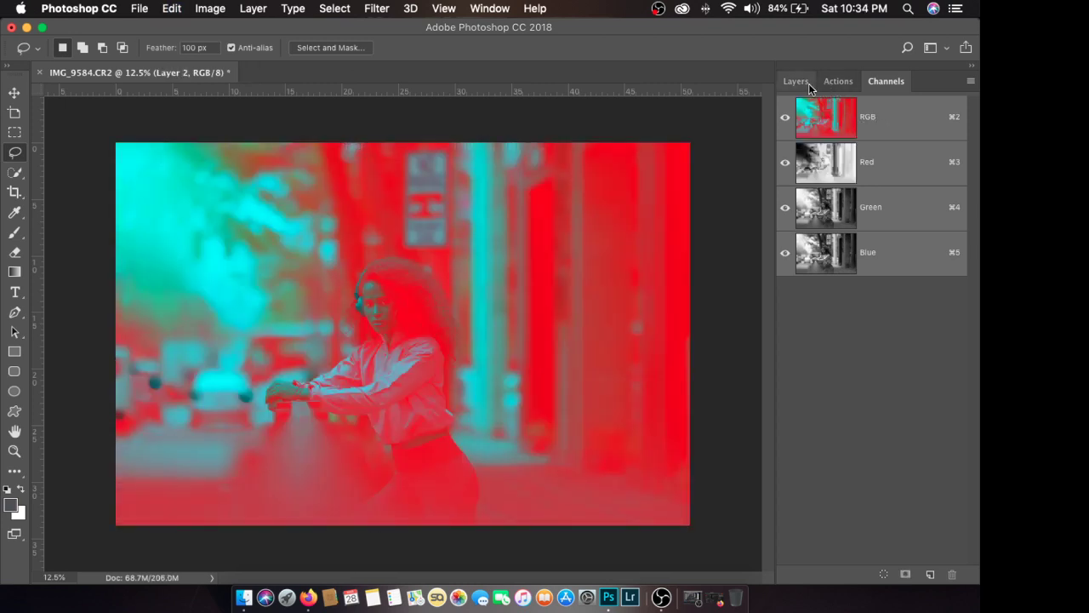
Step: Rename the blue-and-yellow layer as Blue Channel and the red-and-cyan layer as Red Channel
left_click(809, 84)
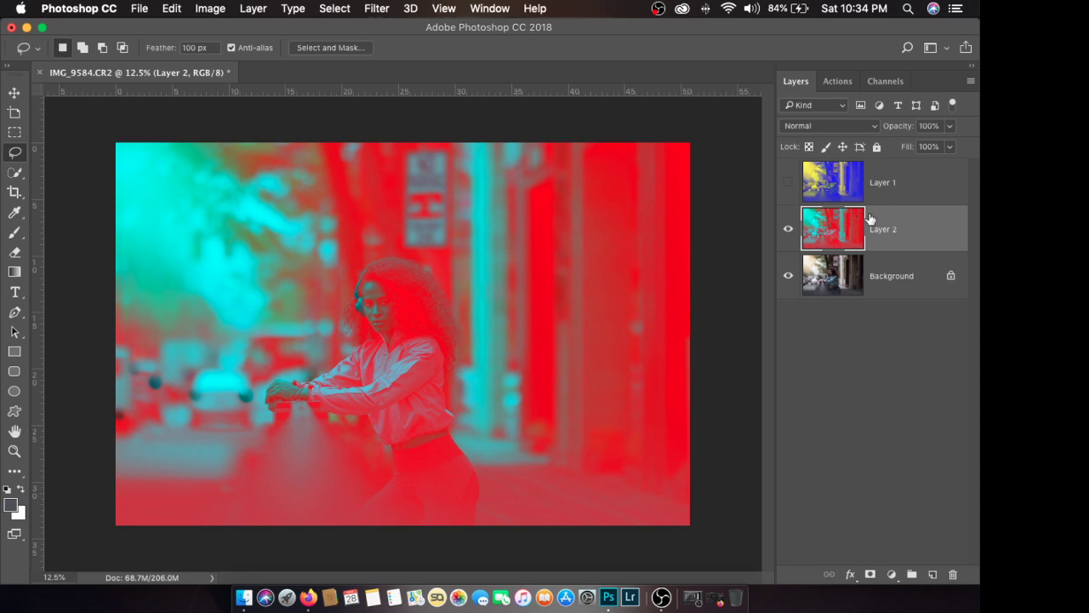
double_click(882, 182)
type("Blue Channel")
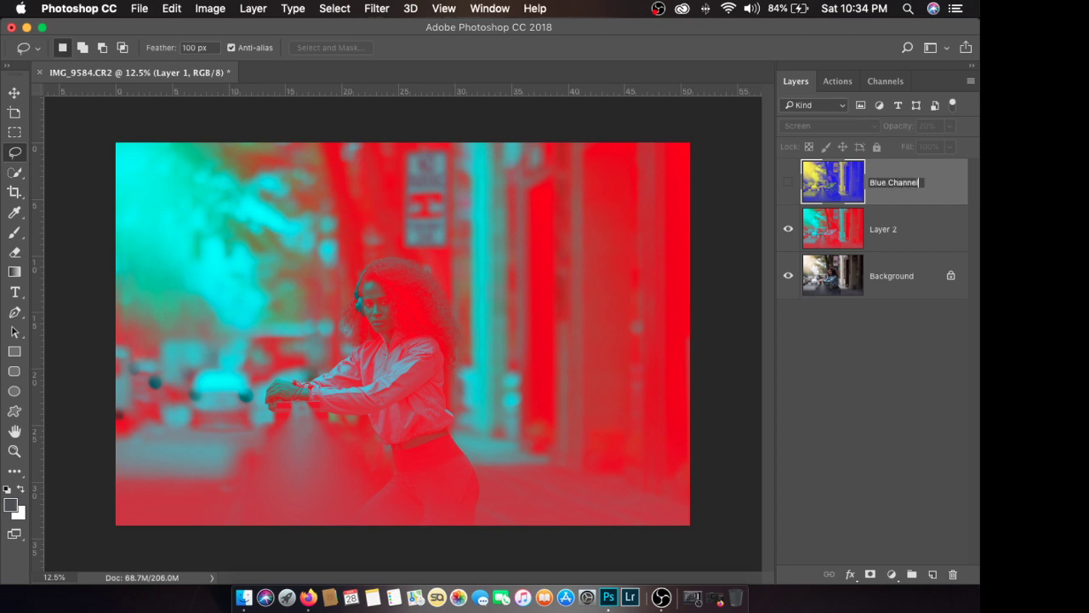
key("Return")
double_click(885, 229)
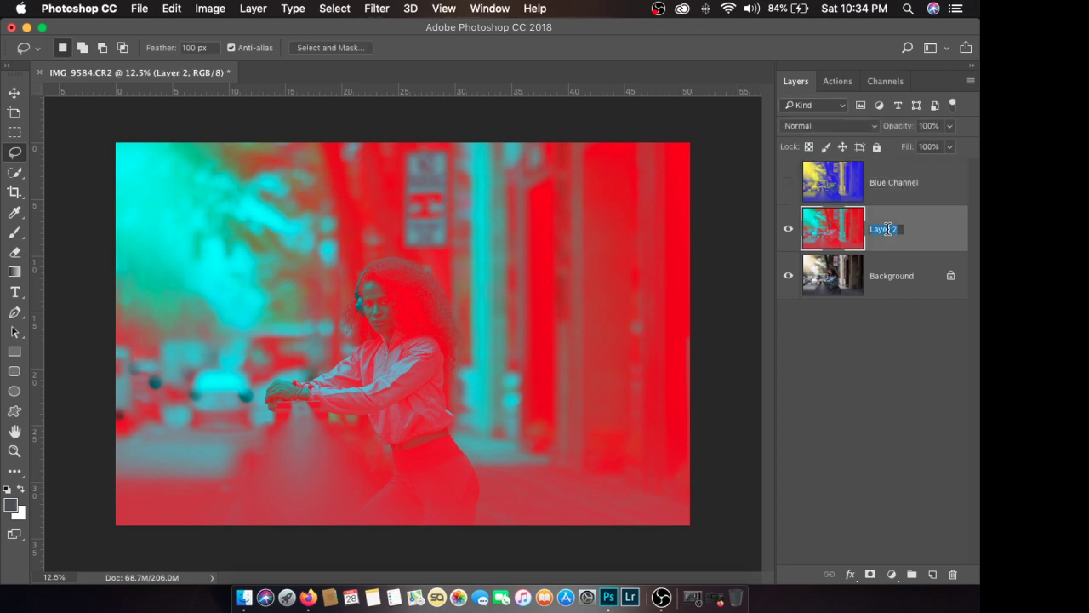
type("Red Channel")
key("Return")
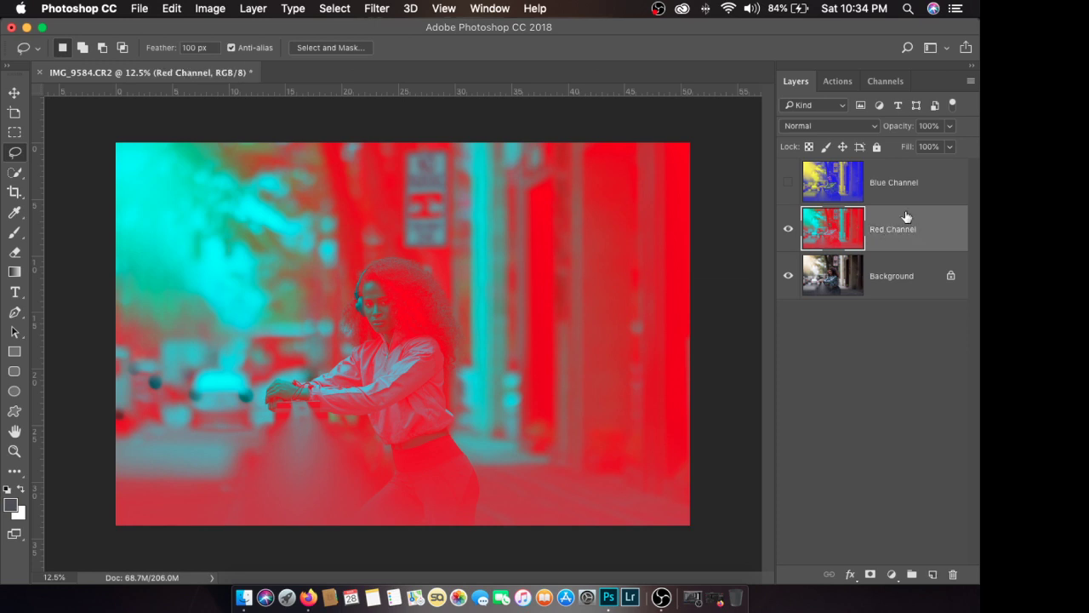
Step: Set the Red Channel layer to Screen blending at 15% opacity
left_click(861, 129)
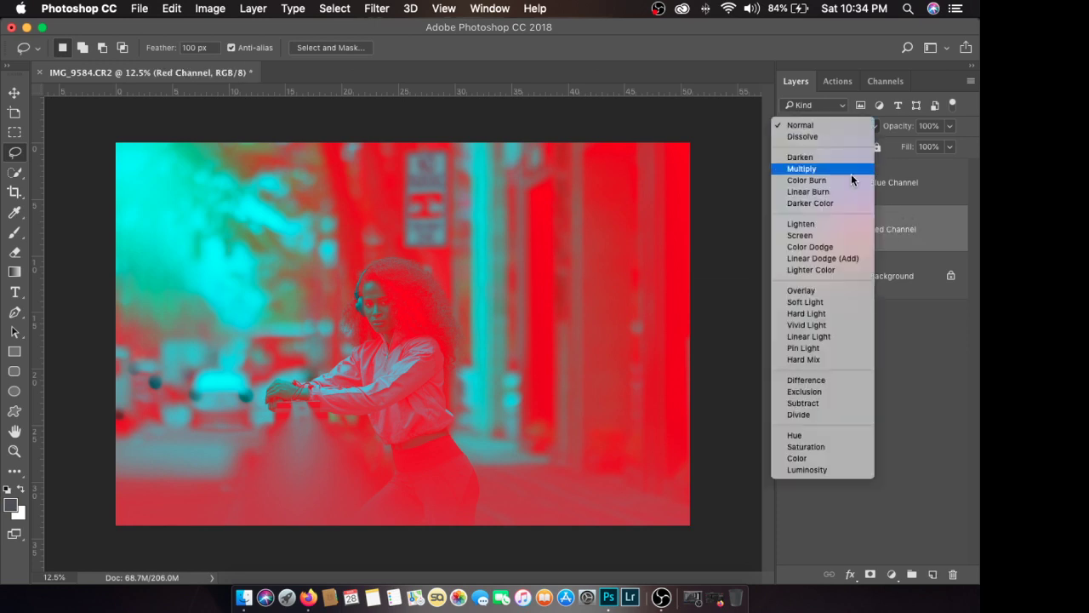
left_click(842, 235)
left_click(950, 126)
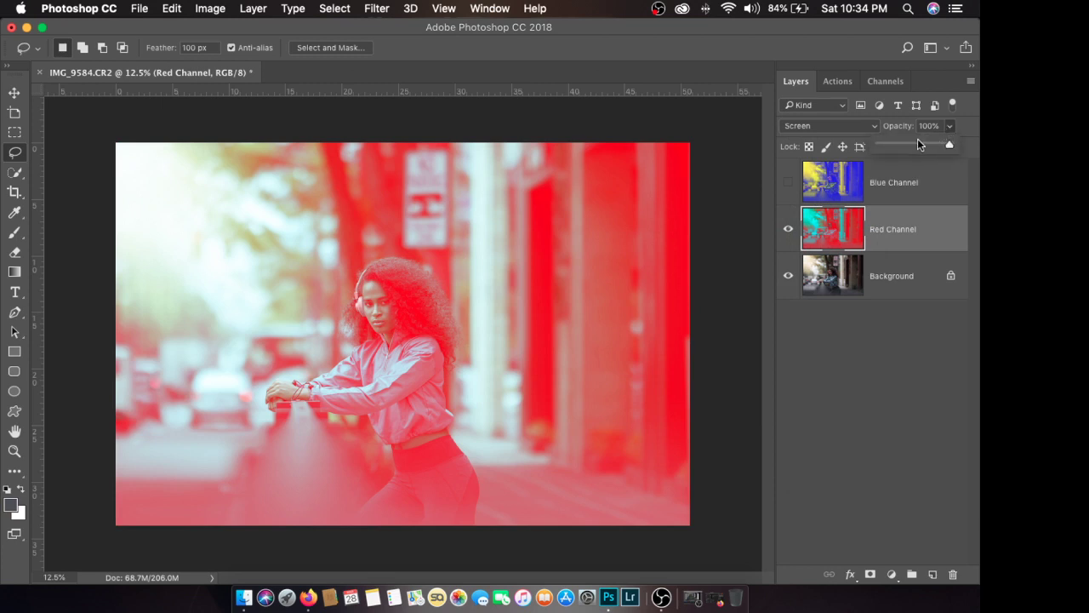
left_click_drag(897, 142, 889, 146)
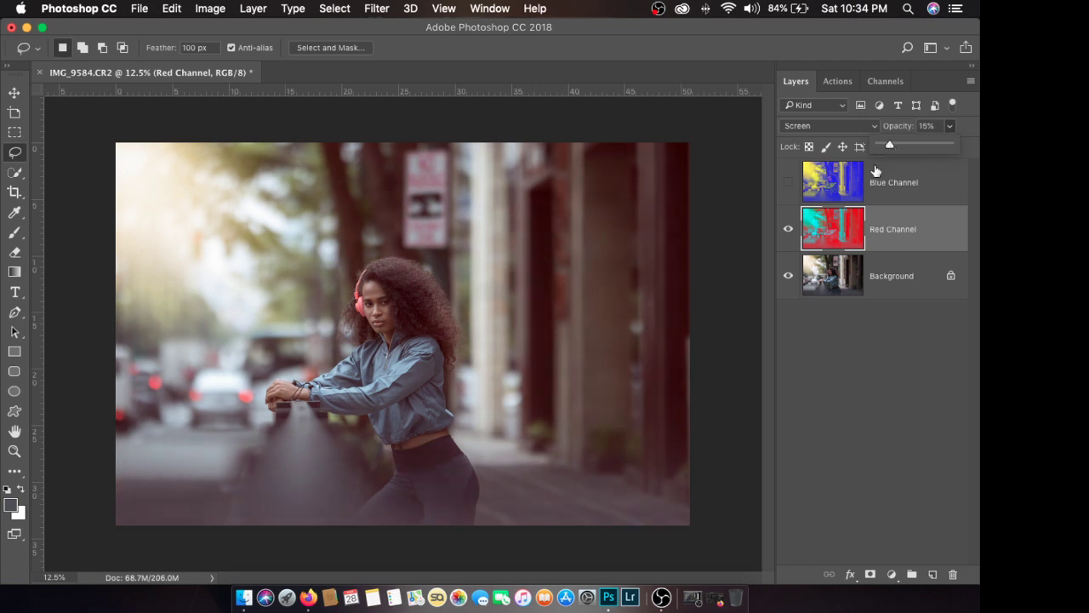
Step: Switch the Red Channel layer off and on to compare the portrait with and without its tint
left_click(788, 237)
left_click(788, 237)
left_click(788, 230)
left_click(788, 230)
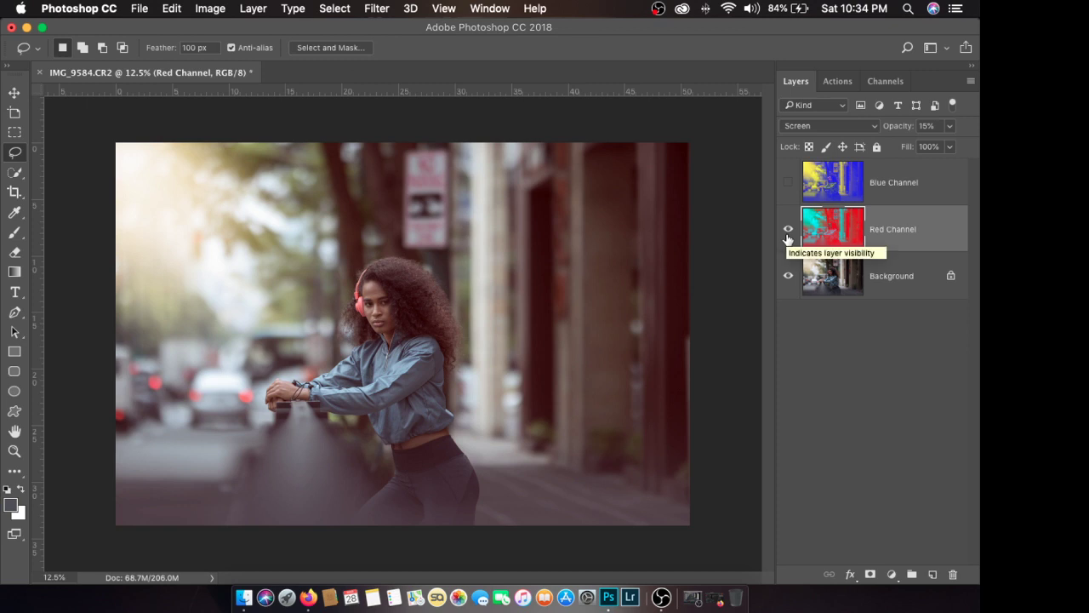
left_click(788, 232)
left_click(789, 232)
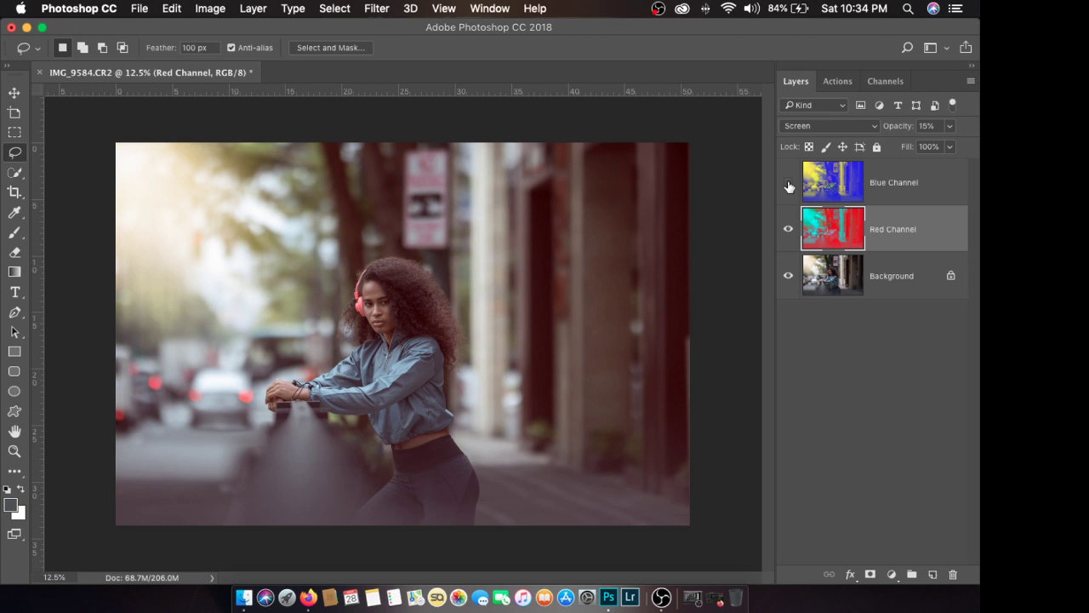
Step: Show the Blue Channel layer, check its opacity, and compare the combined look with the Red Channel layer off and on
left_click(789, 186)
left_click(890, 182)
left_click(950, 126)
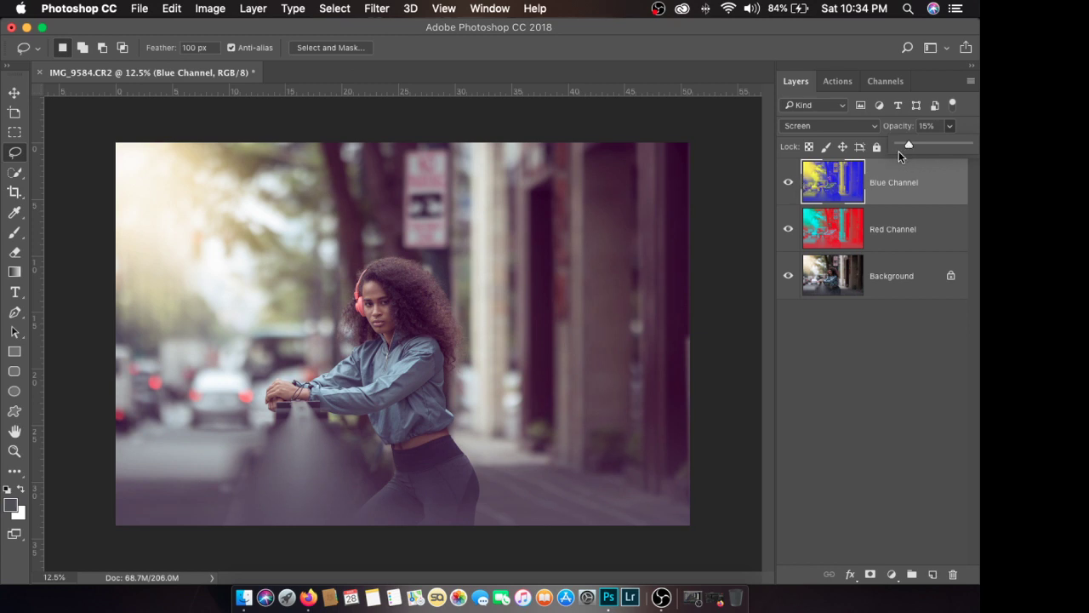
left_click(895, 180)
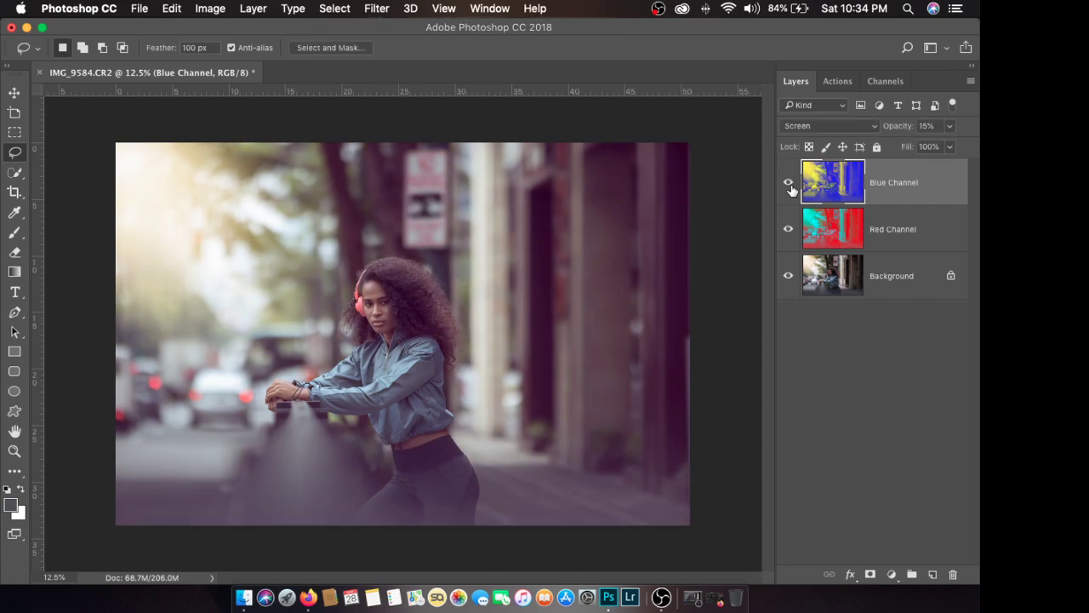
left_click(788, 229)
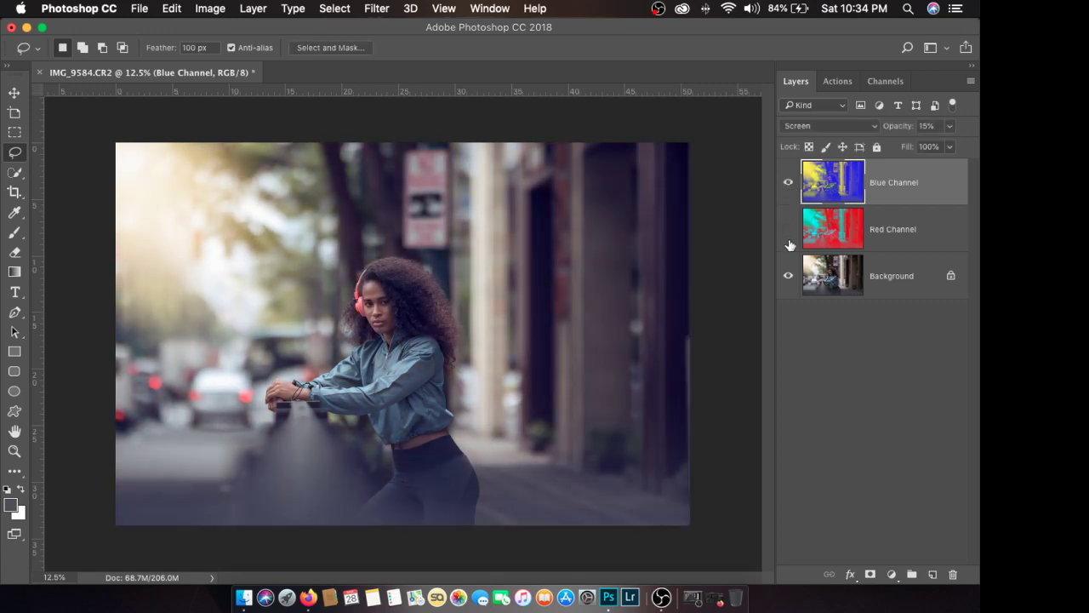
left_click(788, 229)
Step: Hide the Red Channel and Blue Channel layers and duplicate the Background layer
left_click(788, 229)
left_click(790, 191)
left_click(873, 234)
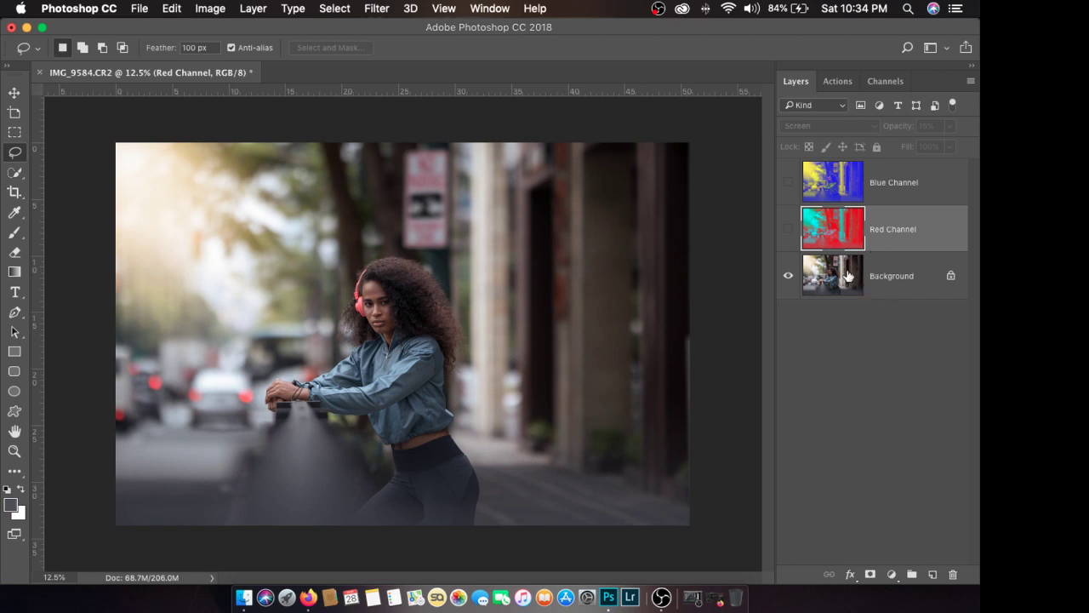
left_click(932, 294)
left_click_drag(932, 296, 885, 297)
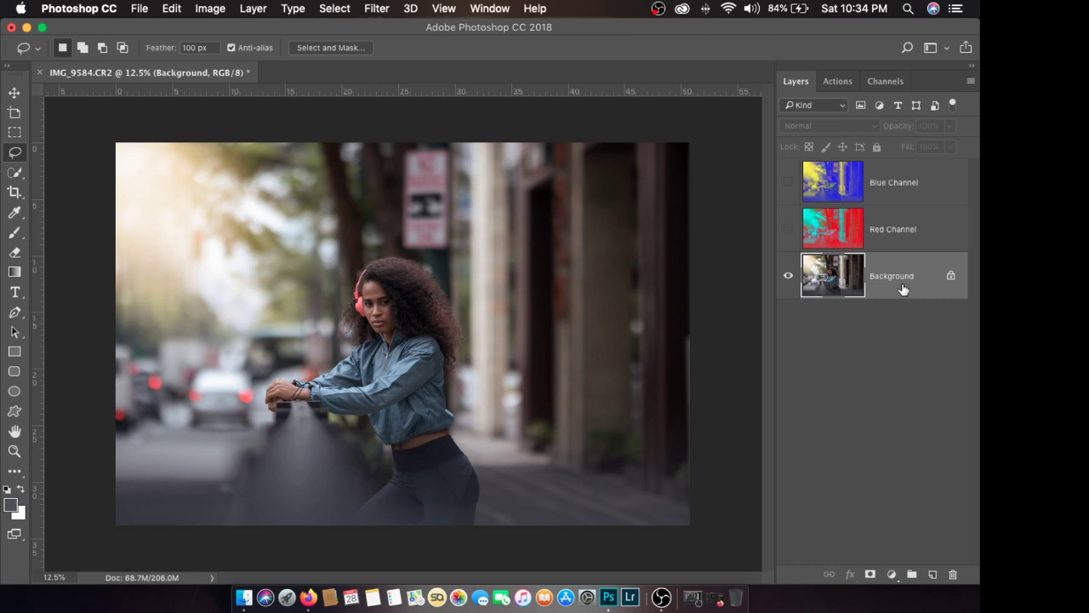
key("ctrl+j")
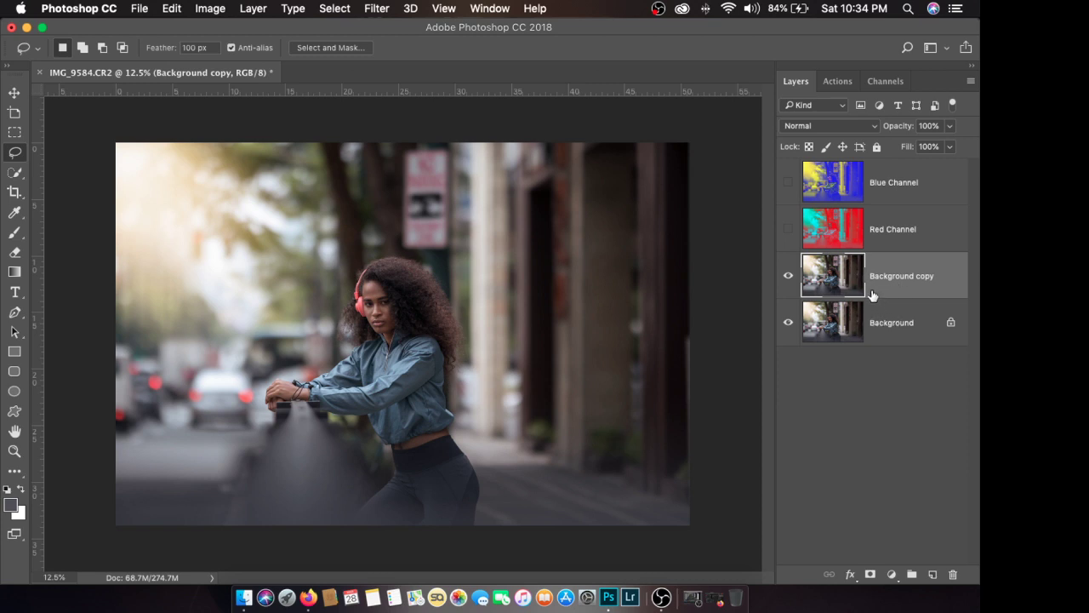
Step: Set the Background copy layer to Exclusion blending at 15% opacity
left_click(847, 126)
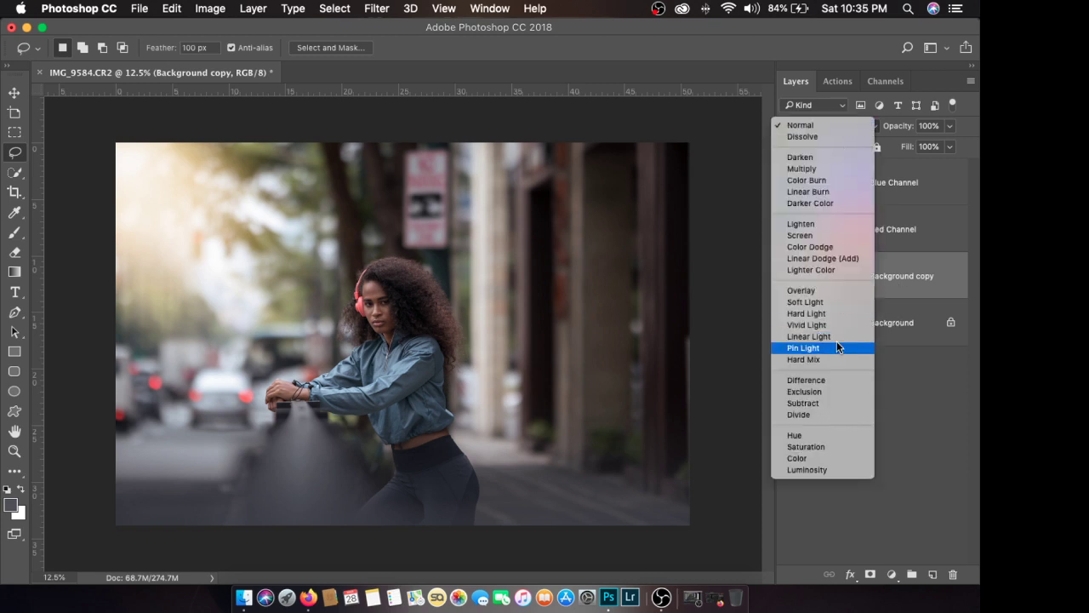
left_click(823, 392)
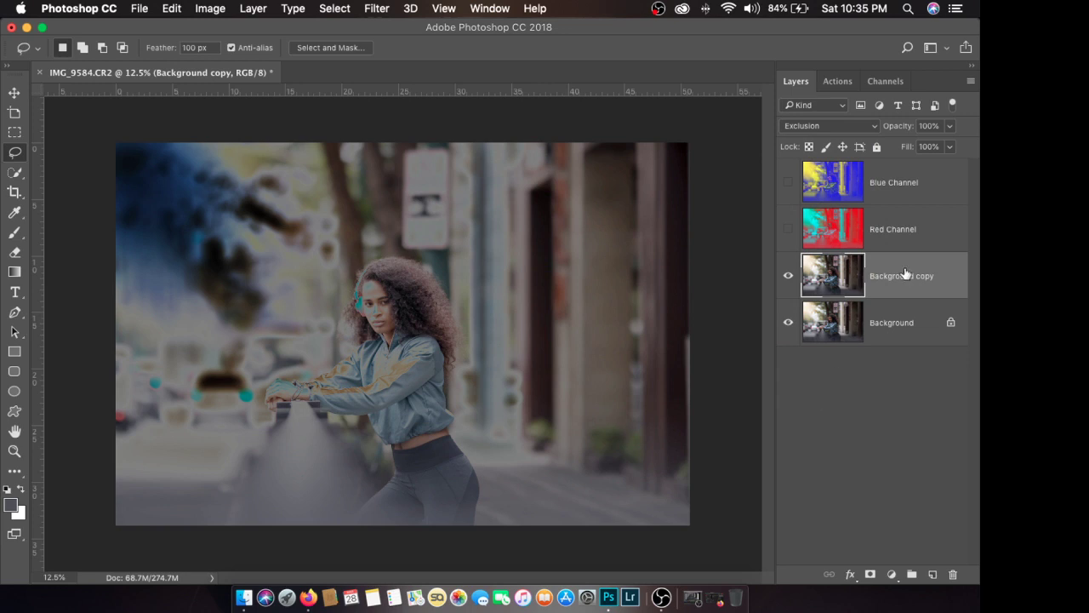
left_click(950, 128)
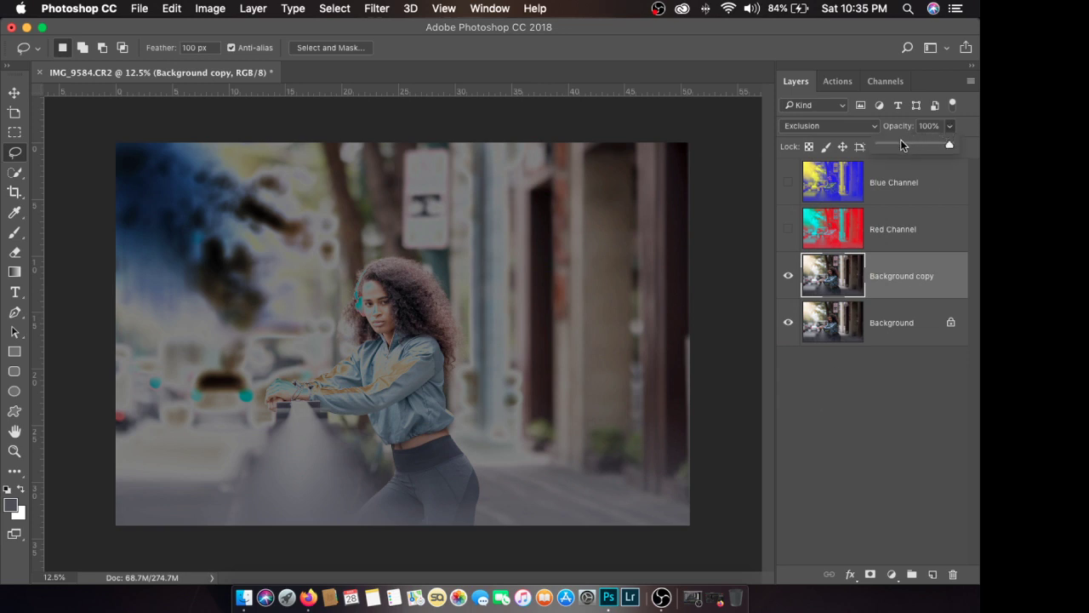
left_click(900, 144)
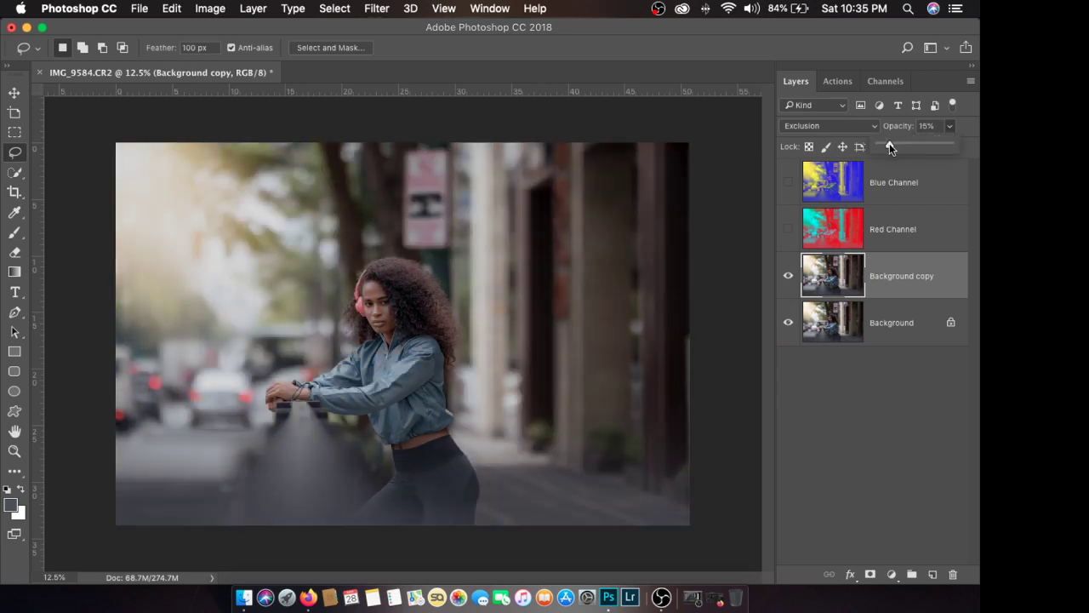
Step: Toggle the Background copy layer to compare the portrait with and without the Exclusion effect, leaving it hidden
left_click(789, 278)
left_click(790, 281)
left_click(790, 281)
left_click(790, 281)
left_click(790, 280)
left_click(790, 281)
left_click(789, 281)
Step: Toggle the Red Channel and Blue Channel layers separately and together to compare their tints, leaving both shown
left_click(789, 230)
left_click(789, 183)
left_click(788, 183)
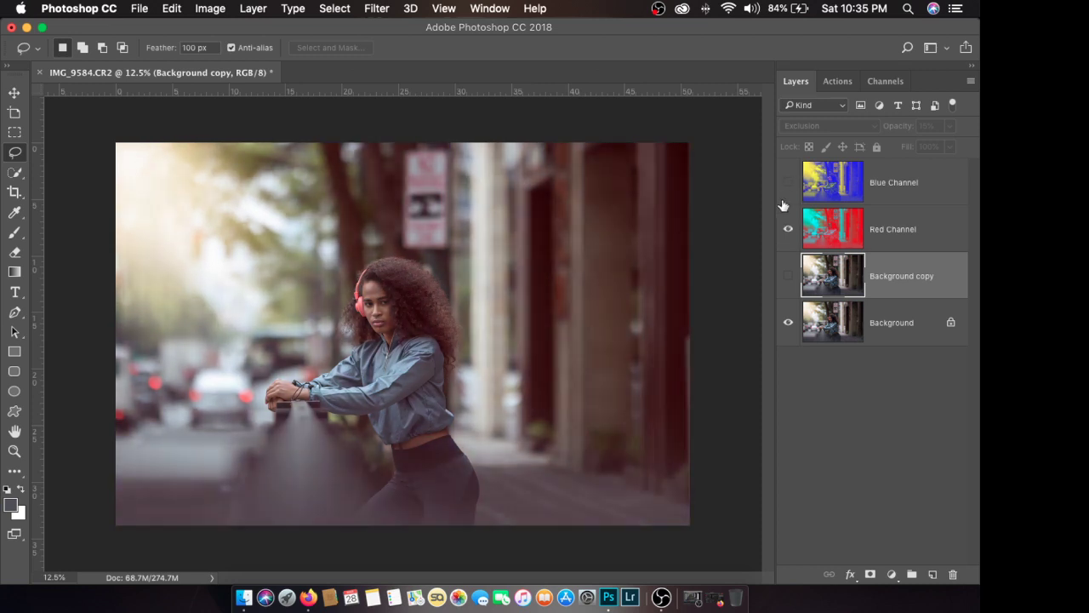
left_click(788, 230)
left_click(788, 229)
left_click(789, 230)
left_click(789, 183)
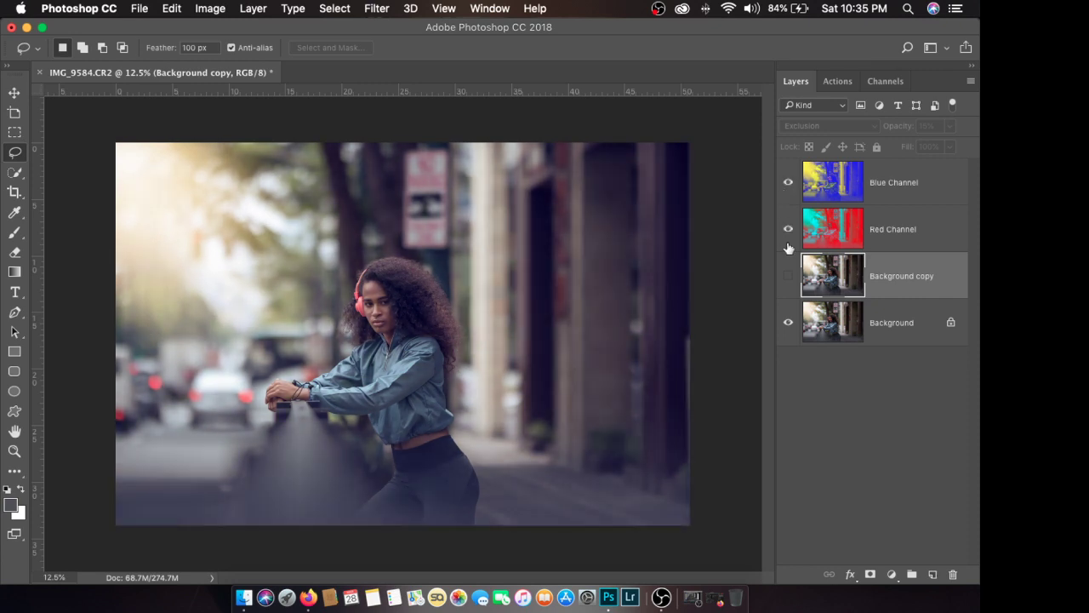
left_click(788, 243)
Step: Compare the blend mode and opacity settings of the Red Channel and Blue Channel layers
left_click(904, 223)
left_click(921, 186)
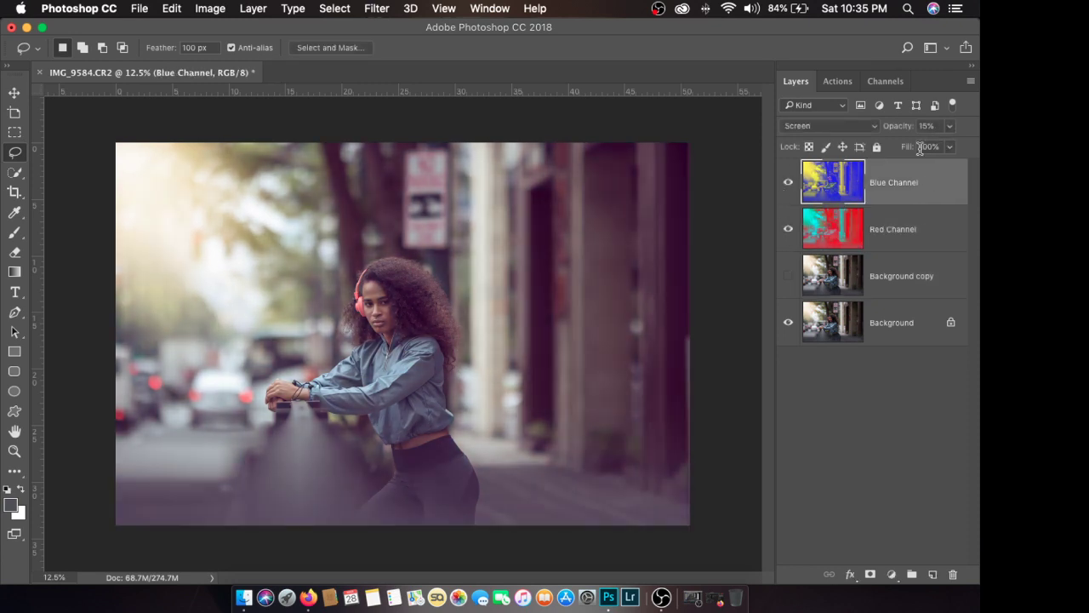
left_click(892, 228)
left_click(904, 180)
left_click(895, 237)
left_click(900, 183)
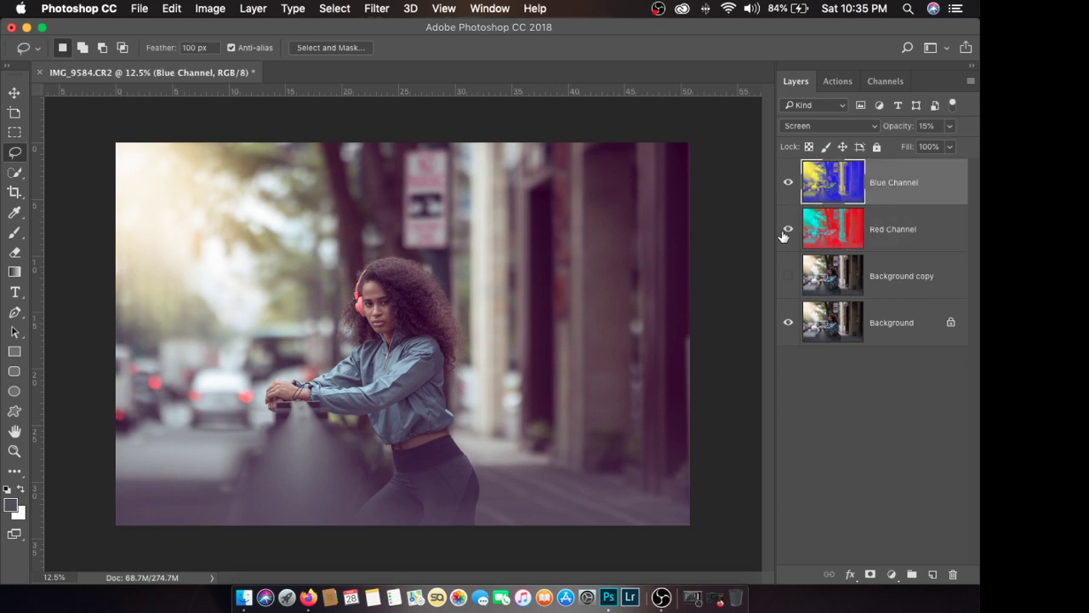
Step: Toggle the Background copy layer beneath the two channel tints to compare the combined grade, leaving it hidden
left_click(787, 277)
left_click(787, 277)
left_click(787, 278)
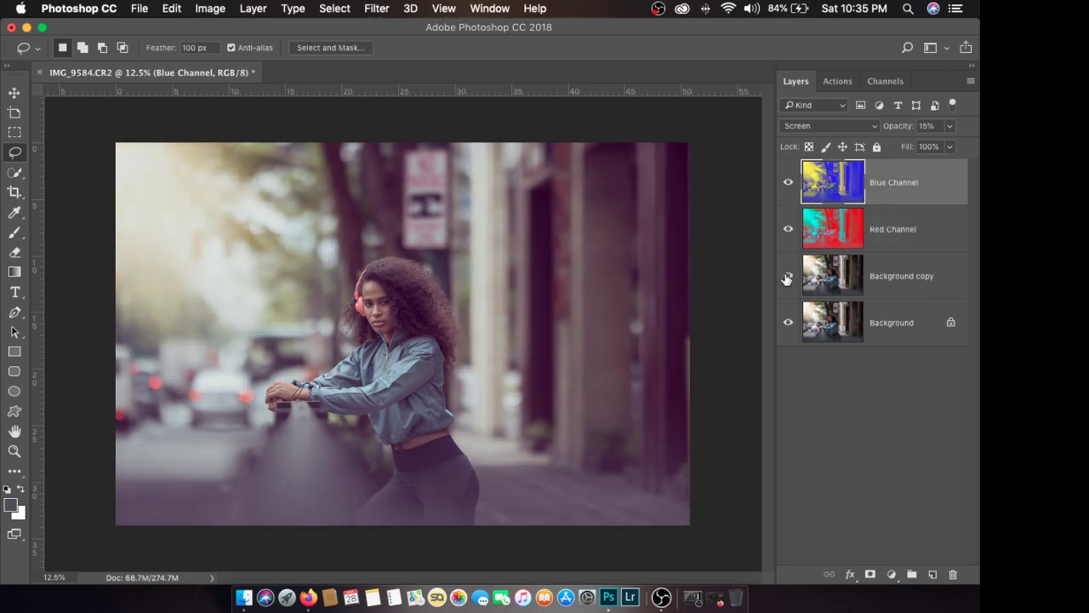
left_click(787, 277)
left_click(787, 277)
left_click(787, 277)
left_click(787, 277)
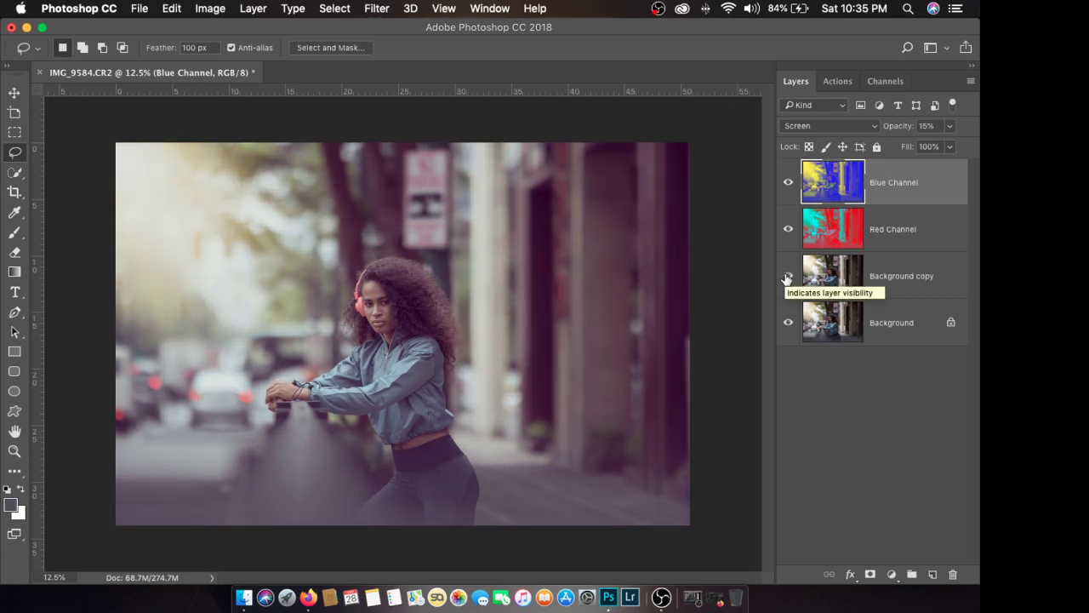
left_click(787, 278)
left_click(788, 278)
left_click(787, 278)
Step: Rename the Background copy layer as Exclusion
left_click(877, 280)
double_click(891, 279)
type("Exclusion")
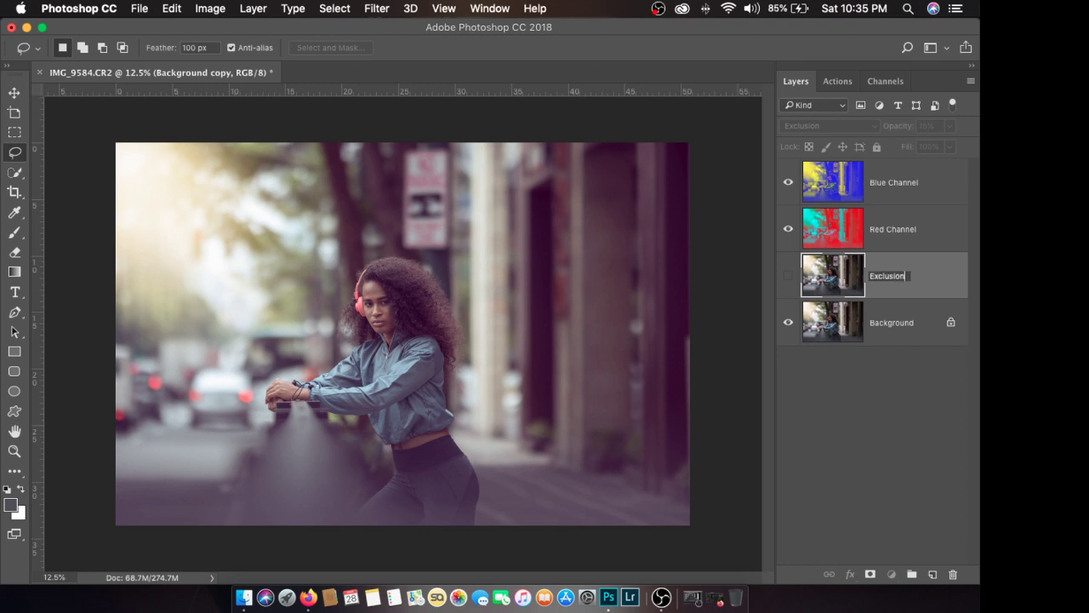
key("Return")
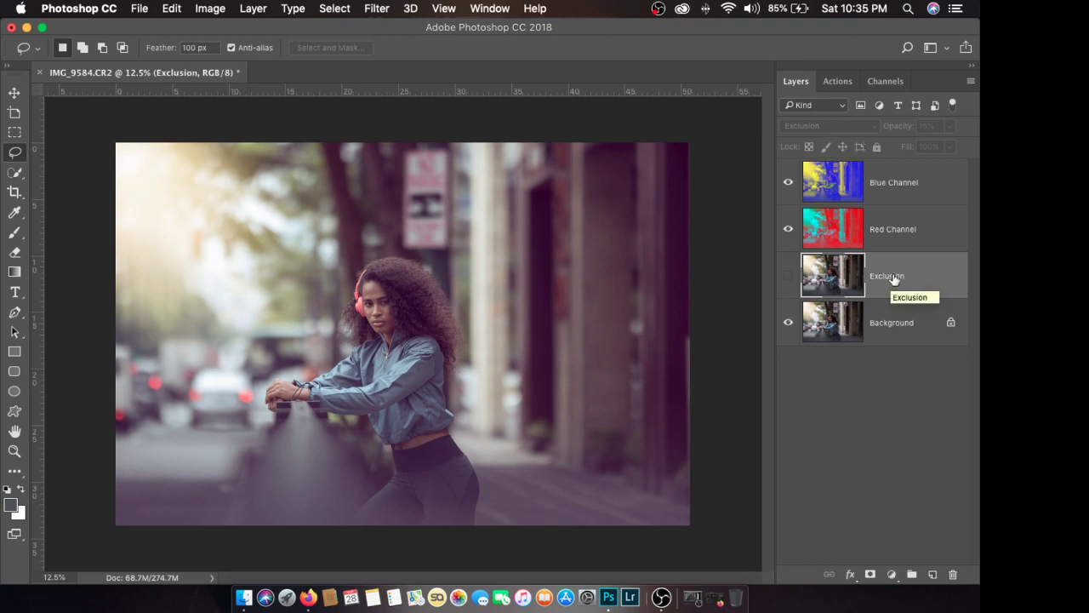
Step: Preview the Exclusion layer briefly, and hide it together with the Blue Channel and Red Channel layers
left_click(788, 277)
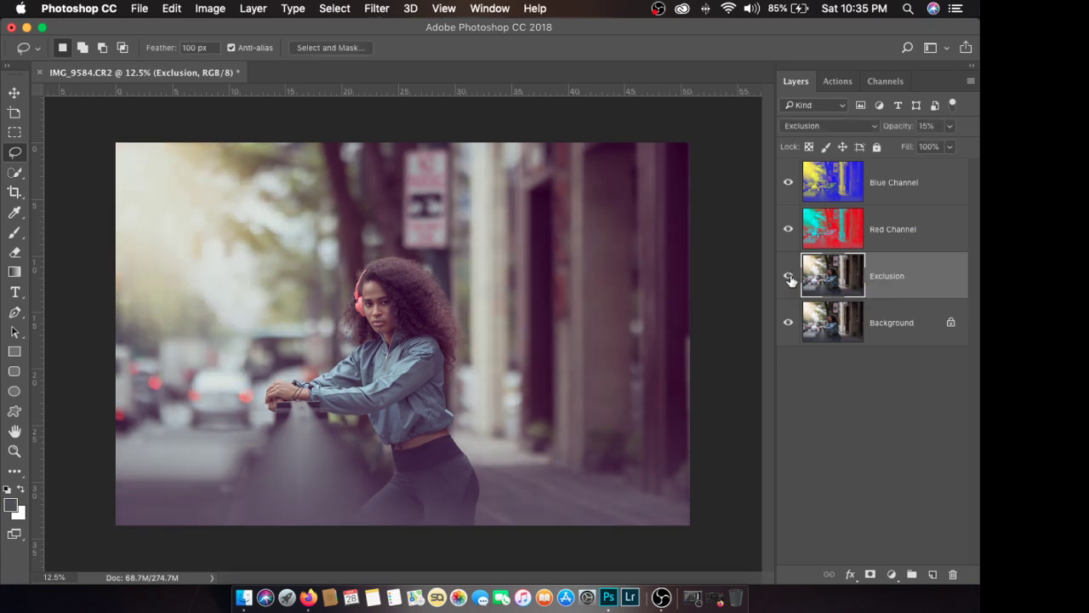
left_click(788, 277)
left_click(788, 182)
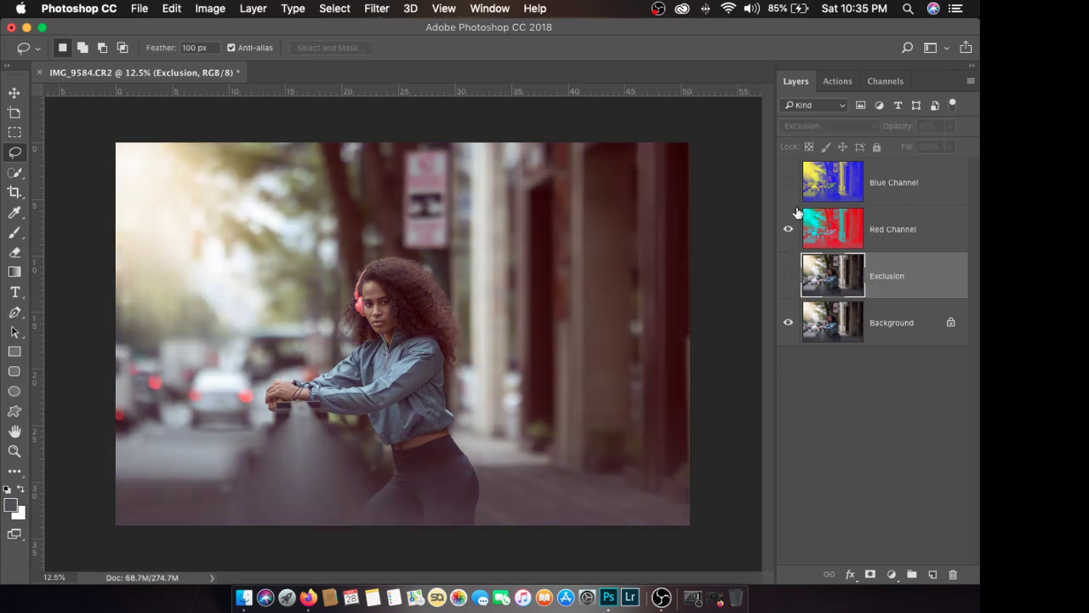
left_click(788, 229)
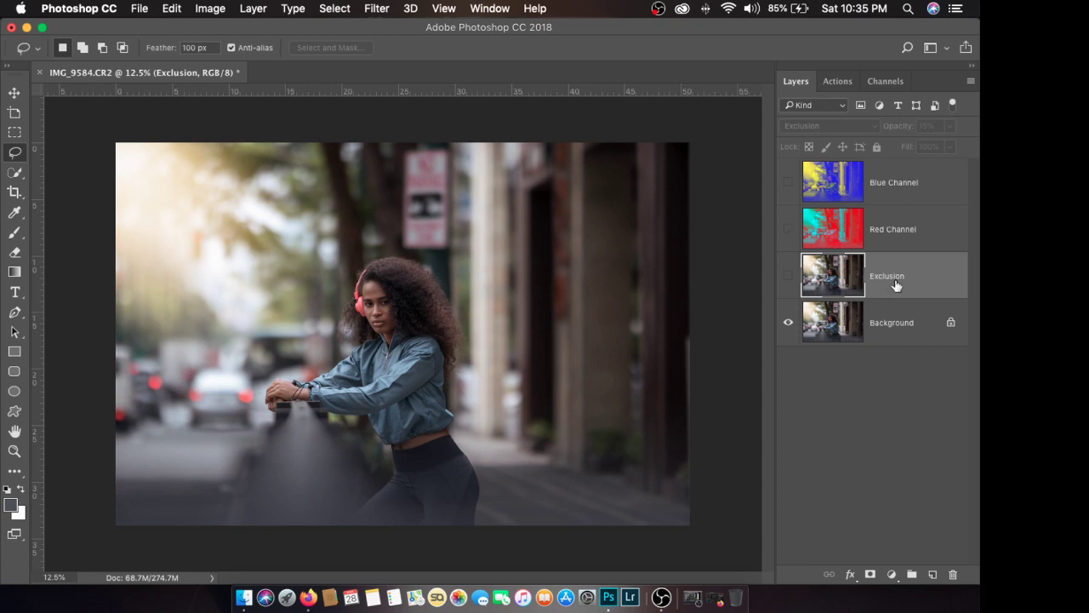
Step: Invert the Background's Green channel across the full canvas and copy the image with all RGB channels shown
left_click(877, 321)
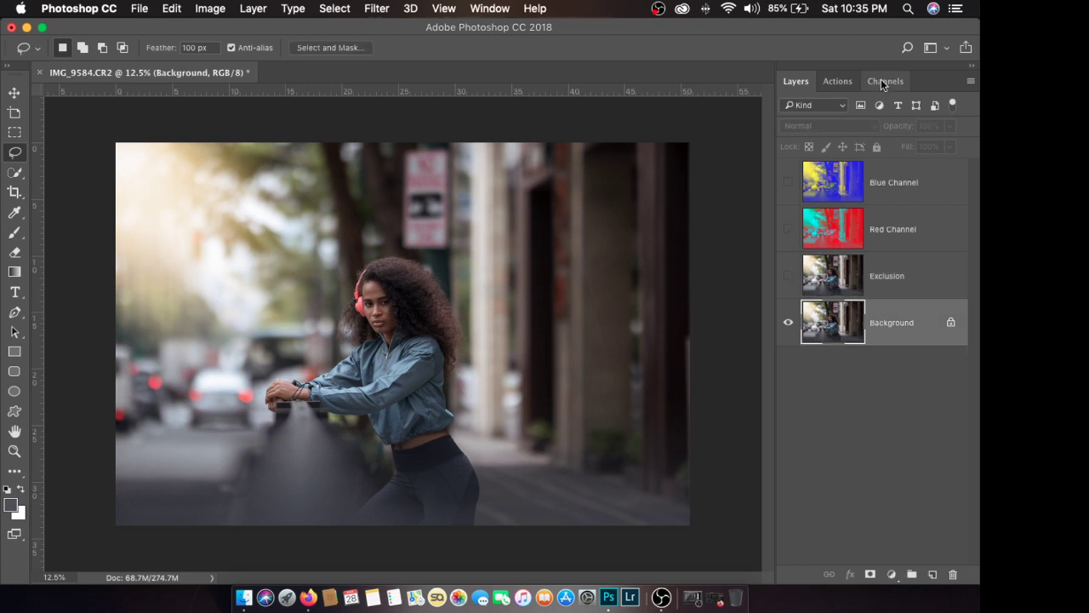
left_click(882, 81)
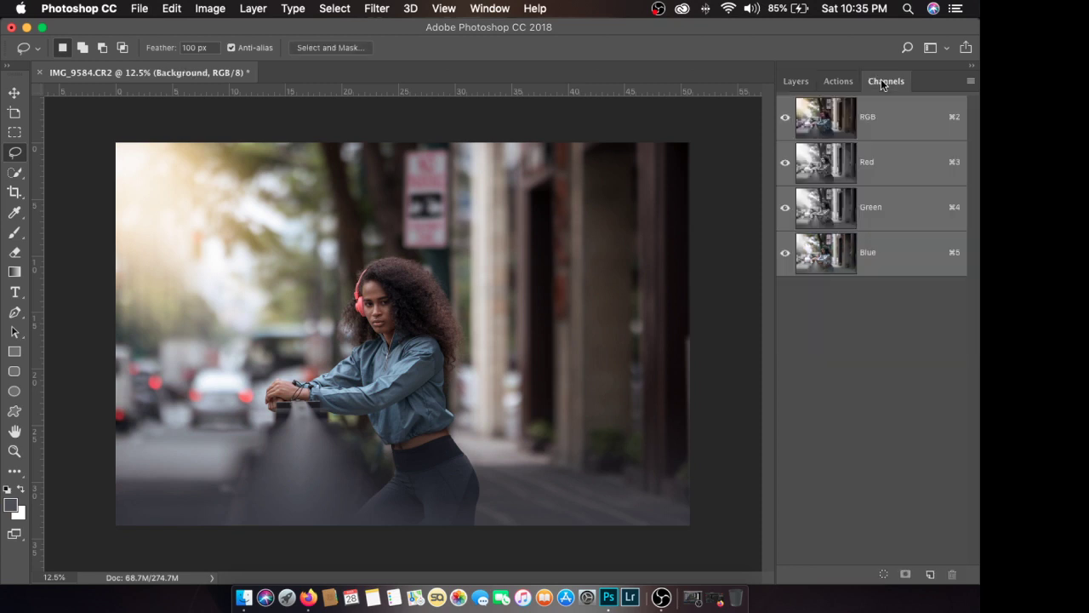
left_click(874, 207)
key("super+a")
key("super+i")
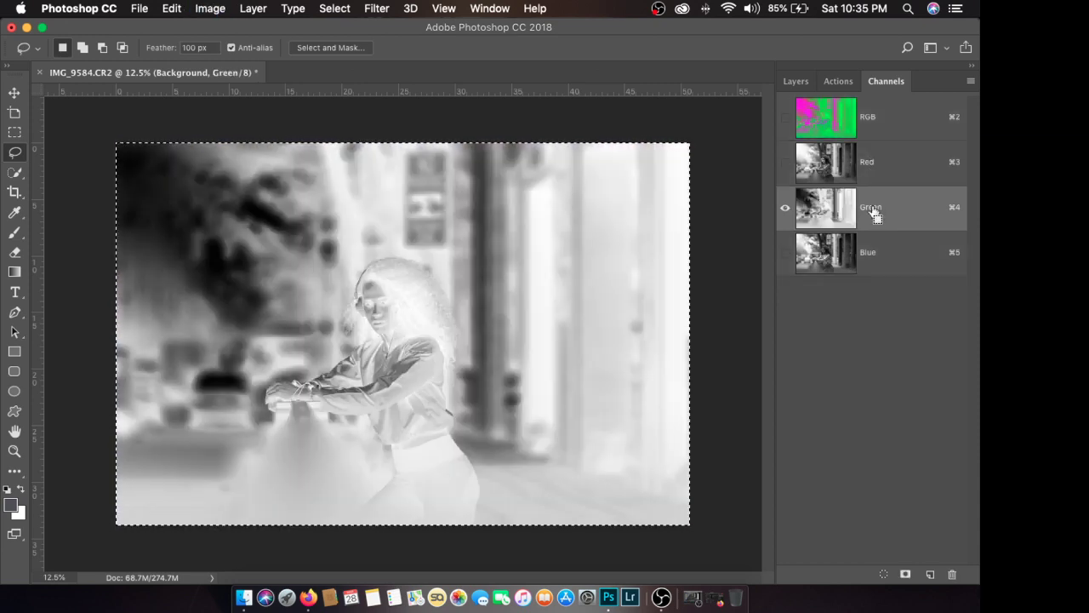
left_click(878, 126)
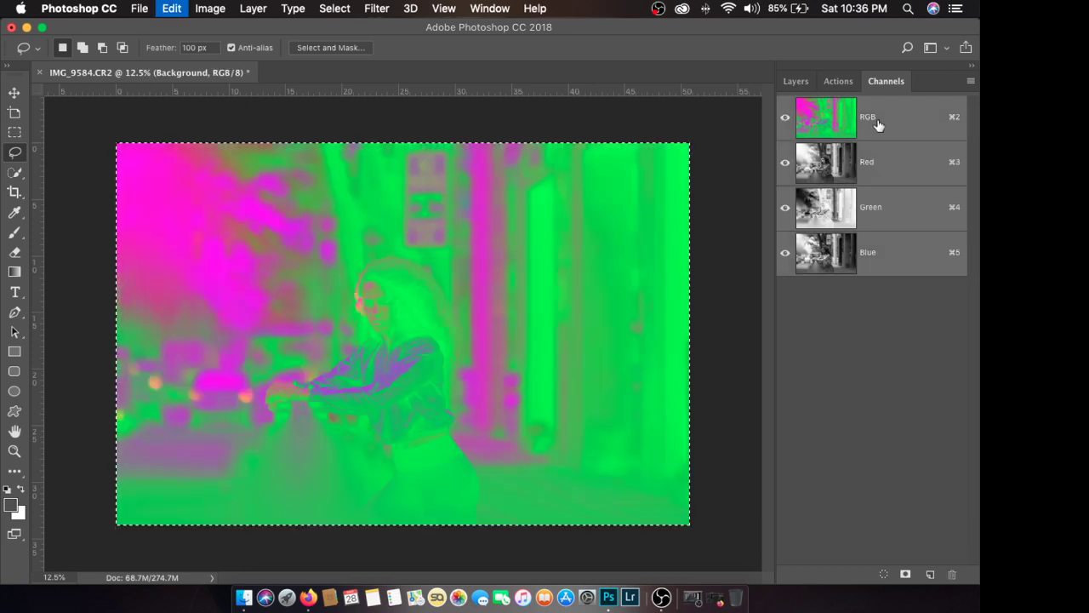
Step: Invert the Green channel back and paste the copied green-and-magenta image as a new layer above the Background
left_click(879, 210)
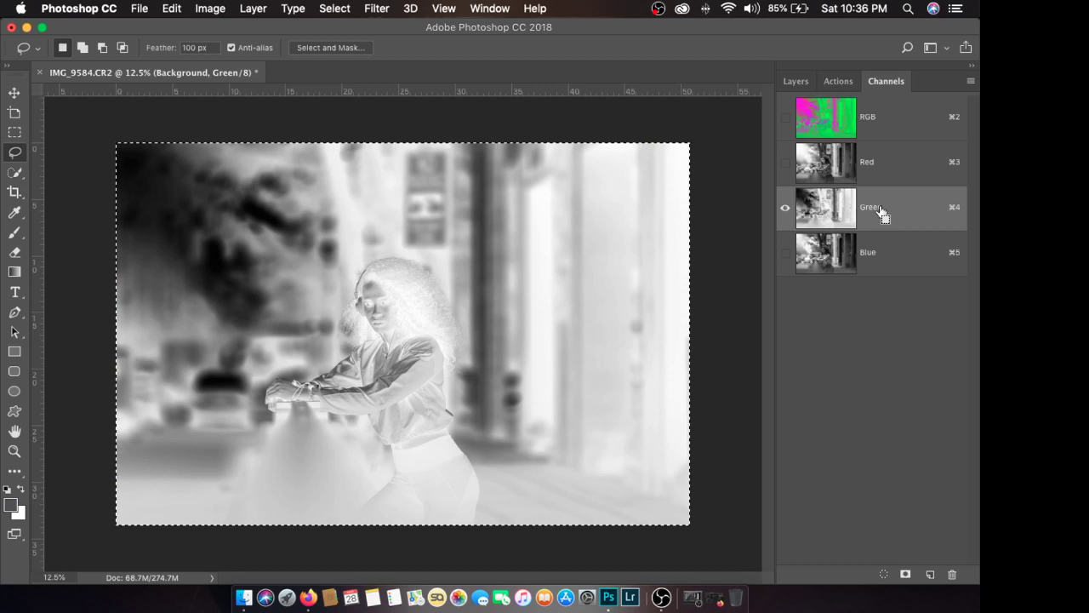
key("super+i")
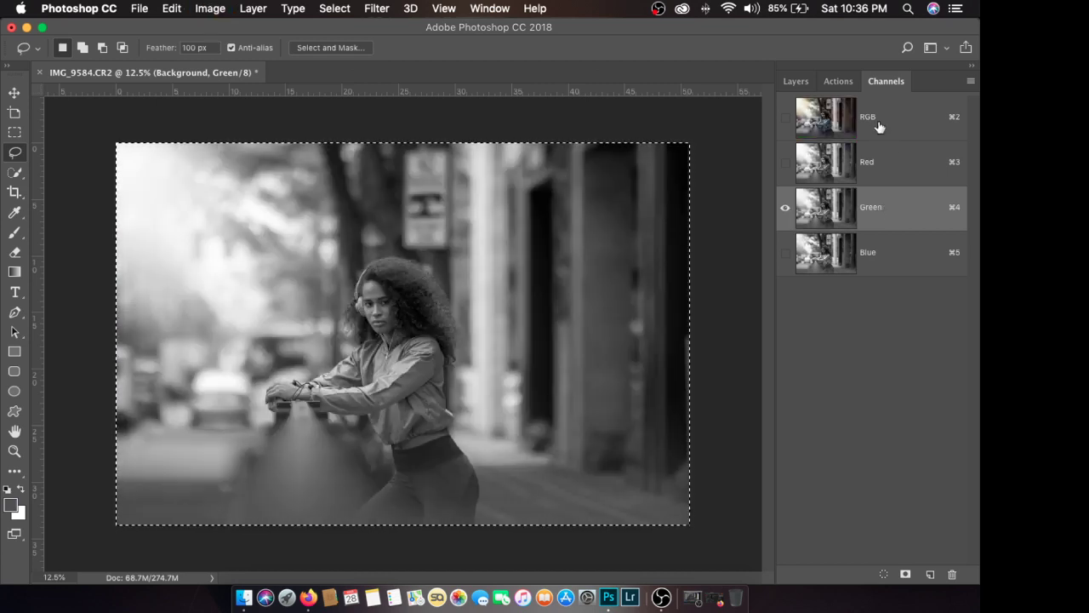
left_click(879, 125)
key("super+z")
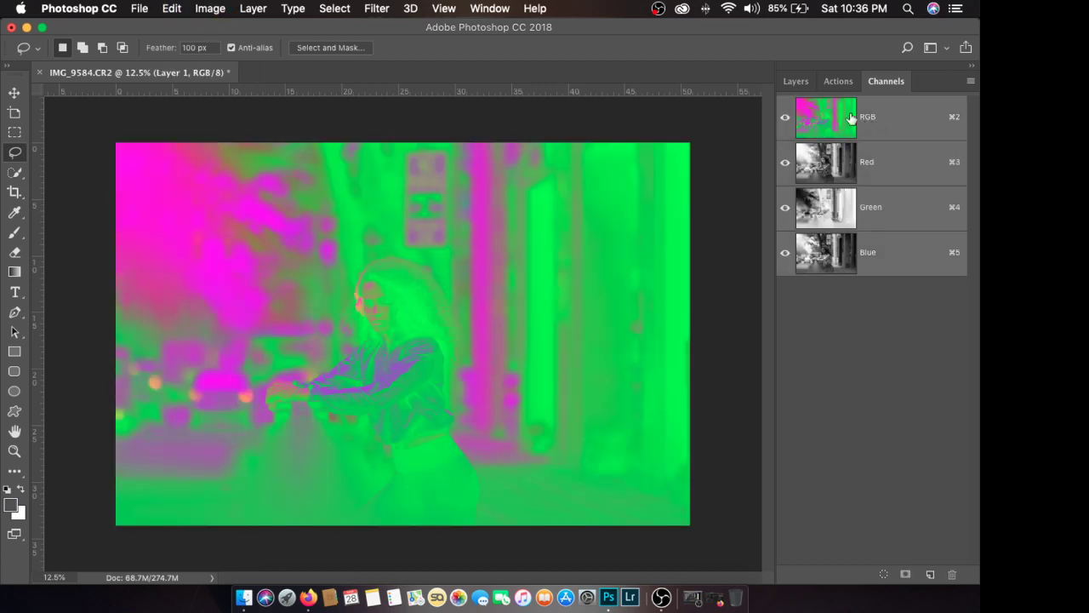
Step: Rename the green-and-magenta layer as Green Channel
left_click(795, 81)
double_click(883, 321)
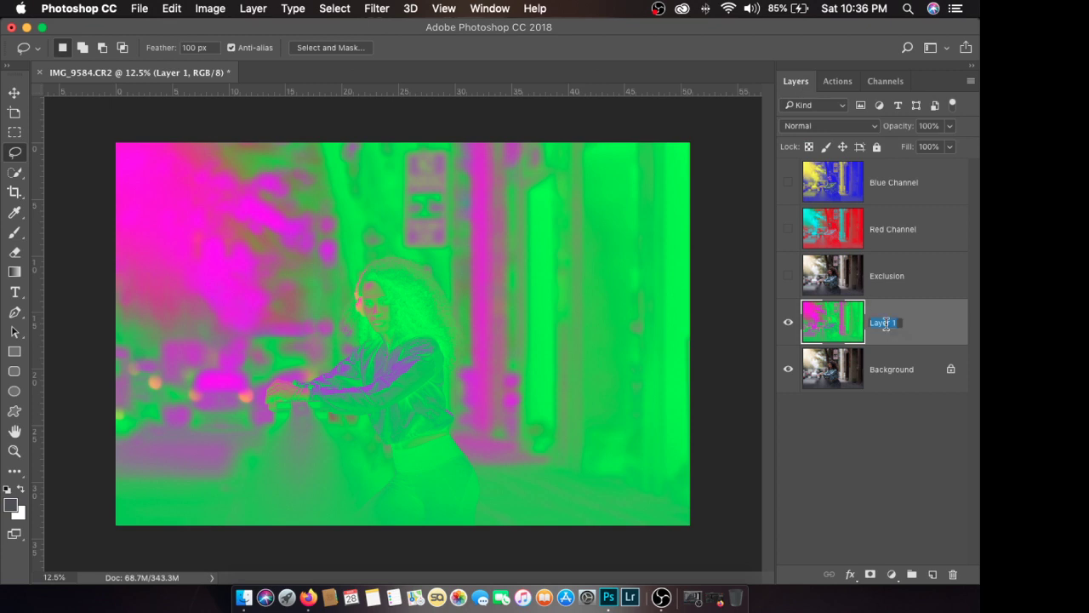
type("Green Chann")
key("BackSpace")
type("nnel")
key("Return")
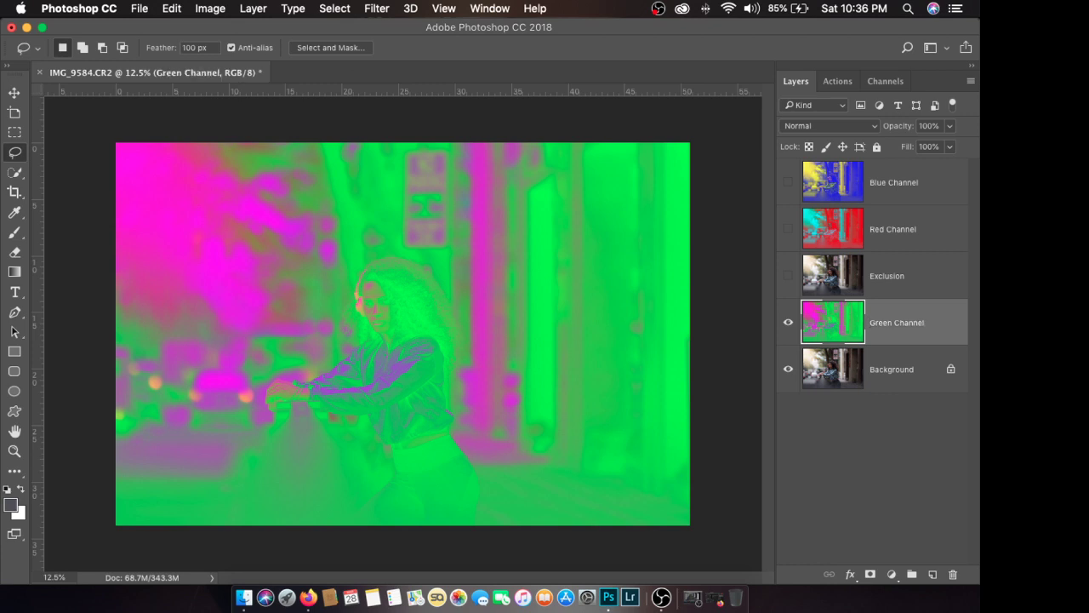
Step: Move the Green Channel layer above Exclusion and set it to Screen blending at 15% opacity
left_click_drag(897, 340, 889, 254)
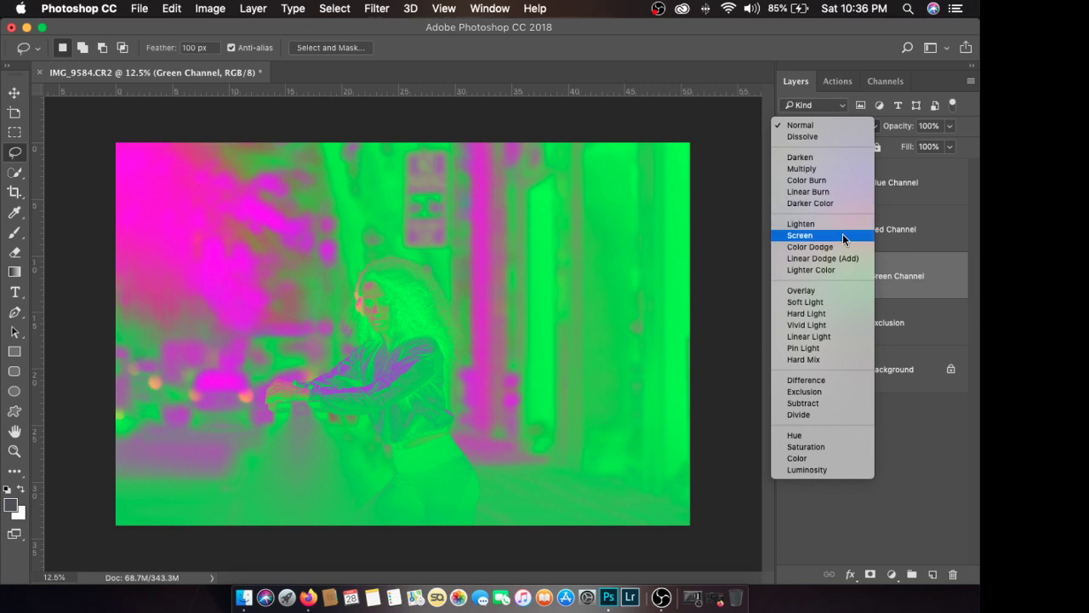
left_click(842, 234)
left_click(948, 127)
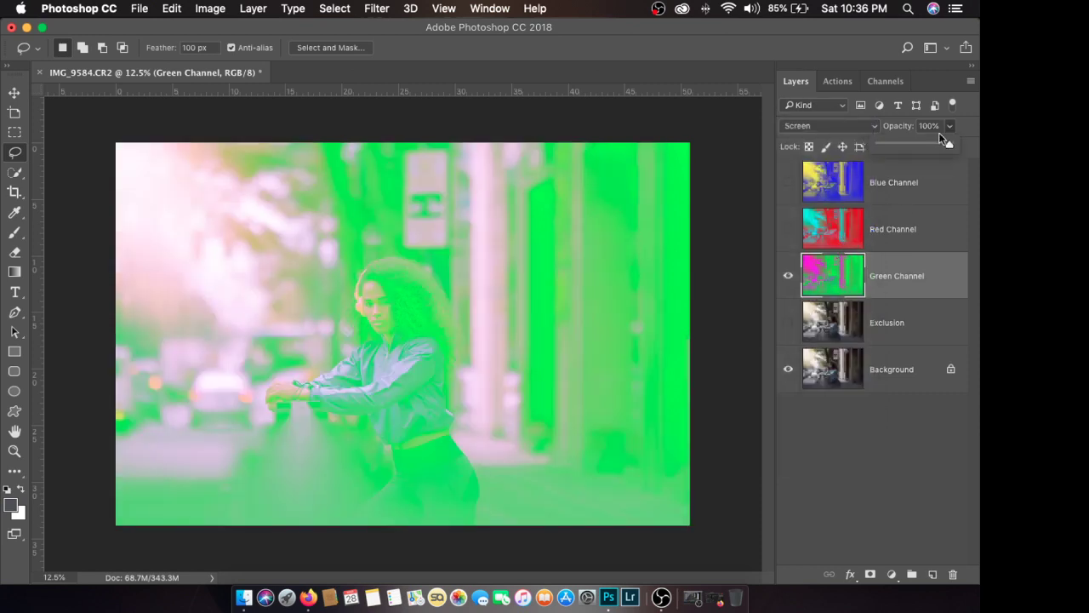
left_click_drag(895, 147, 891, 148)
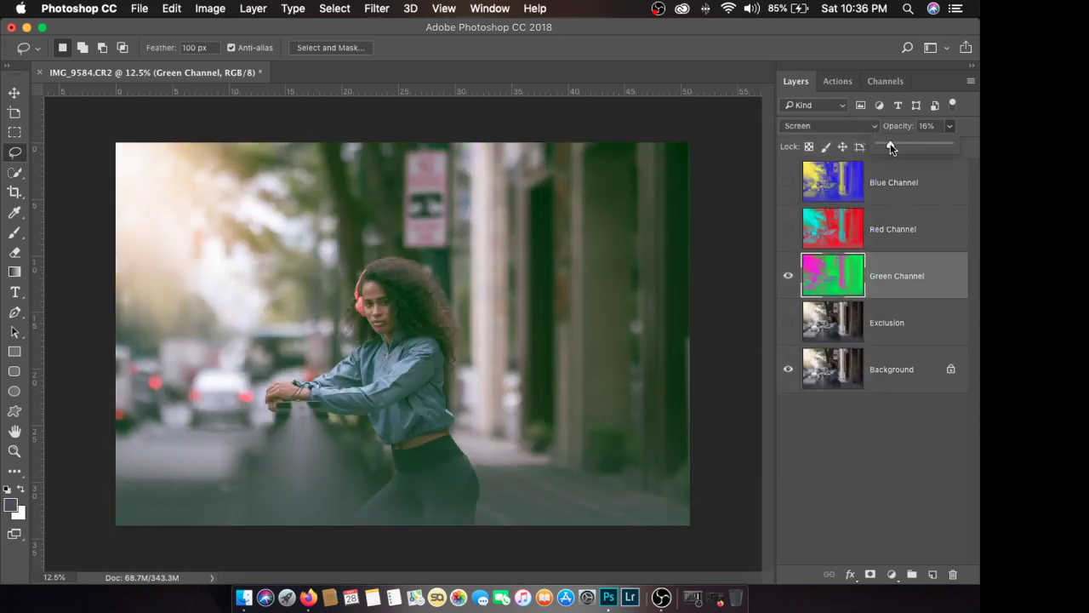
left_click(789, 277)
left_click(789, 276)
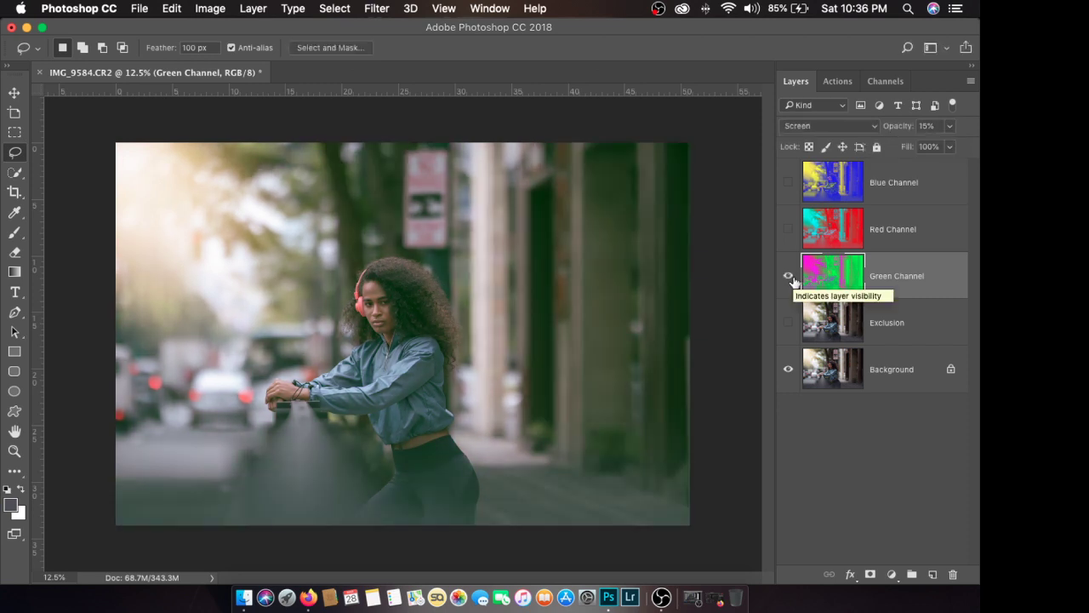
Step: Compare the Green, Red and Blue Channel layers singly and combined, leaving only Blue Channel shown above the Background
left_click(788, 277)
left_click(789, 230)
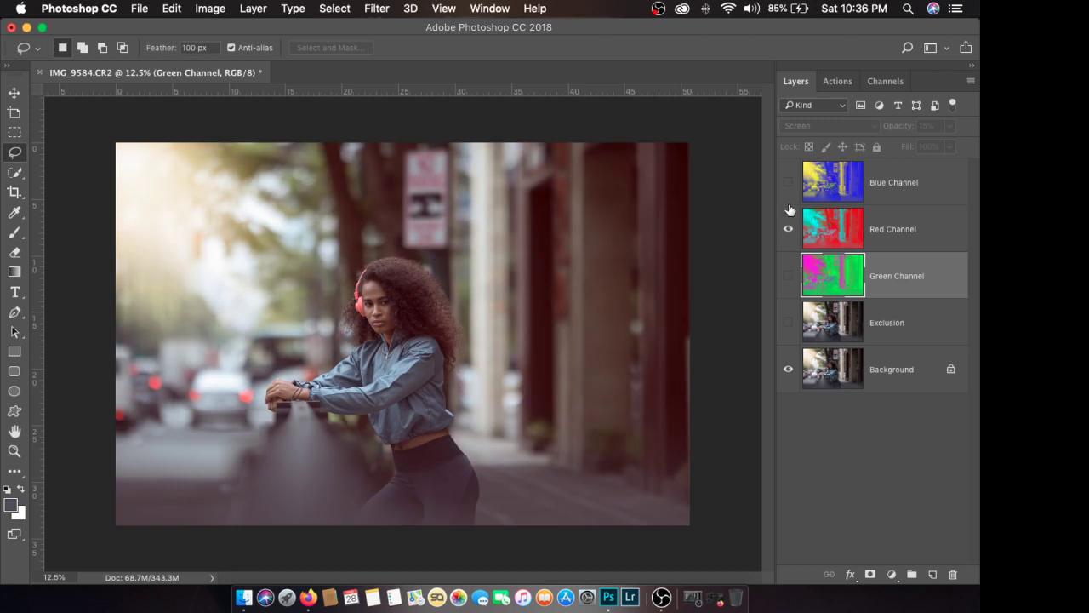
left_click(789, 184)
left_click(789, 184)
left_click(789, 184)
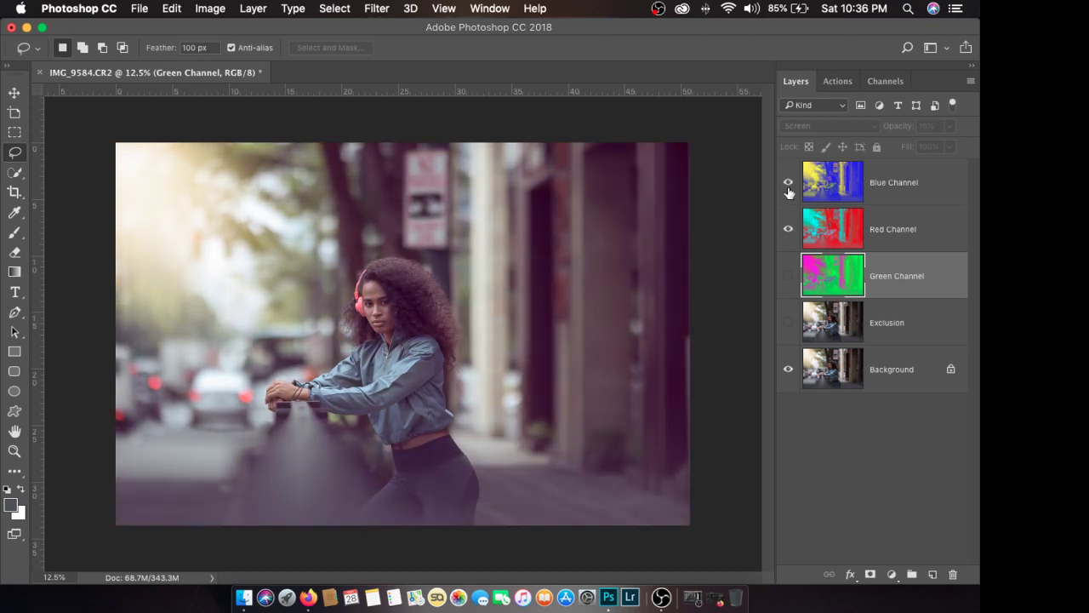
left_click(787, 229)
left_click(788, 276)
left_click(788, 229)
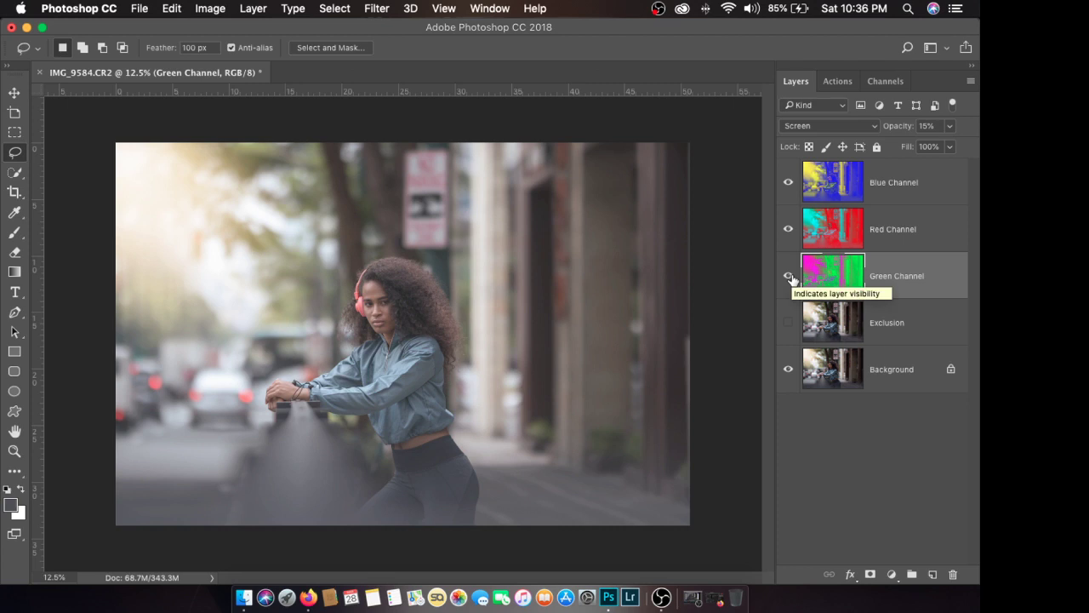
left_click(788, 276)
left_click(788, 229)
Step: Invert the Blue Channel layer temporarily to compare its yellow tint, restore its colors and hide the layer
left_click(893, 195)
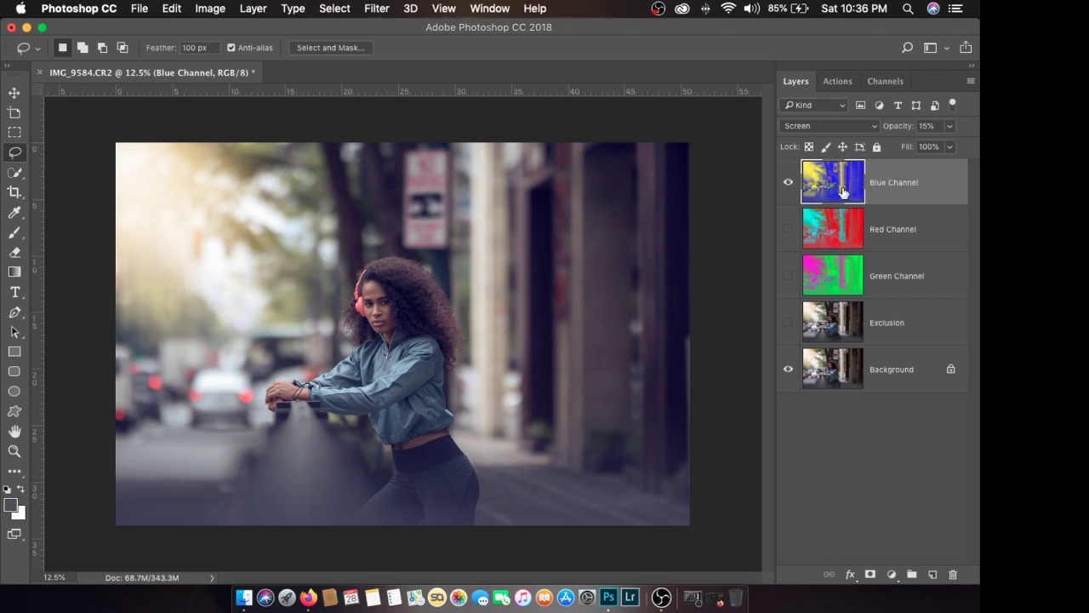
key("super+i")
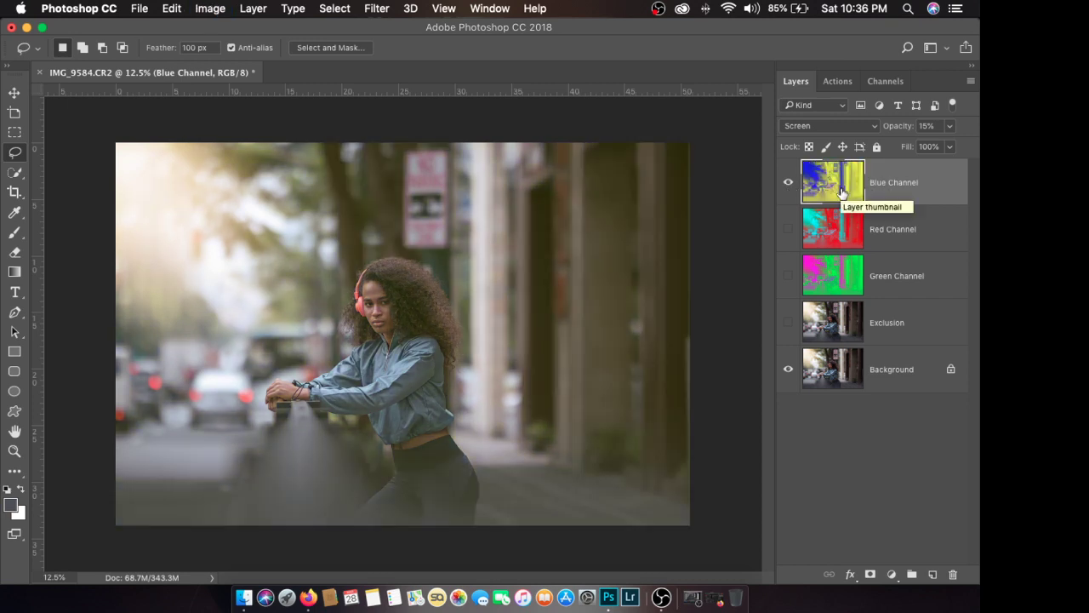
left_click(788, 182)
left_click(788, 182)
left_click(788, 184)
left_click(788, 184)
left_click(788, 184)
left_click(788, 183)
key("super+i")
left_click(788, 182)
Step: Show the Red Channel layer, invert it temporarily to preview the cyan tint, restore it and hide it
left_click(788, 229)
left_click(879, 234)
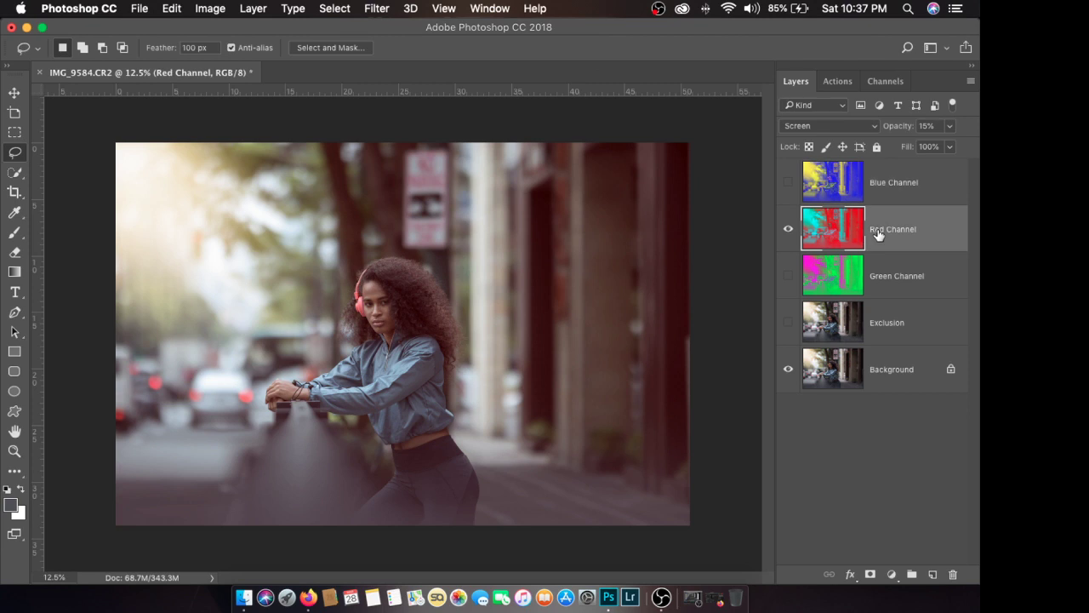
key("super+i")
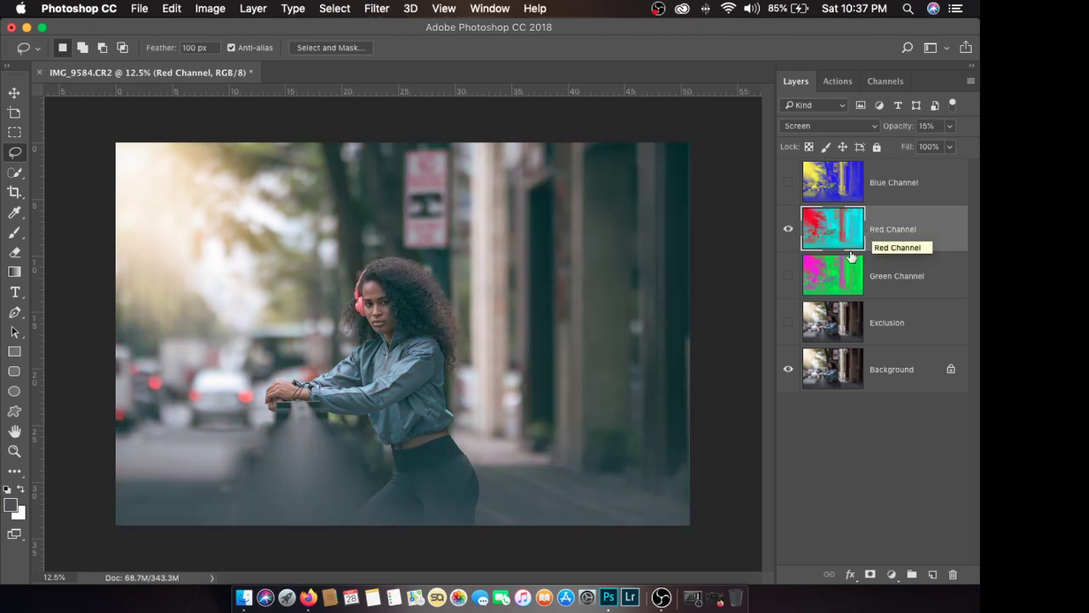
key("super+i")
left_click(788, 229)
Step: Show the Green Channel layer, invert it temporarily to preview the magenta tint, restore it and hide it
left_click(787, 274)
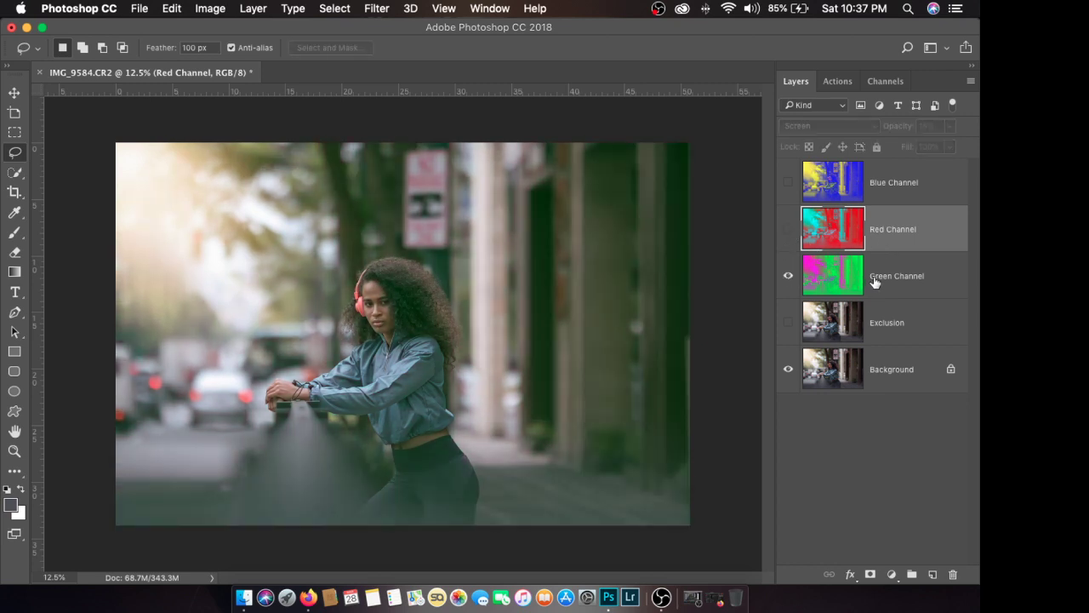
left_click(874, 280)
key("super+i")
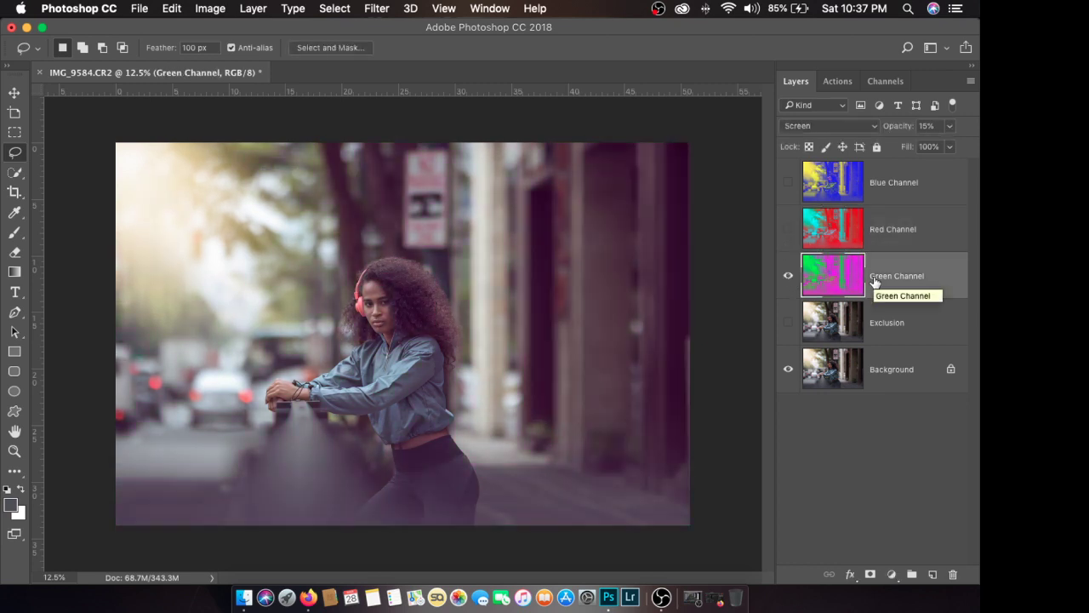
key("super+i")
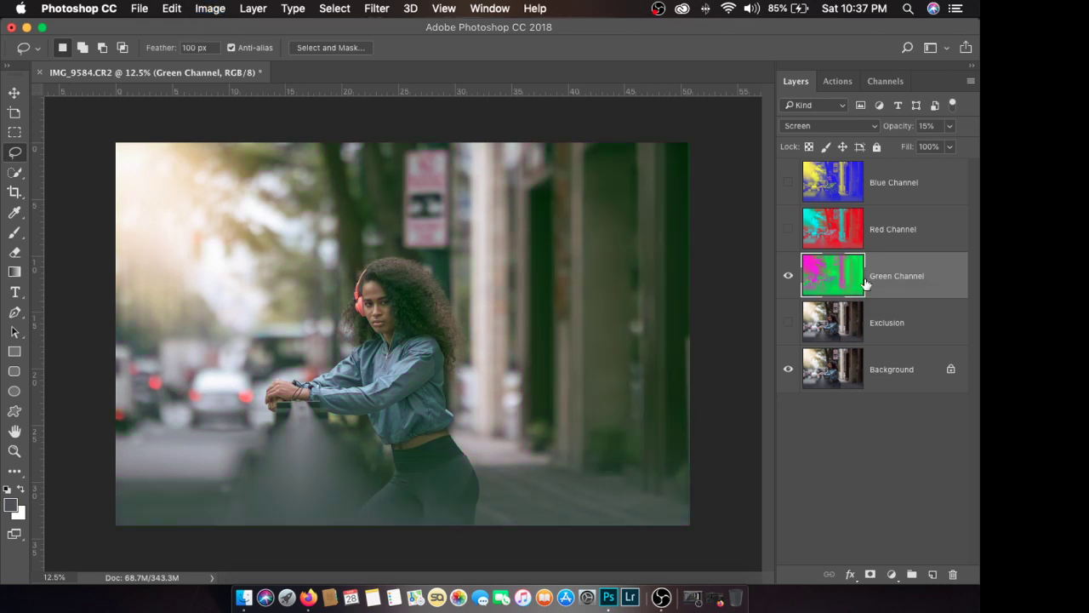
left_click(789, 276)
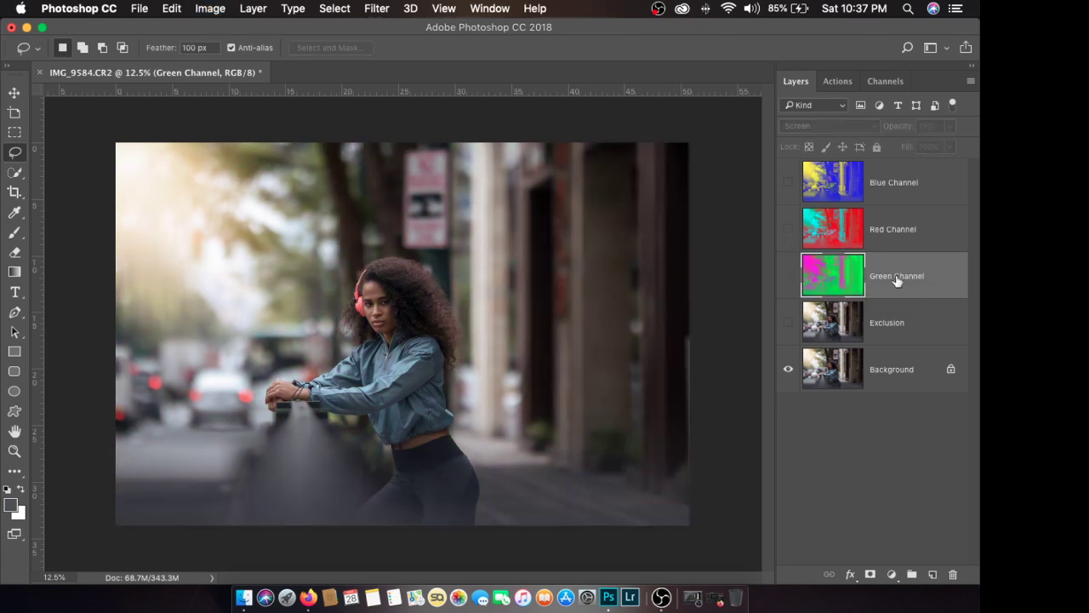
left_click(927, 188)
left_click(933, 235)
left_click(929, 270)
left_click(913, 331)
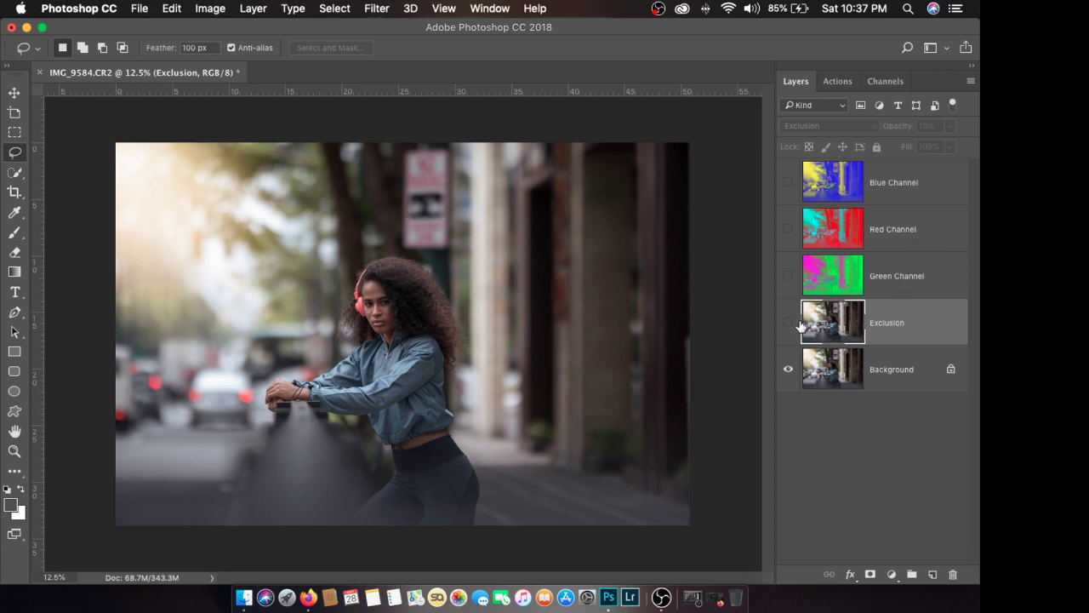
left_click(837, 80)
left_click(810, 83)
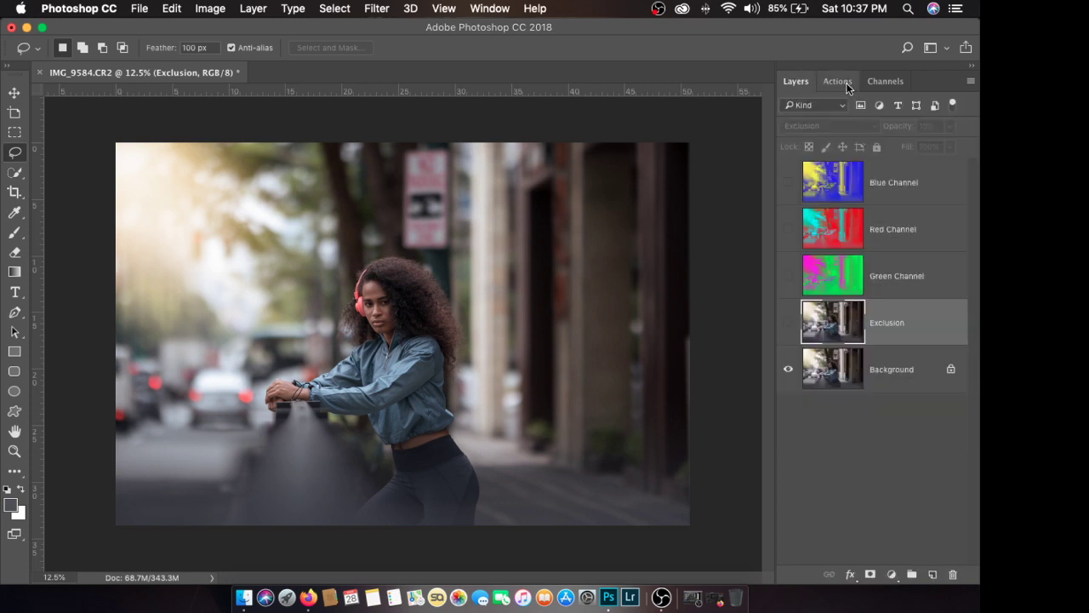
Step: Group the Blue, Red and Green Channel layers and name the group Channels
left_click(893, 271)
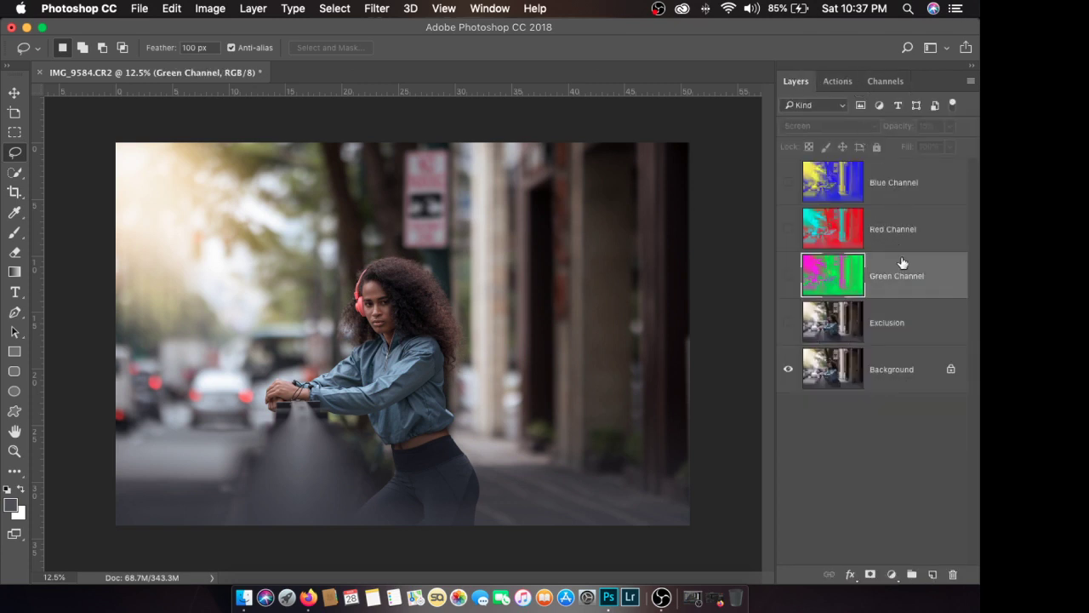
left_click(905, 199, "shift")
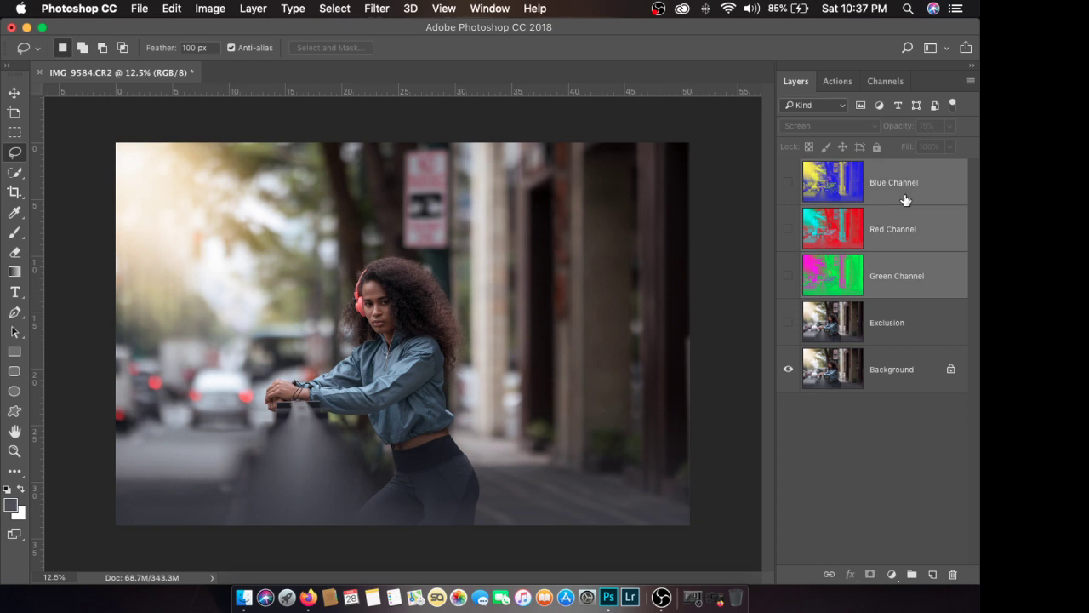
key("super+g")
double_click(856, 167)
type("Ch")
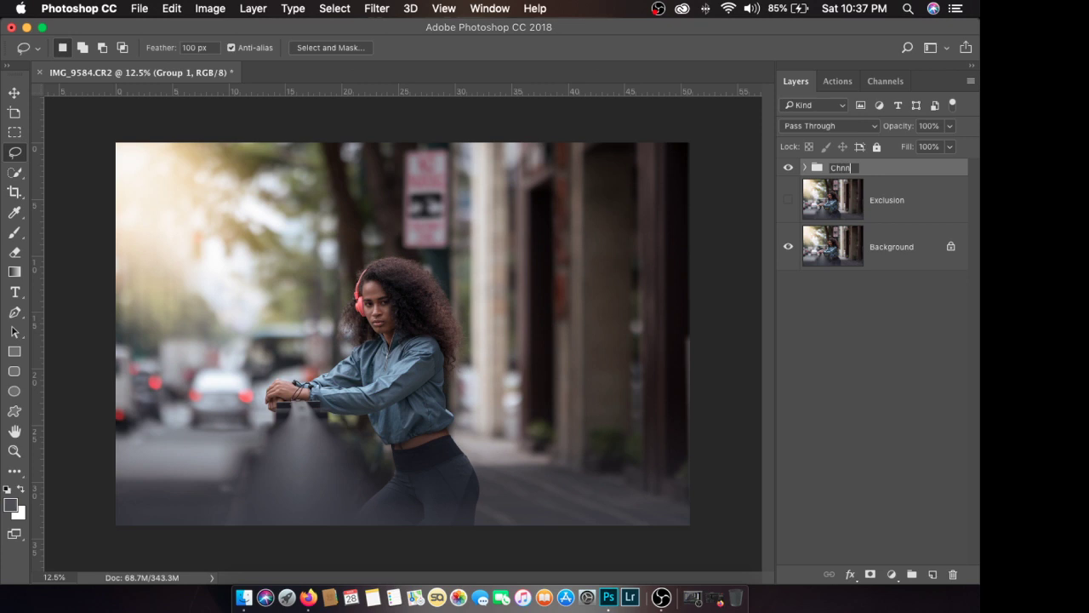
type("annels")
key("Return")
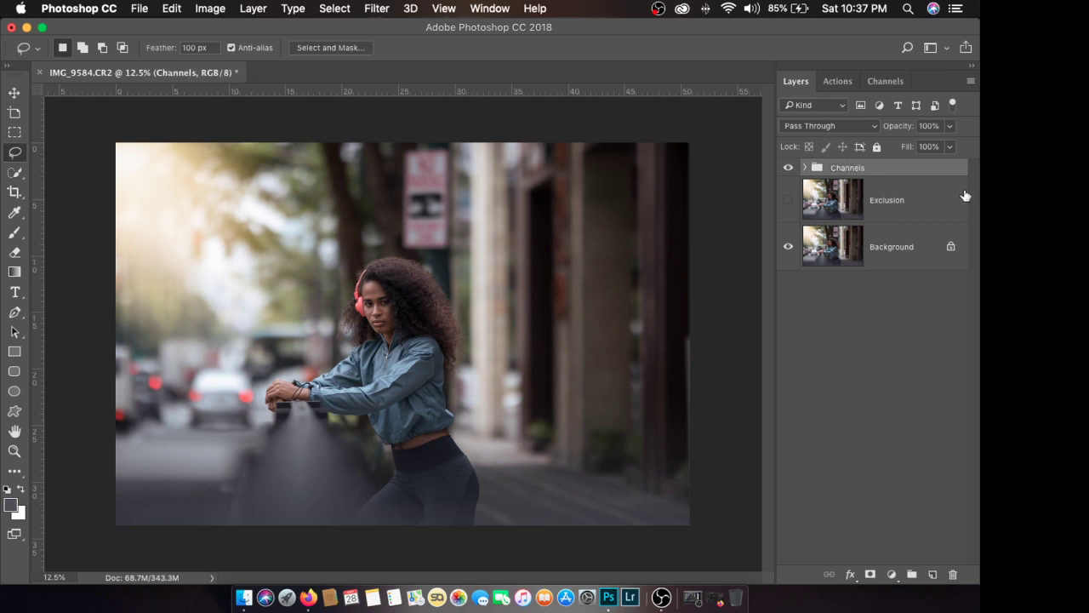
Step: Preview the Exclusion layer briefly and delete it from the document
left_click(789, 201)
left_click(791, 202)
left_click(805, 170)
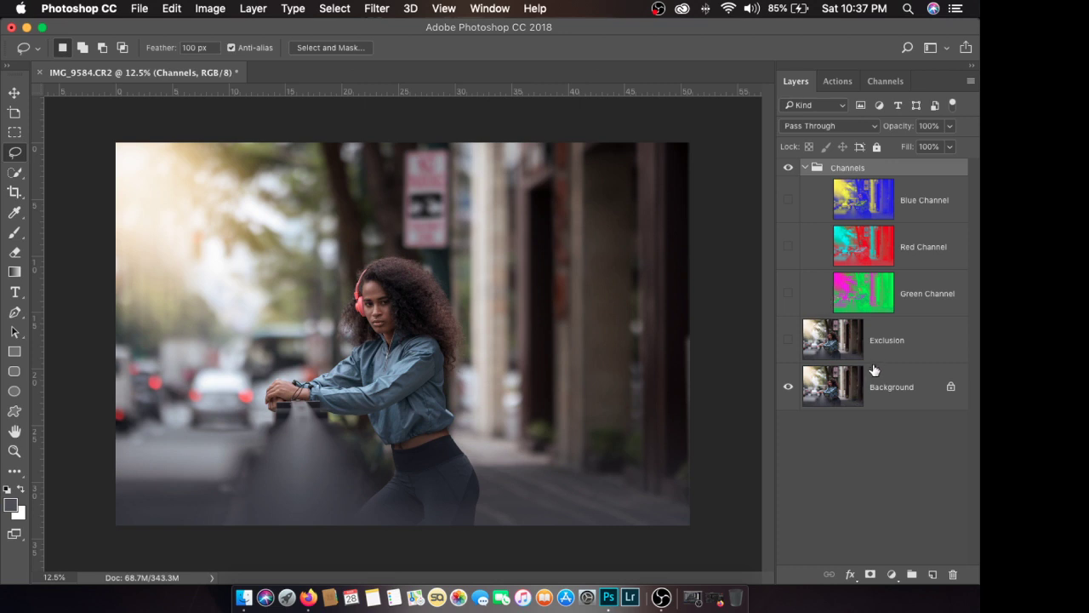
left_click(899, 346)
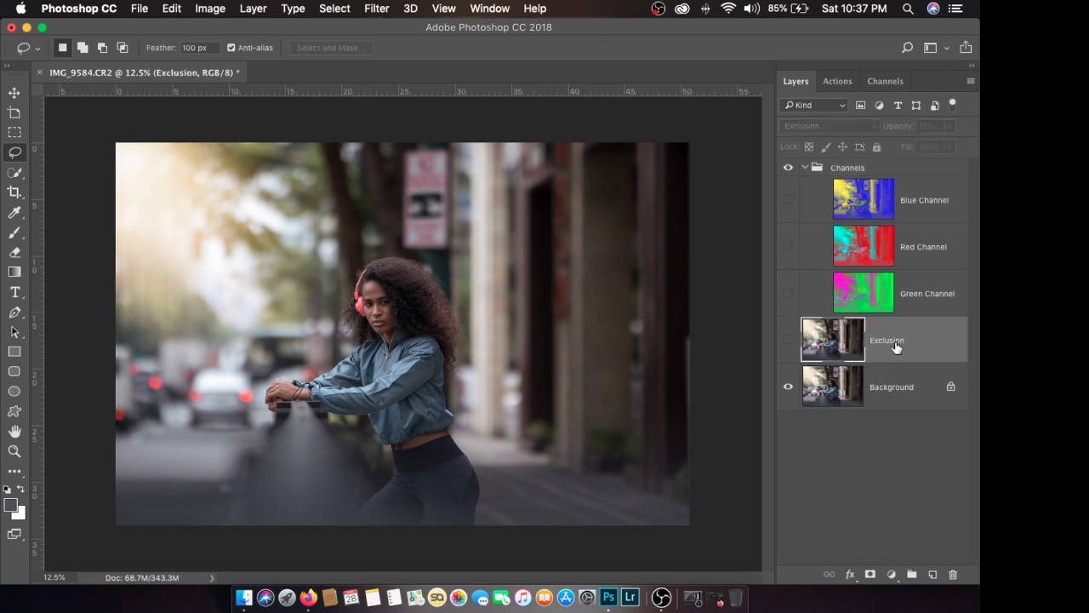
left_click_drag(875, 355, 952, 574)
left_click(806, 168)
left_click(806, 168)
left_click(806, 168)
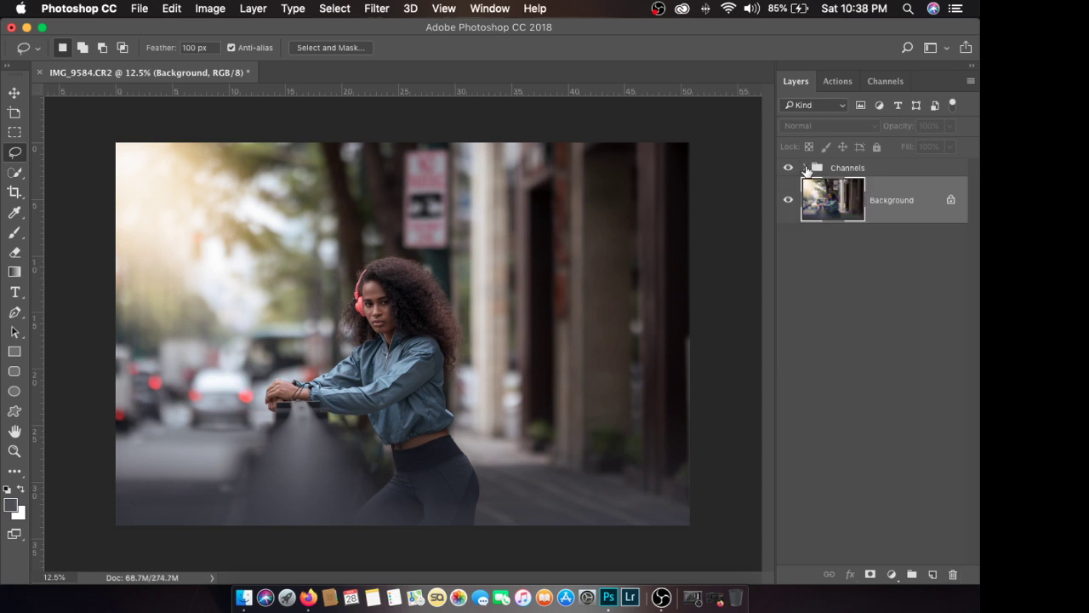
left_click(806, 168)
left_click(926, 259)
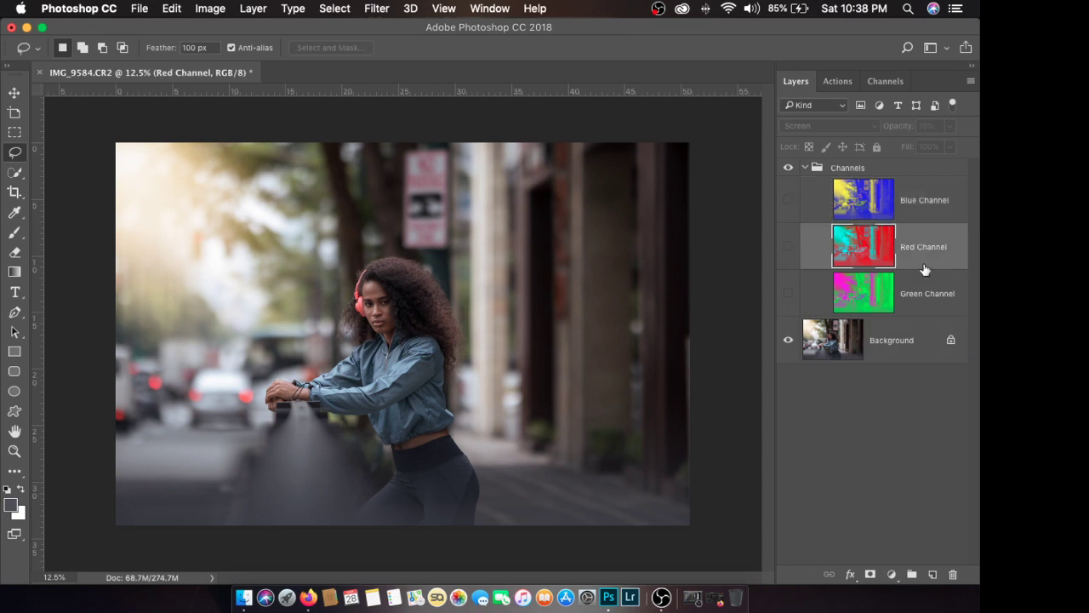
left_click(932, 204)
left_click(805, 168)
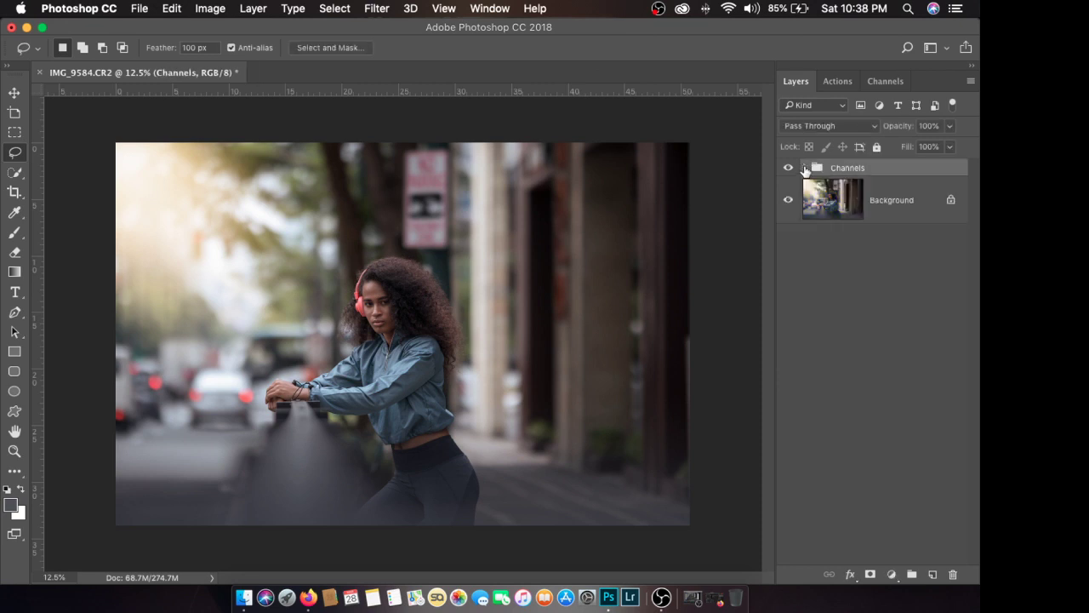
Step: Check the live chat on the YouTube Studio stream page in Firefox and return to Photoshop
left_click(713, 595)
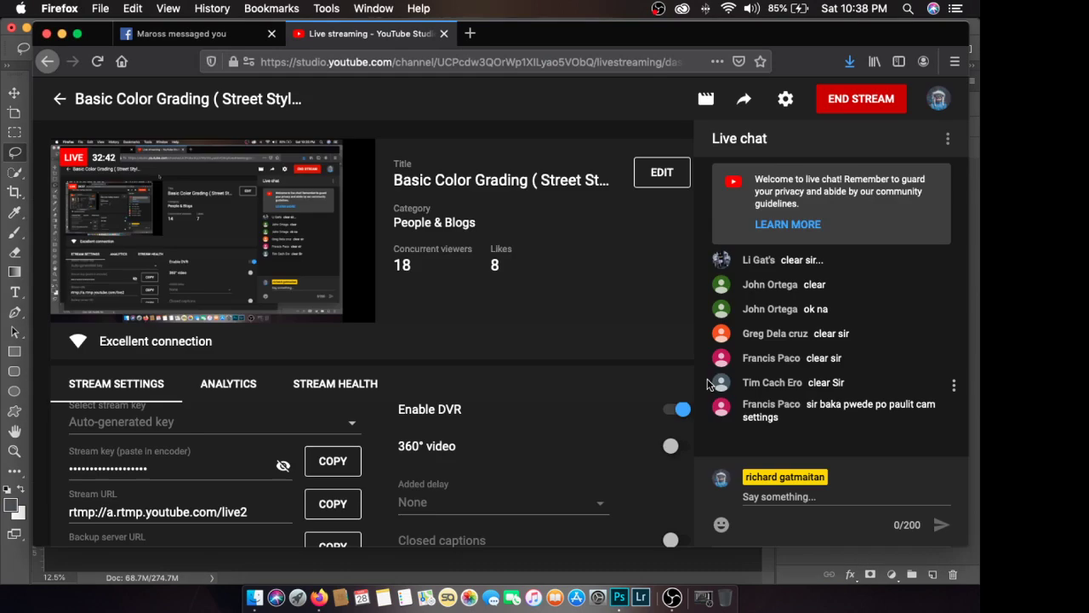
key("super+Tab")
left_click(604, 225)
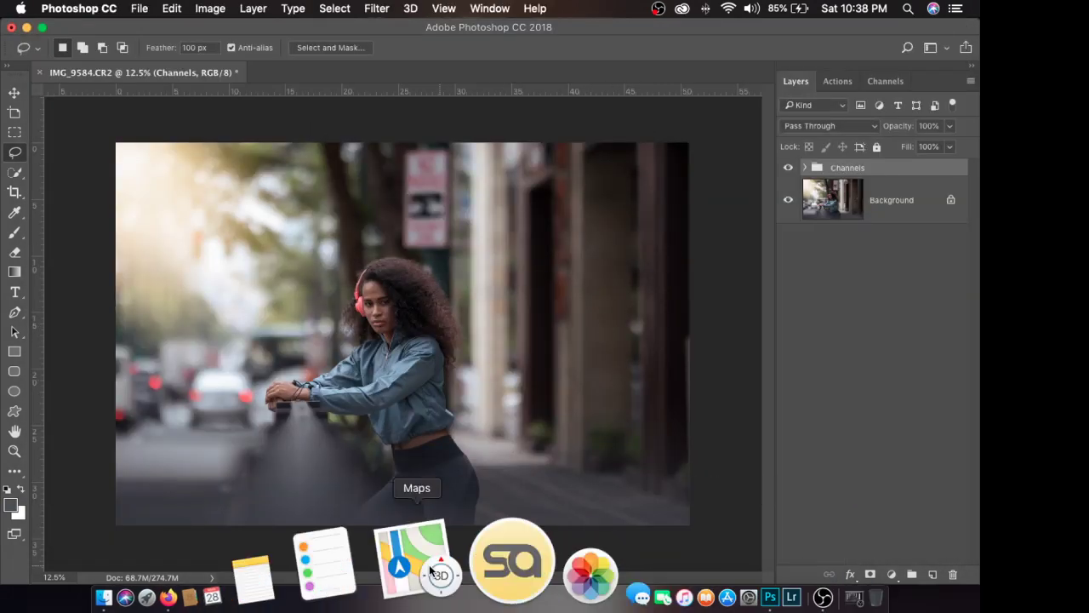
left_click(325, 585)
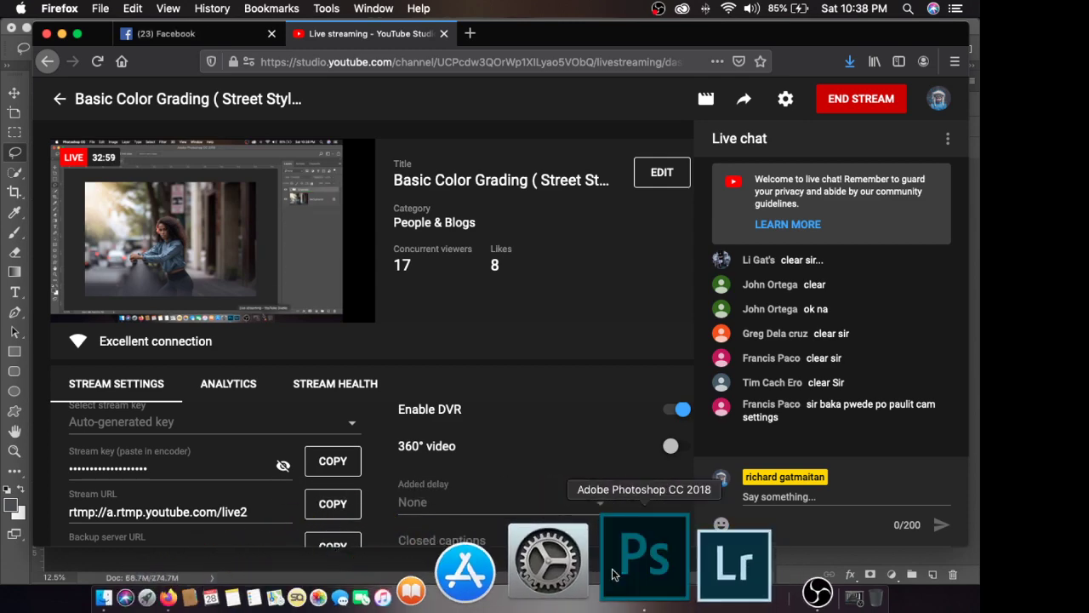
left_click(638, 561)
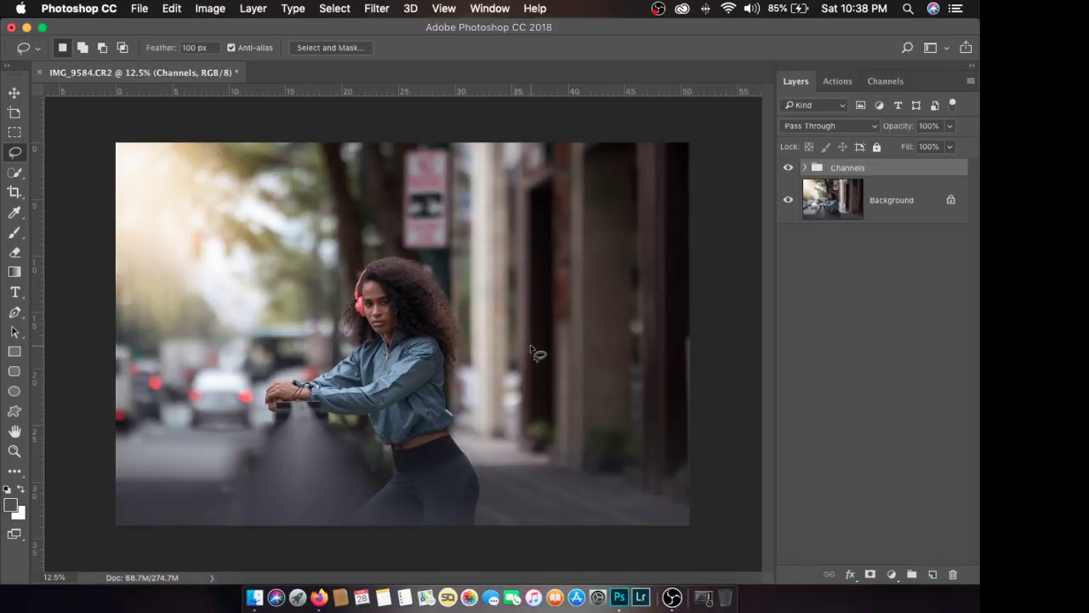
Step: Open the Camera Raw Filter on the Background layer
left_click(377, 8)
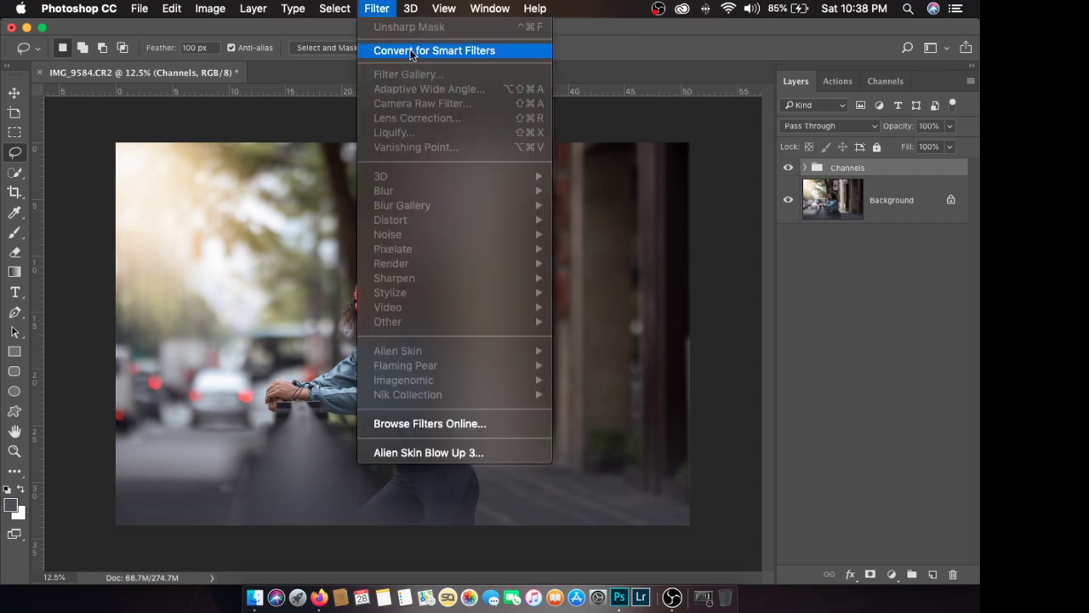
left_click(434, 51)
left_click(892, 200)
left_click(377, 8)
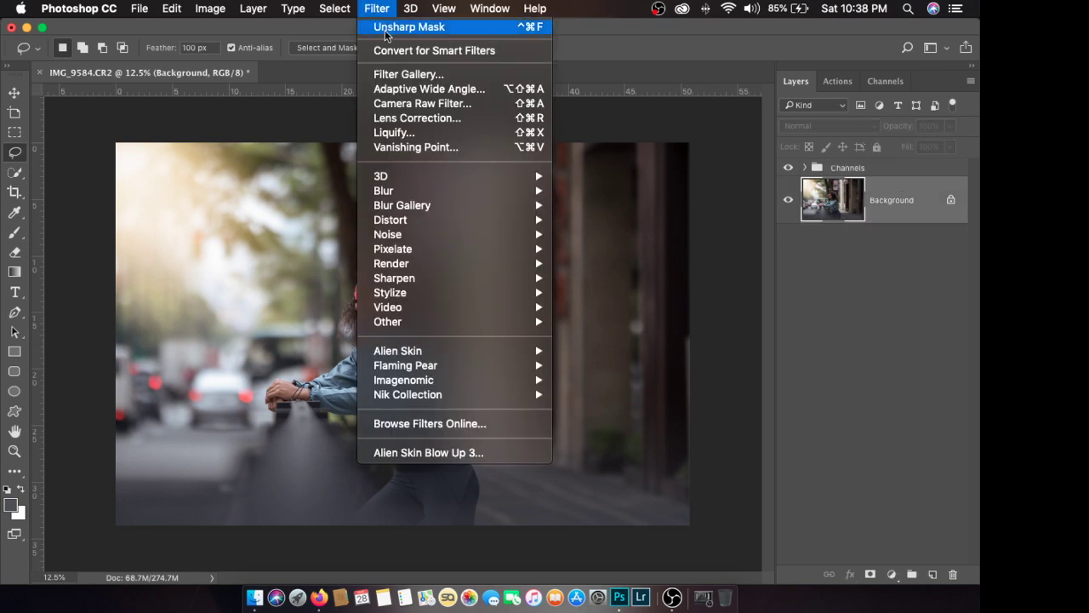
left_click(406, 74)
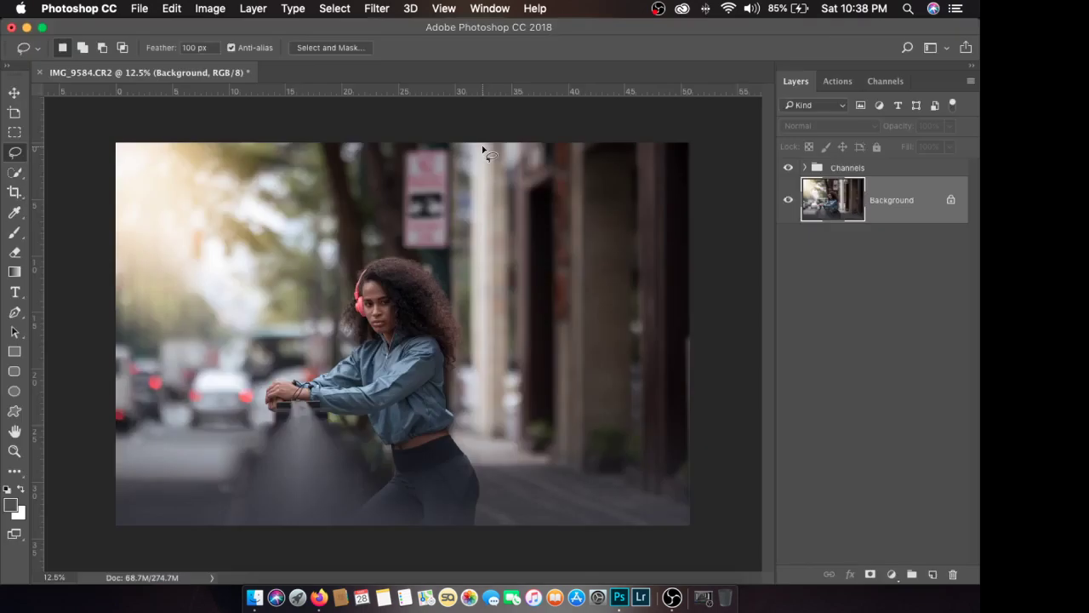
left_click(380, 8)
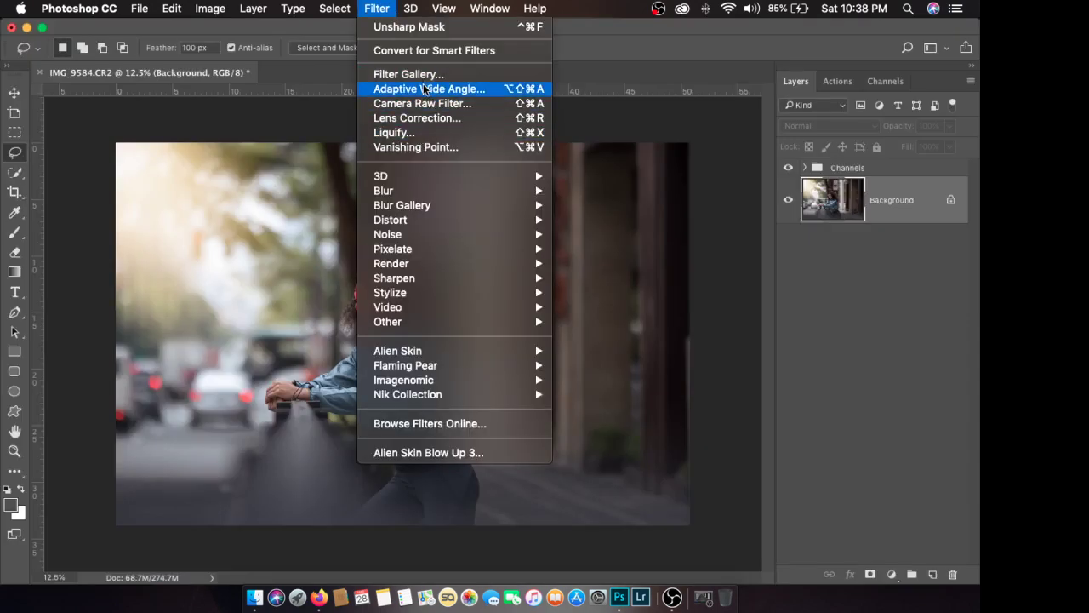
left_click(424, 103)
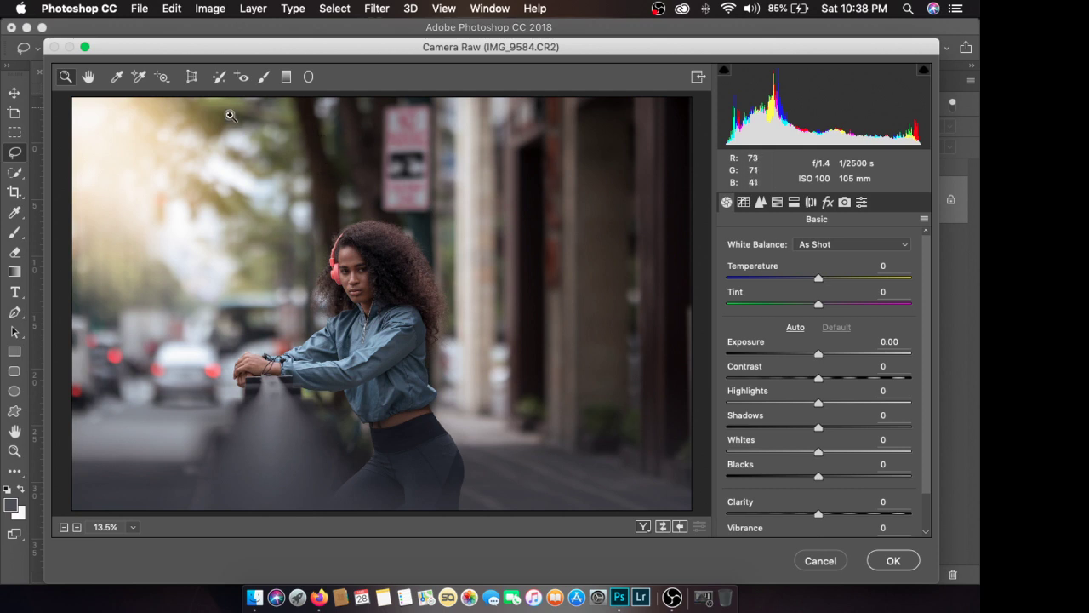
Step: Cancel the Camera Raw Filter and close the IMG_9584.CR2 document without saving it
left_click(817, 561)
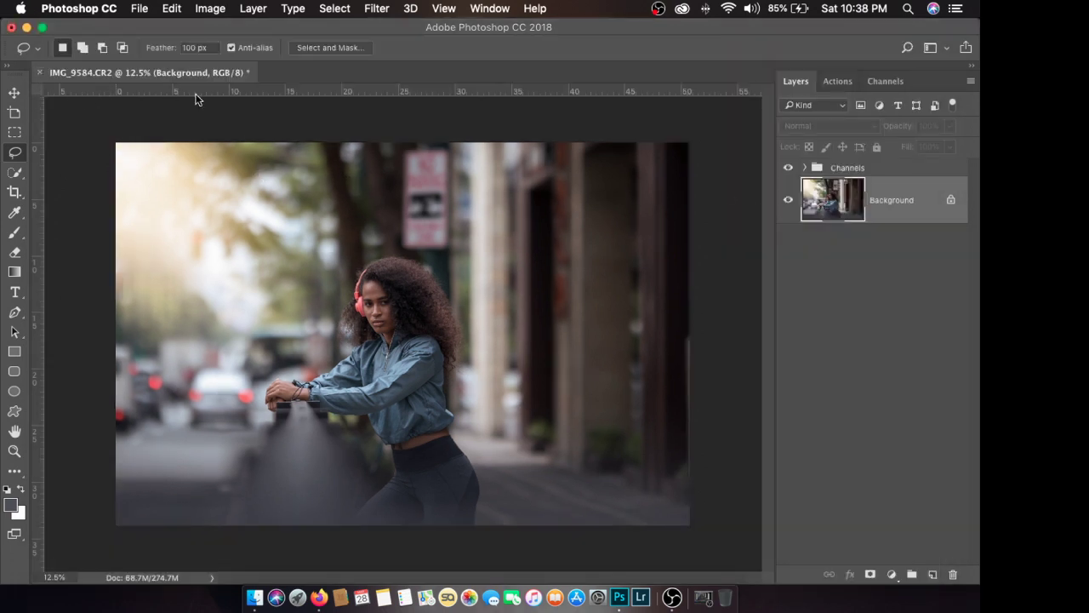
key("super+w")
left_click(444, 223)
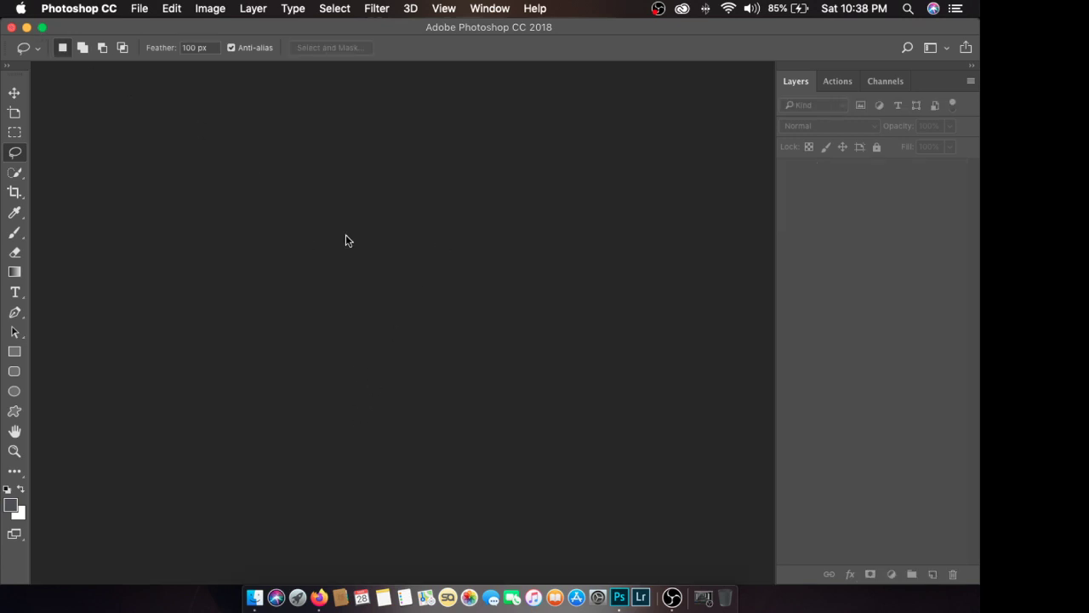
key("super+o")
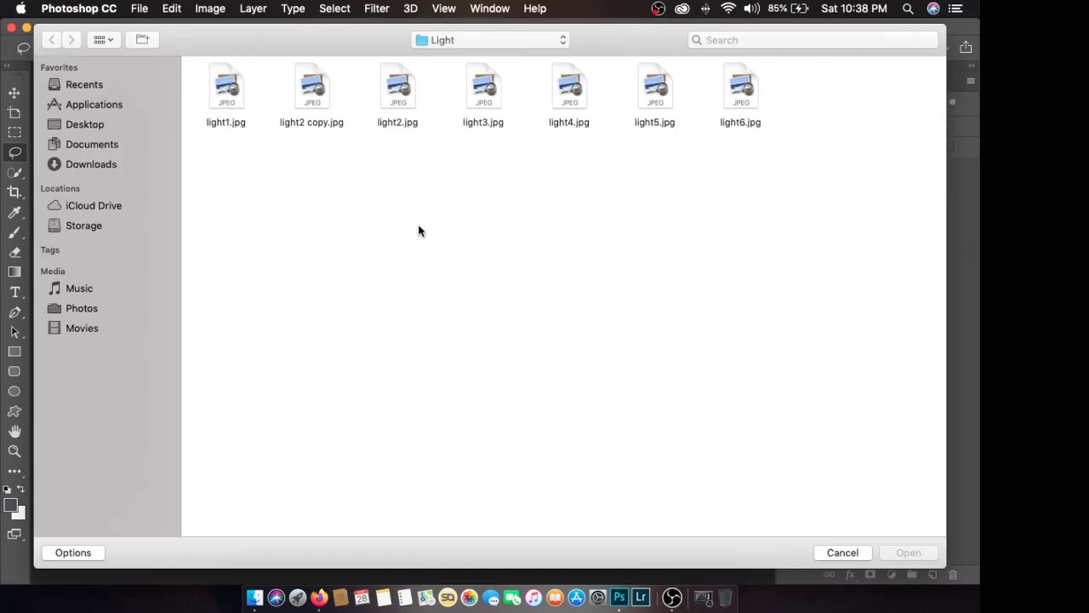
left_click(107, 125)
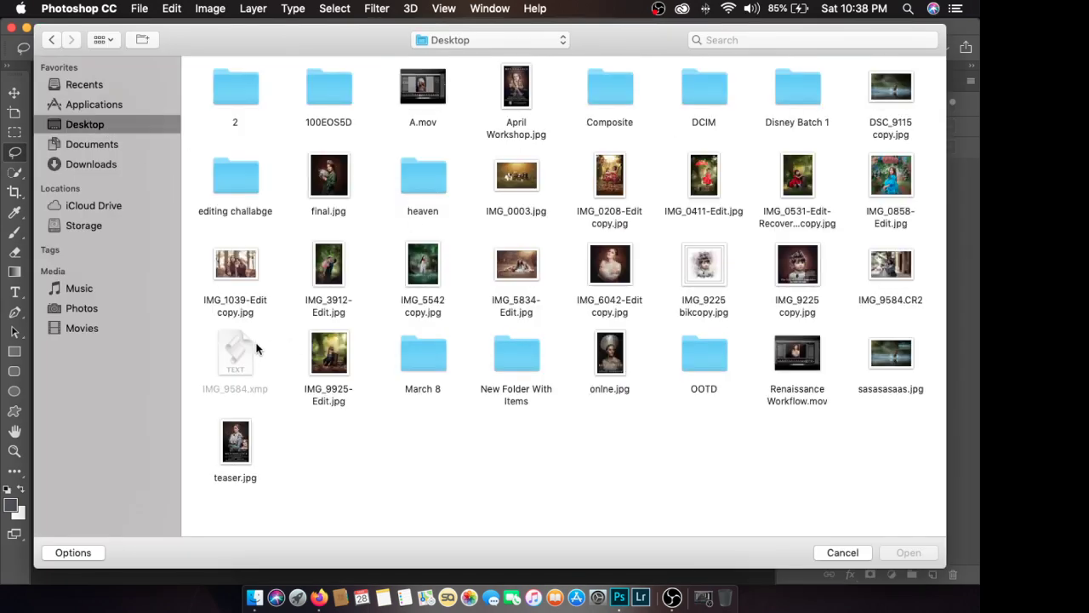
left_click(843, 553)
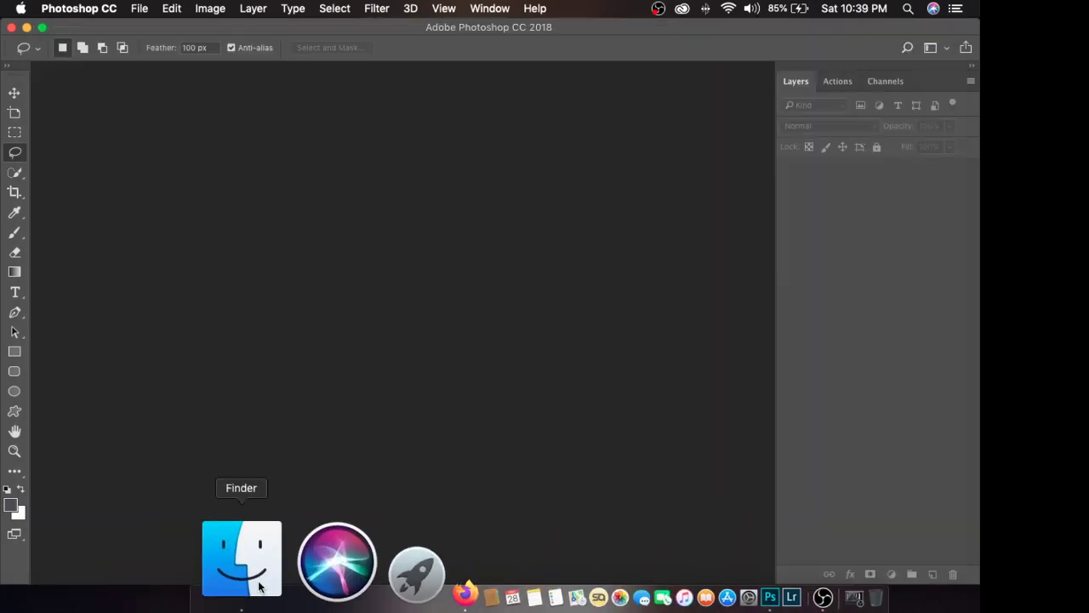
Step: Delete the IMG_9584.xmp sidecar file from the Desktop in Finder, close the Finder window and return to Photoshop
left_click(223, 566)
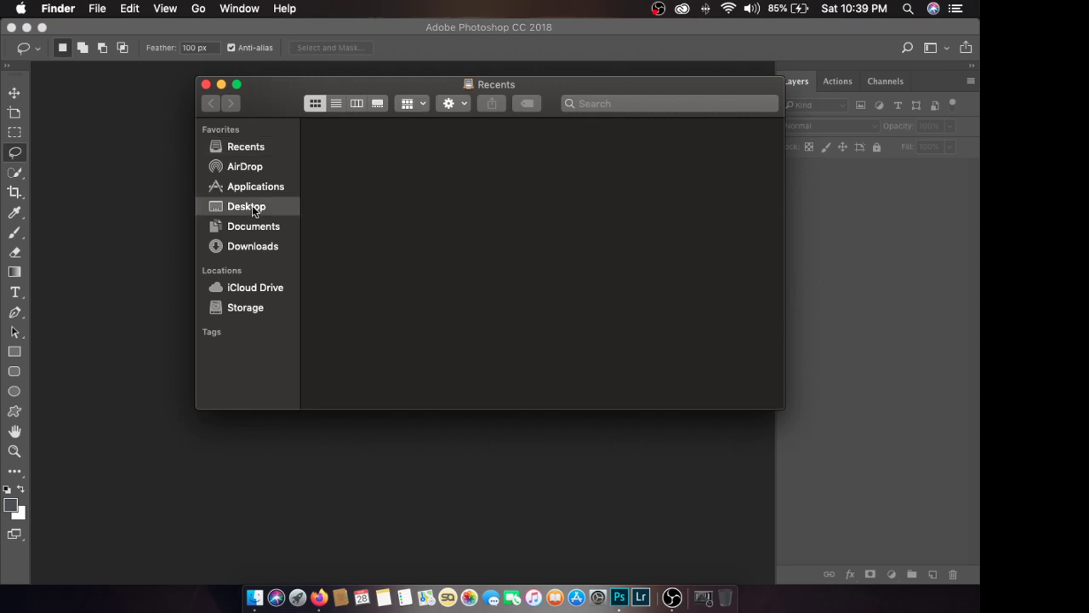
left_click(252, 205)
scroll(451, 238, "down", 5)
scroll(502, 251, "up", 5)
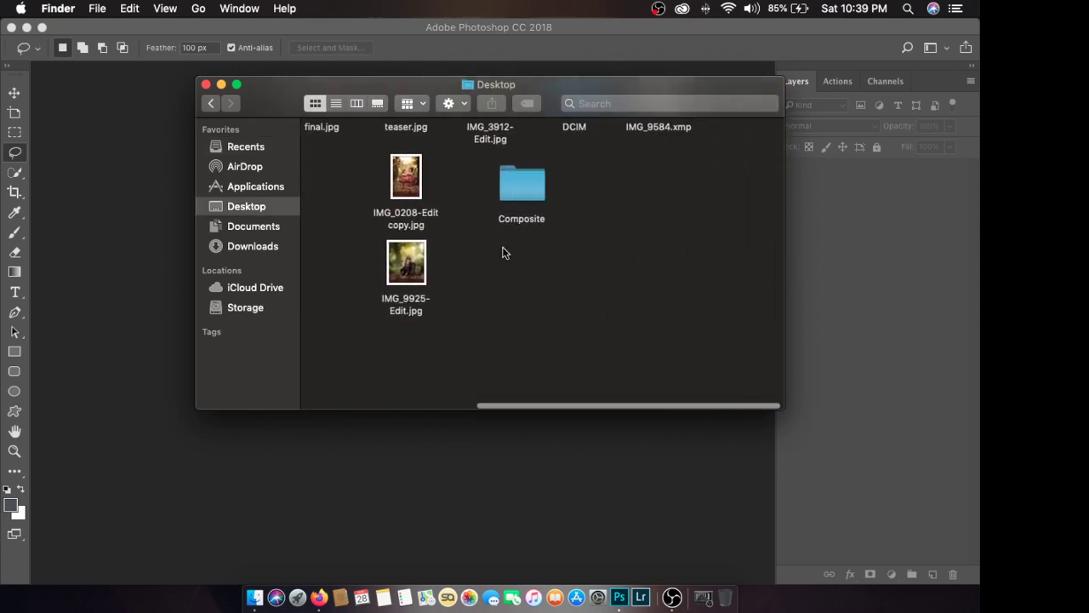
left_click(662, 224)
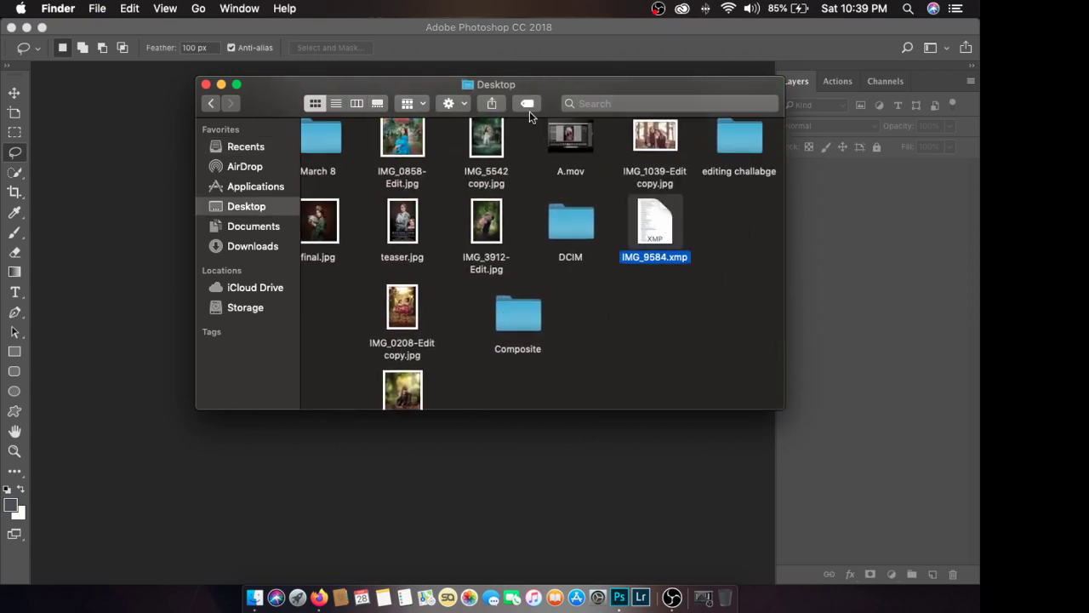
left_click(205, 84)
left_click(608, 439)
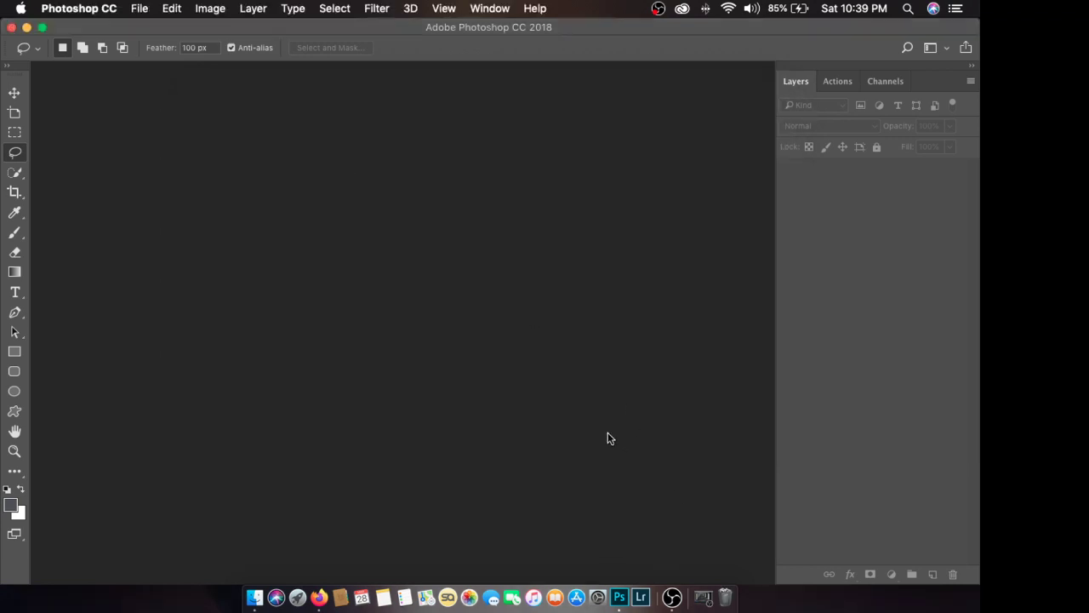
Step: Open IMG_9584.CR2 from the Desktop in Camera Raw and inspect the unedited portrait and its Basic settings
key("super+o")
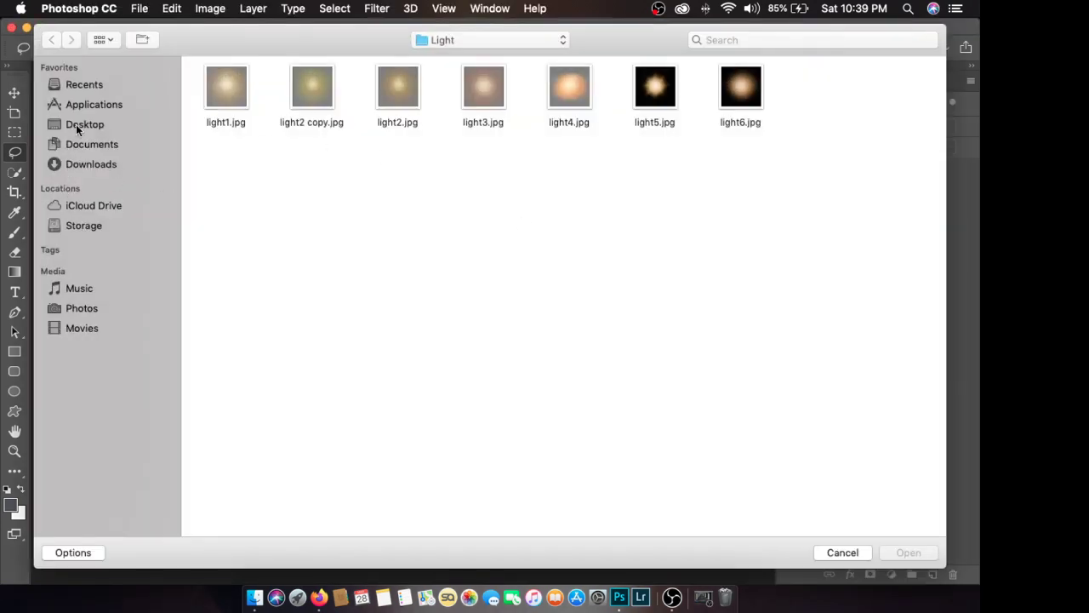
left_click(76, 125)
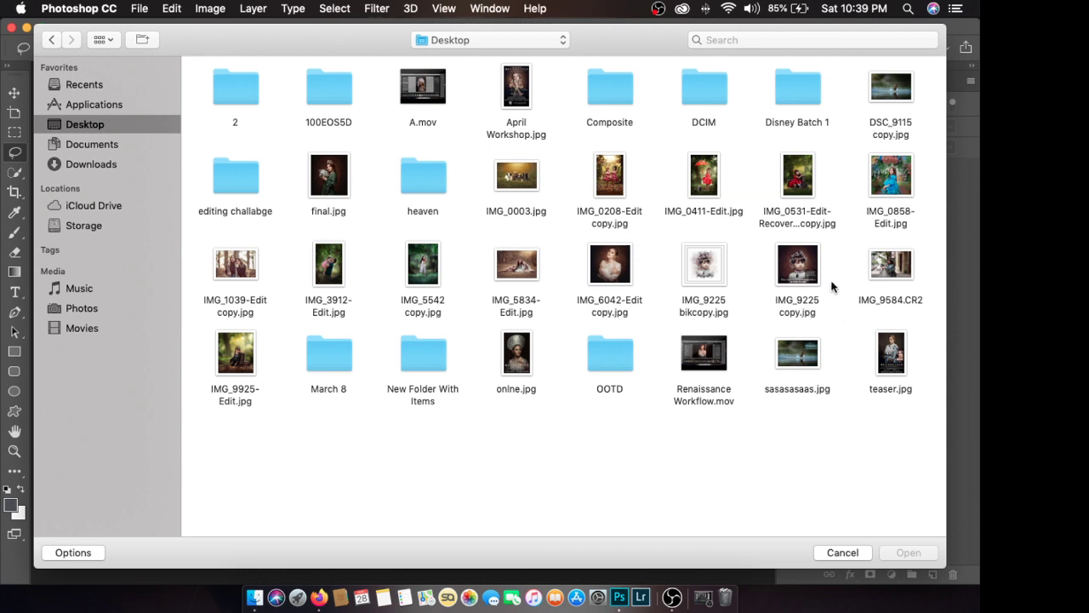
left_click(874, 266)
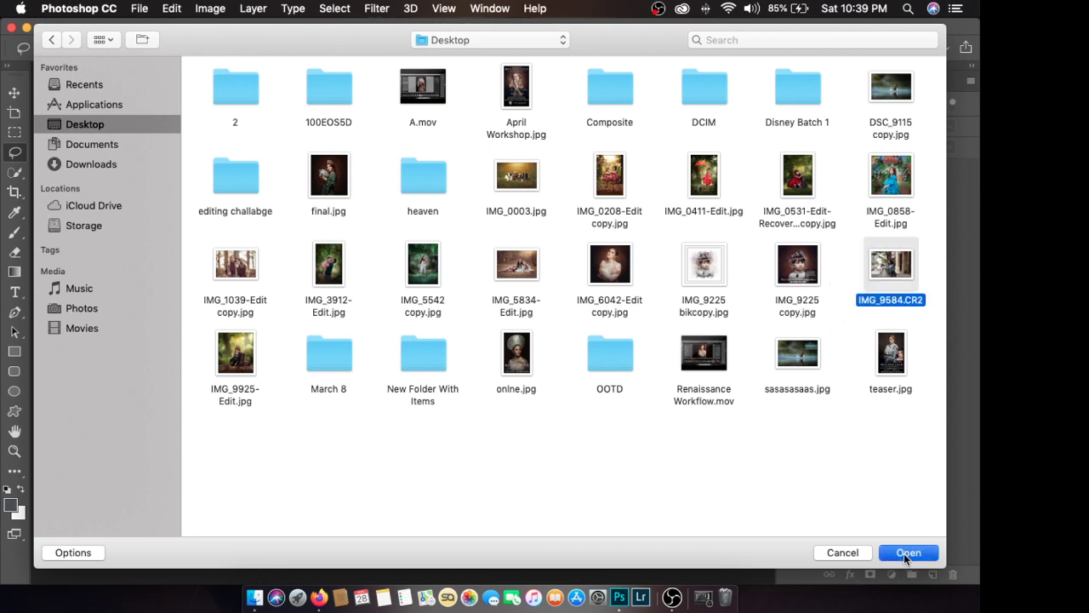
left_click(904, 553)
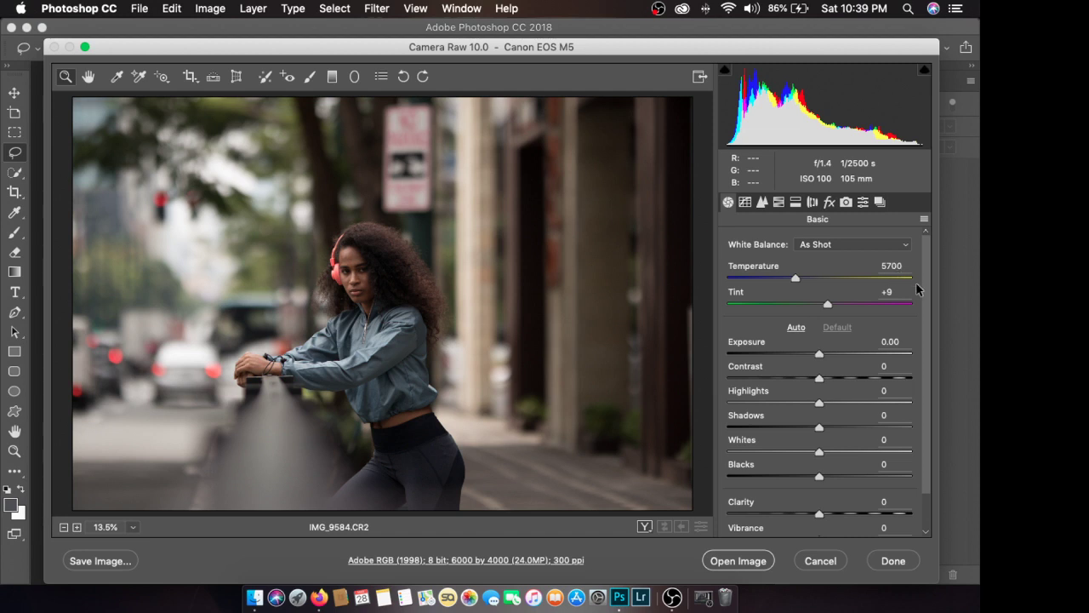
scroll(894, 302, "down", 2)
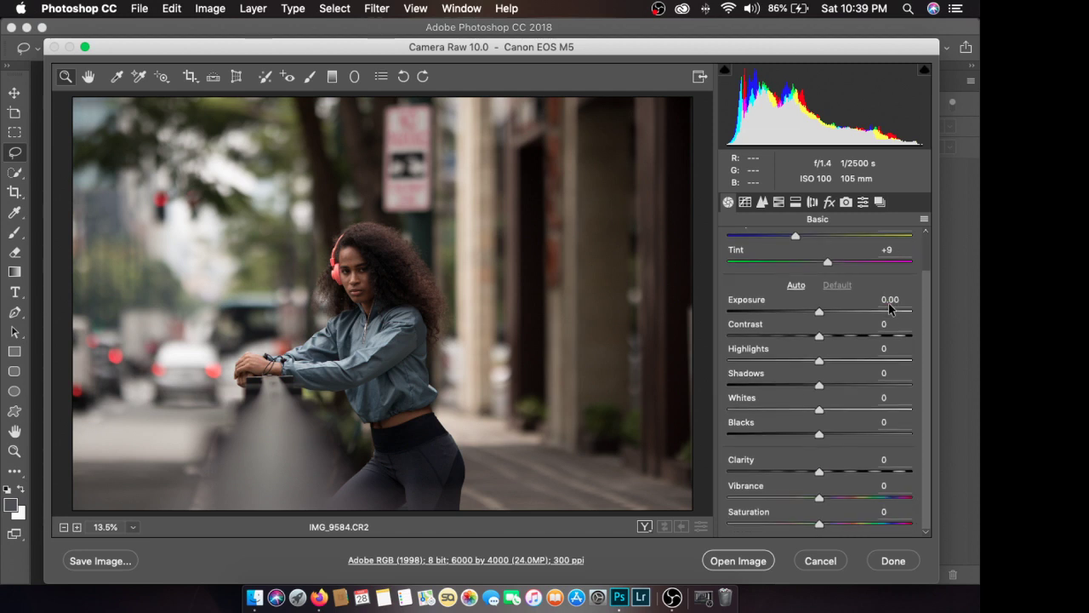
left_click(366, 279)
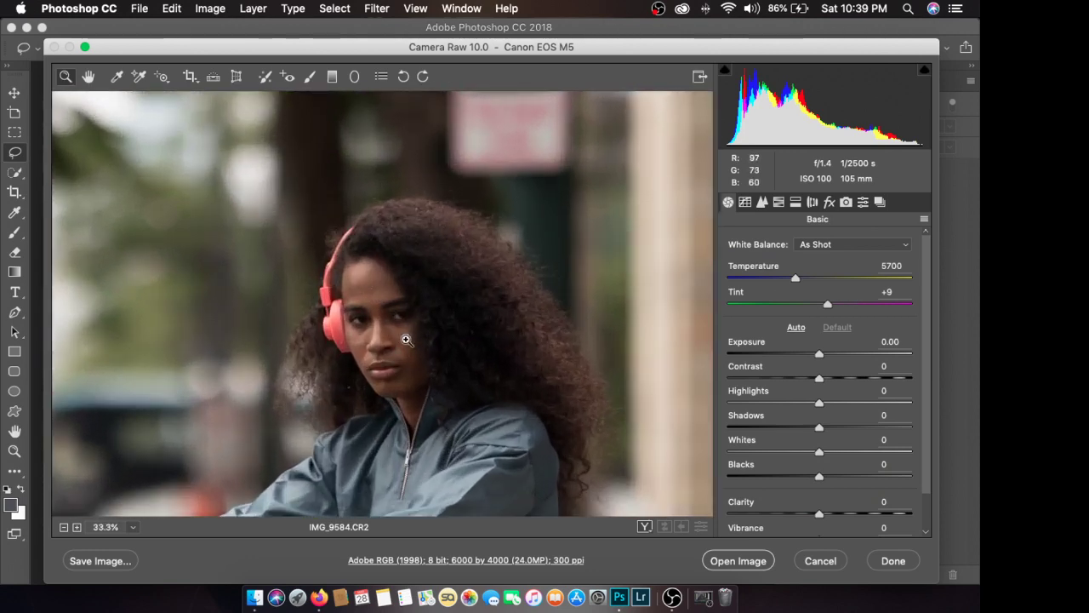
left_click(405, 339, "alt")
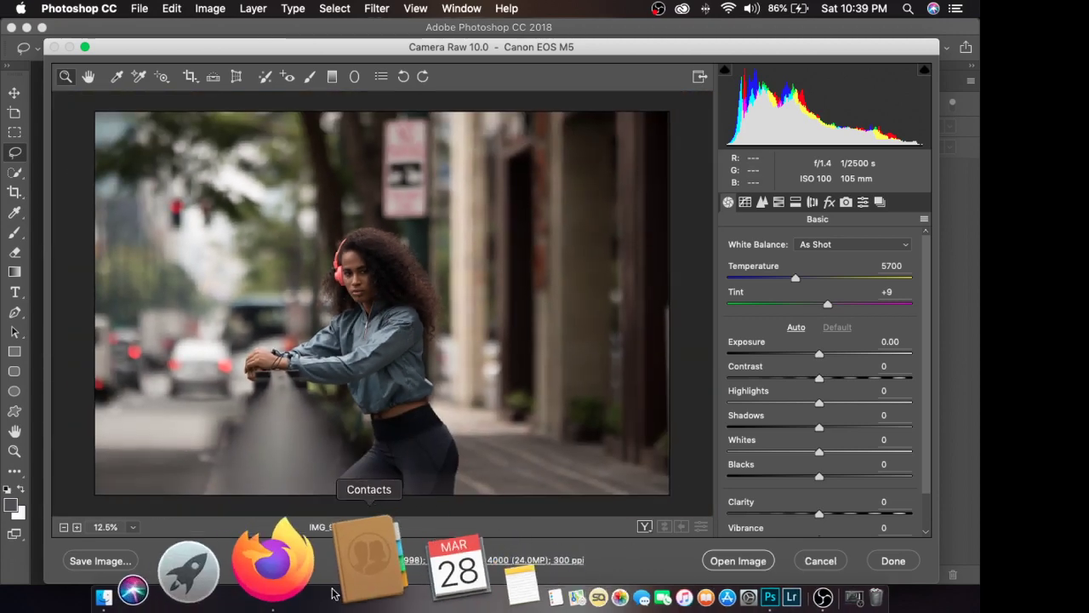
Step: Read the viewers' questions in the YouTube Studio live chat in Firefox and return to Photoshop
left_click(311, 591)
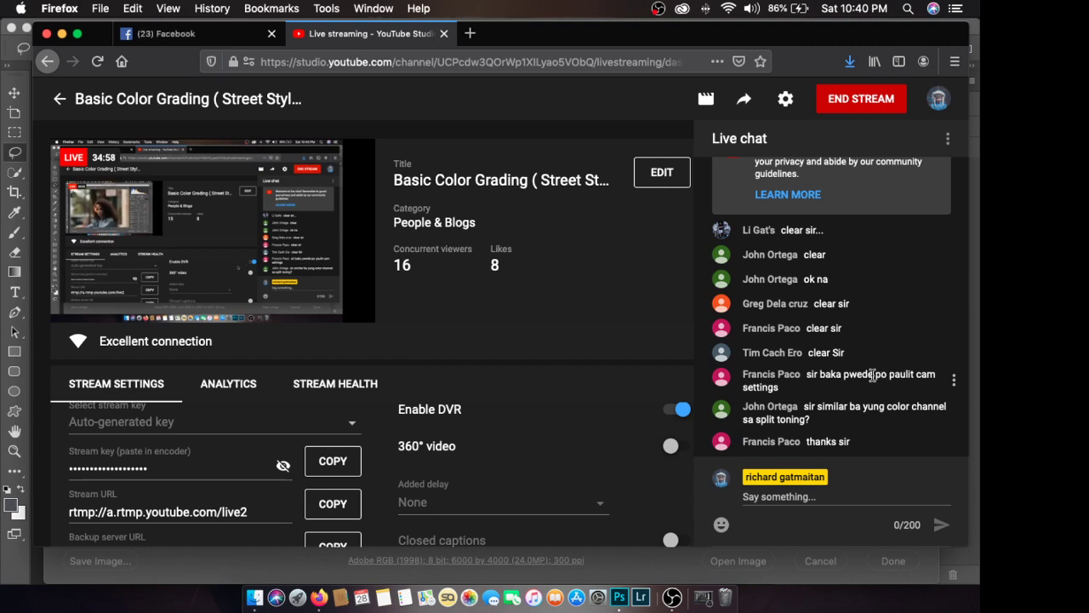
scroll(873, 377, "up", 2)
scroll(872, 377, "down", 2)
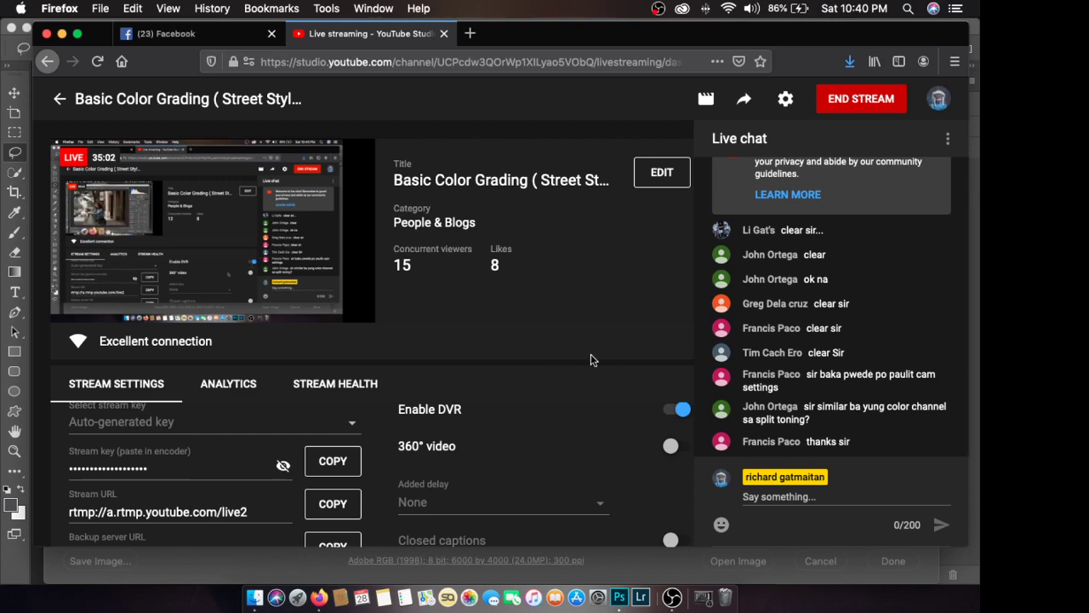
left_click(626, 594)
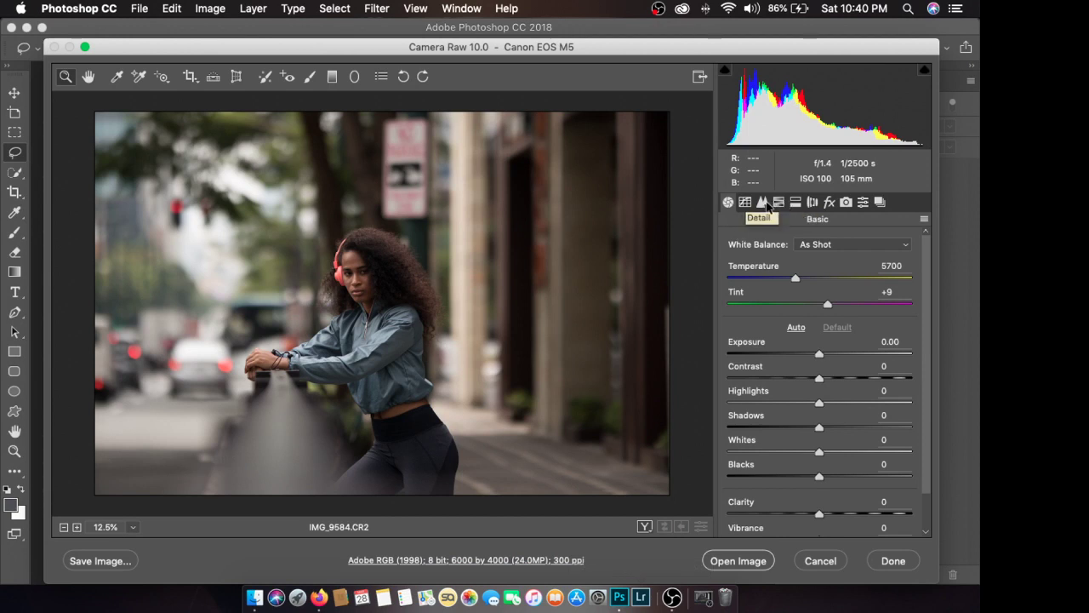
Step: Try split toning the portrait's highlights with Hue 92 and Saturation 41, and set the Balance to +7
left_click(794, 201)
left_click_drag(795, 266, 807, 291)
left_click_drag(732, 266, 778, 266)
left_click_drag(823, 335, 880, 334)
left_click(791, 388)
left_click_drag(790, 390, 719, 387)
left_click_drag(841, 334, 829, 335)
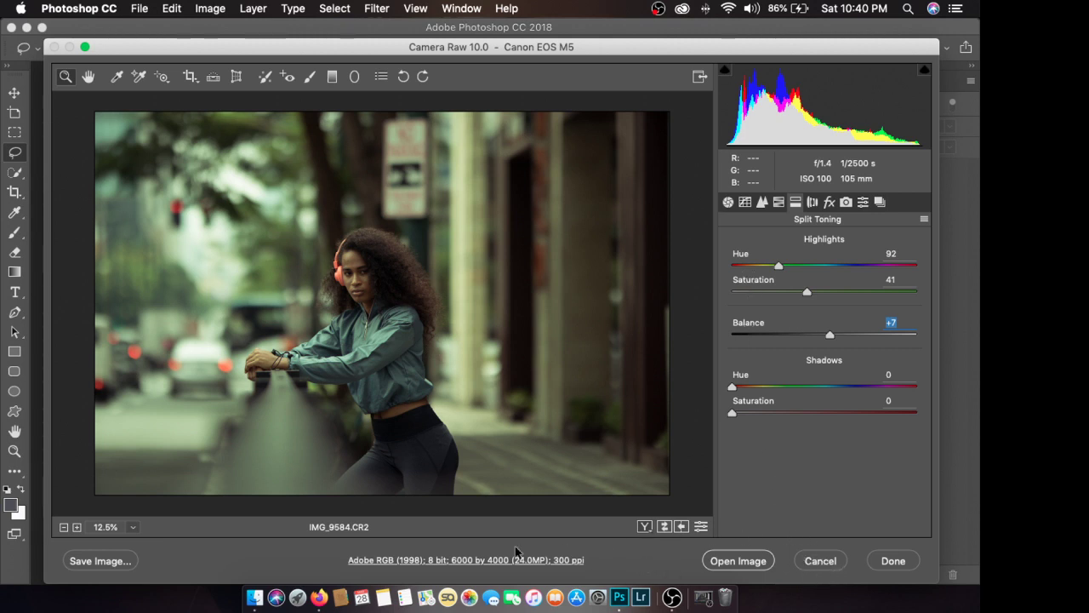
Step: Check the YouTube Studio live chat in Firefox for new messages and go back to the Camera Raw window
left_click(316, 566)
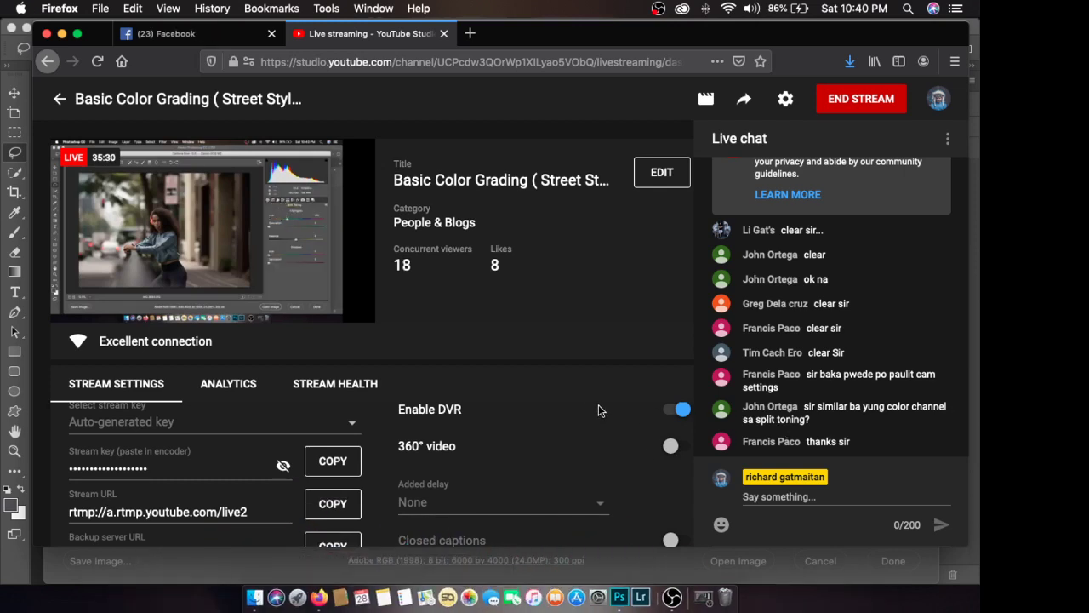
scroll(758, 357, "up", 2)
scroll(724, 354, "down", 2)
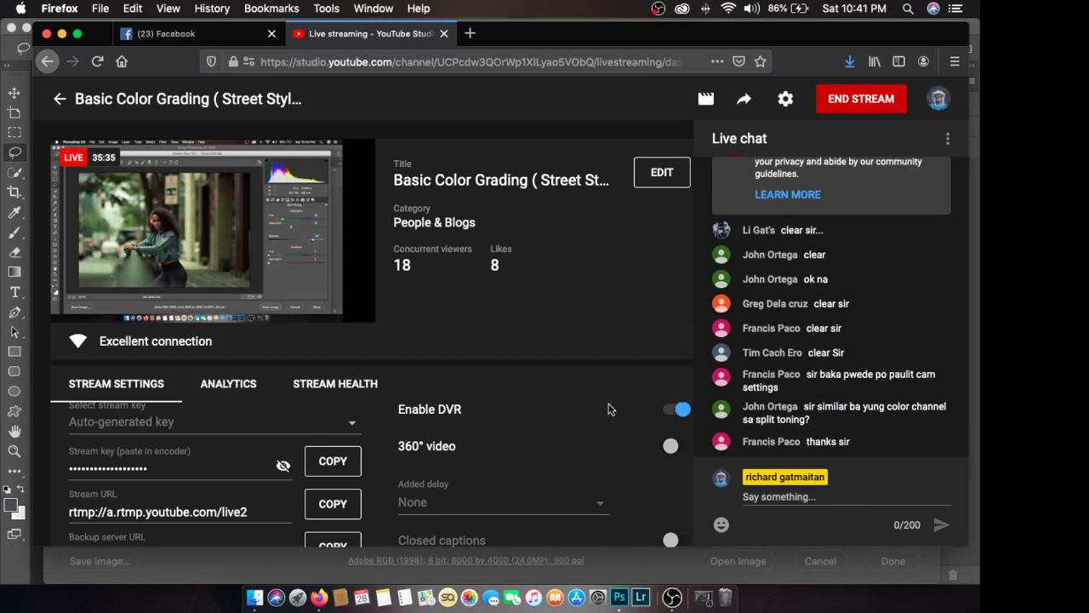
left_click(618, 597)
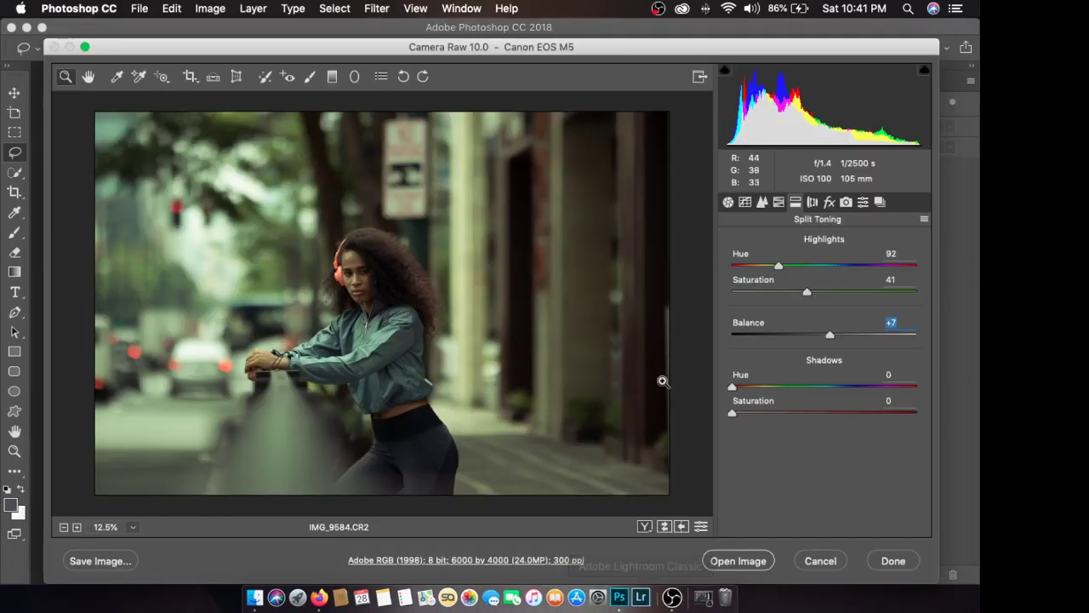
Step: Cancel Camera Raw for the portrait and open sasasasaas.jpg from the Desktop
left_click(820, 559)
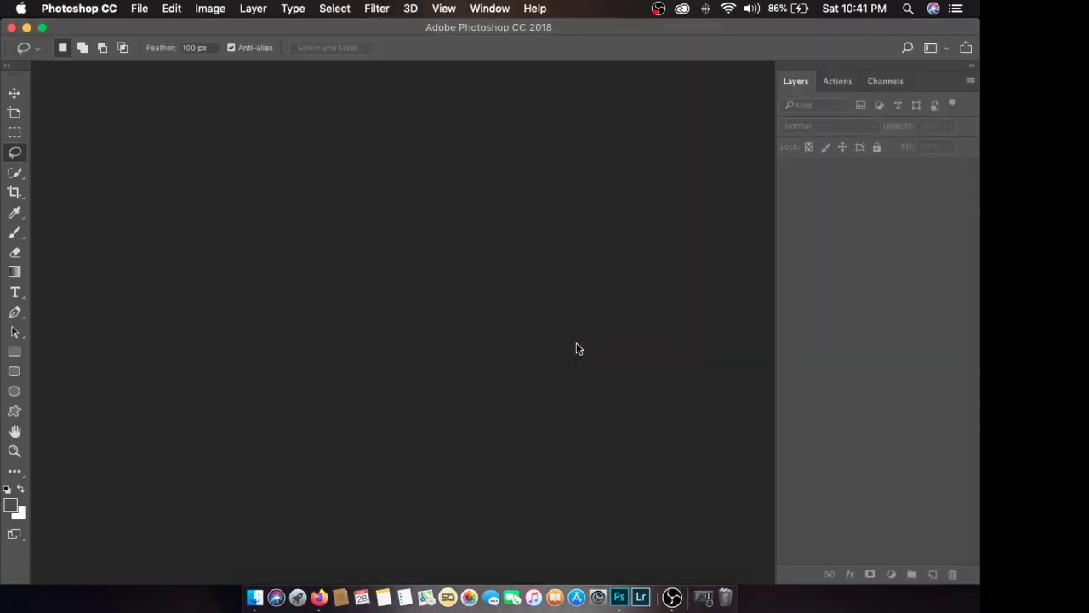
key("super+o")
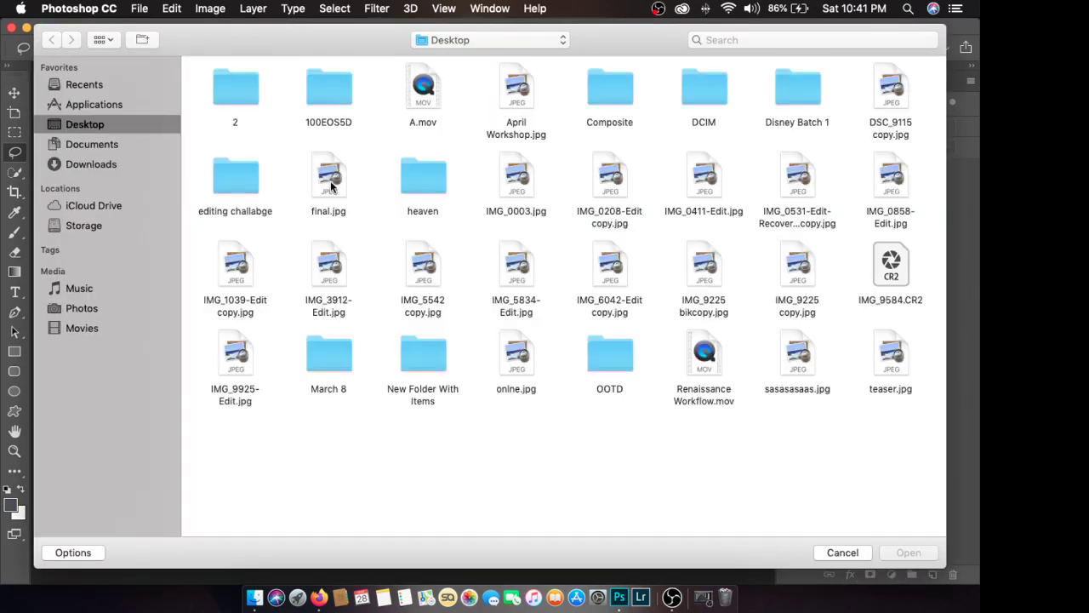
left_click(783, 351)
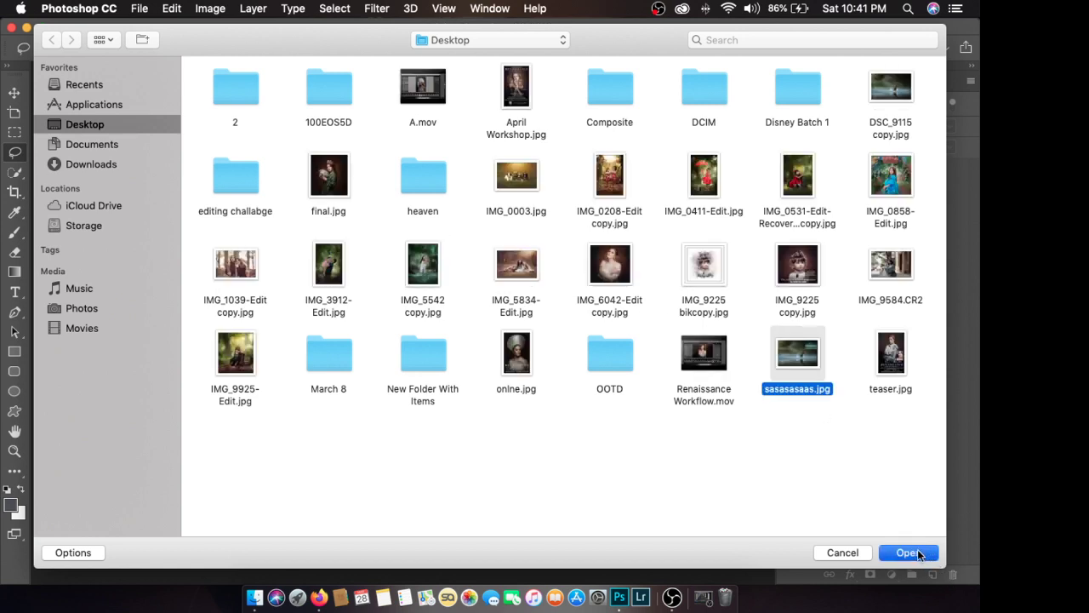
left_click(917, 553)
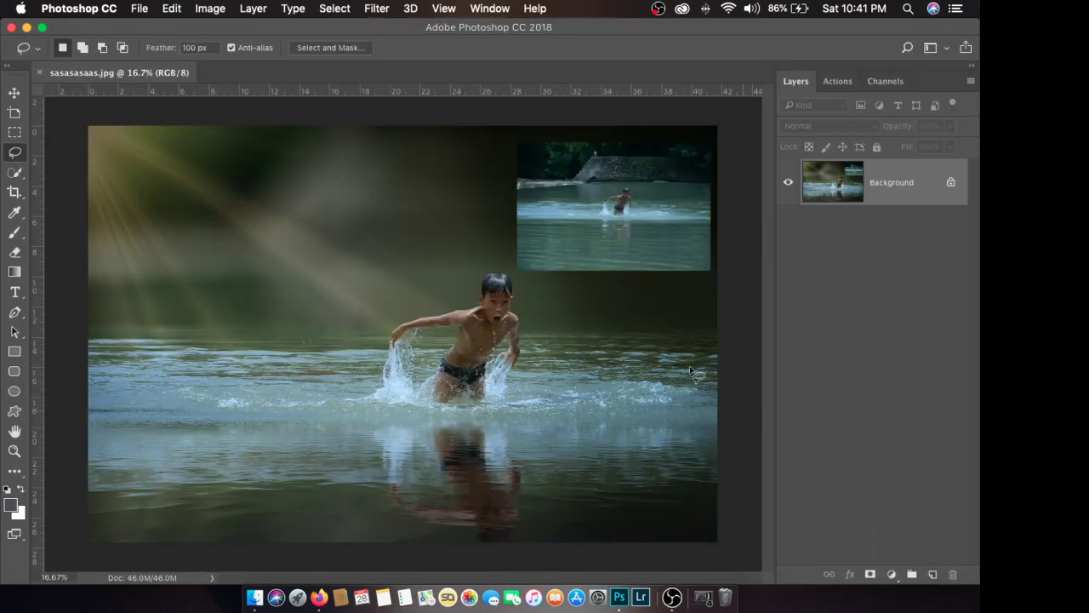
Step: Compare the edited photo of the boy splashing in water with its inset original at several magnifications, and close the document
key("super+equal")
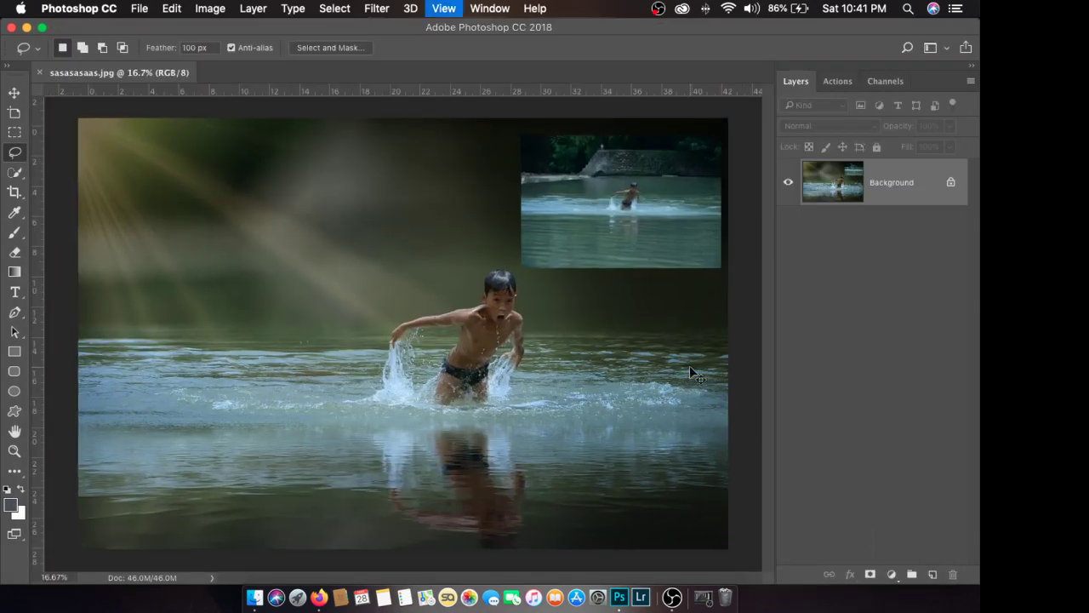
left_click_drag(686, 323, 589, 317)
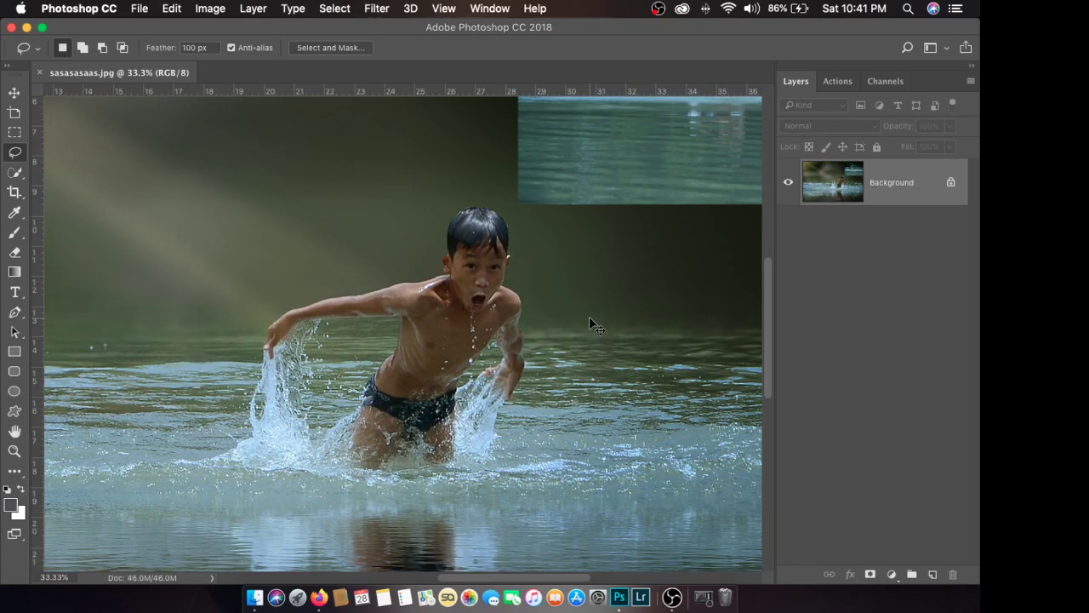
key("super+minus")
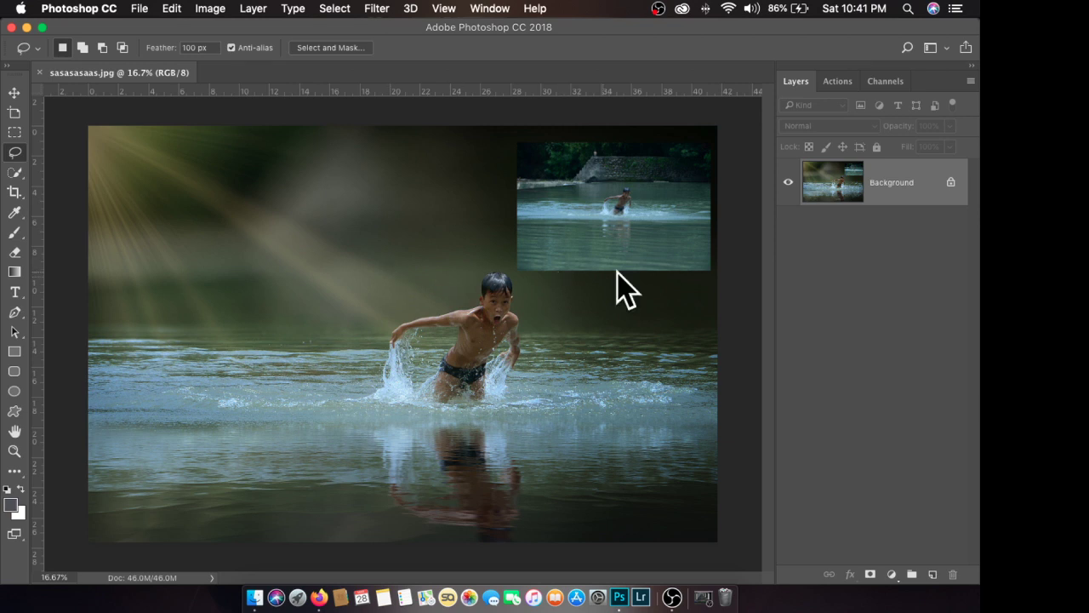
key("super+plus")
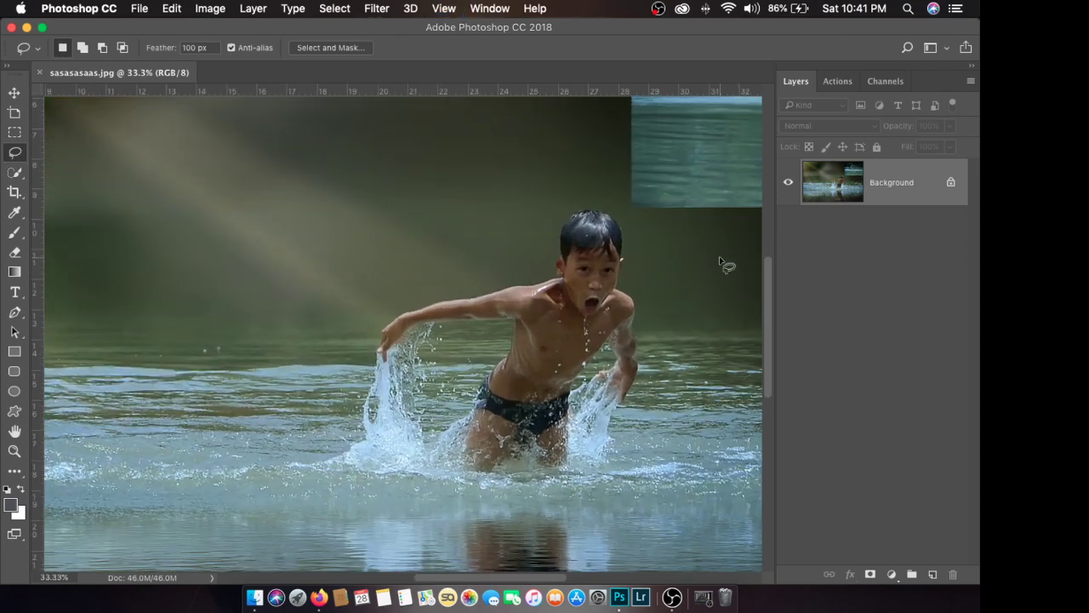
scroll(722, 262, "right", 5)
key("super+minus")
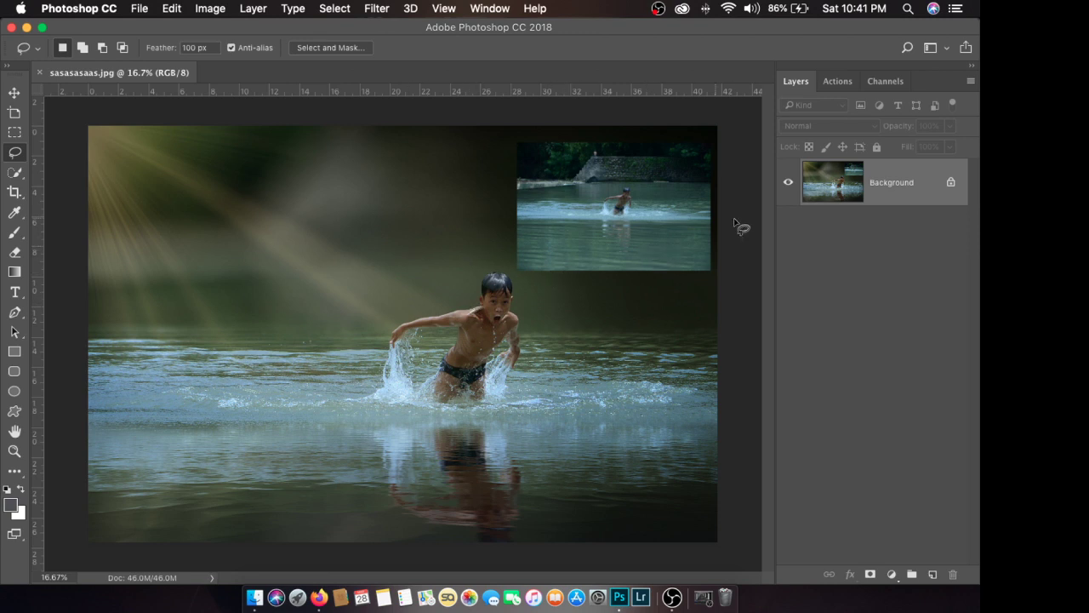
key("super+minus")
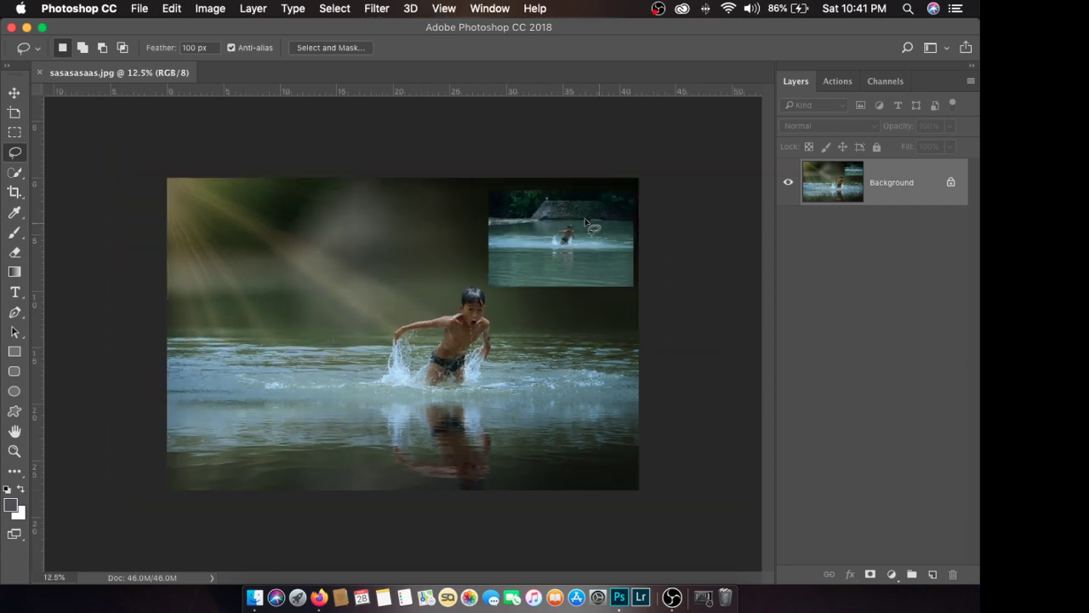
key("super+plus")
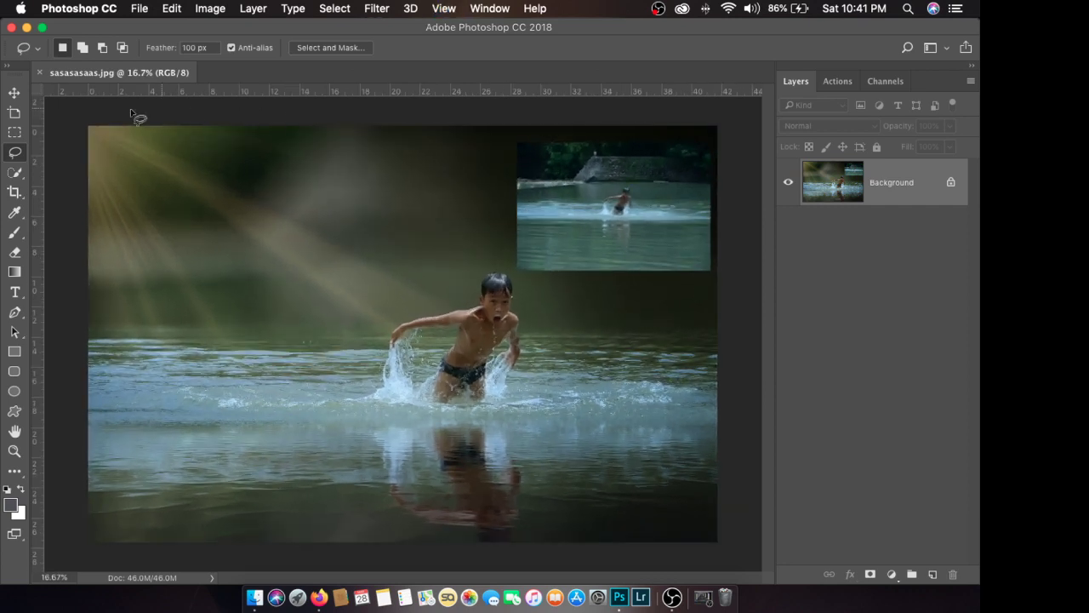
left_click(38, 72)
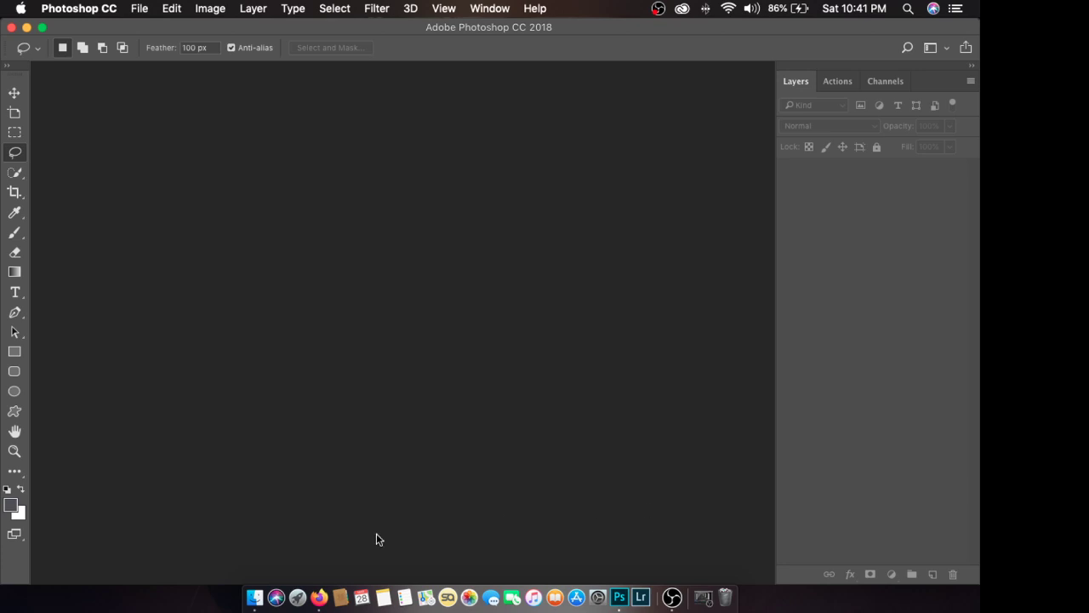
Step: Switch to Firefox and end the live stream in YouTube Studio
left_click(320, 596)
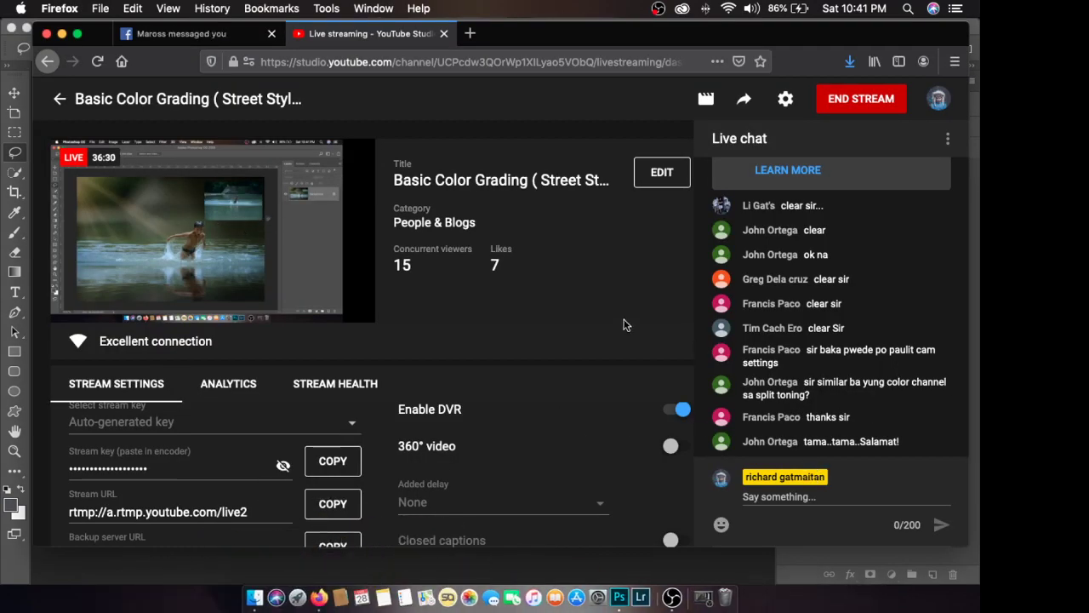
left_click(881, 110)
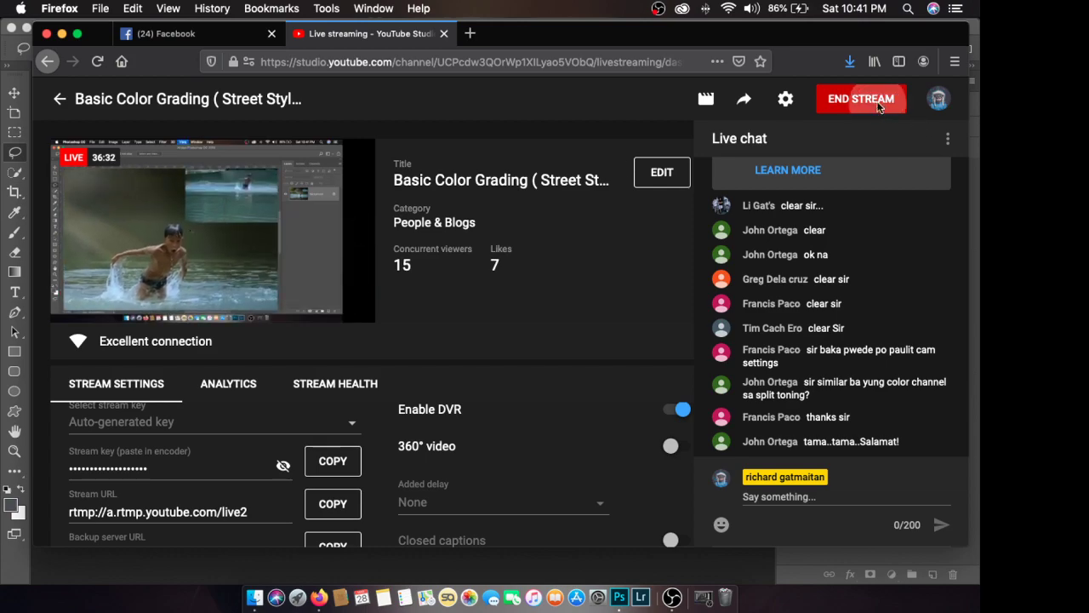